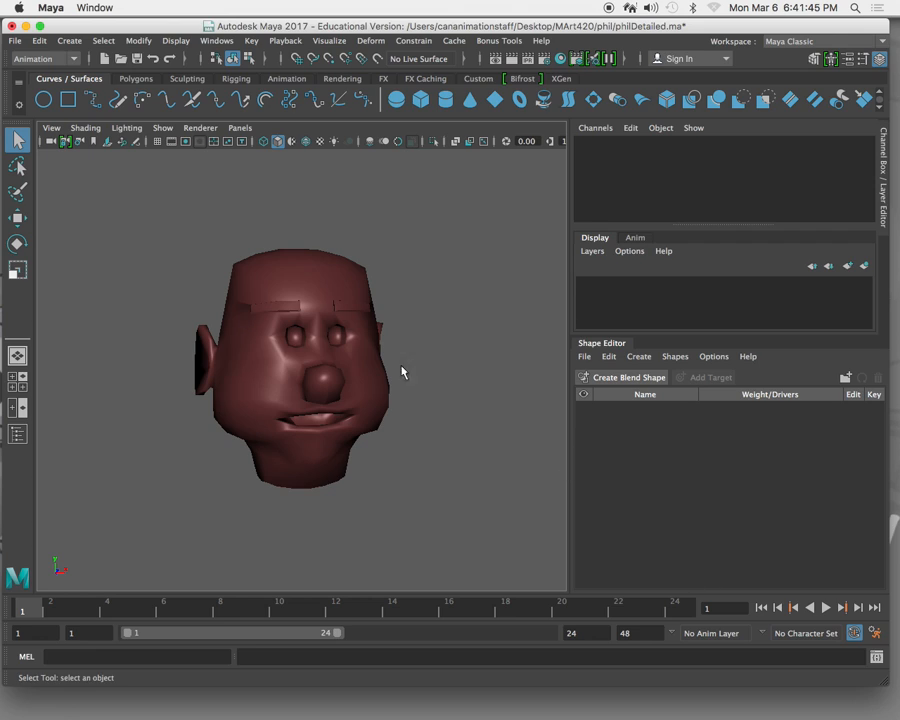
Step: Duplicate the MainPhil head and move the copy along X to about 4.88, beside the original
left_click(345, 378)
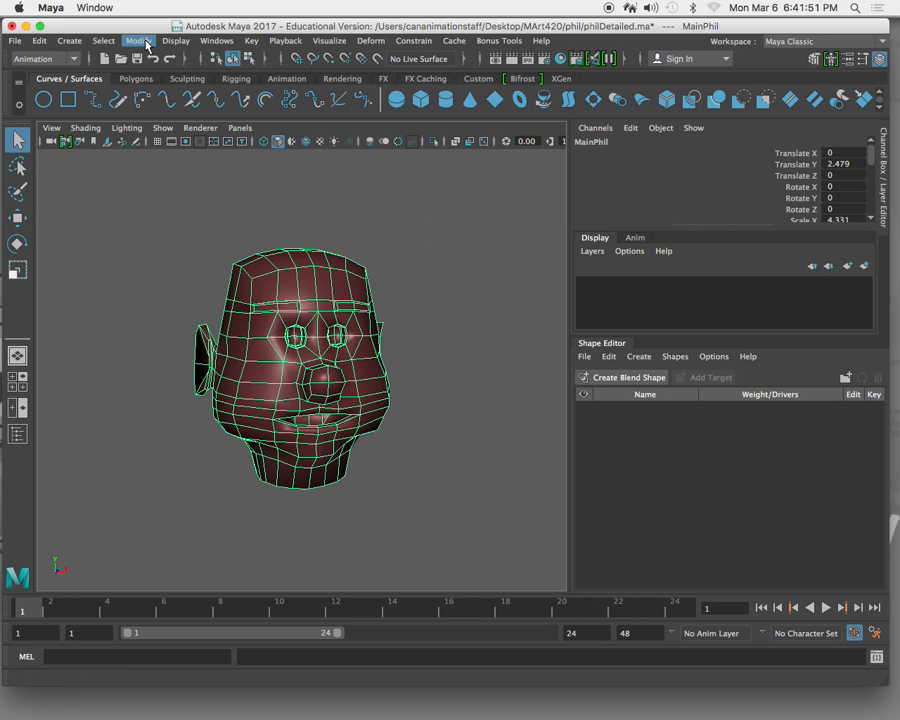
left_click(40, 42)
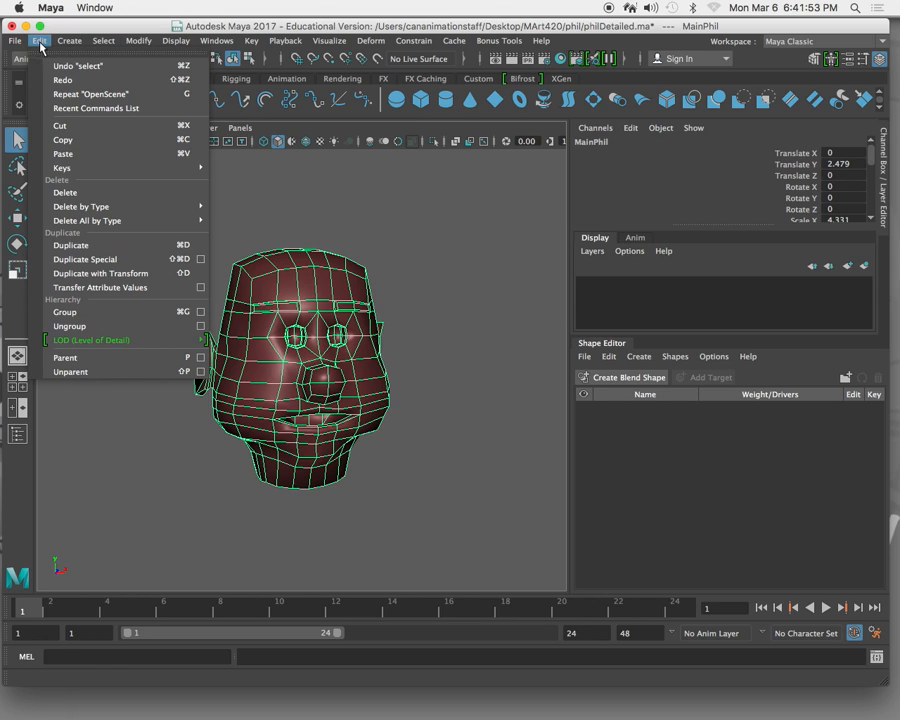
left_click(72, 245)
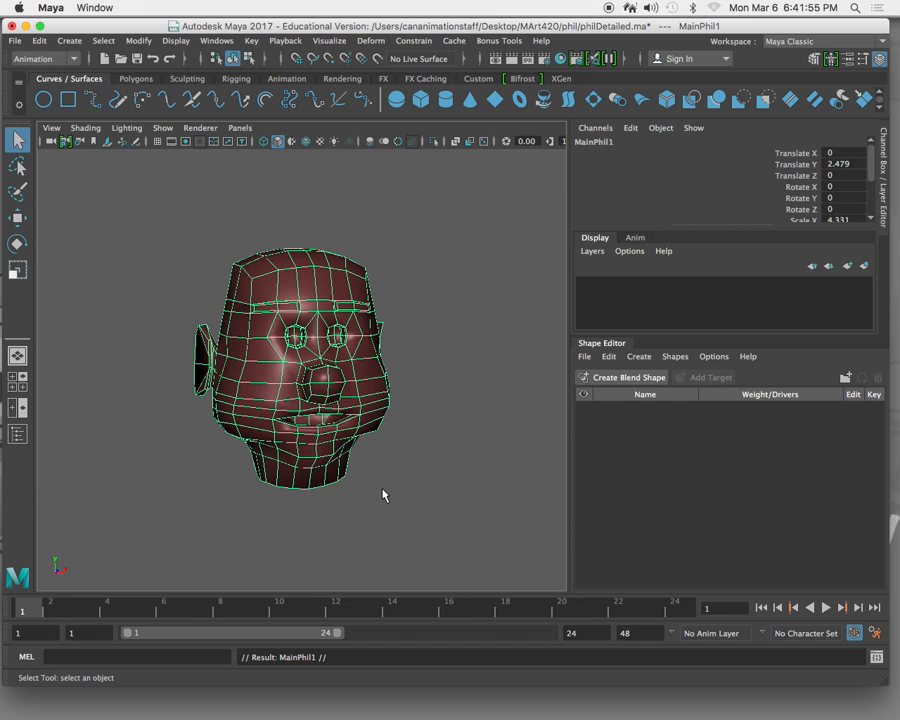
key("w")
left_click_drag(362, 366, 547, 370)
scroll(494, 430, "down", 5)
left_click_drag(440, 422, 380, 430, "alt")
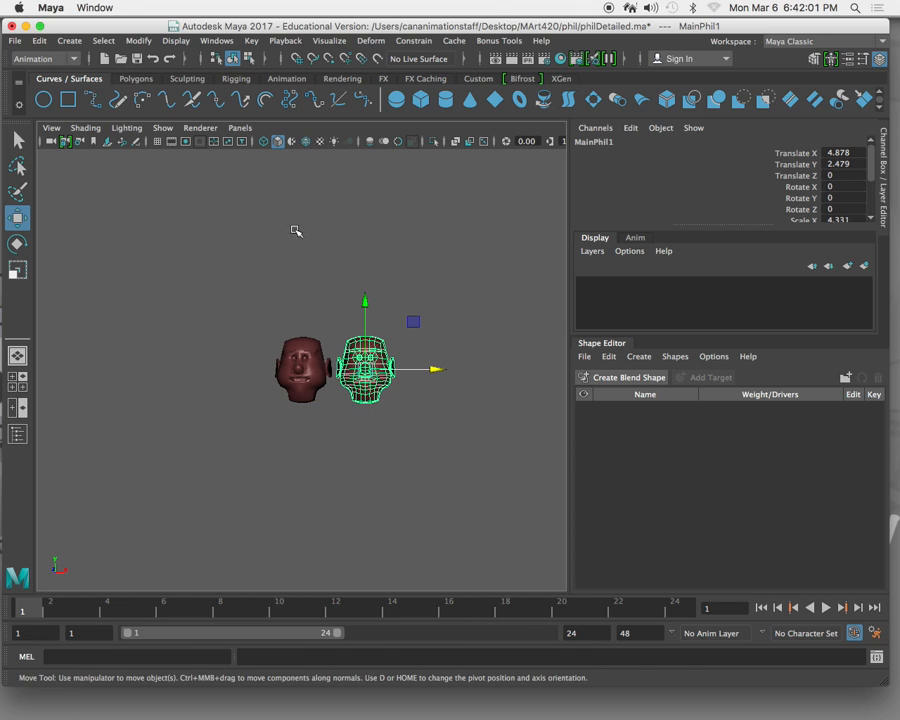
left_click(42, 44)
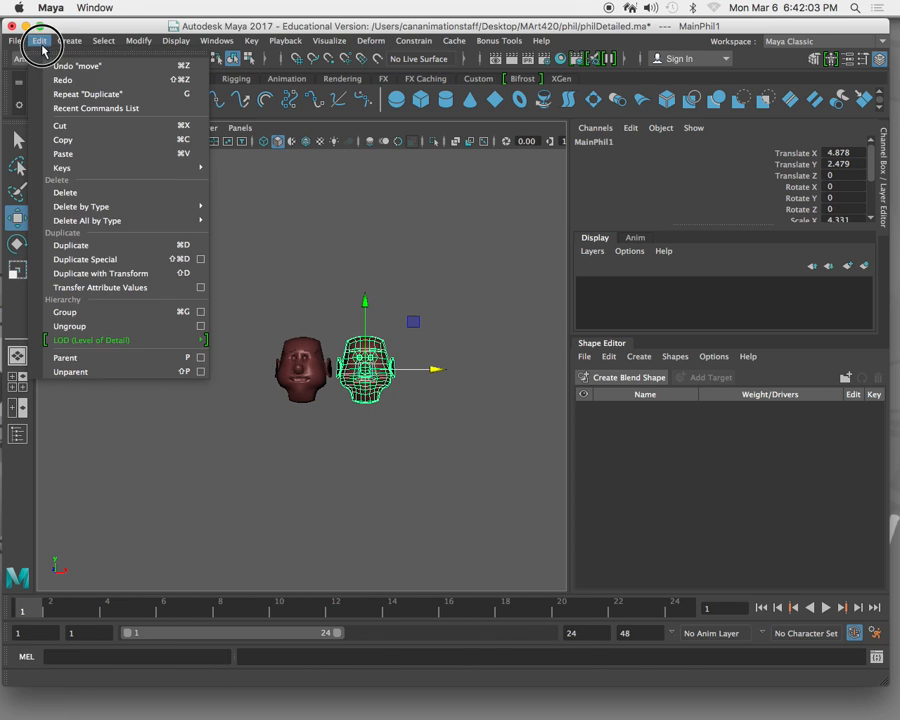
left_click(60, 51)
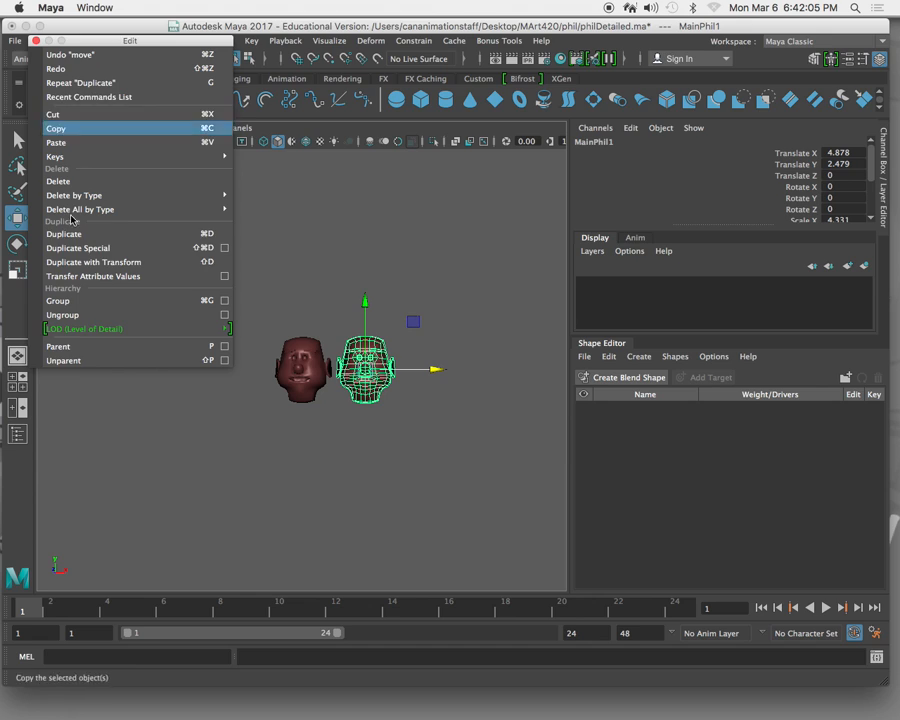
left_click(36, 41)
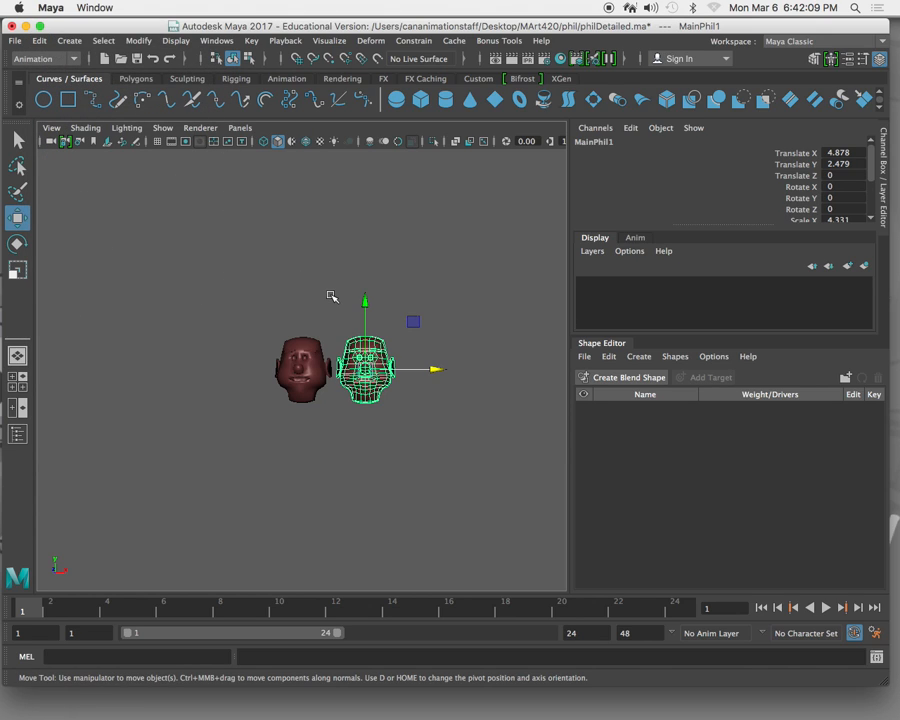
Step: Duplicate the head twice more, moving the copies along X to about 9.72 and 14.5 to extend the row
key("ctrl+d")
left_click_drag(442, 369, 506, 369)
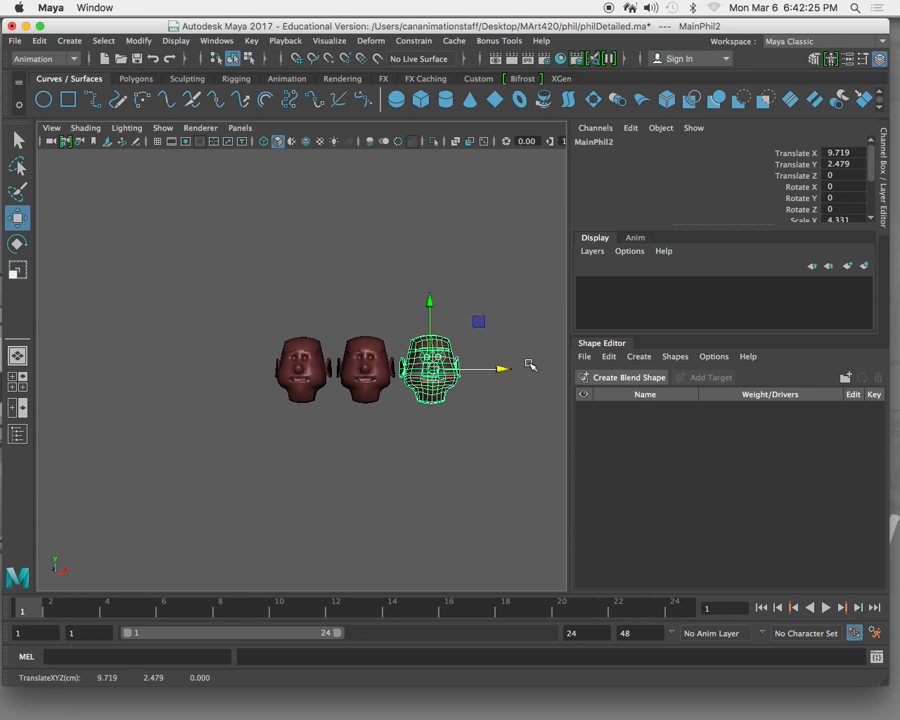
left_click(39, 41)
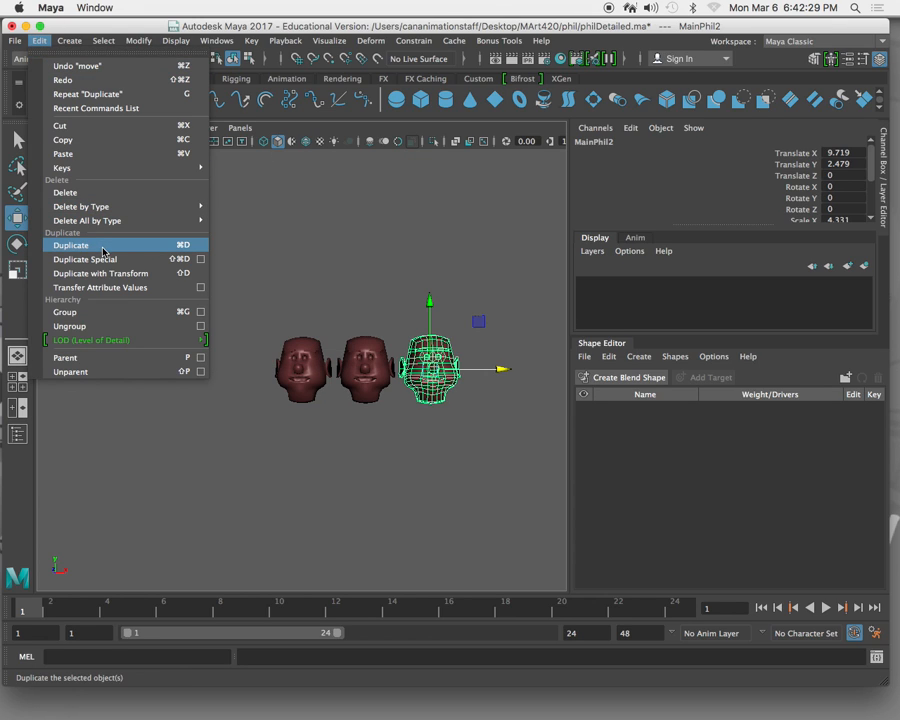
left_click(378, 230)
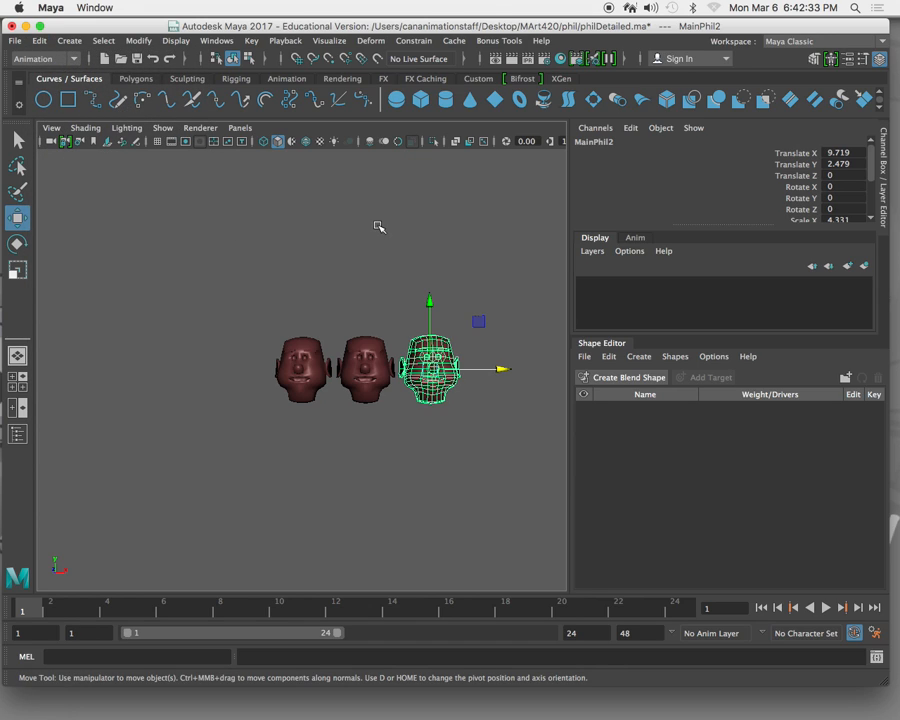
key("ctrl+d")
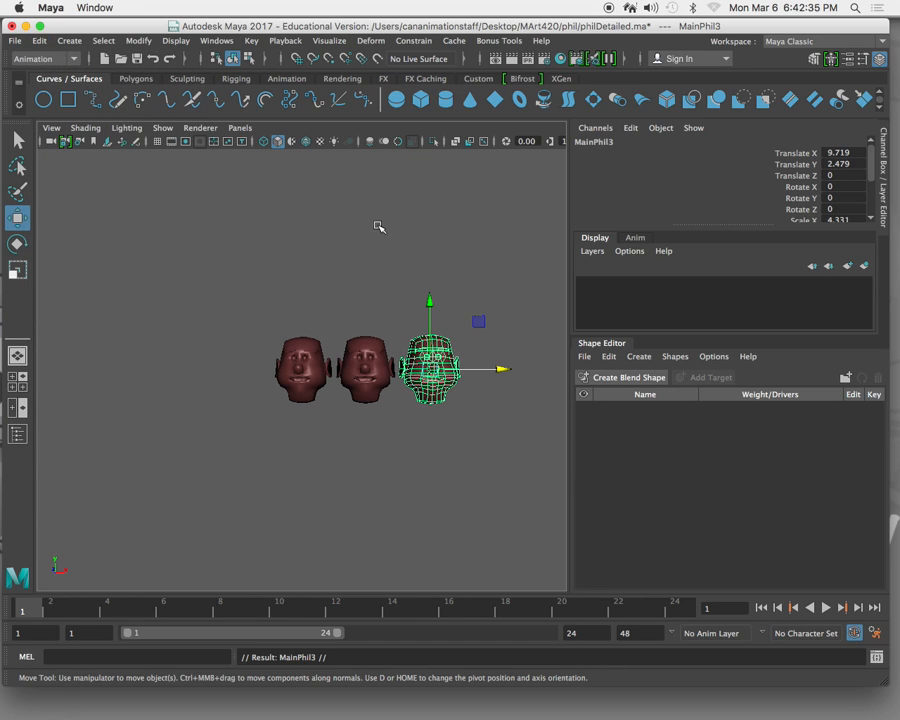
left_click_drag(507, 371, 577, 371)
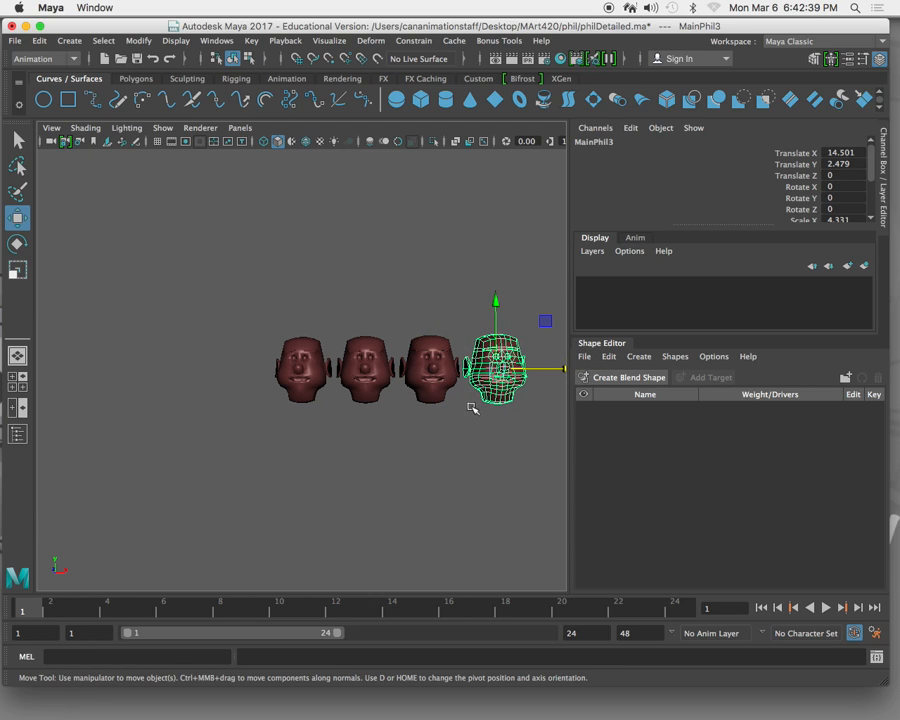
scroll(468, 405, "down", 3)
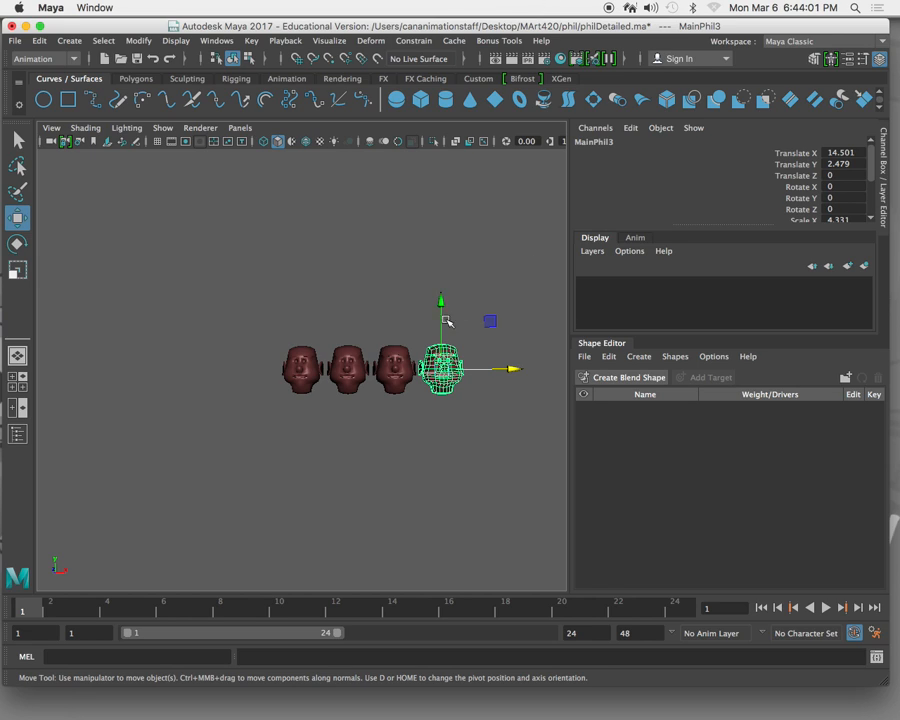
left_click(372, 369)
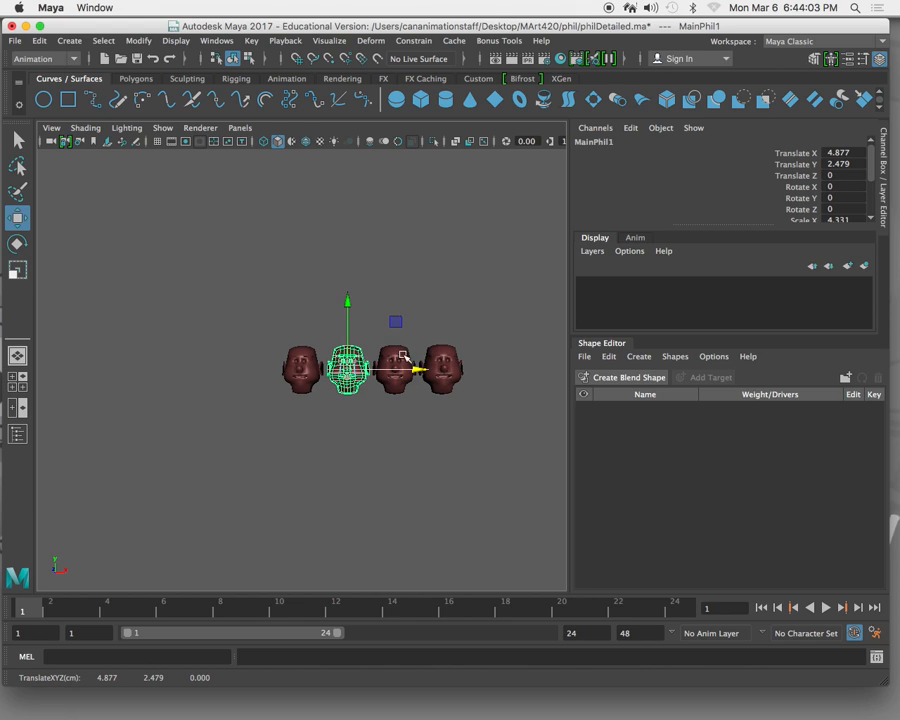
left_click(410, 362)
left_click(444, 352)
key("q")
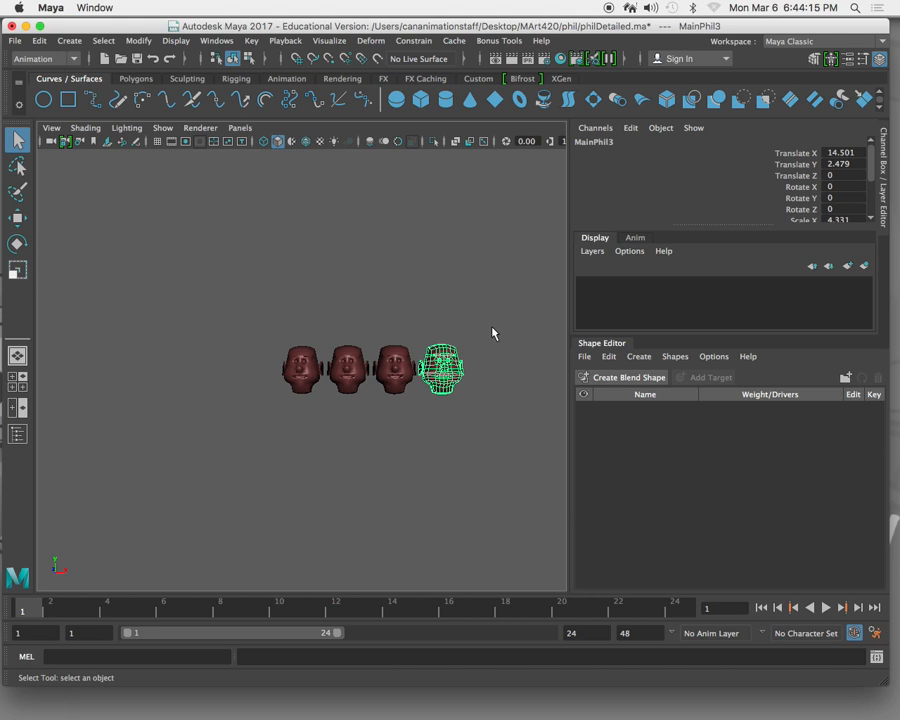
Step: Toggle the viewport grid on and back off
left_click(151, 128)
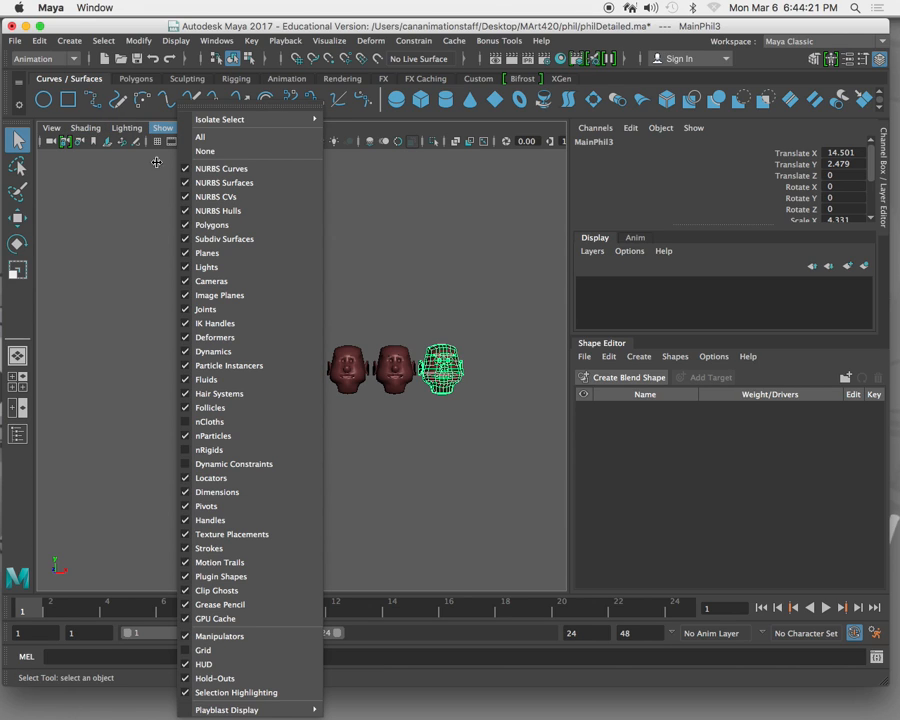
left_click(202, 651)
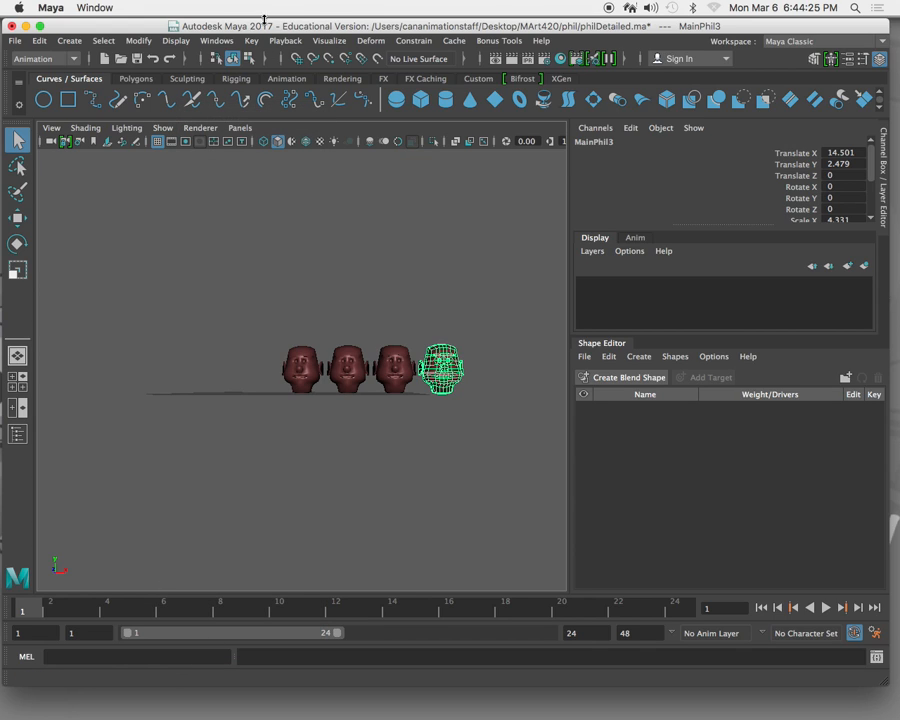
left_click(162, 128)
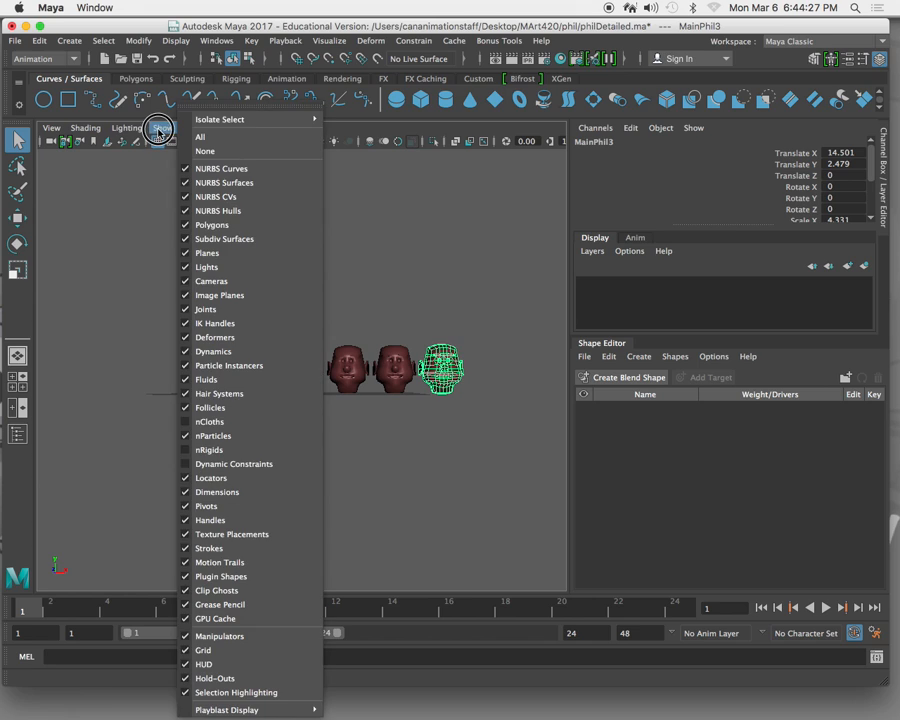
left_click(202, 650)
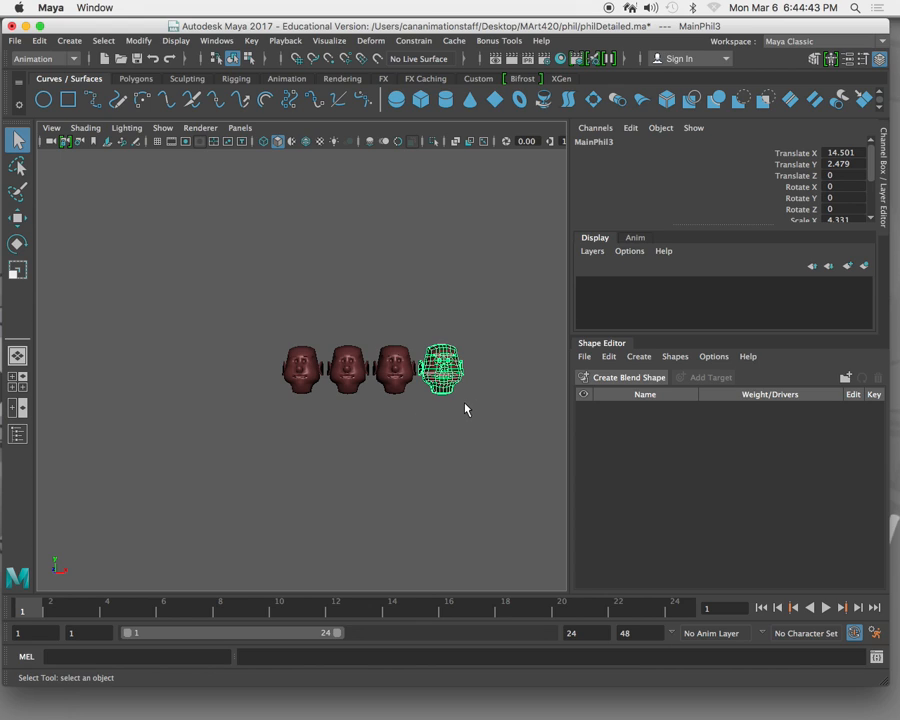
Step: Duplicate the last head in the row (MainPhil3) and move the copy down to about Y -3.72, starting a second row
left_click_drag(484, 307, 275, 418)
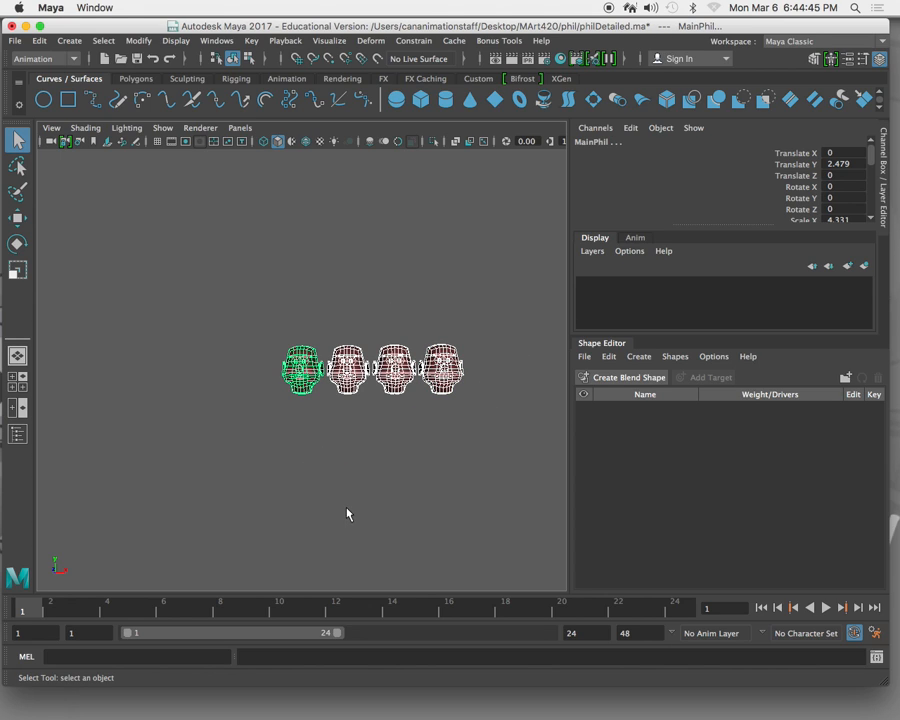
left_click(396, 462)
left_click(442, 373)
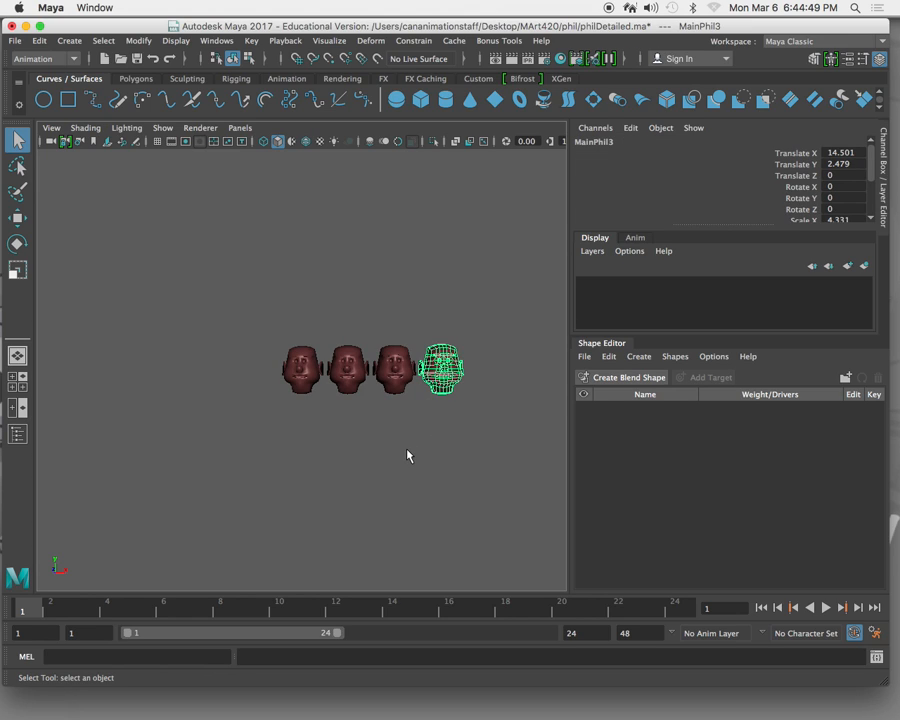
key("ctrl+d")
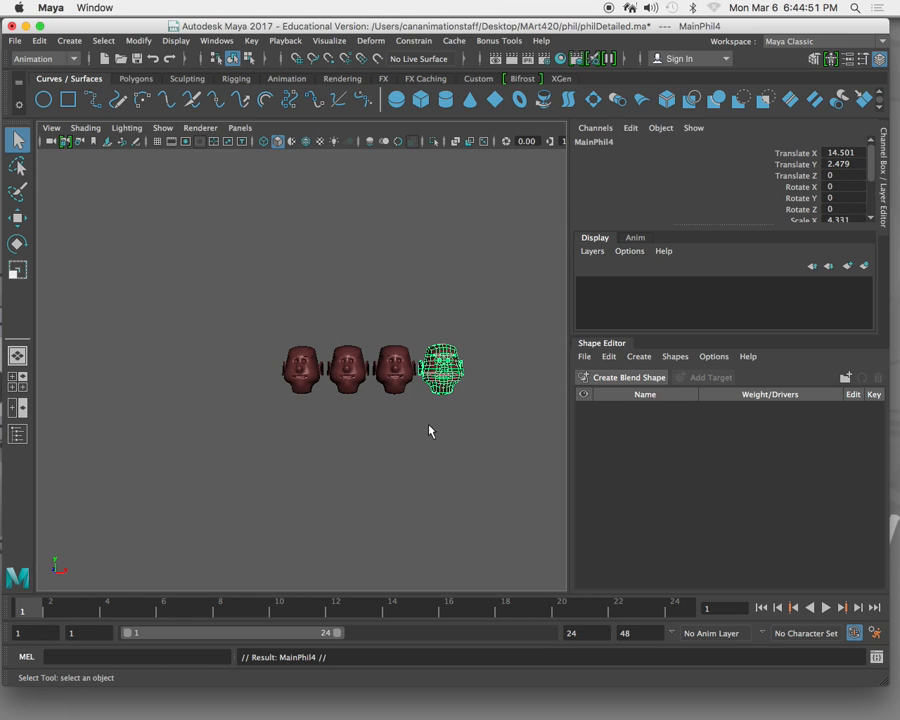
key("w")
left_click_drag(441, 303, 444, 362)
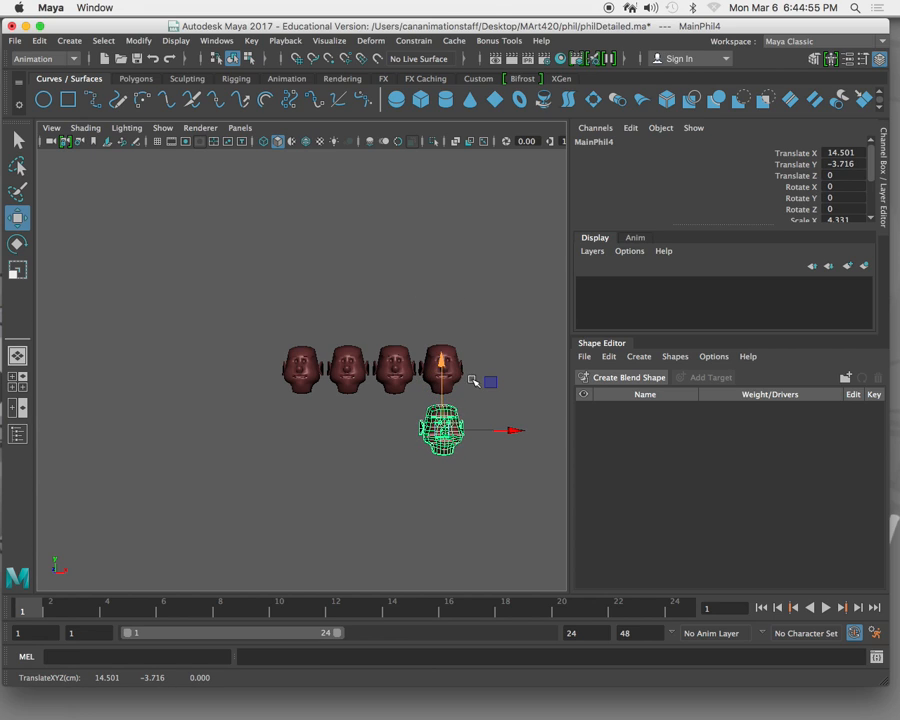
key("super+q")
left_click(501, 375)
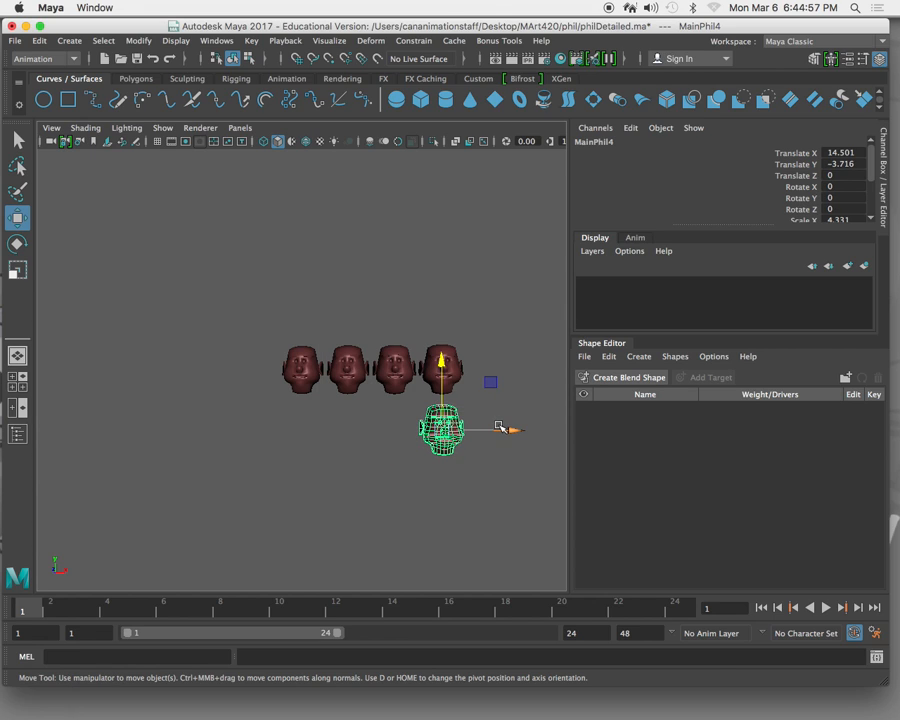
Step: Duplicate the second-row head twice, spacing the copies in the negative X direction with the last at about X 4.33
key("ctrl+d")
left_click_drag(518, 430, 414, 428)
key("ctrl+d")
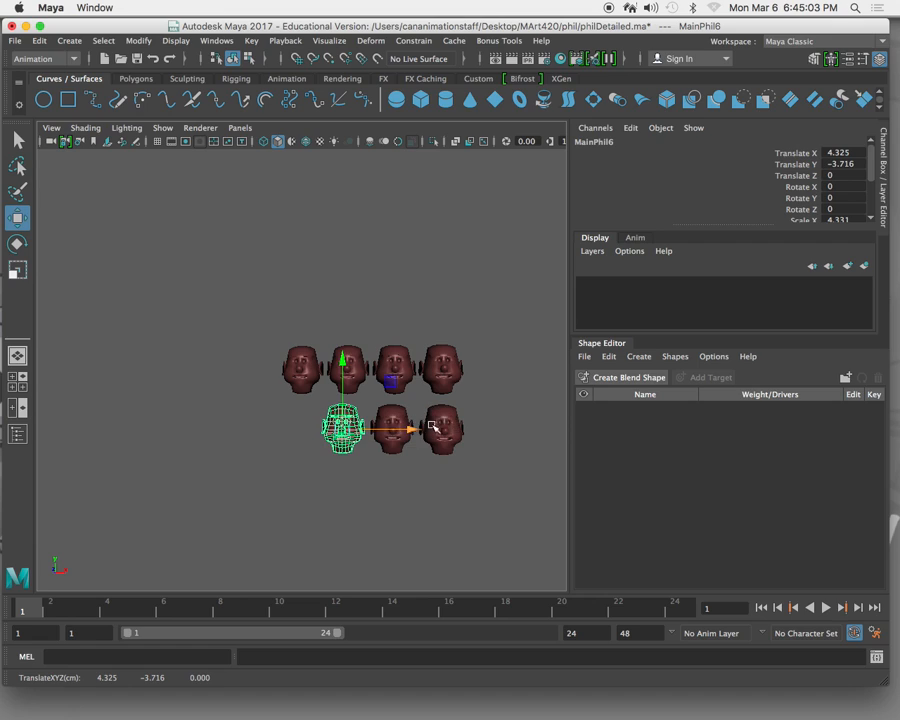
left_click(496, 413)
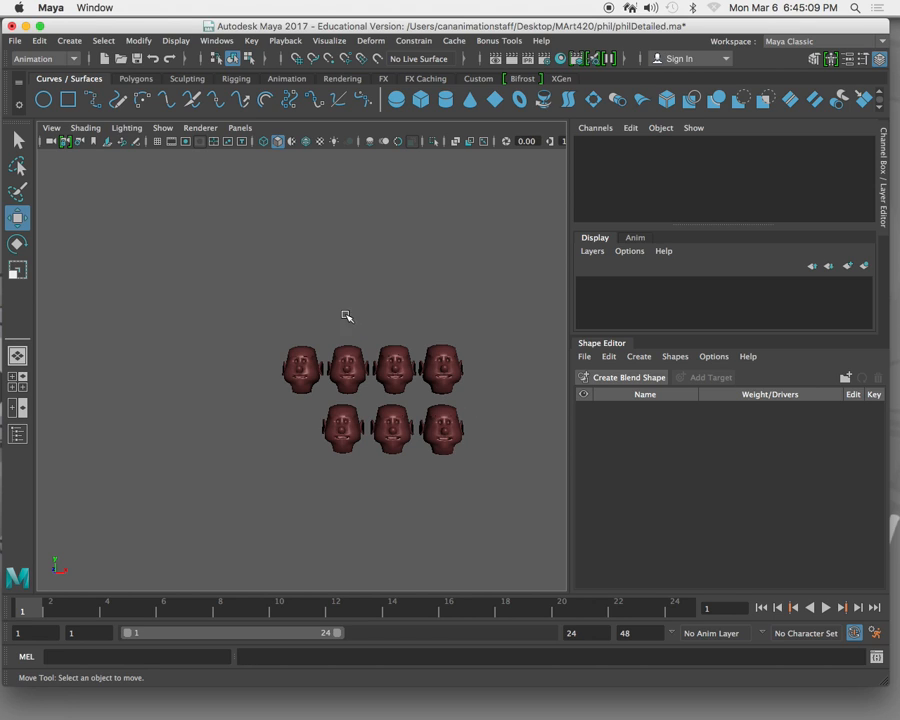
Step: Rename the first duplicate, MainPhil1, next to the original head, to RghtEyeBrw
left_click_drag(304, 313, 313, 339, "alt")
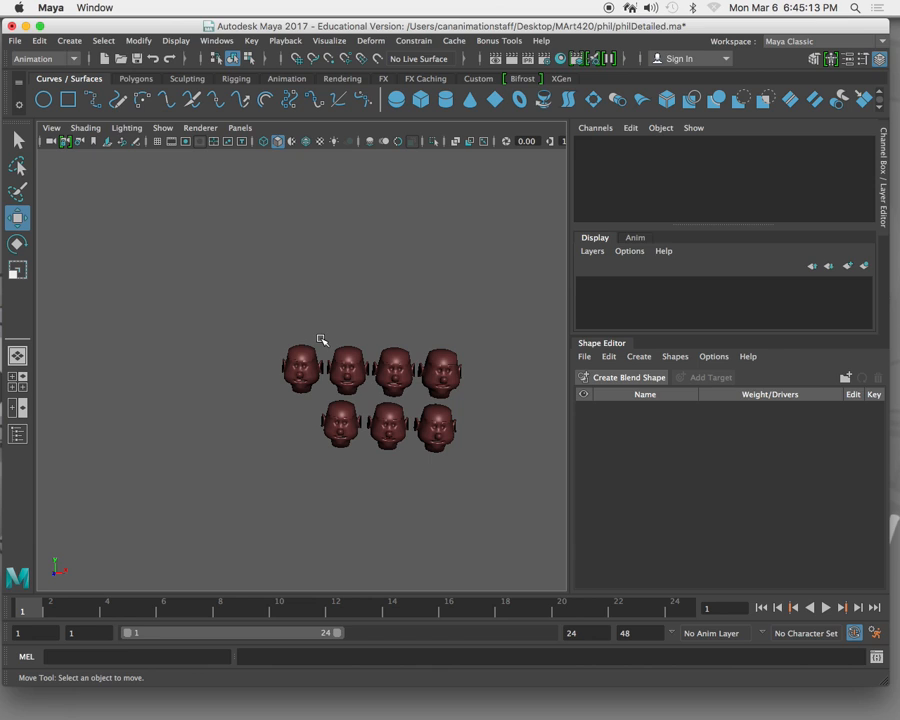
left_click_drag(331, 335, 388, 413, "ctrl+alt")
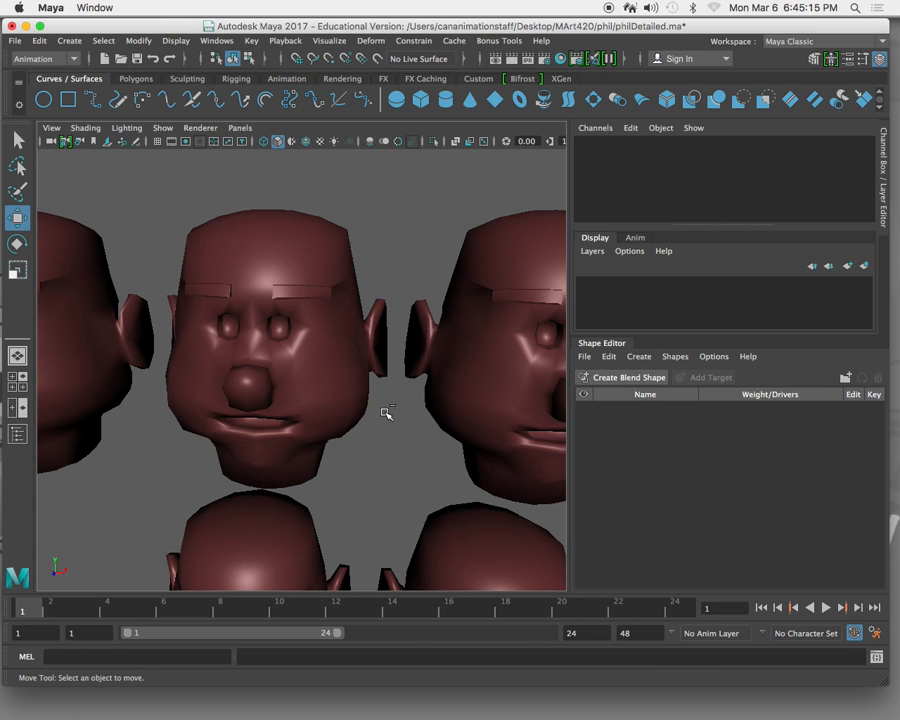
scroll(384, 408, "down", 3)
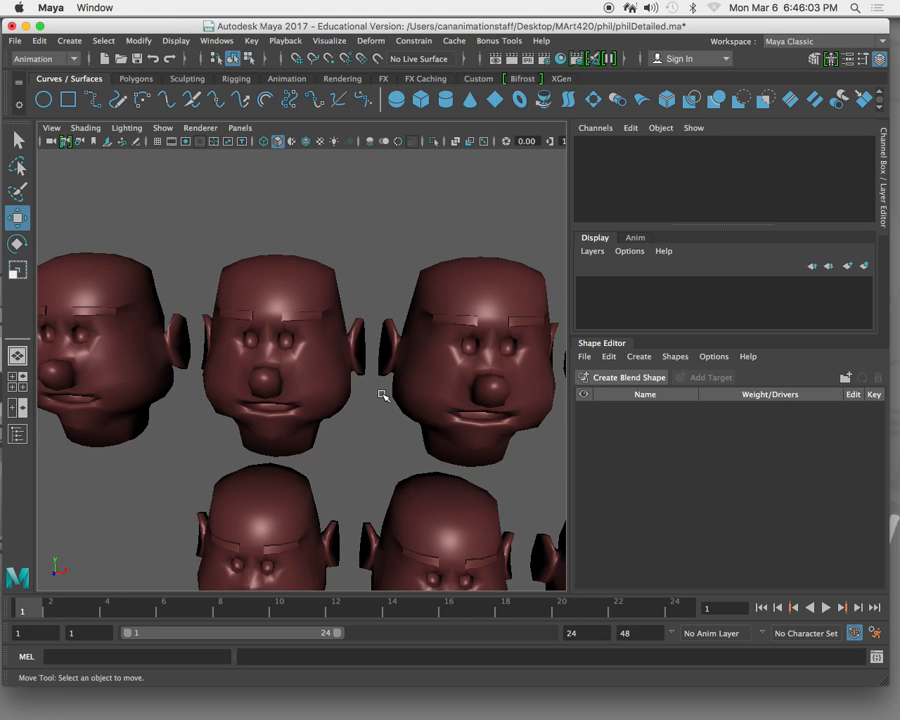
left_click(298, 380)
left_click_drag(314, 362, 352, 346, "alt")
double_click(600, 142)
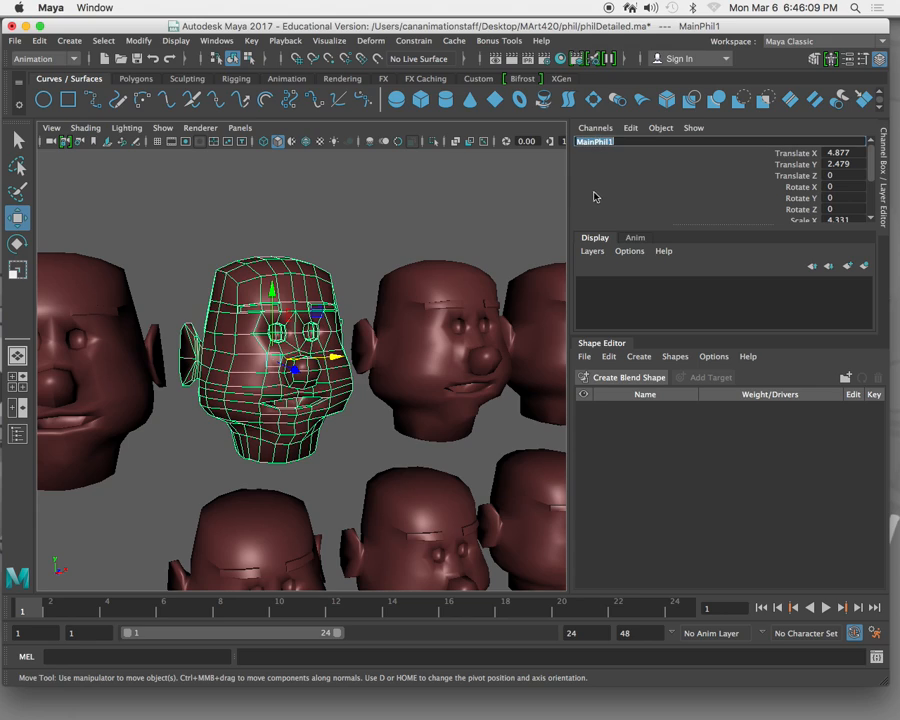
type("Ro")
type("htEyeBrw")
key("Return")
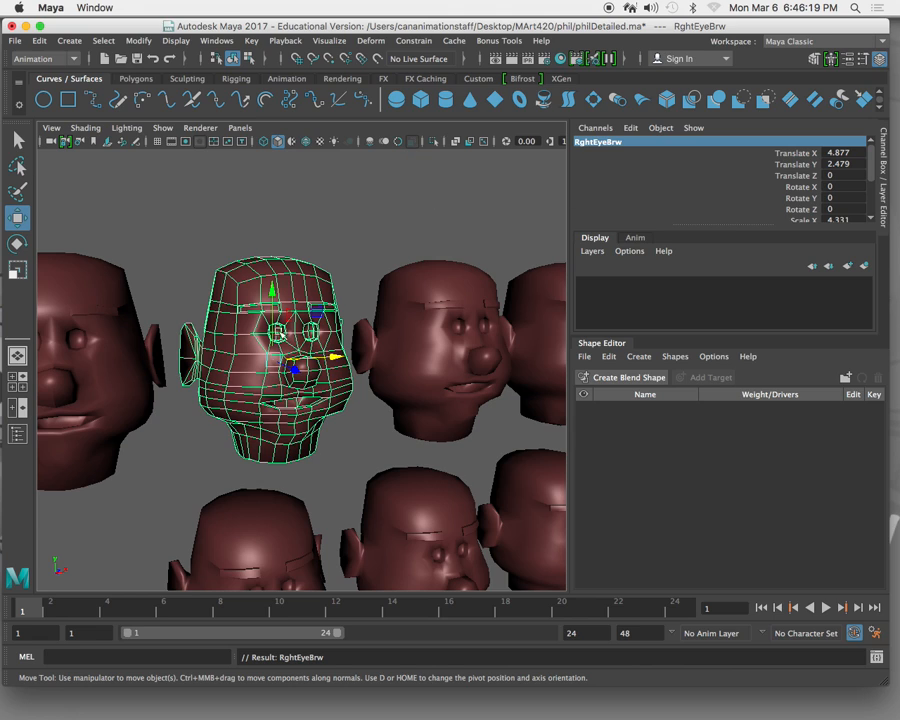
Step: Select only the front right-eyebrow vertices on the RghtEyeBrw head, removing the back-of-head vertices from the selection
right_click_drag(264, 300, 203, 304)
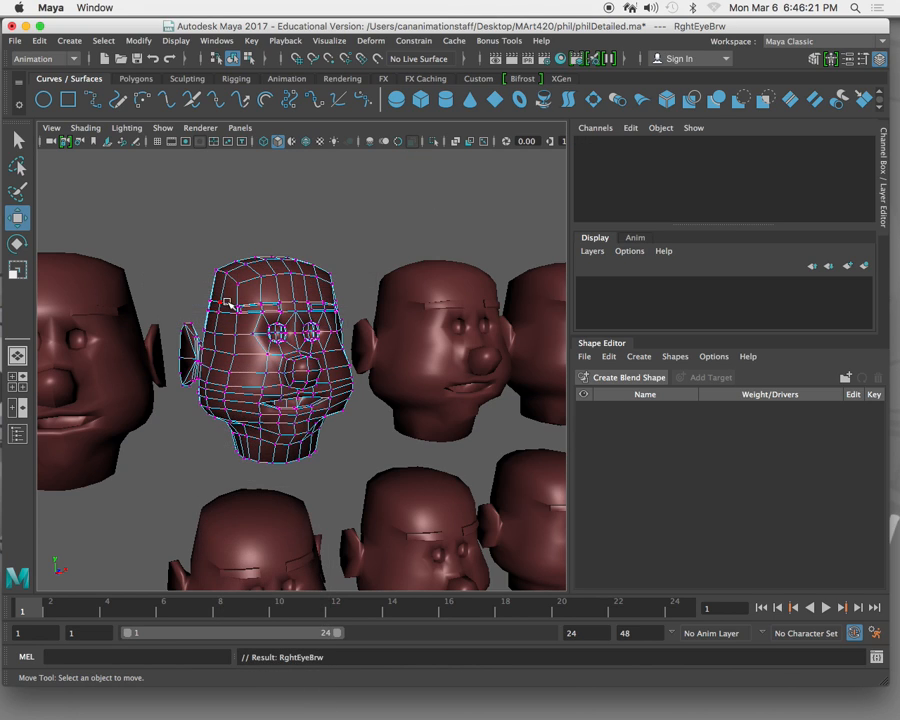
left_click_drag(227, 302, 289, 318)
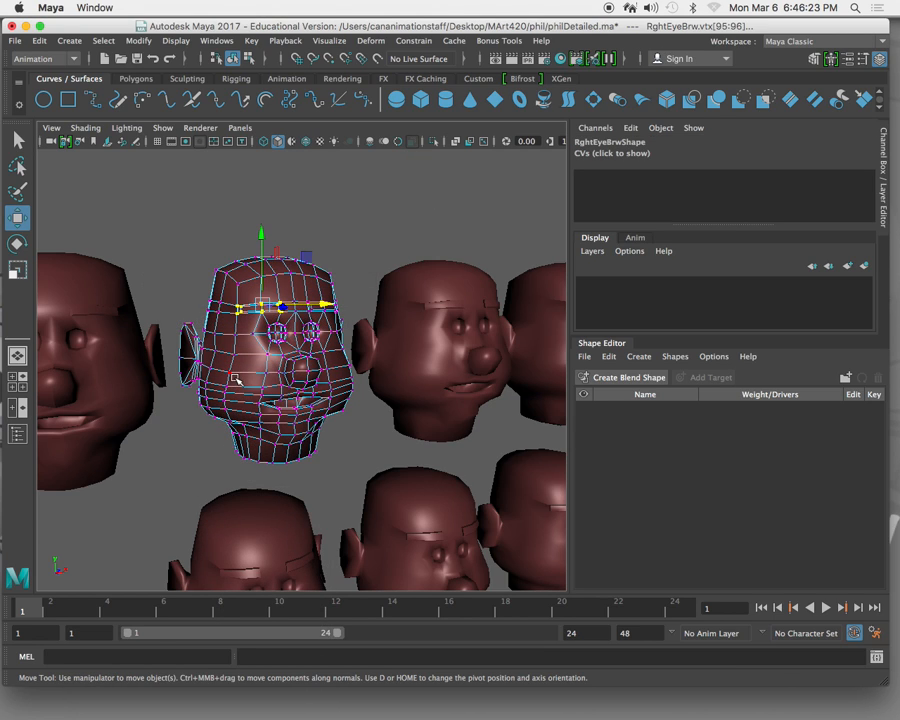
key("4")
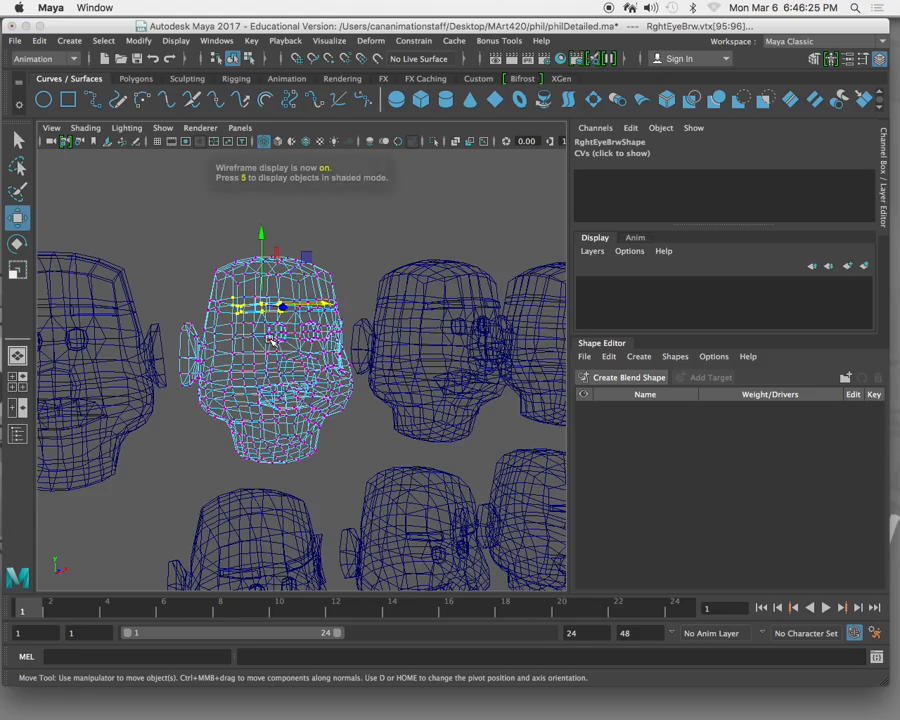
left_click_drag(243, 331, 268, 344, "alt")
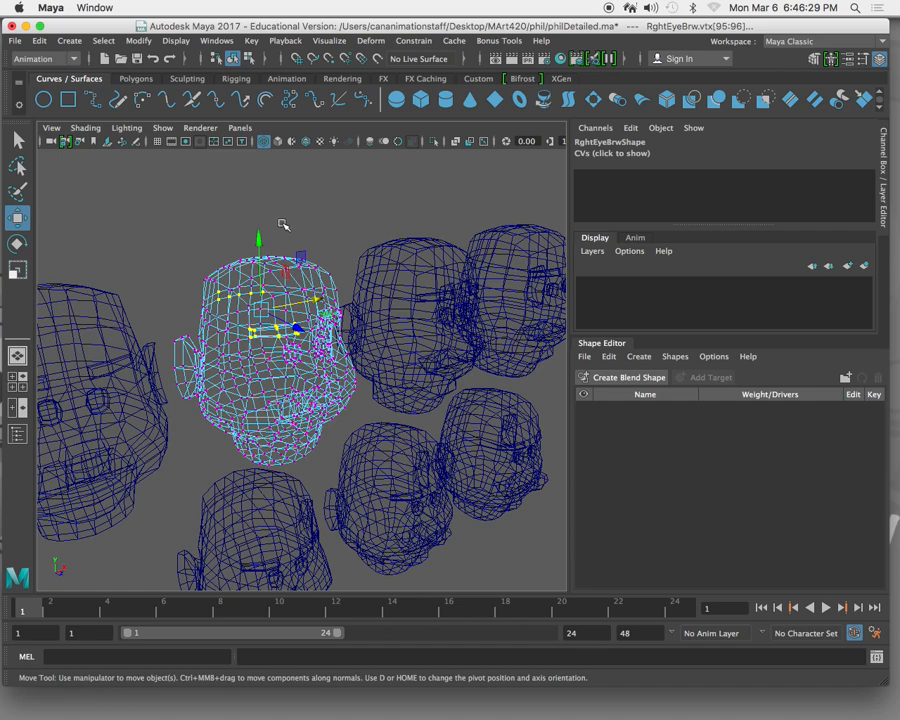
left_click_drag(199, 256, 291, 305)
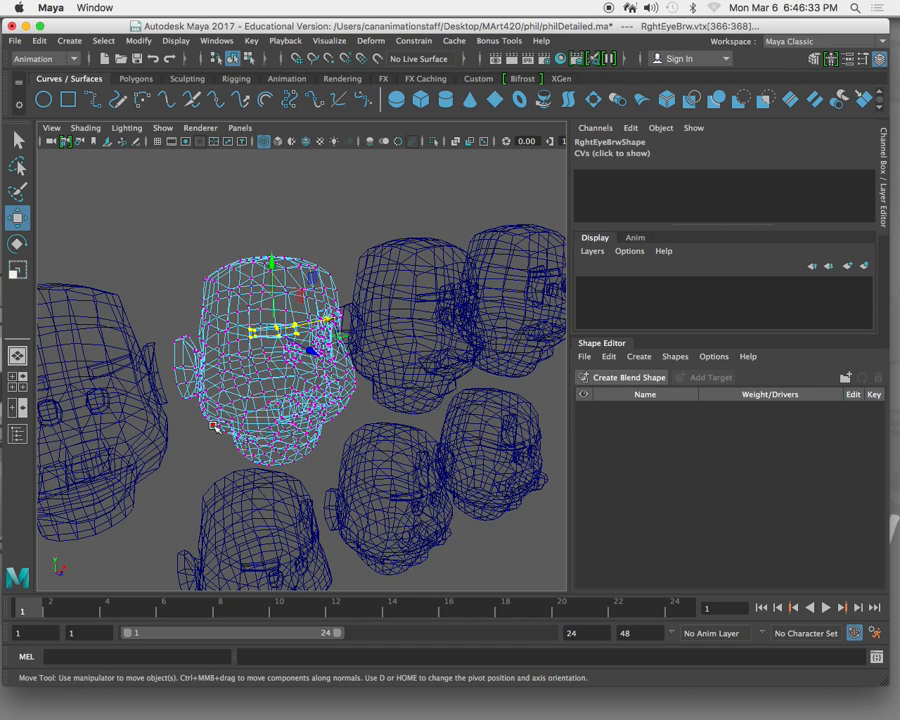
key("5")
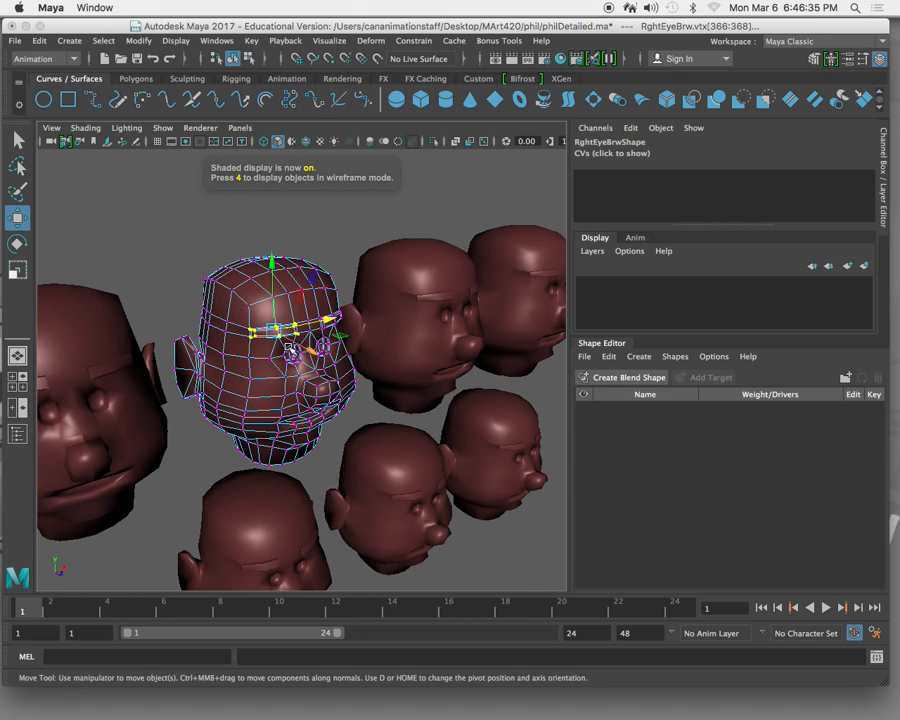
Step: Raise the selected right-eyebrow vertices, lift the middle ones further to arch the brow, and return the head to object mode
scroll(270, 370, "up", 5)
scroll(286, 366, "down", 5)
left_click_drag(260, 367, 237, 356, "alt")
left_click_drag(194, 166, 199, 133)
left_click_drag(129, 195, 166, 225, "ctrl")
left_click_drag(272, 179, 230, 236, "ctrl")
left_click_drag(201, 177, 200, 162)
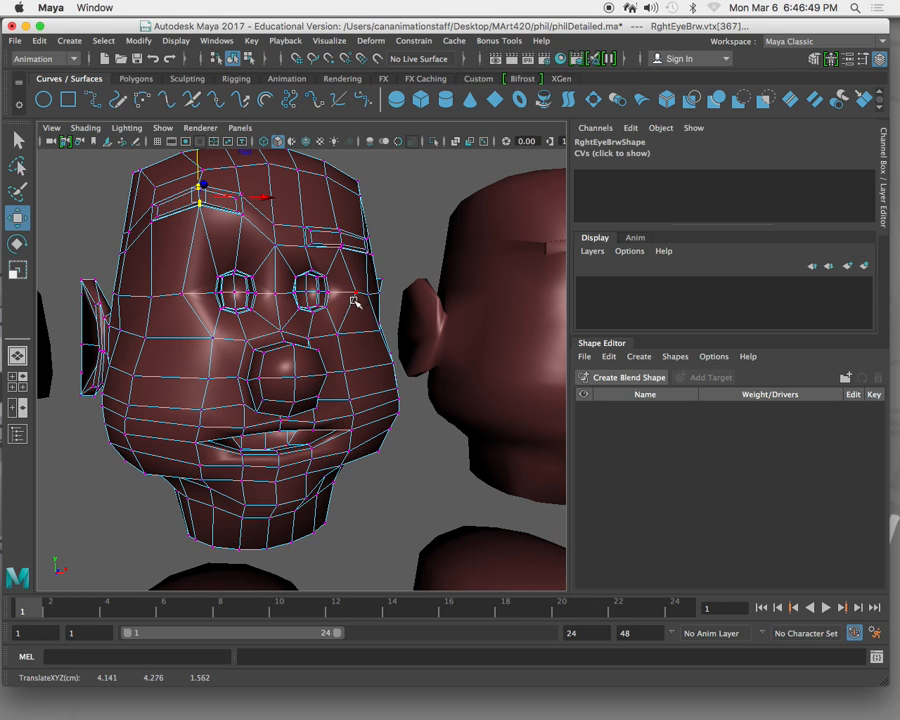
right_click_drag(313, 319, 321, 386)
left_click(385, 497)
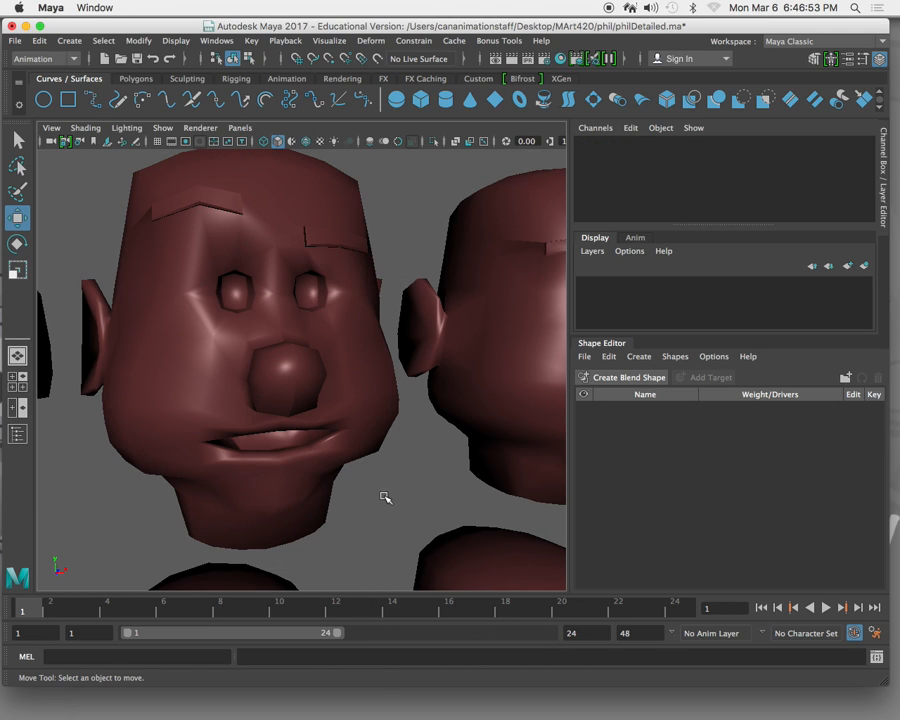
right_click_drag(351, 421, 337, 400)
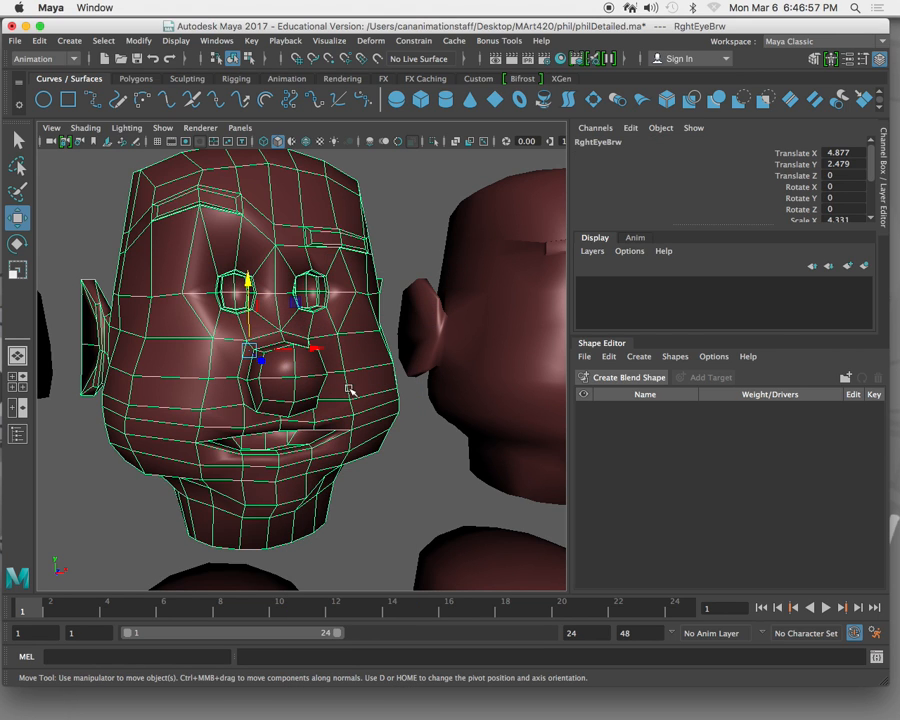
mouse_move(312, 355)
left_mouse_down("alt")
mouse_move(293, 343)
mouse_move(318, 344)
left_mouse_up("alt")
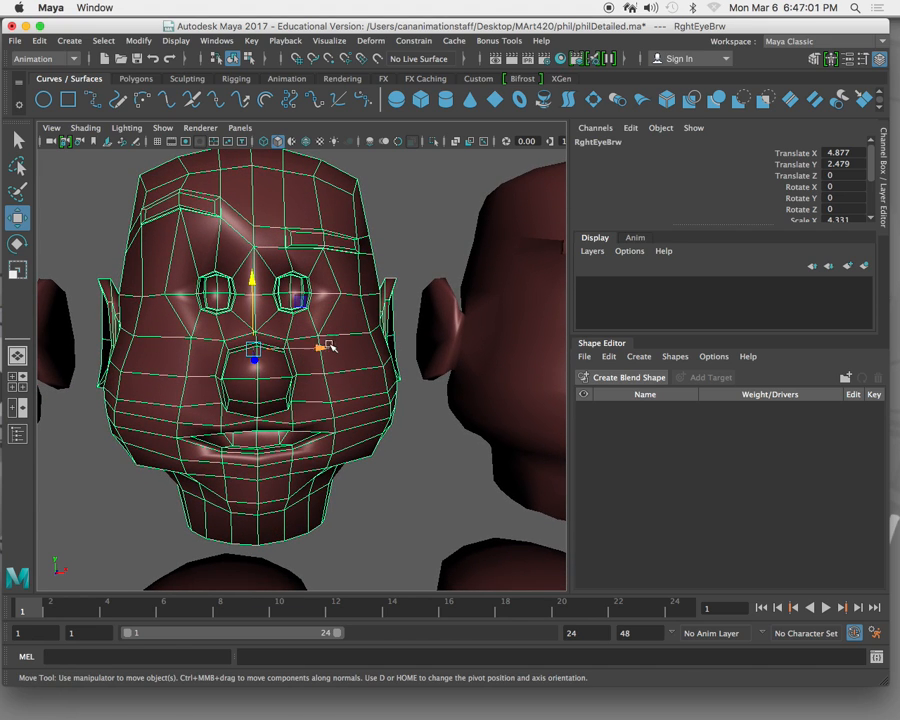
Step: Frame the MainPhil2 head and select the vertices around its right eyebrow
left_click(545, 320)
right_click_drag(514, 327, 474, 327, "alt")
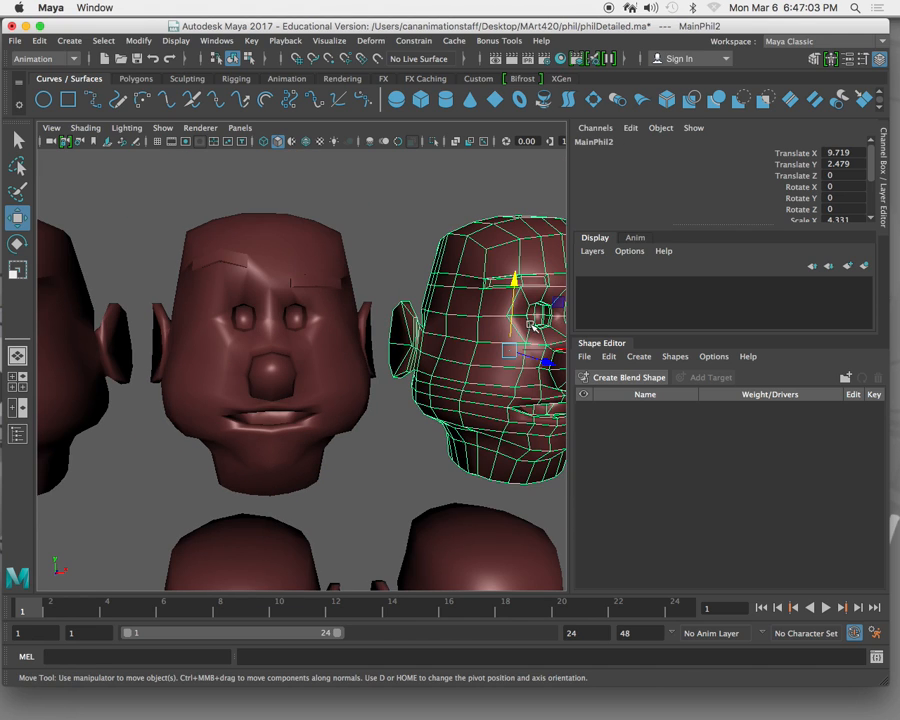
key("f")
scroll(287, 325, "down", 2)
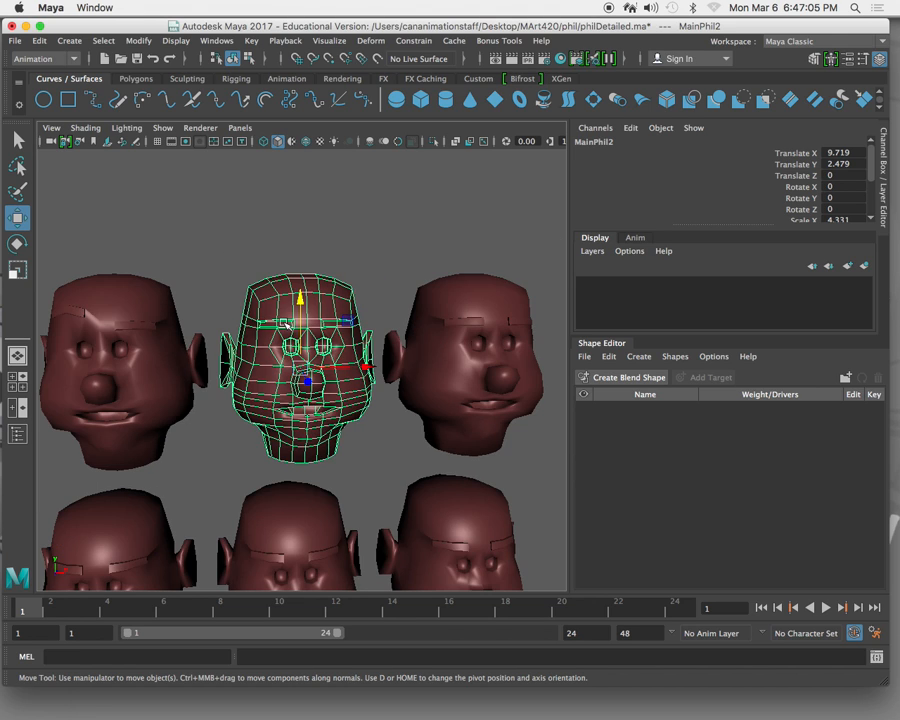
scroll(287, 325, "up", 4)
right_click_drag(231, 213, 165, 214)
left_click_drag(155, 205, 283, 244)
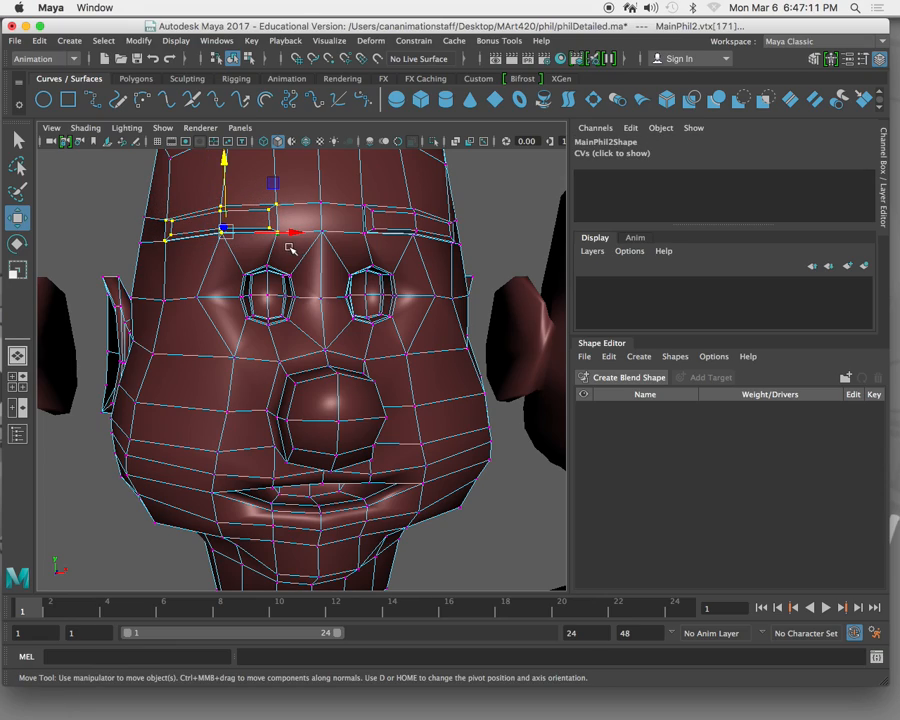
Step: Remove the back-of-head vertices from the eyebrow selection on MainPhil2, using wireframe display and returning to shaded display
key("4")
left_click_drag(227, 282, 240, 300, "alt")
left_click_drag(110, 193, 297, 240, "ctrl")
left_click_drag(267, 281, 259, 295, "alt")
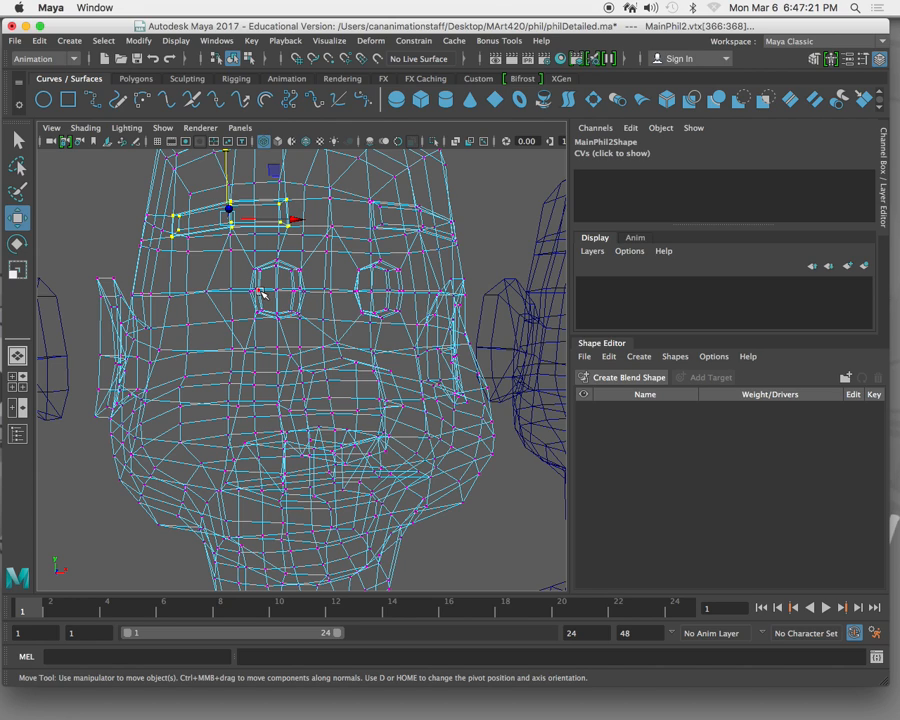
key("5")
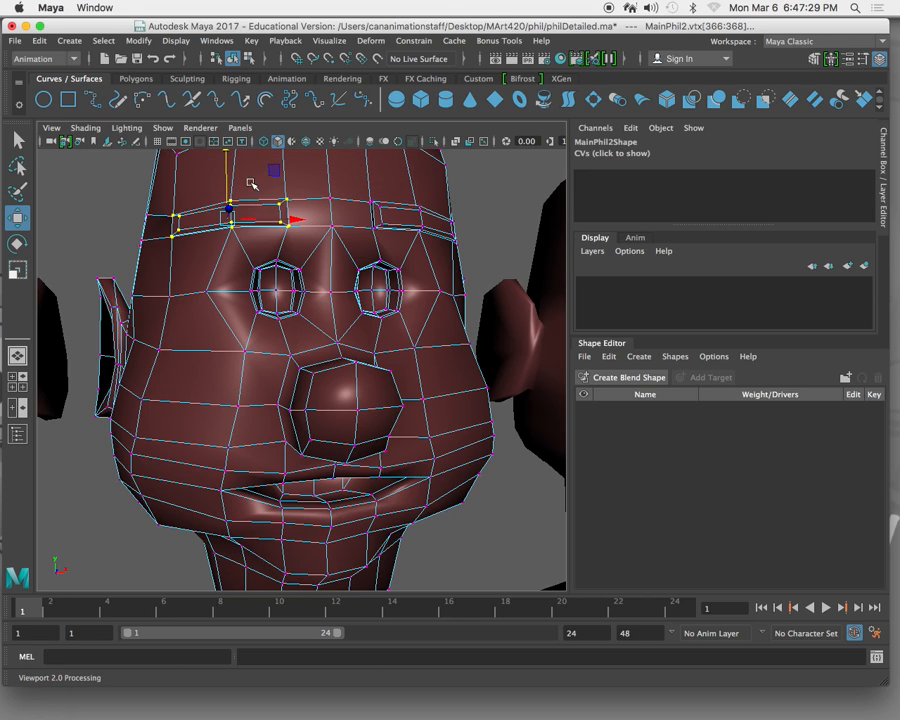
Step: Lower MainPhil2's right eyebrow, shift it slightly toward the nose, and lower its outer end further
left_click_drag(228, 166, 226, 183)
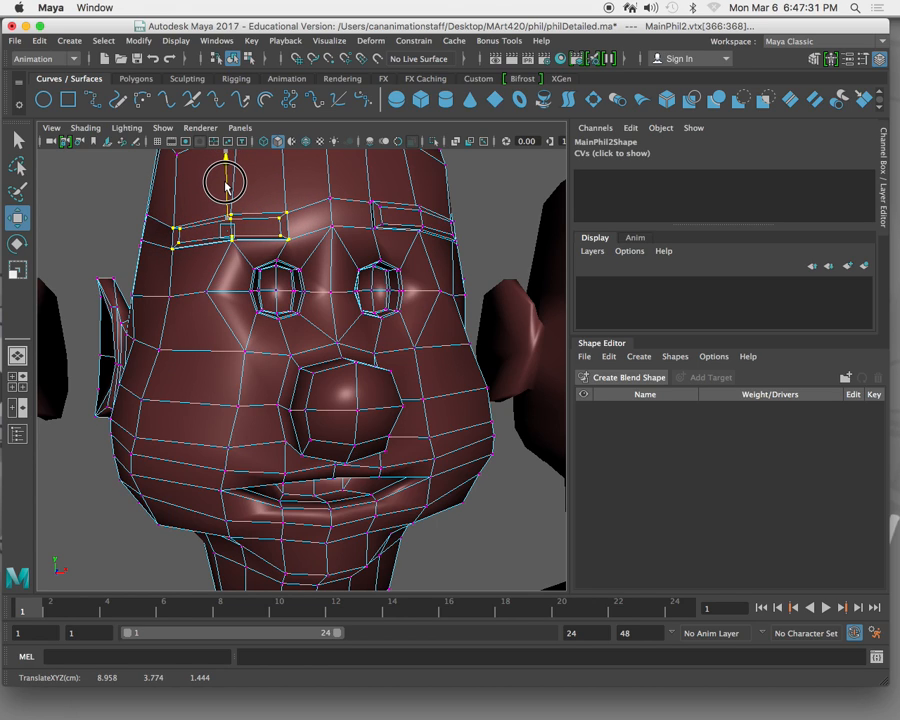
mouse_move(273, 231)
left_mouse_down()
mouse_move(287, 232)
mouse_move(278, 230)
left_mouse_up()
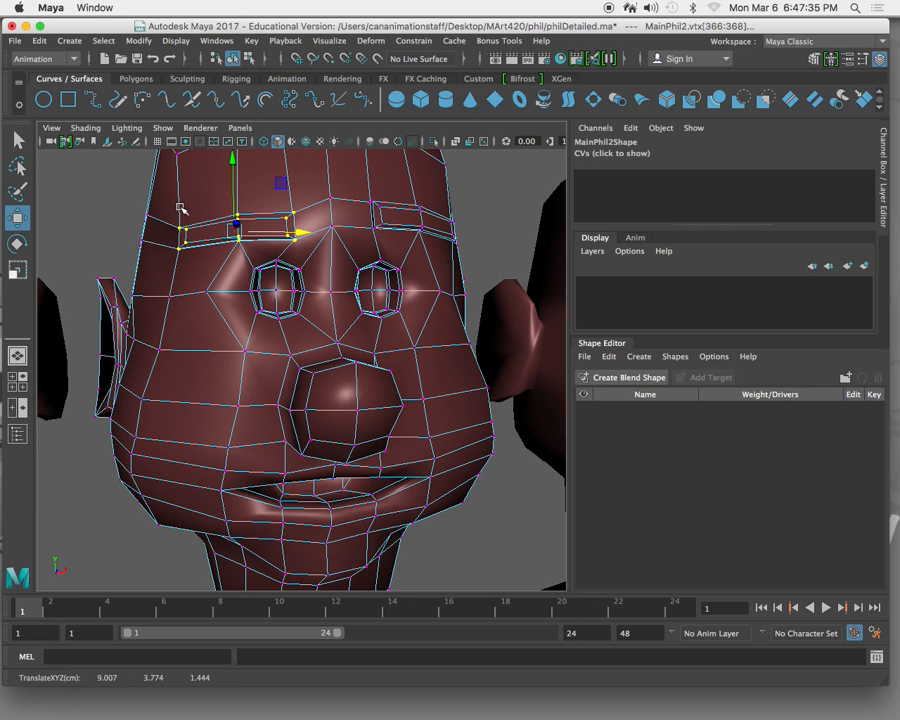
left_click_drag(322, 180, 230, 248)
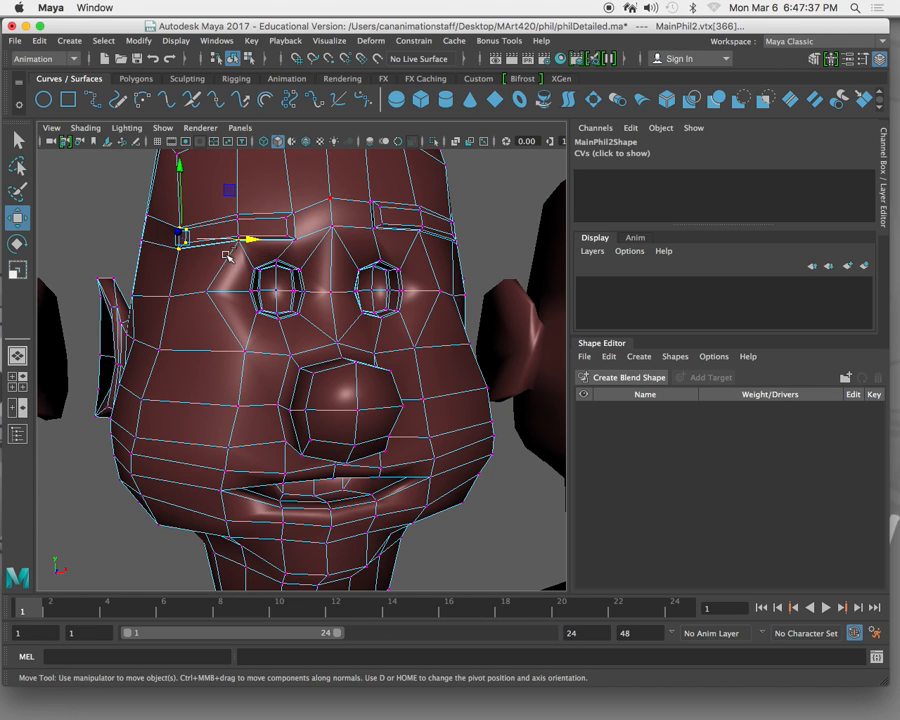
left_click(180, 178)
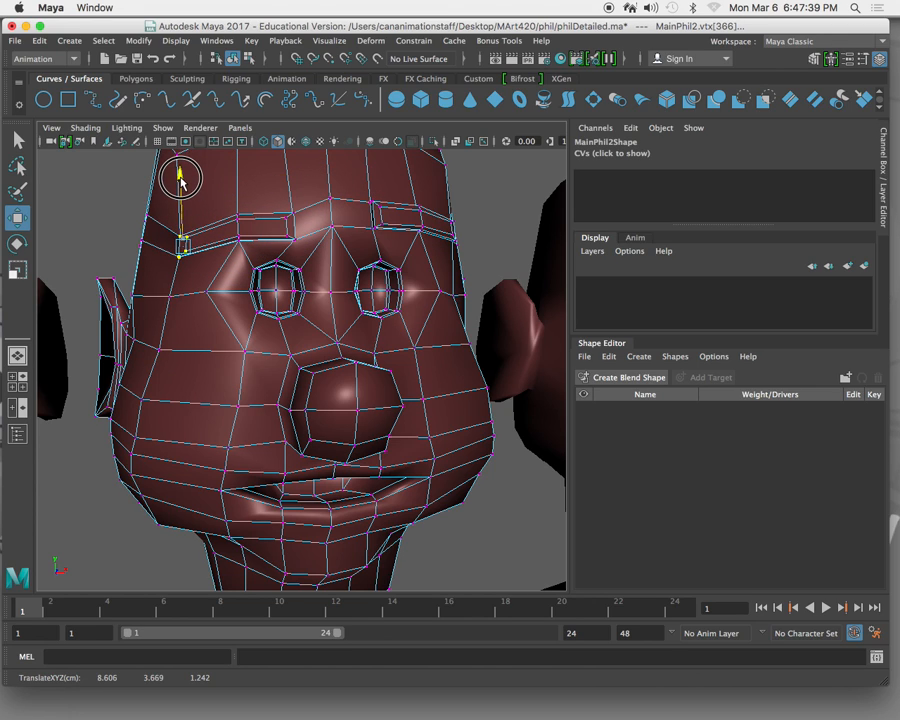
scroll(395, 317, "down", 3)
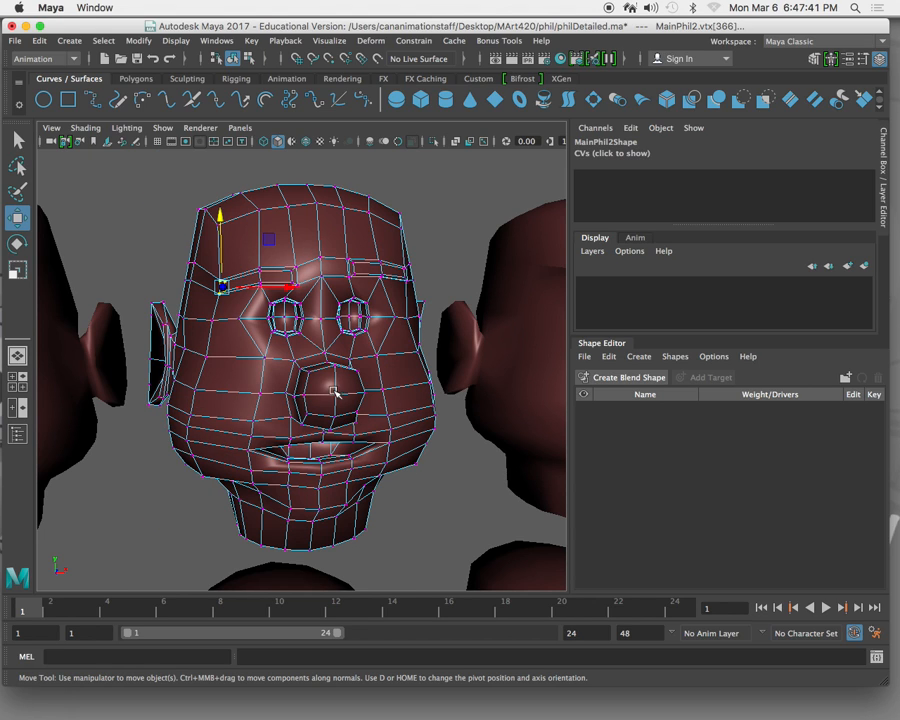
scroll(341, 374, "down", 2)
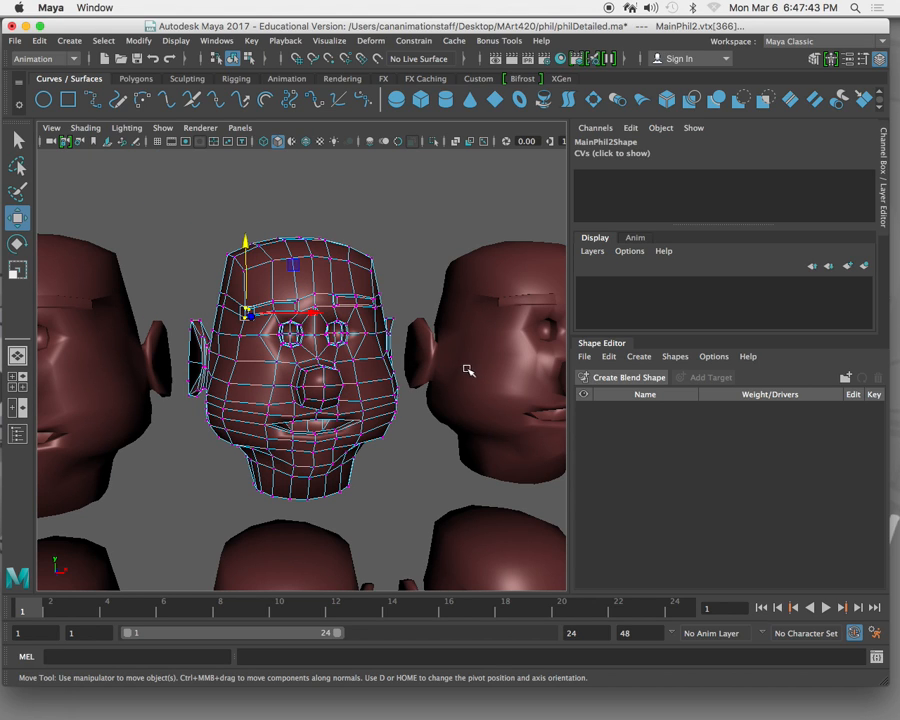
scroll(468, 372, "down", 2)
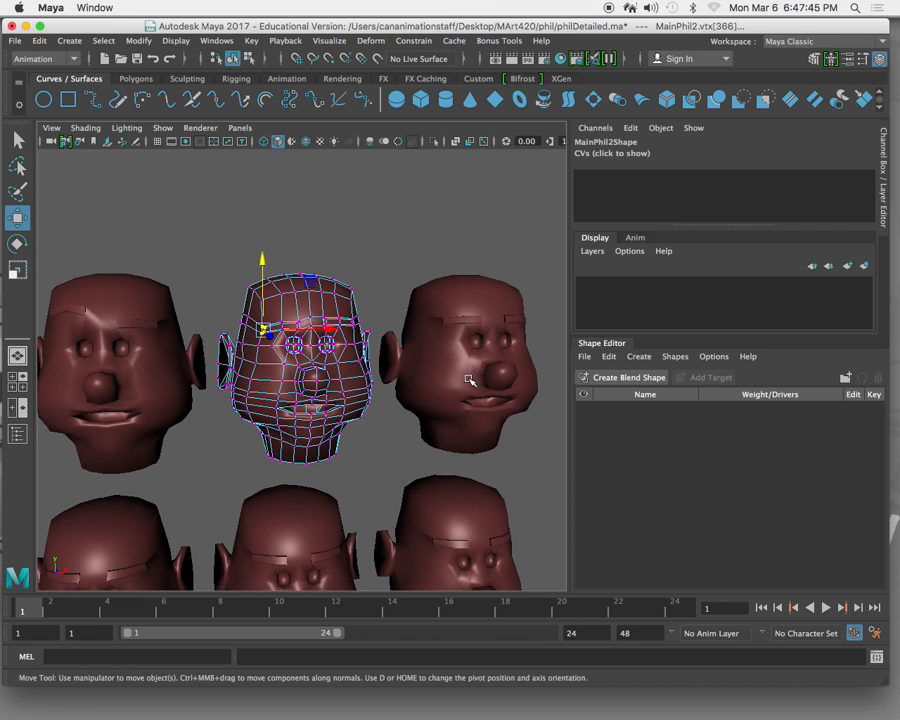
Step: Rename the MainPhil2 head with the lowered eyebrow to RghtEyeBrwDwn
left_click(438, 368)
right_click(438, 373)
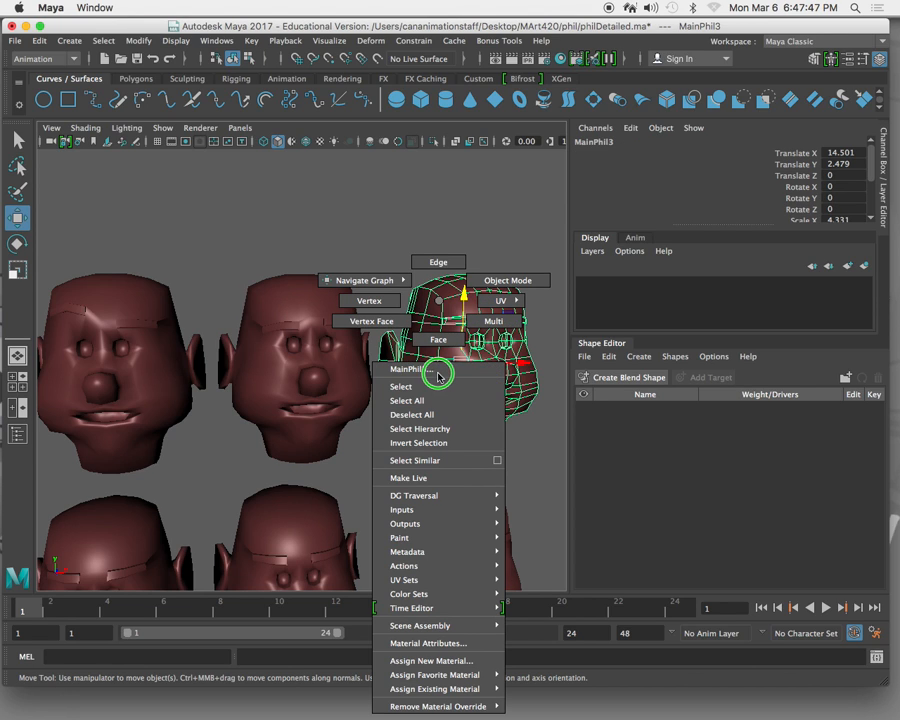
left_click(438, 386)
left_click(321, 341)
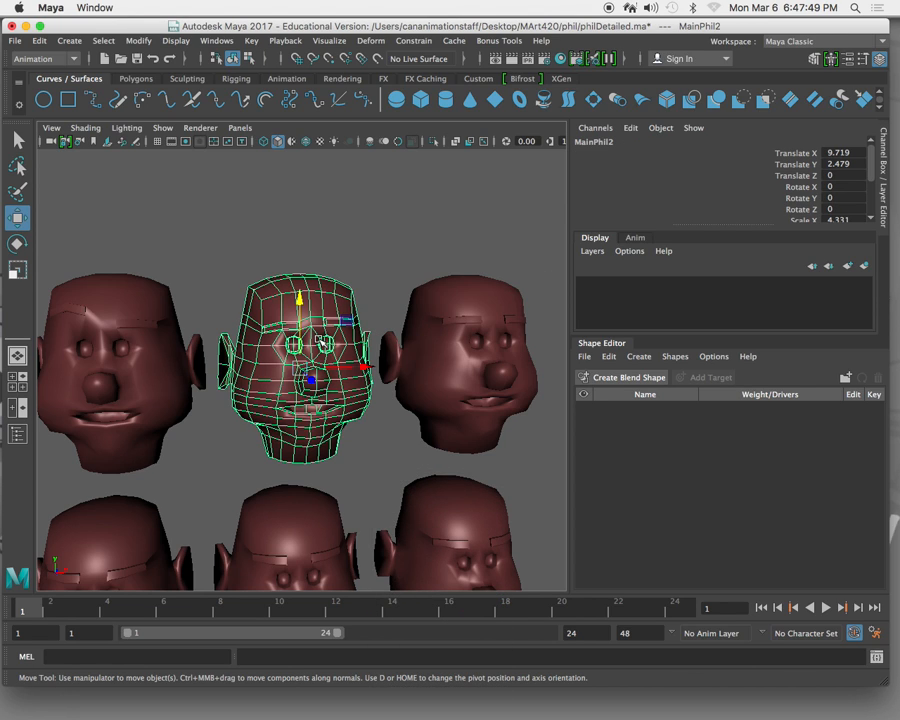
double_click(595, 141)
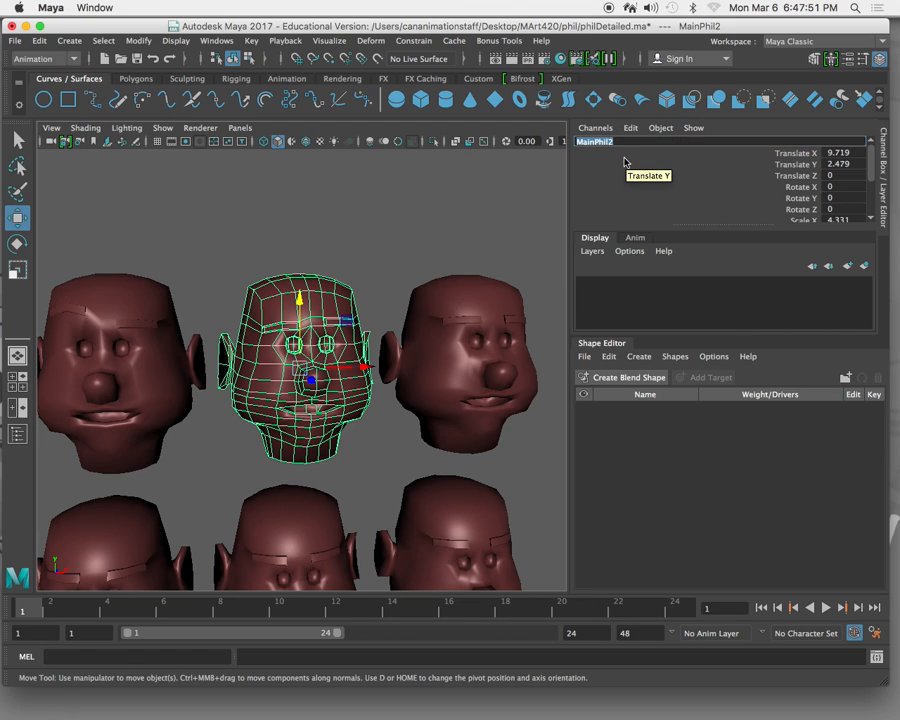
type("RghtEyeBrwDwn")
key("Return")
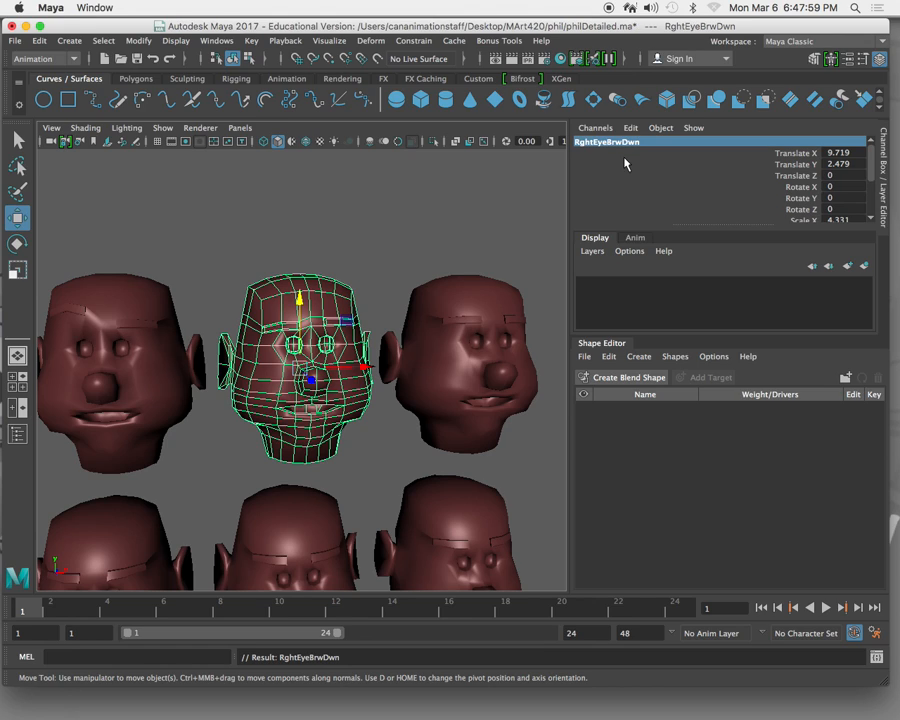
Step: Frame the MainPhil3 head at the end of the first row and select the vertices around its right eye
left_click(466, 296)
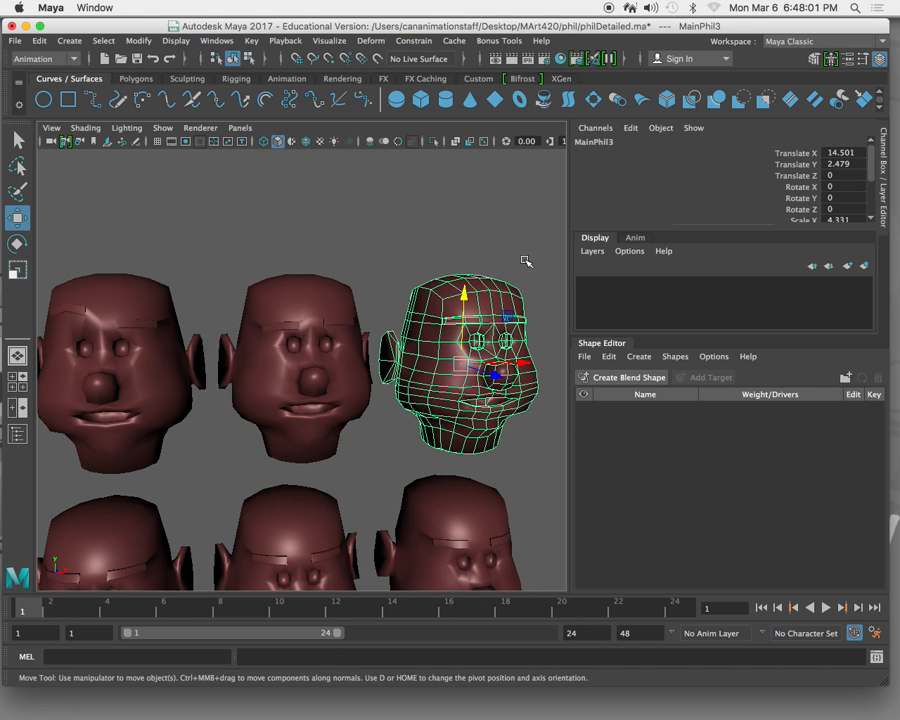
left_click_drag(476, 341, 468, 343, "alt")
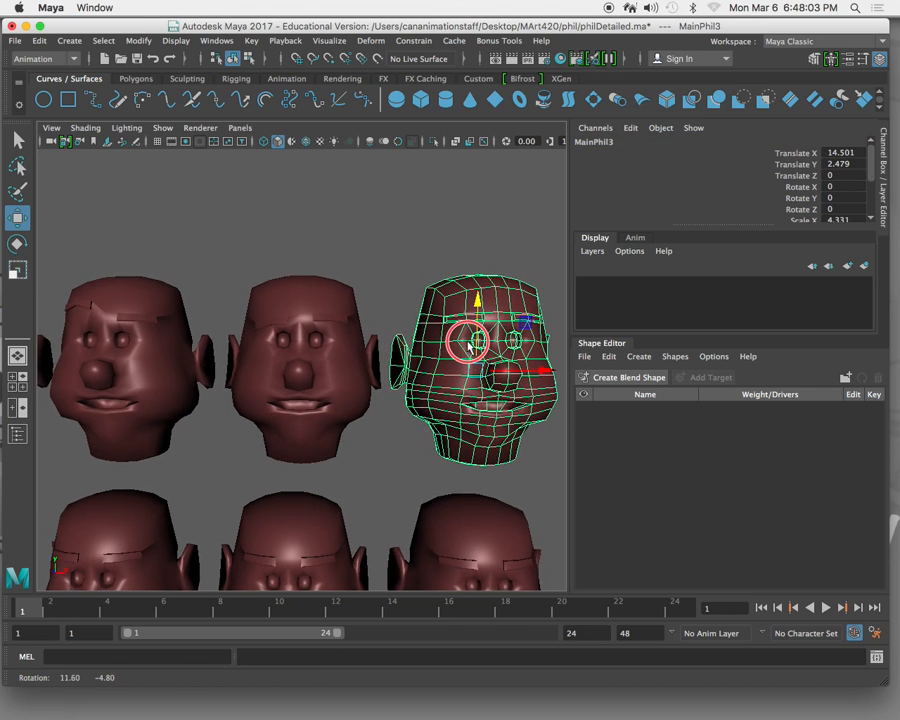
key("f")
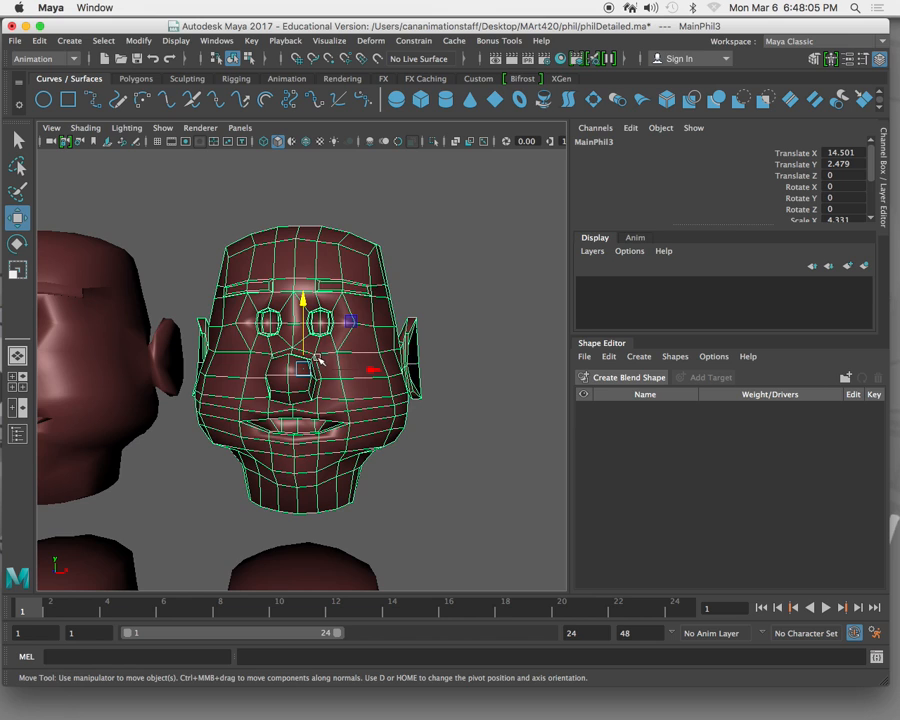
scroll(318, 358, "up", 3)
left_click_drag(316, 360, 349, 362, "alt")
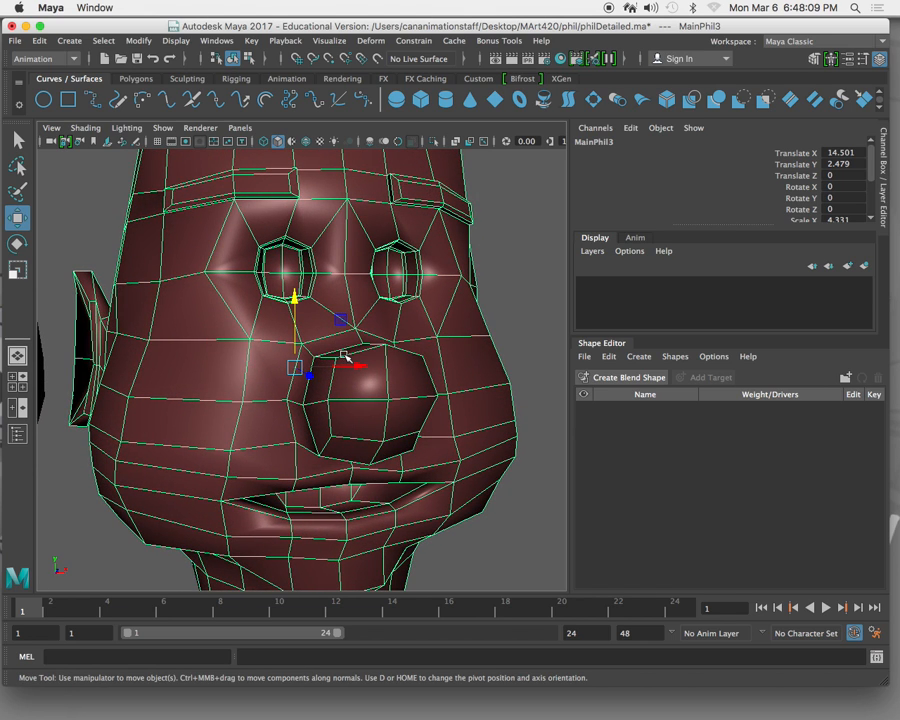
right_click_drag(300, 270, 244, 273)
left_click_drag(237, 227, 327, 320)
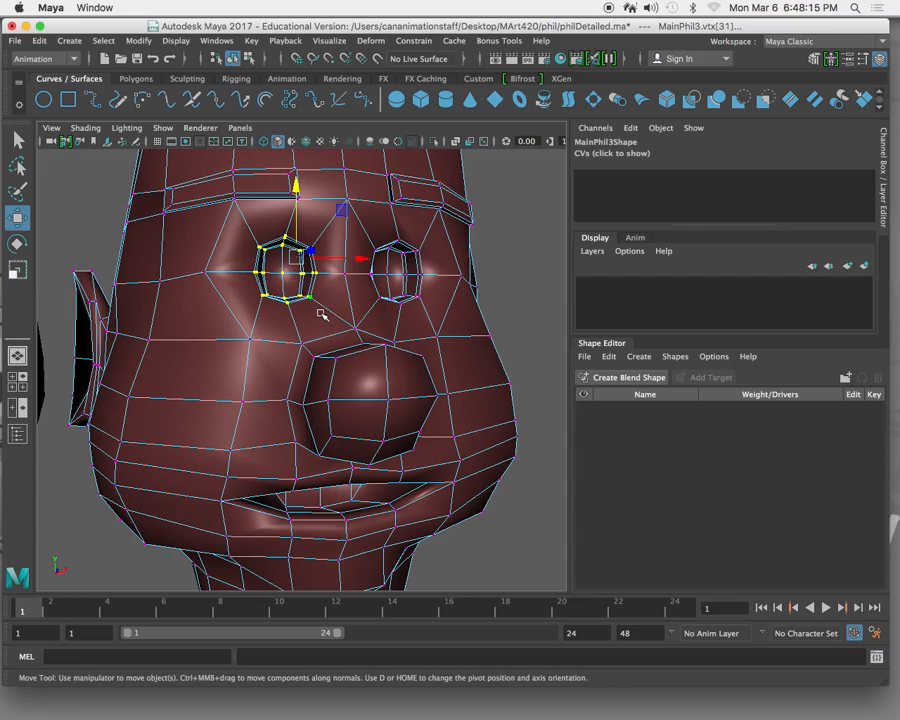
Step: Deselect the vertices behind the right eye in wireframe display, keeping only the eye's own vertices on MainPhil3
key("4")
left_click_drag(270, 326, 228, 232, "alt")
left_click_drag(211, 285, 241, 341, "alt")
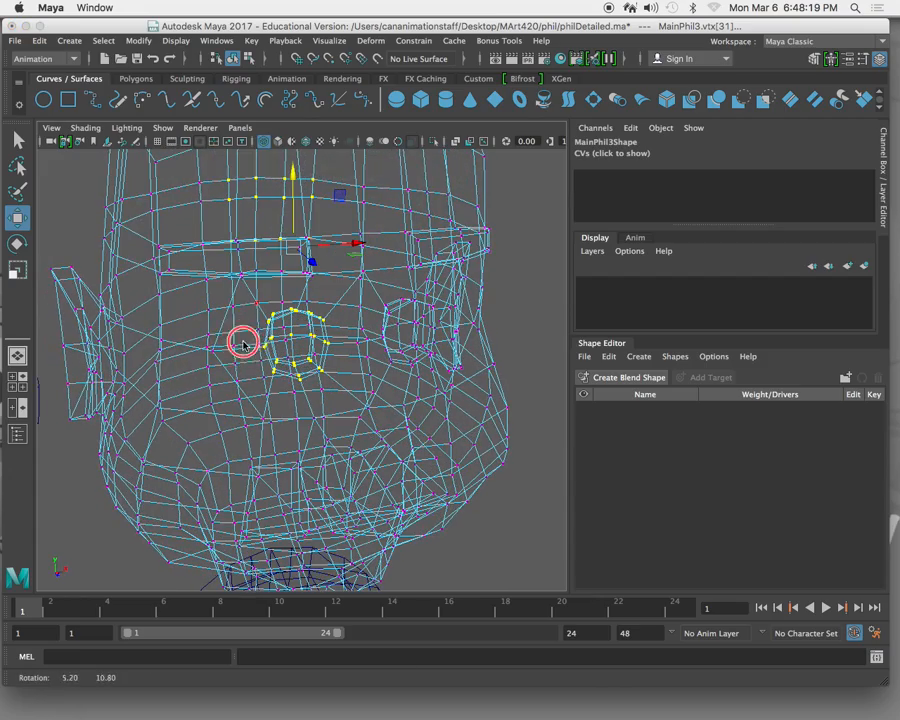
left_click_drag(196, 172, 343, 267, "ctrl")
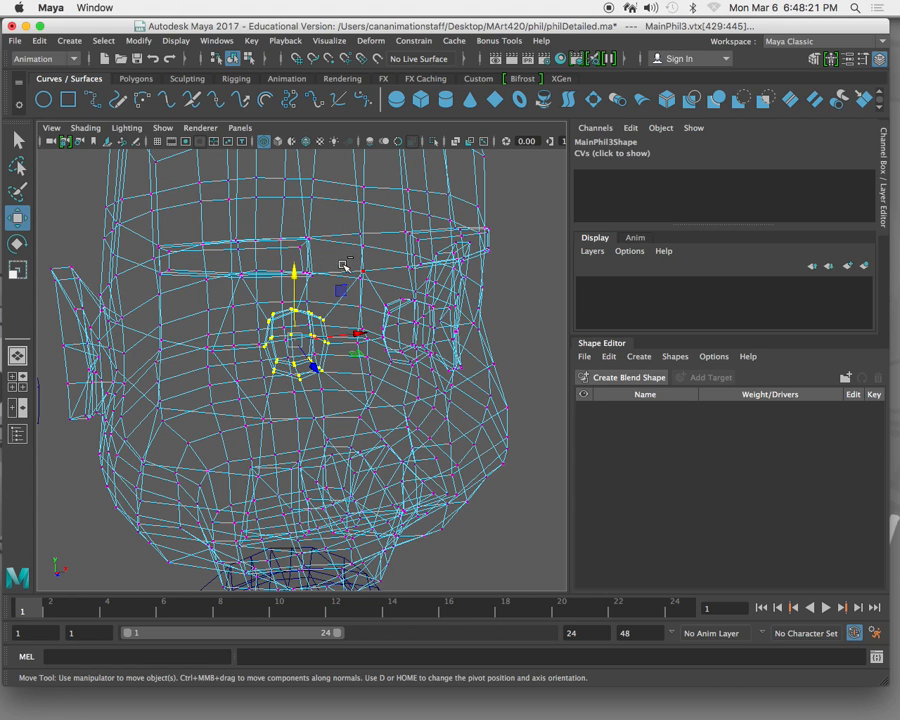
left_click_drag(328, 366, 328, 349, "alt")
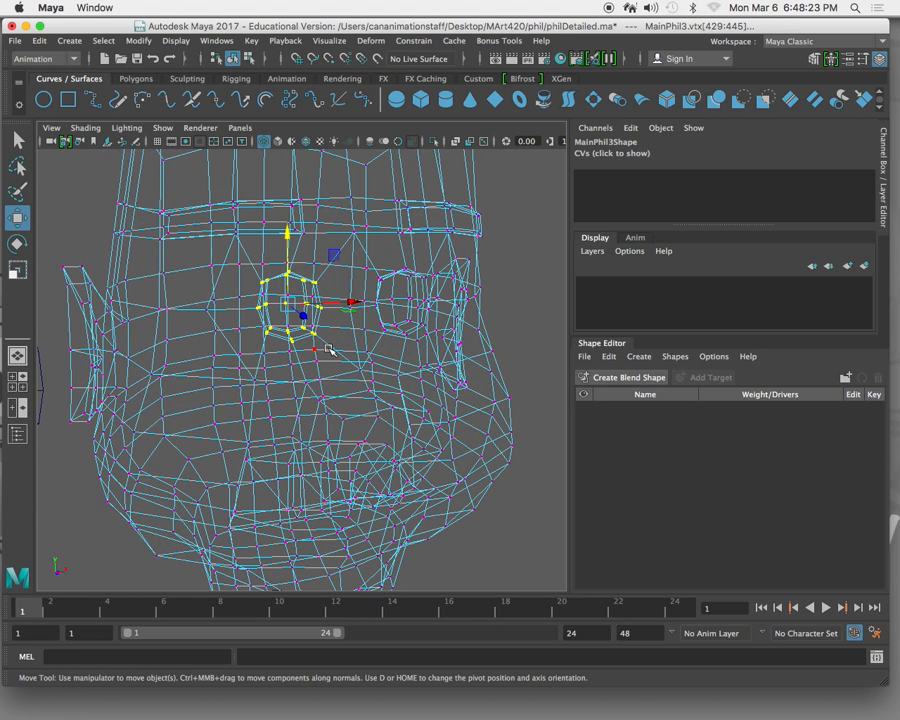
Step: Scale MainPhil3's right-eye vertices nearly flat vertically to close the eye, widening them slightly
key("e")
key("r")
left_click_drag(291, 240, 357, 302)
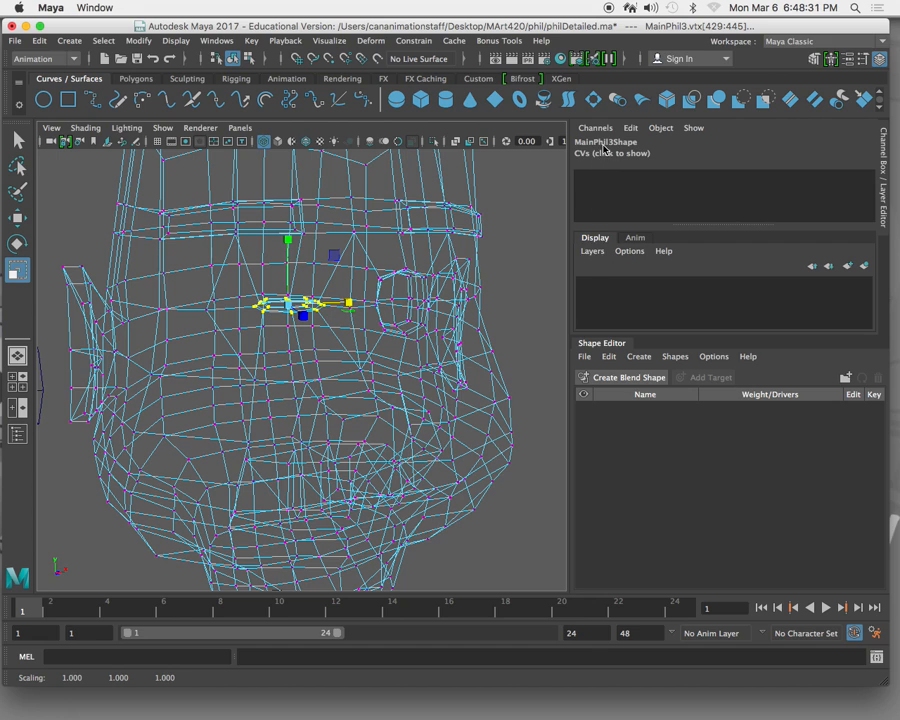
Step: Rename the MainPhil3 head with the closed right eye to RghtEyeWnk and return the viewport to shaded display
left_click(604, 144)
right_click_drag(444, 236, 446, 322)
double_click(596, 143)
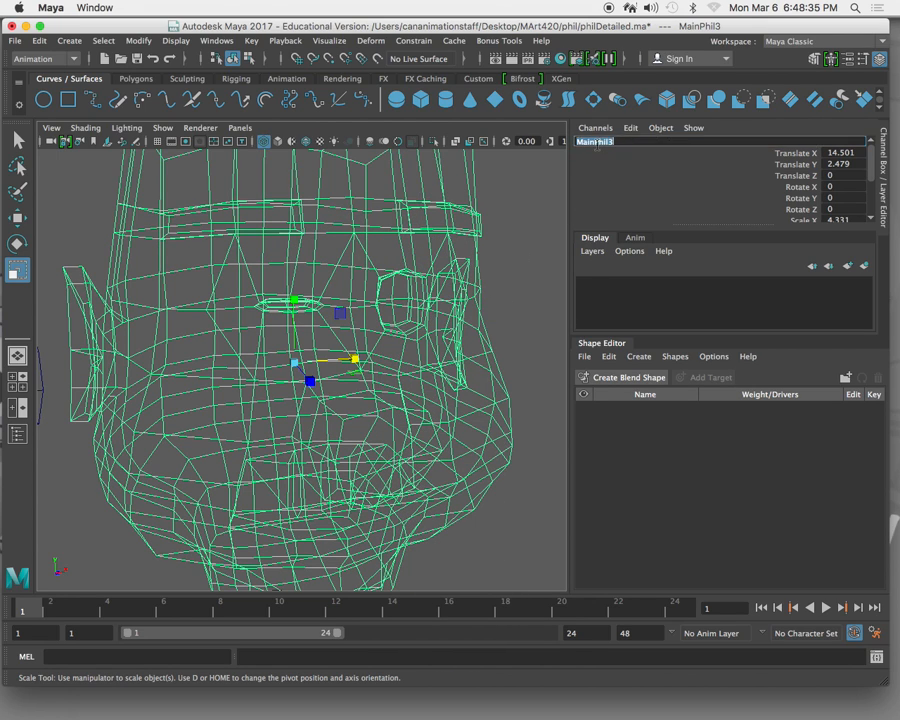
type("Ro")
type("htEyeWnk")
key("Return")
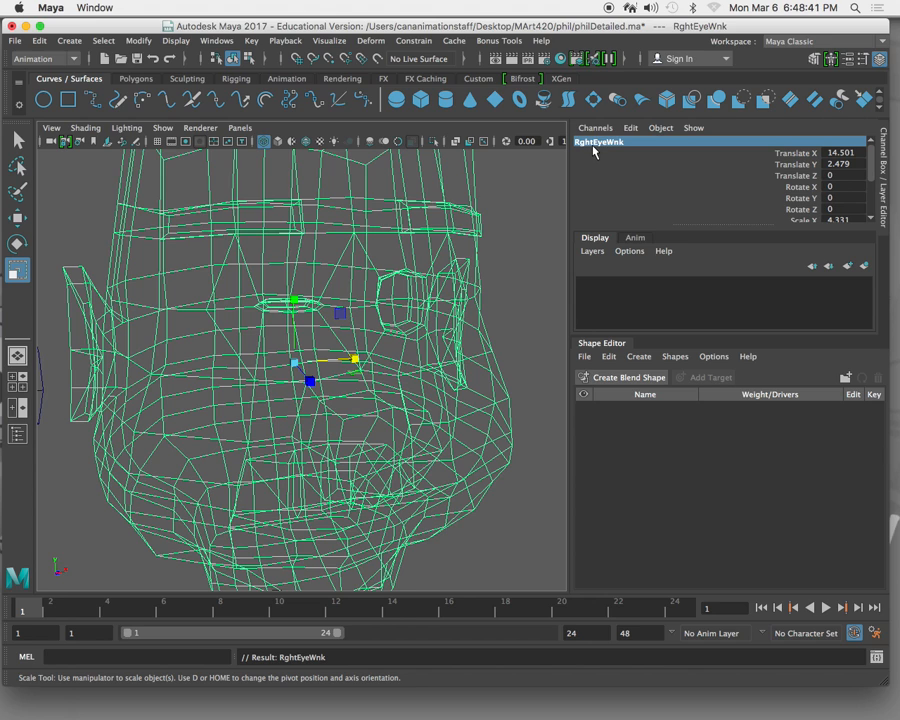
key("4")
key("5")
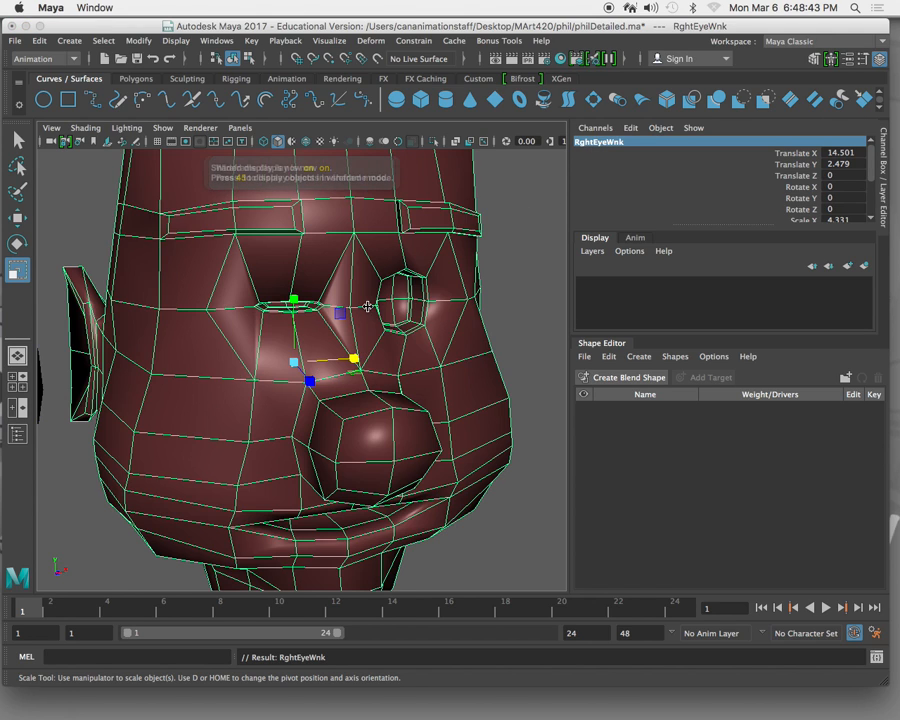
Step: Examine both rows of Phil heads together from a nearly frontal view with nothing selected
scroll(399, 297, "down", 5)
left_click_drag(462, 338, 417, 332, "alt")
scroll(412, 332, "down", 3)
scroll(280, 271, "up", 3)
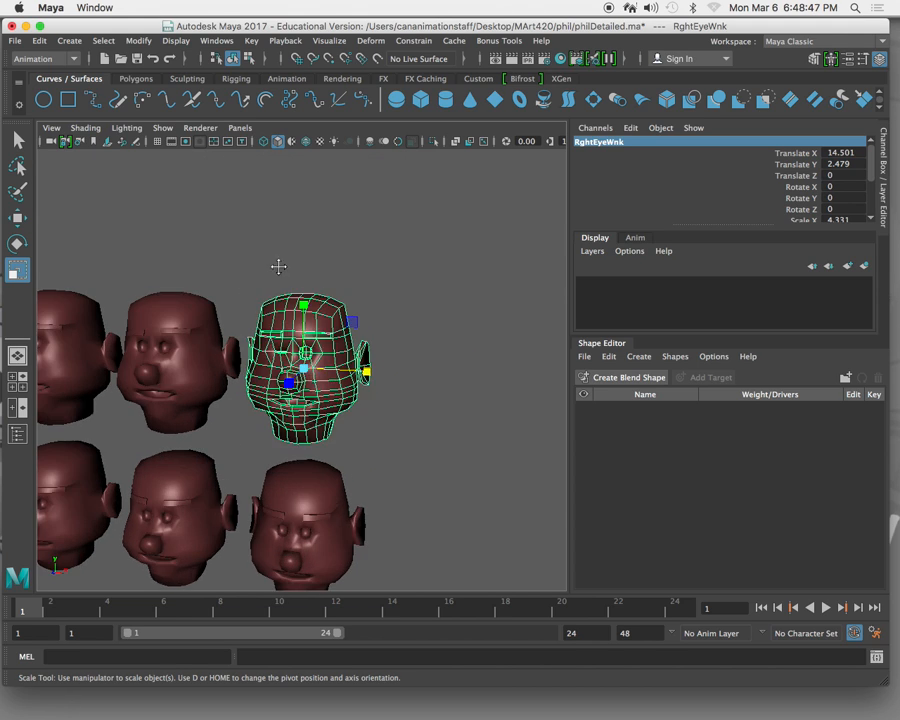
middle_click_drag(275, 268, 472, 232, "alt")
key("r")
scroll(450, 242, "down", 3)
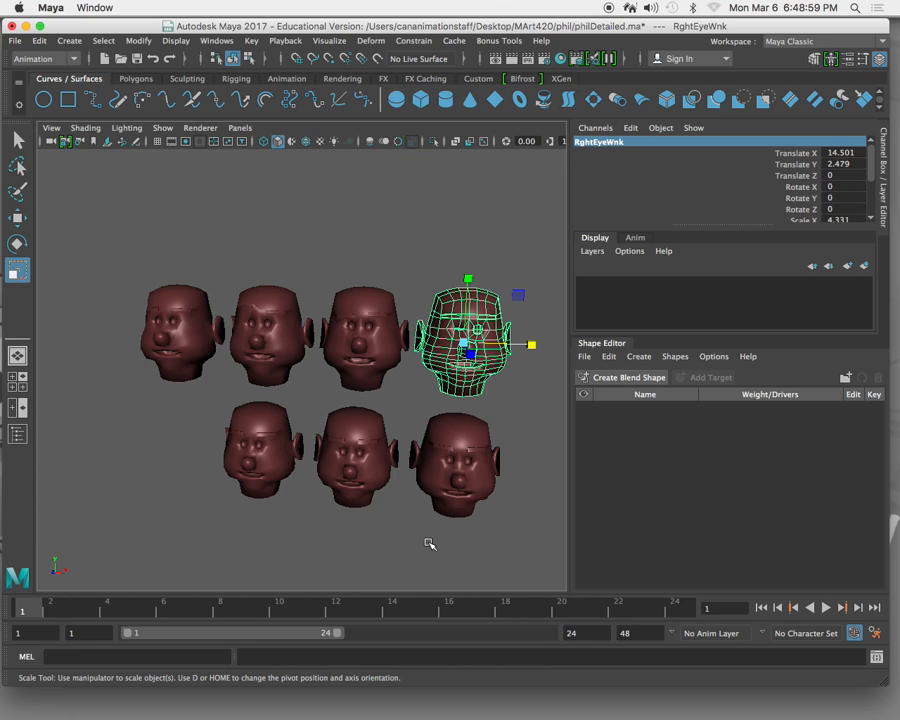
left_click(452, 252)
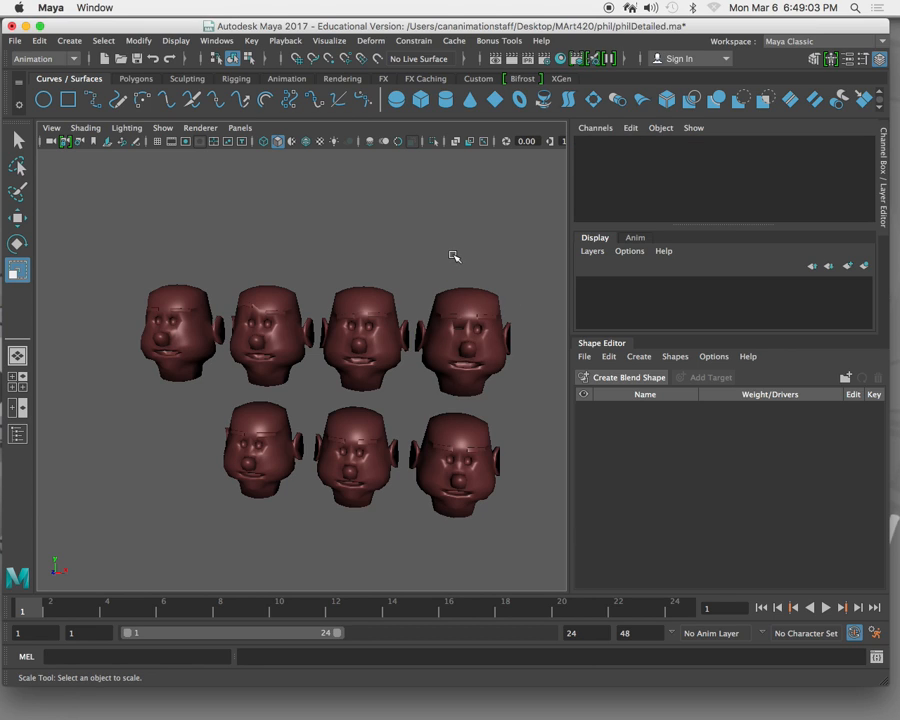
mouse_move(456, 258)
left_mouse_down("alt")
mouse_move(432, 277)
mouse_move(450, 275)
left_mouse_up("alt")
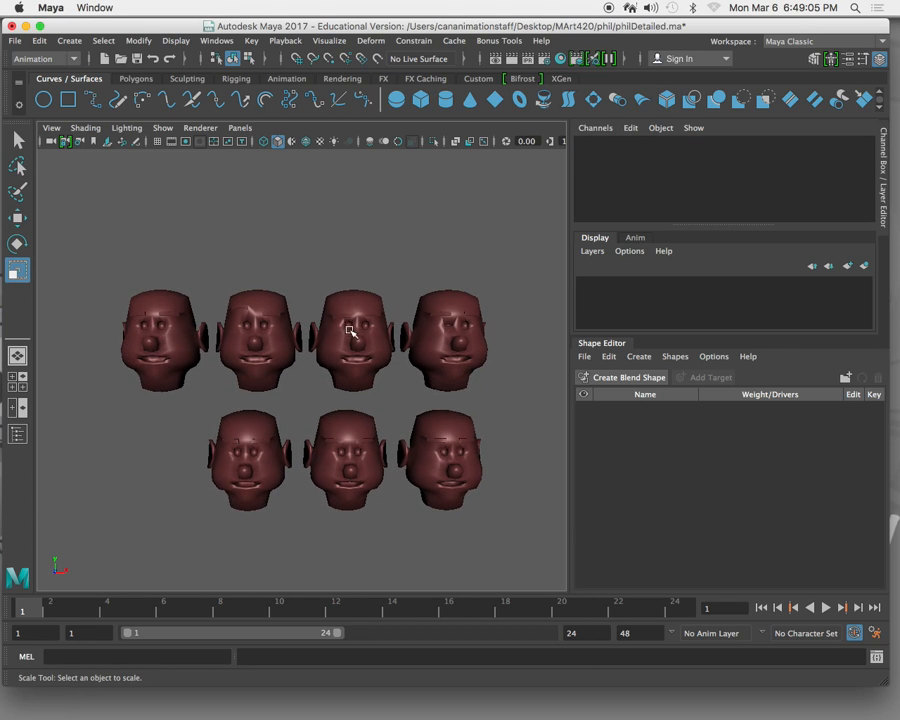
left_click(365, 327)
left_click(278, 340)
left_click(450, 350)
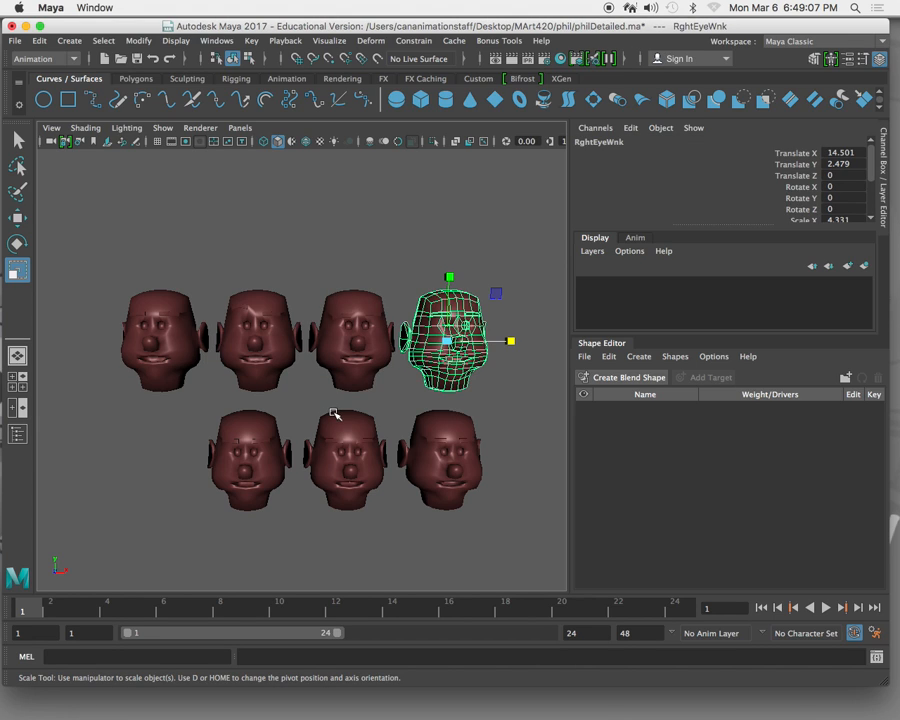
left_click(380, 260)
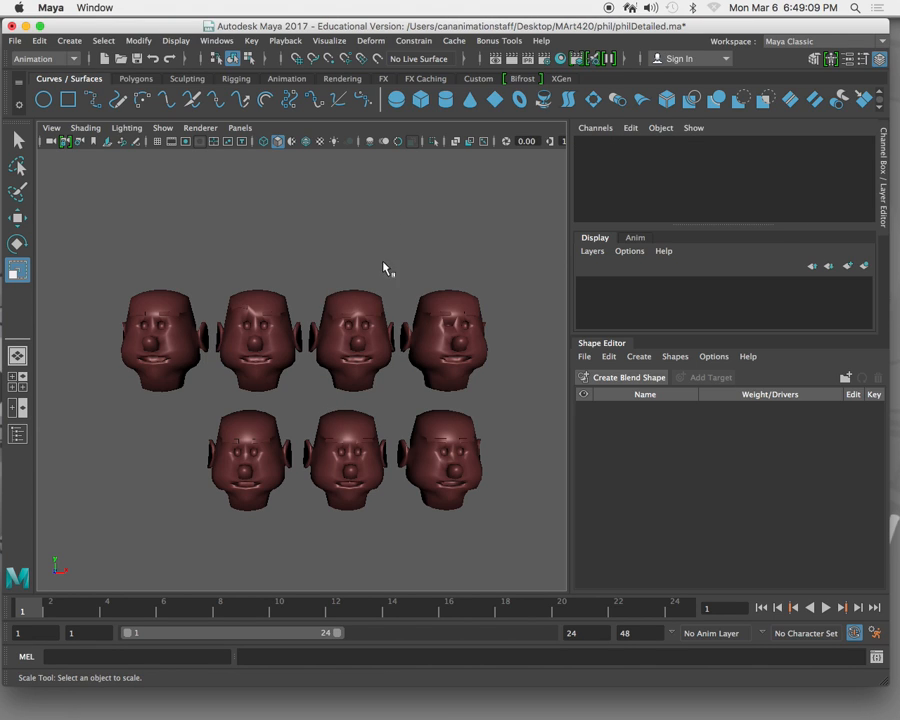
key("q")
left_click(467, 318)
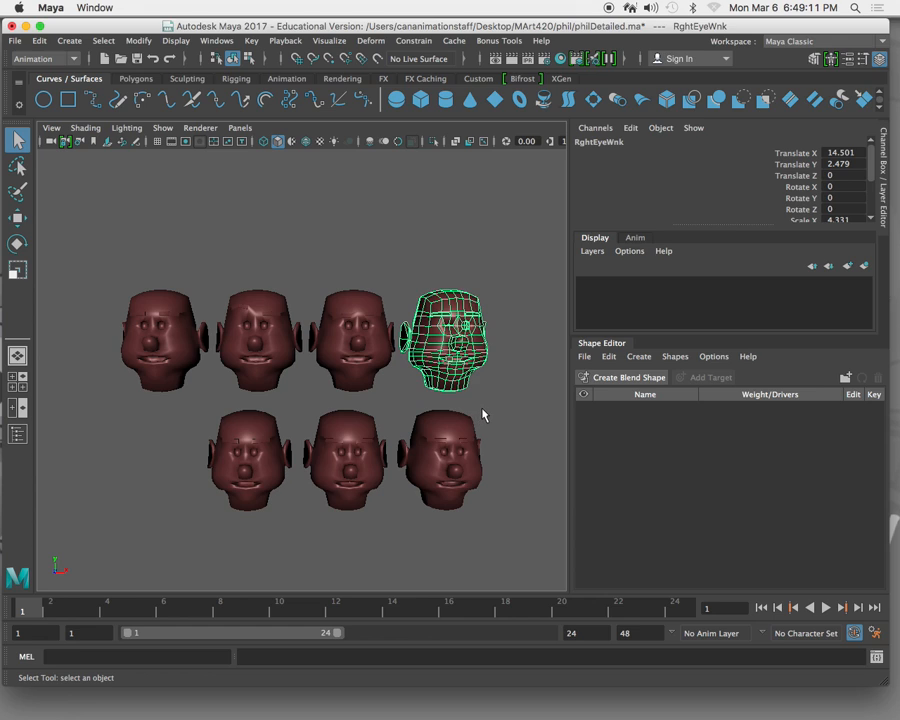
left_click_drag(126, 235, 589, 468)
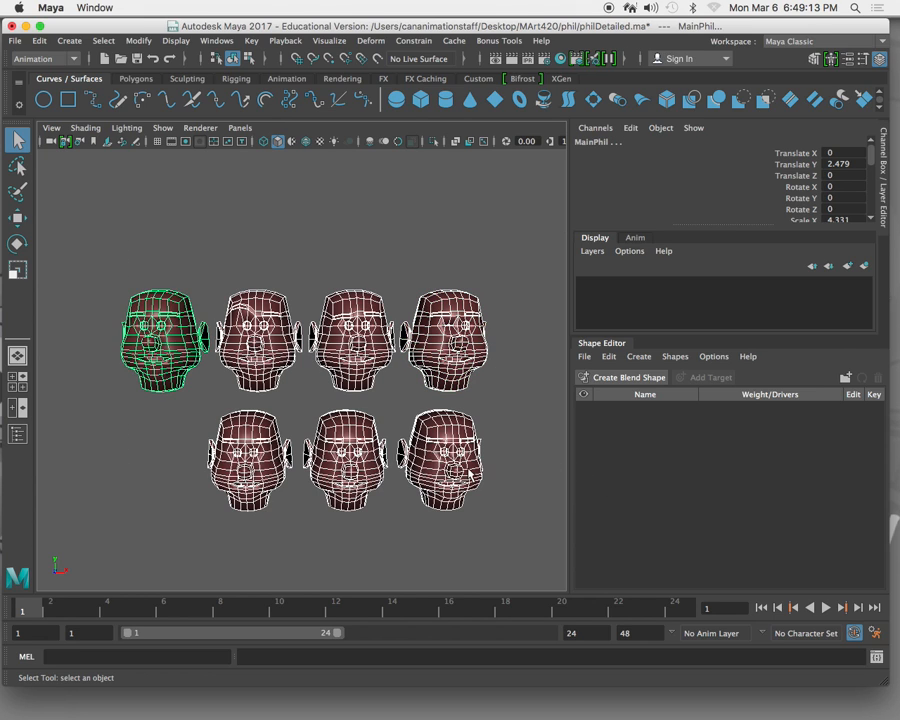
left_click(428, 249)
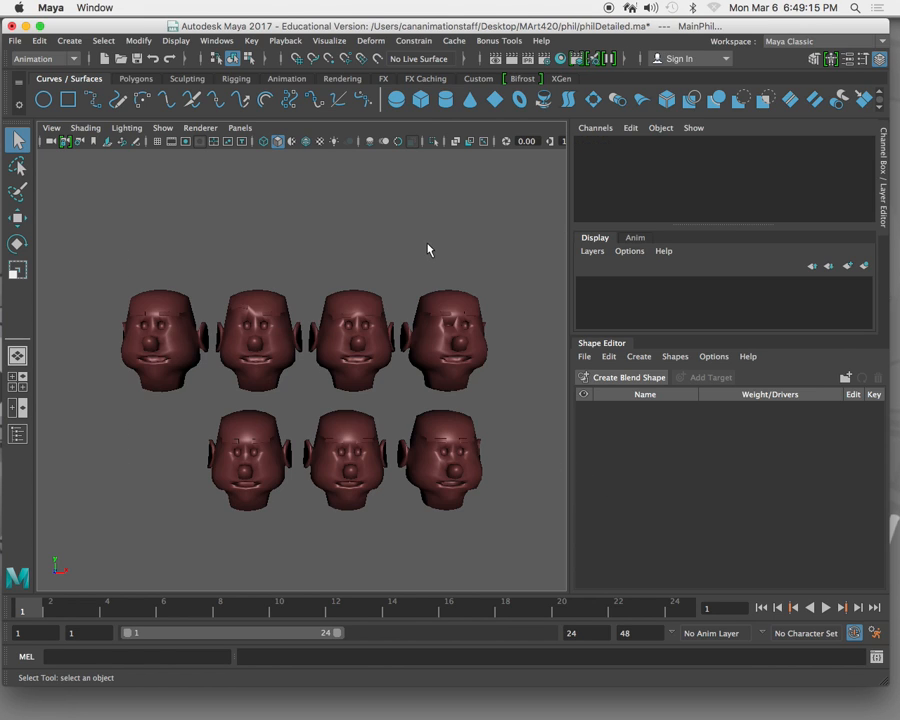
Step: Create a blend shape from RghtEyeWnk, RghtEyeBrwDwn and RghtEyeBrw as targets, with MainPhil selected last as the base
left_click(451, 305)
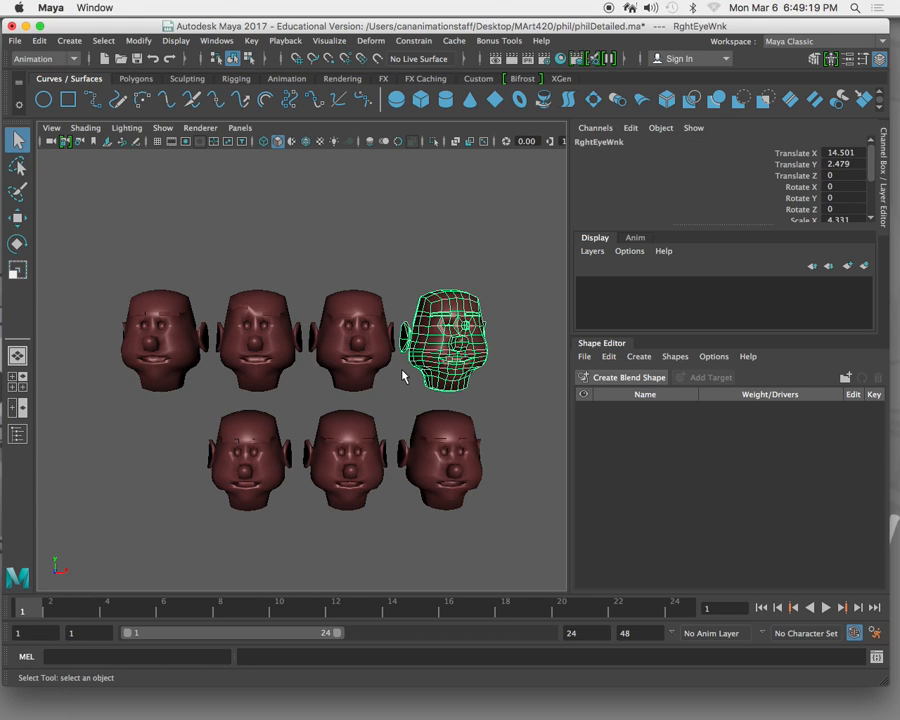
left_click(360, 330, "shift")
left_click(257, 316, "shift")
left_click(175, 328, "shift")
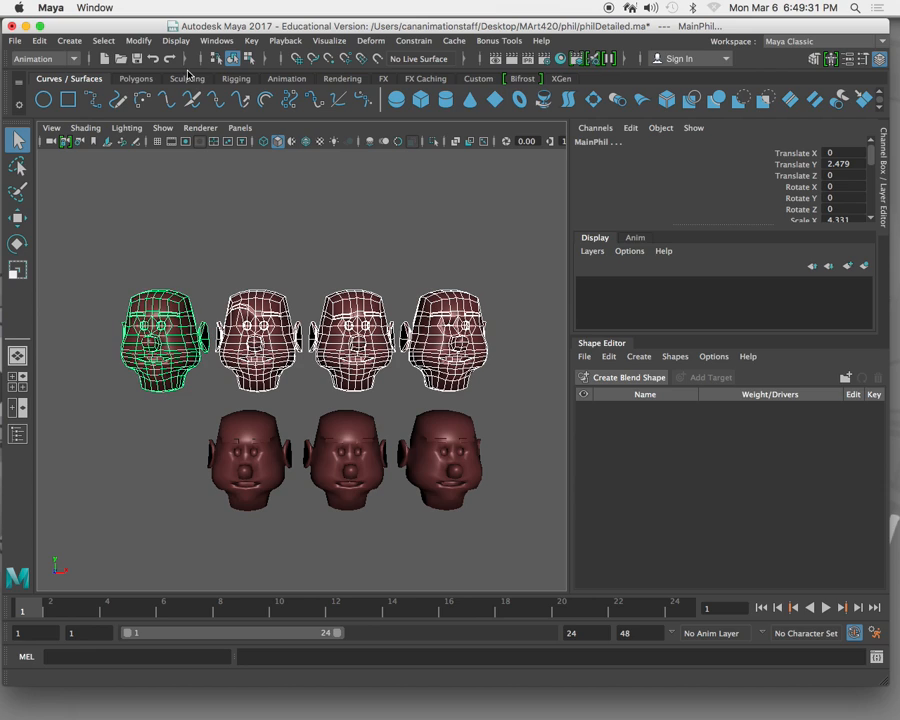
left_click(72, 59)
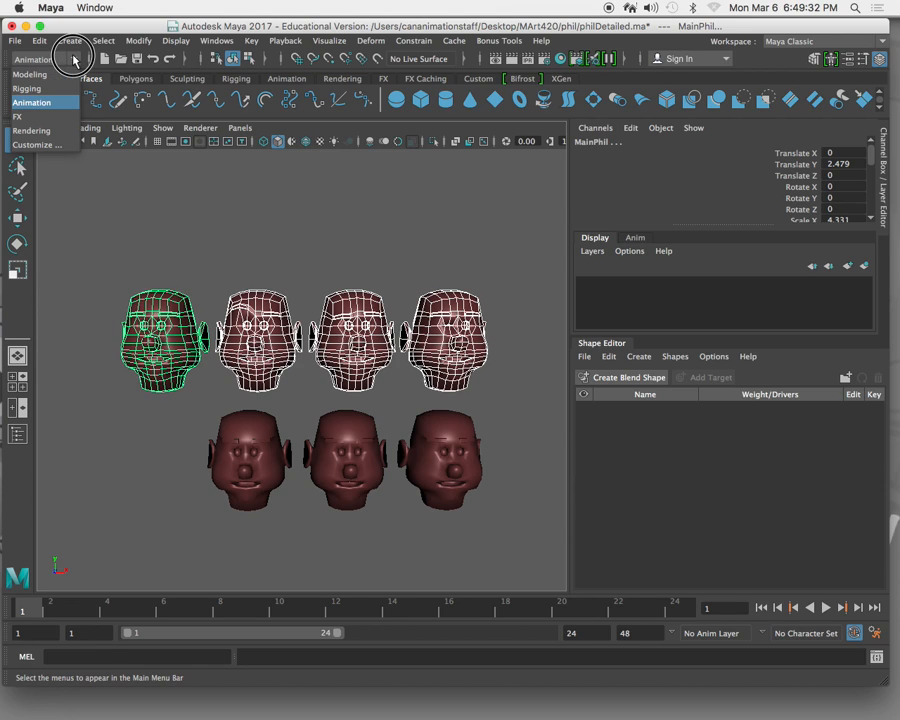
left_click(71, 103)
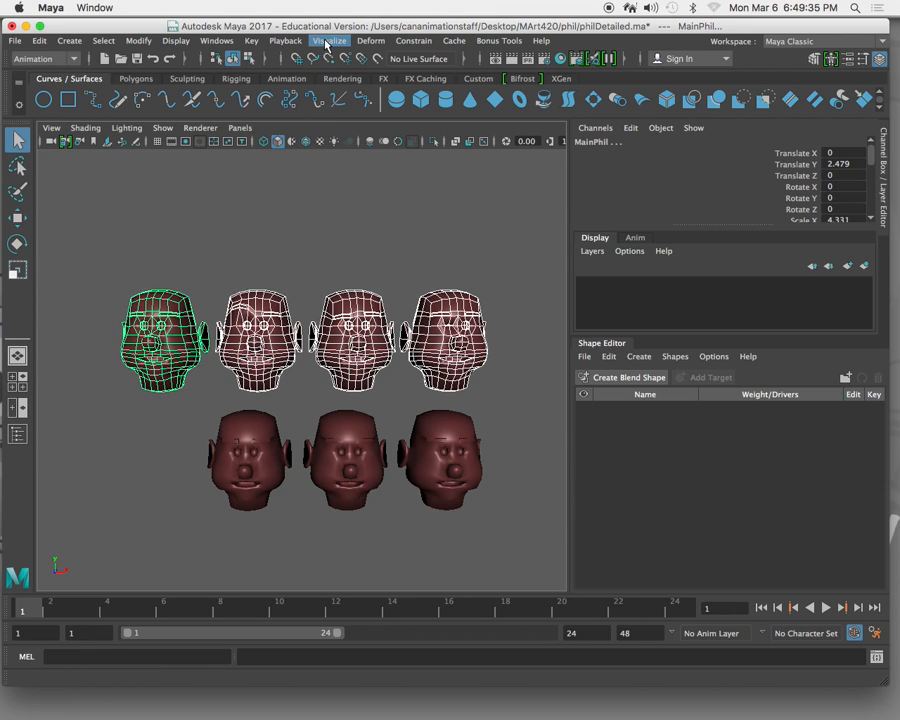
left_click(362, 42)
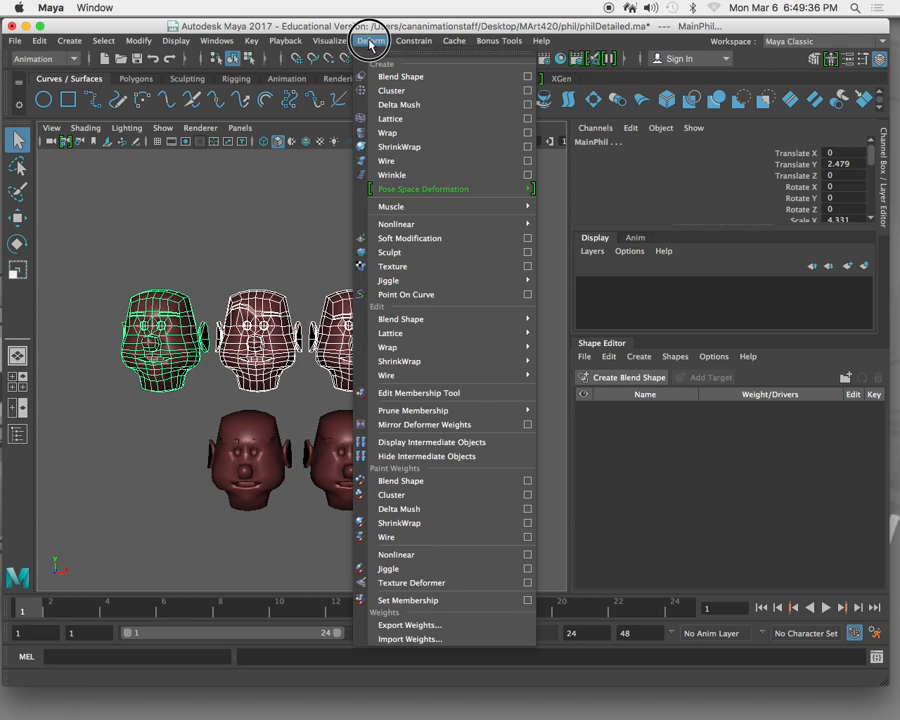
left_click(404, 80)
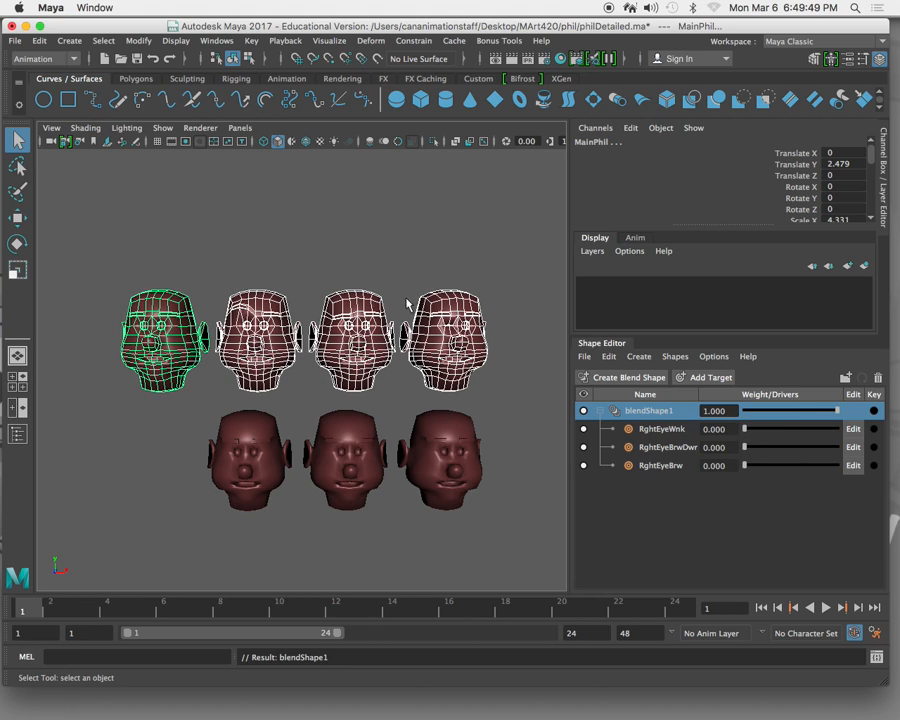
left_click(222, 43)
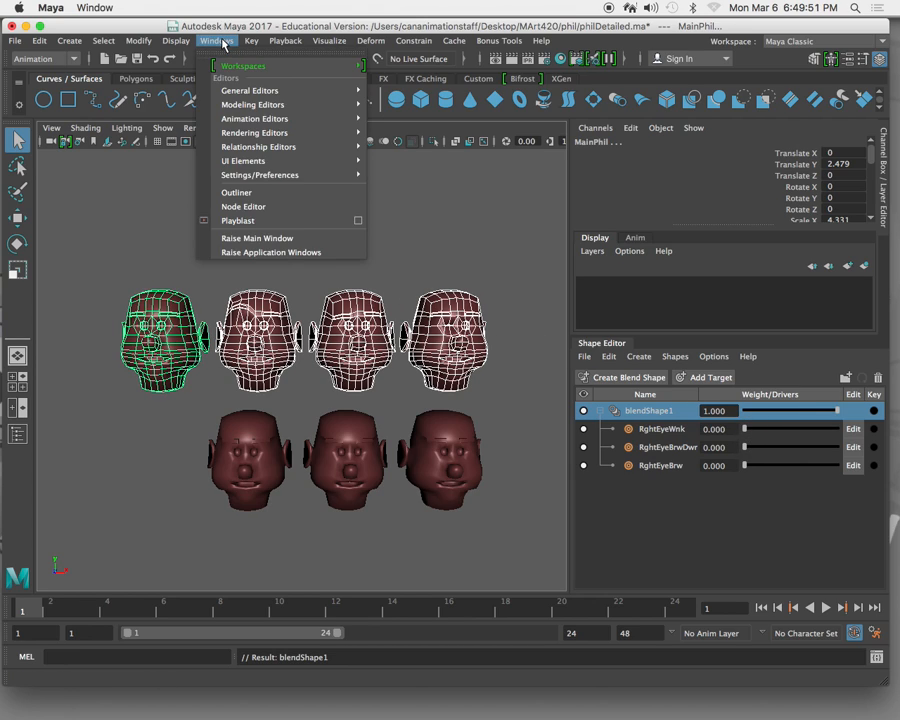
mouse_move(245, 120)
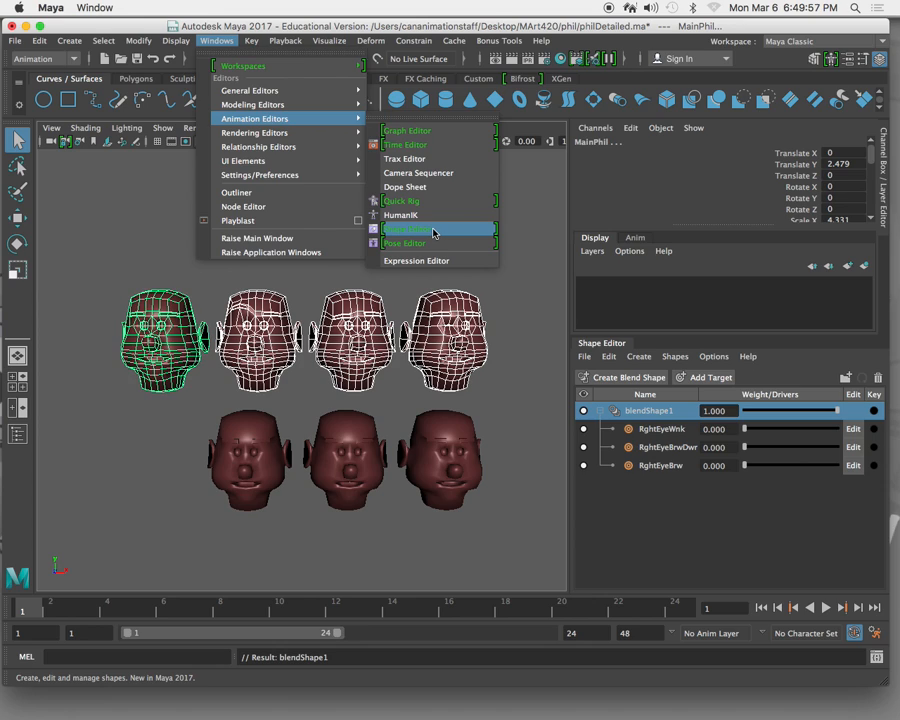
left_click(537, 226)
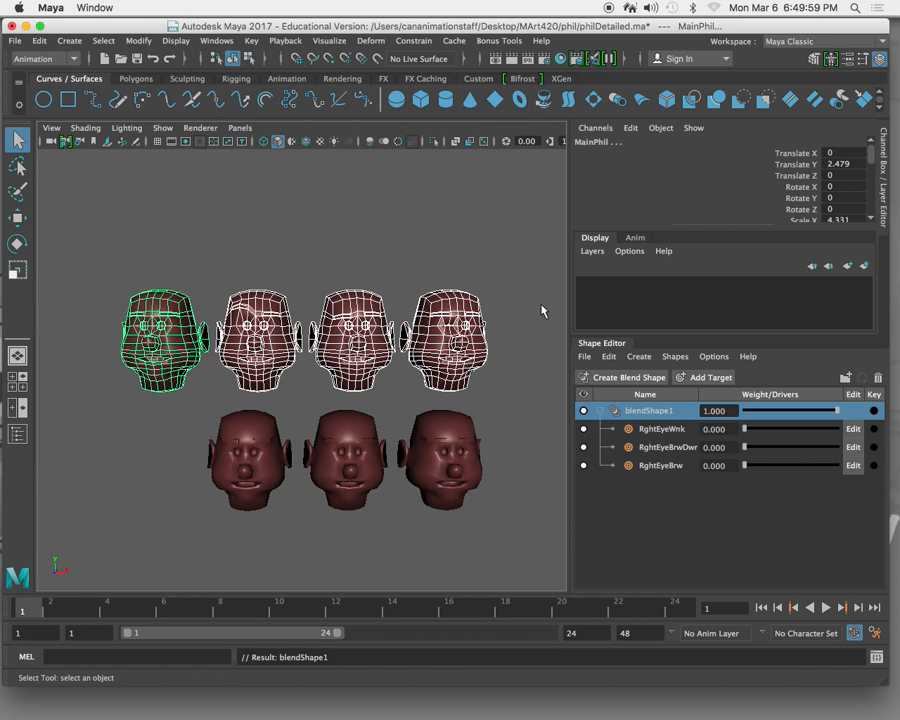
Step: Frame the MainPhil base head and test its three blend shape weights, returning each to 0.000
scroll(540, 360, "down", 2)
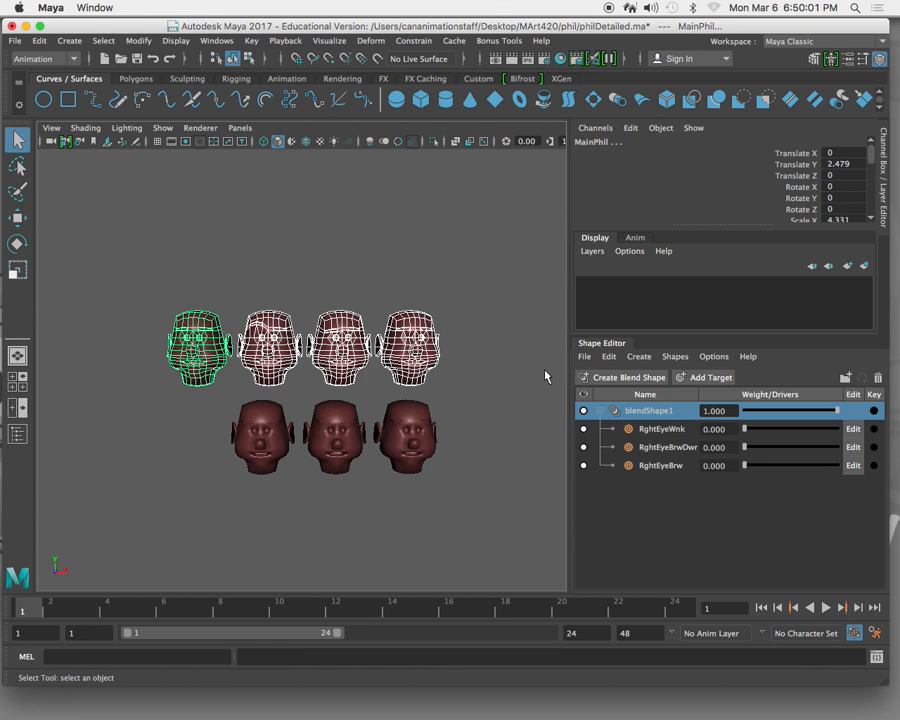
left_click(500, 341)
left_click(200, 345)
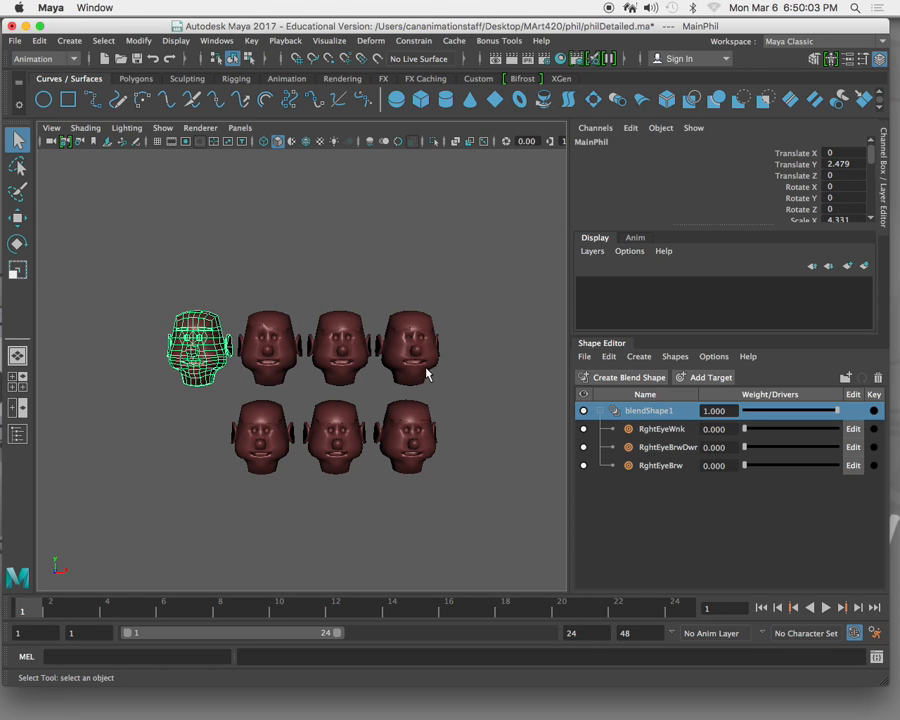
key("f")
left_click(441, 452)
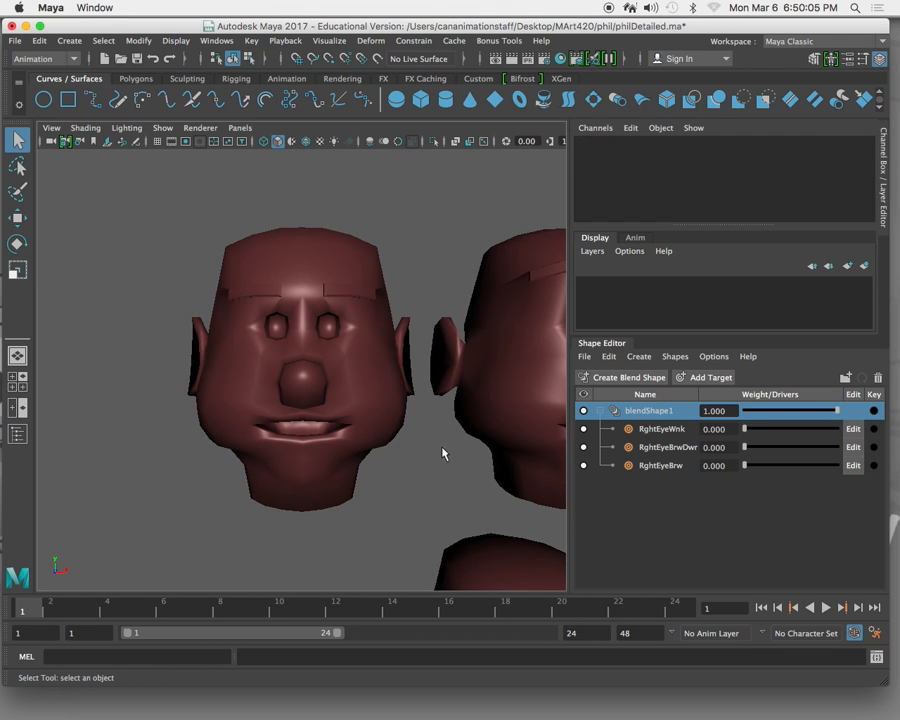
left_click_drag(747, 431, 673, 446)
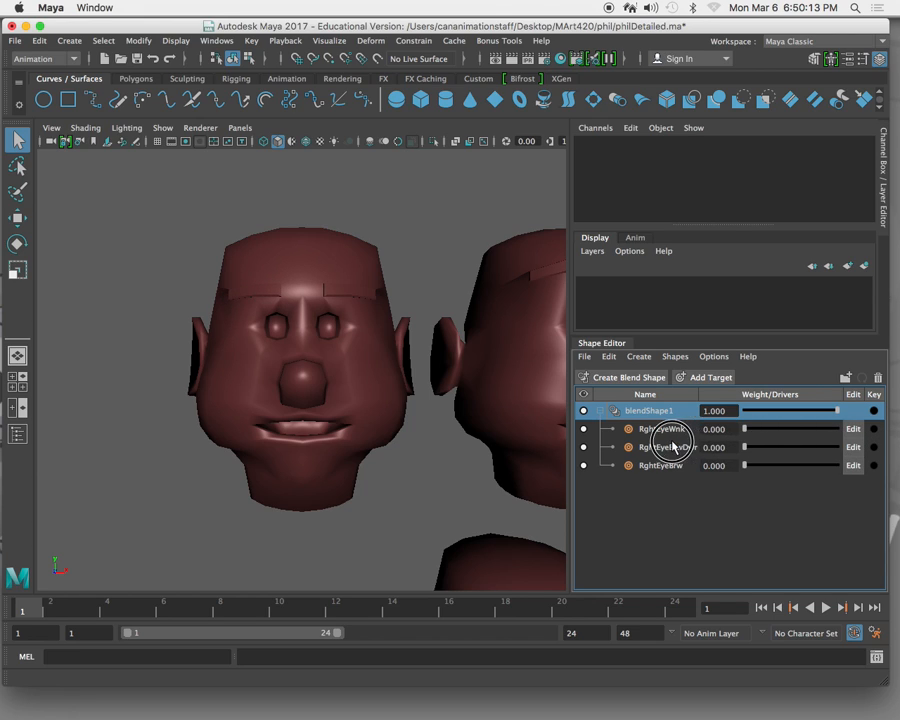
left_click_drag(743, 466, 848, 466)
left_click_drag(745, 452, 688, 449)
mouse_move(839, 470)
left_mouse_down()
mouse_move(770, 460)
mouse_move(803, 446)
mouse_move(866, 447)
mouse_move(829, 451)
left_mouse_up()
left_click_drag(744, 432, 813, 437)
mouse_move(745, 428)
left_mouse_down()
mouse_move(803, 432)
mouse_move(740, 440)
left_mouse_up()
left_click_drag(833, 448, 720, 468)
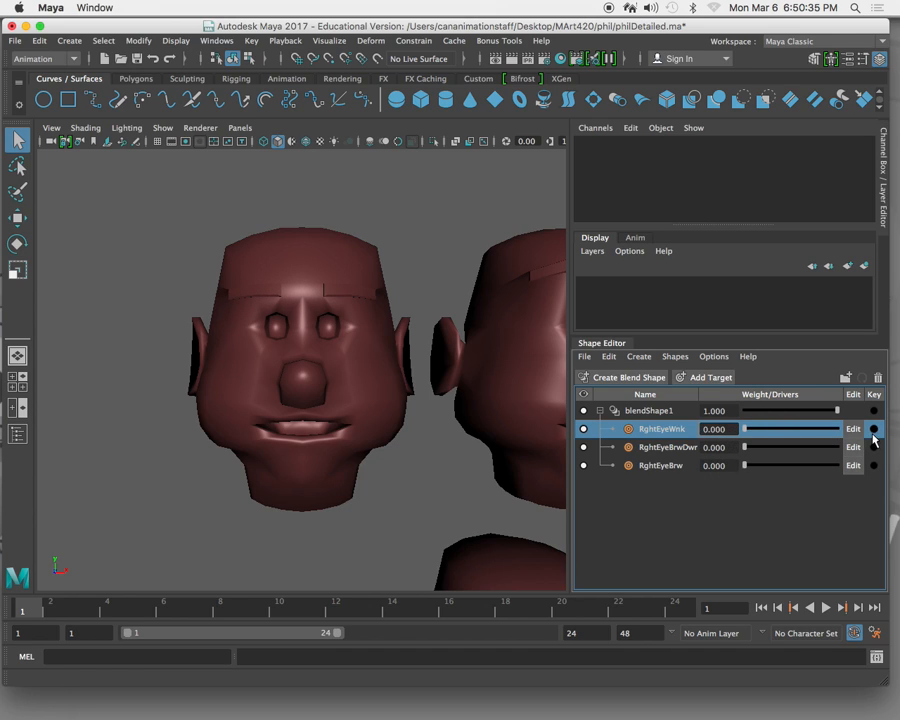
Step: Frame the MainPhil6 head at the start of the second row and select only its left eyebrow vertices using wireframe display
scroll(225, 460, "down", 5)
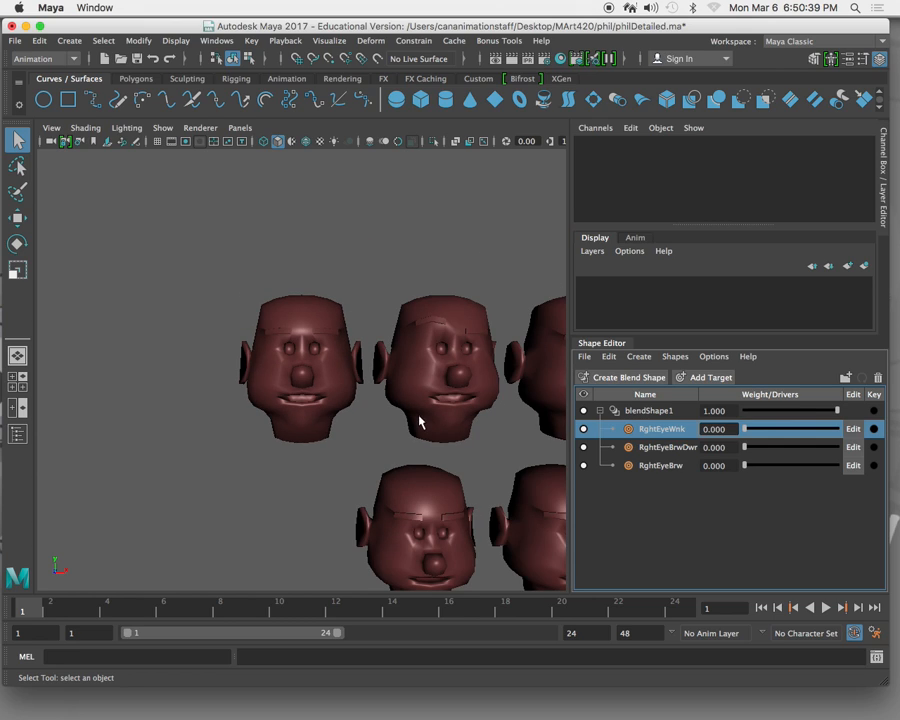
scroll(366, 476, "down", 3)
left_click(400, 468)
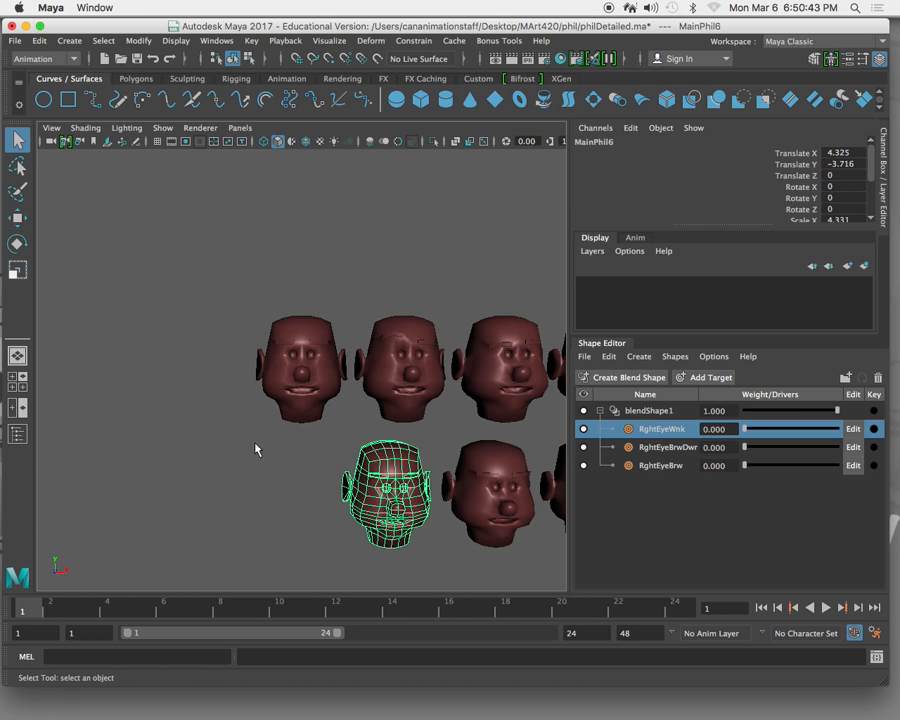
scroll(279, 458, "down", 2)
scroll(374, 476, "up", 8)
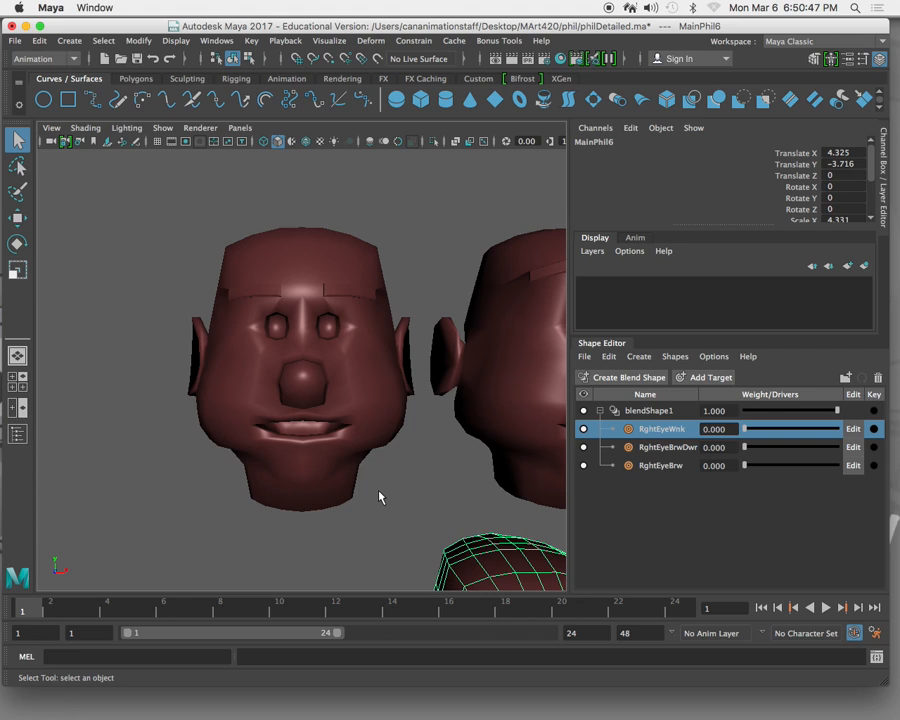
key("f")
right_click_drag(335, 288, 316, 281)
left_click_drag(316, 281, 349, 340)
key("4")
left_click_drag(298, 261, 403, 298, "ctrl")
key("w")
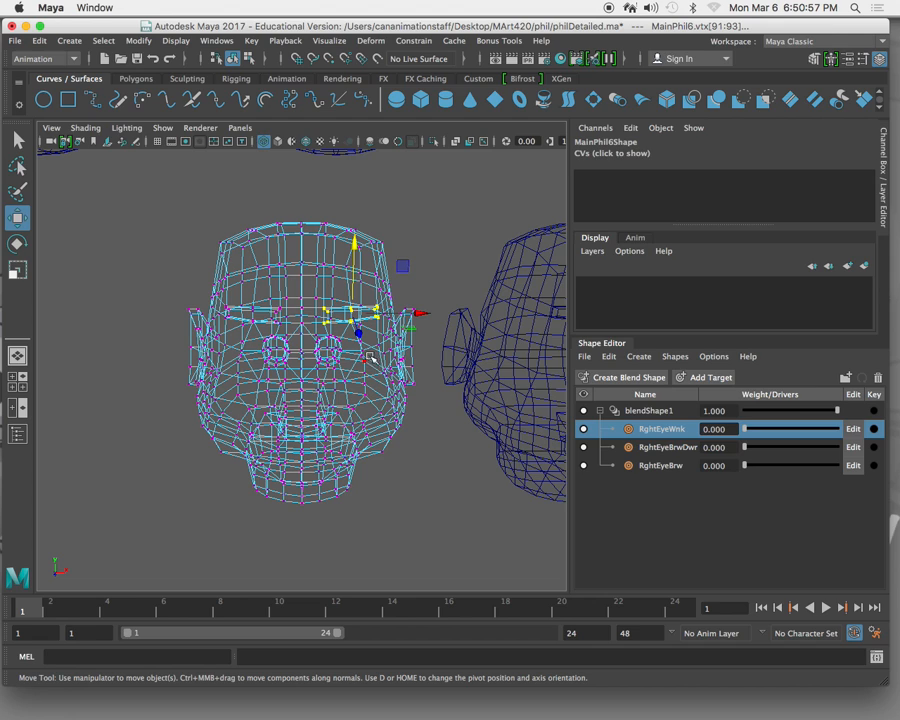
Step: Move MainPhil6's left eyebrow vertices upward in shaded display, and lift the middle ones slightly more to arch the brow
key("5")
left_click_drag(354, 244, 355, 222)
left_click_drag(357, 308, 341, 281, "alt")
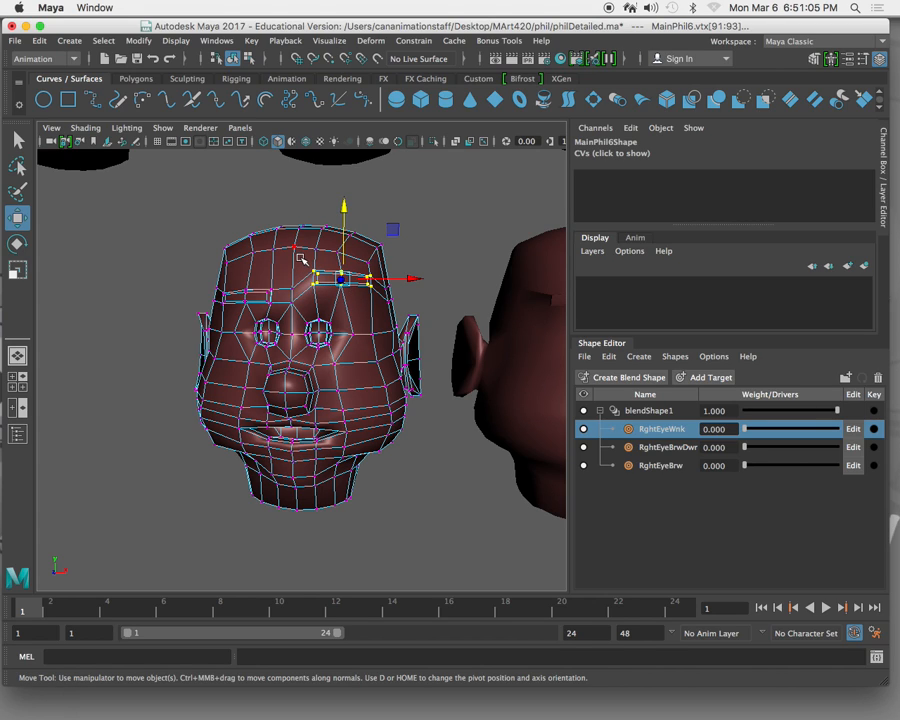
left_click_drag(298, 254, 330, 296, "ctrl")
left_click_drag(391, 254, 358, 302, "ctrl")
left_click_drag(343, 207, 343, 207)
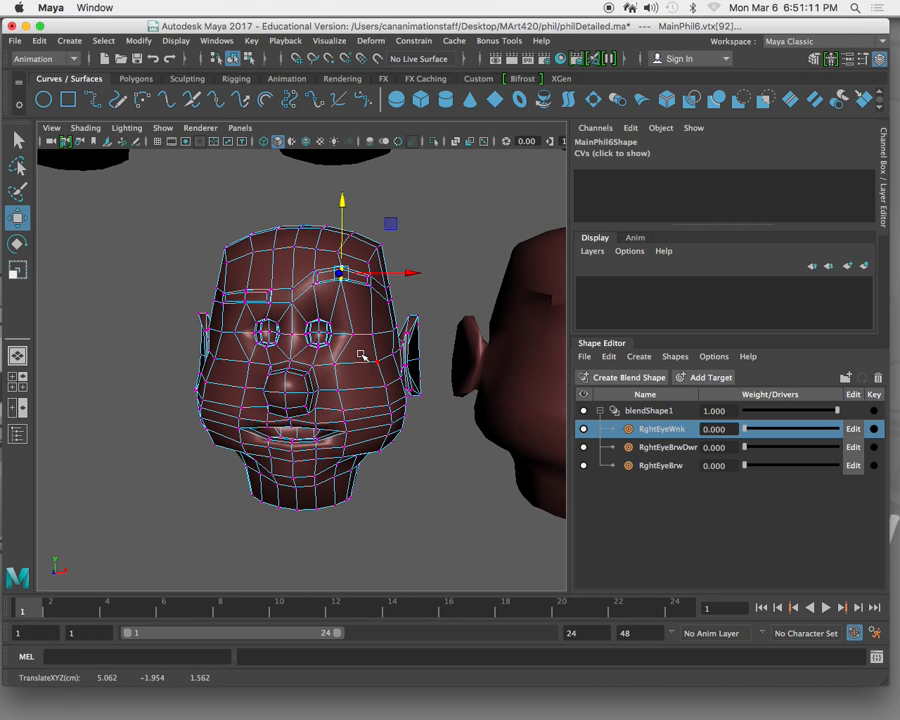
Step: Frame the MainPhil5 head in the middle of the second row and select only its left eyebrow vertices using wireframe display
scroll(361, 355, "down", 8)
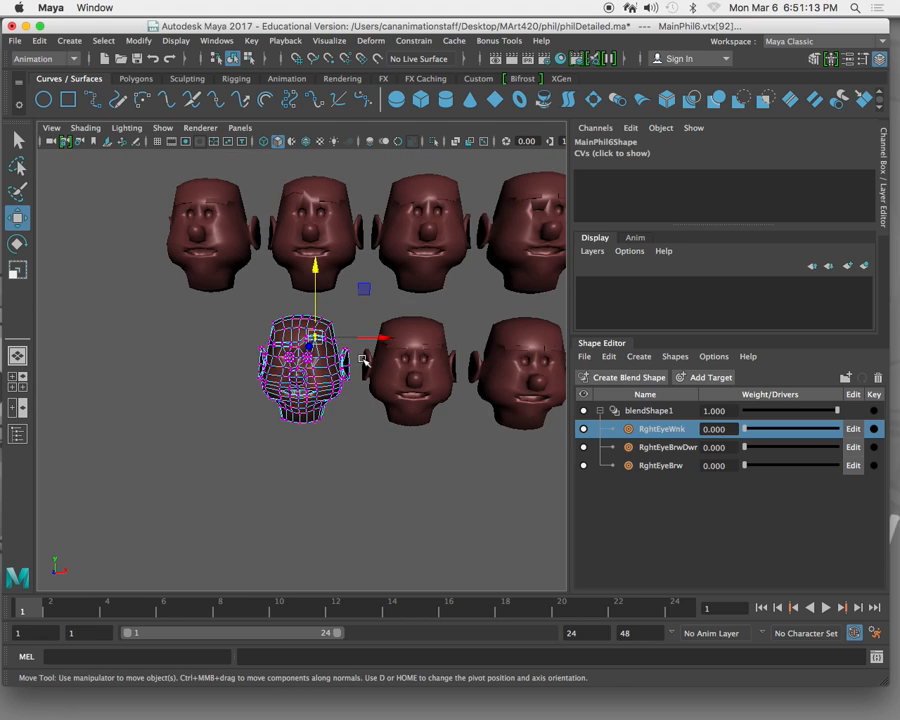
scroll(362, 358, "up", 5)
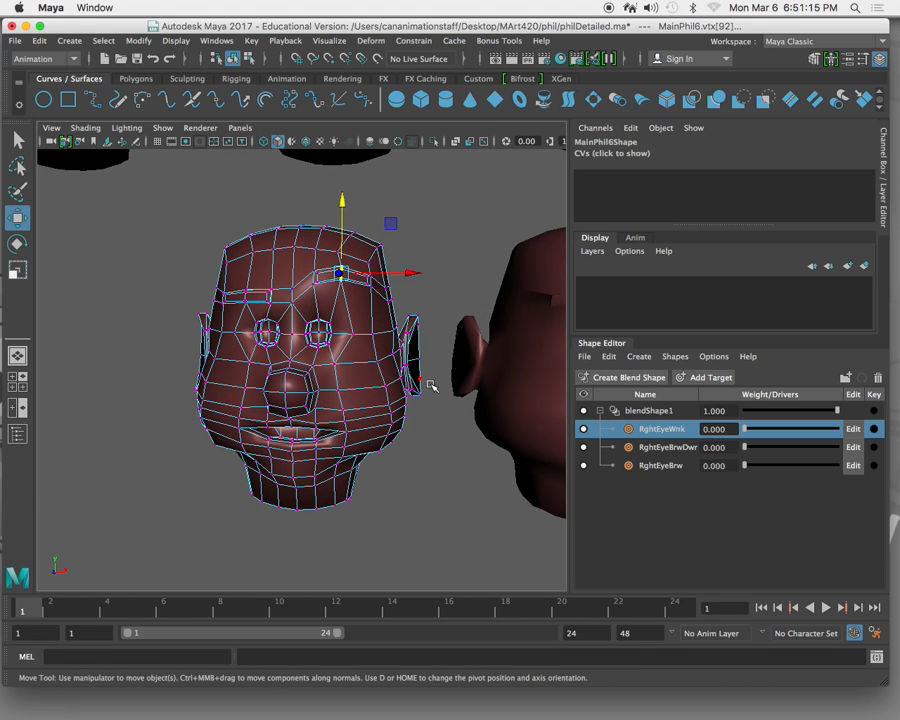
left_click(502, 360)
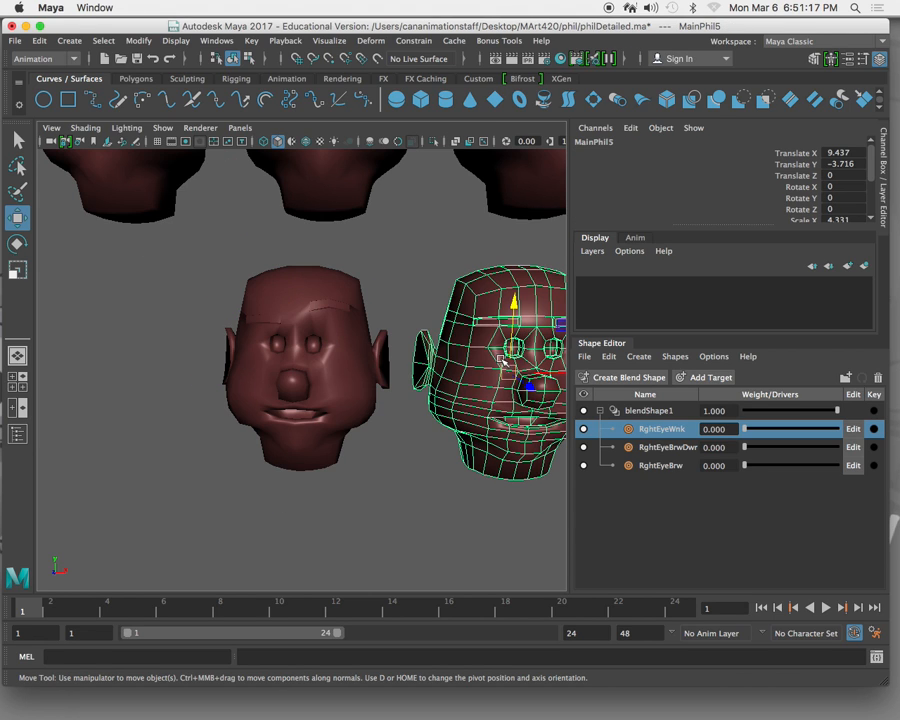
key("f")
right_click(285, 300)
left_click(285, 300)
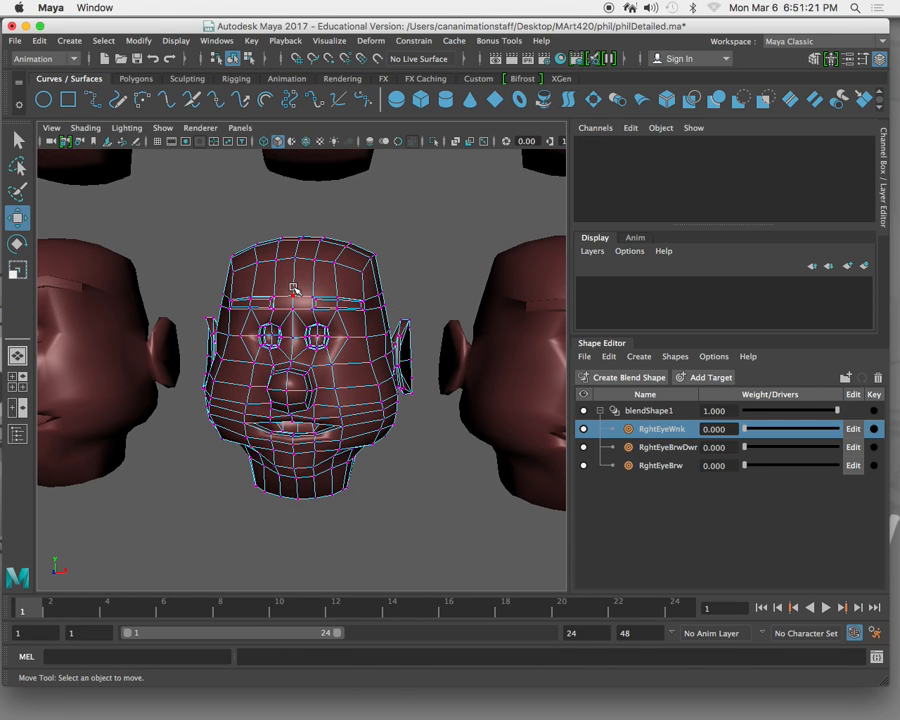
left_click_drag(303, 289, 362, 342)
key("4")
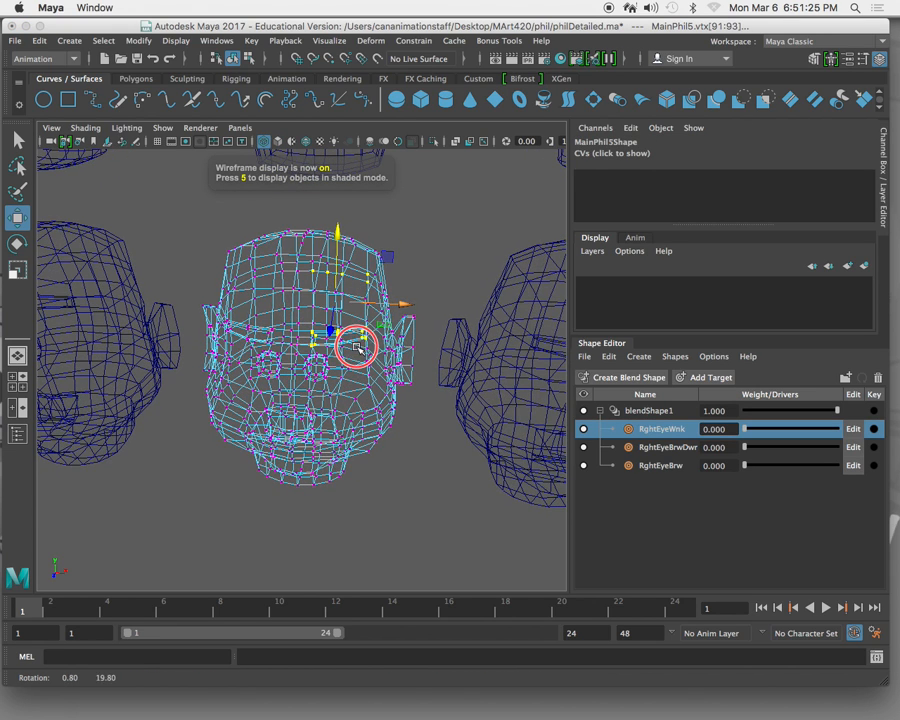
mouse_move(283, 266)
left_mouse_down("alt")
mouse_move(373, 272)
mouse_move(356, 388)
mouse_move(358, 365)
left_mouse_up("alt")
key("5")
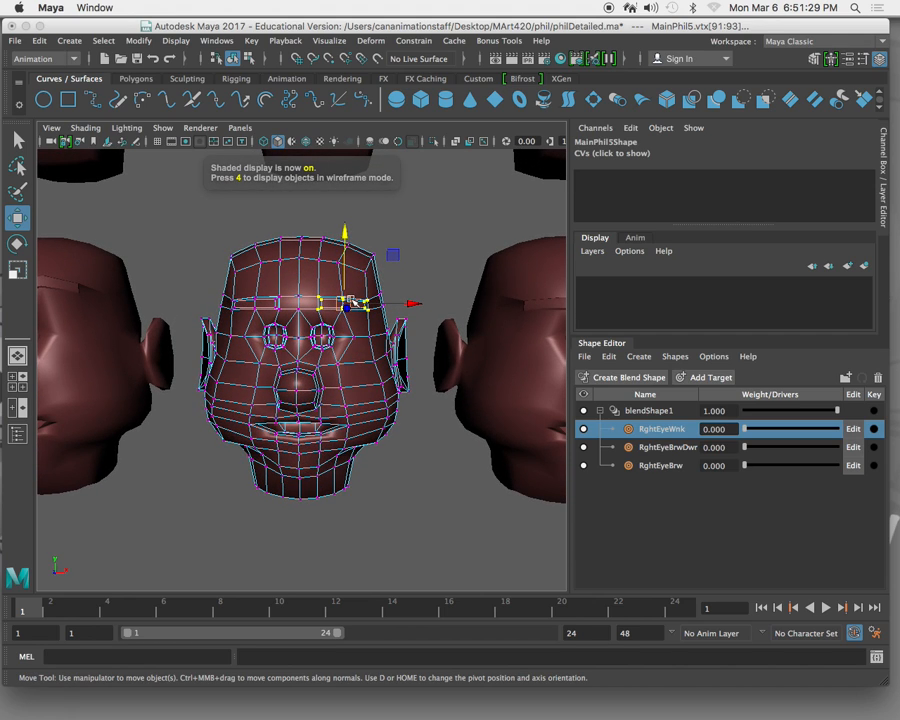
Step: Move MainPhil5's left eyebrow slightly down and toward the nose, raise its middle vertices a little, and return to object mode
left_click_drag(348, 304, 400, 303)
left_click_drag(339, 229, 341, 239)
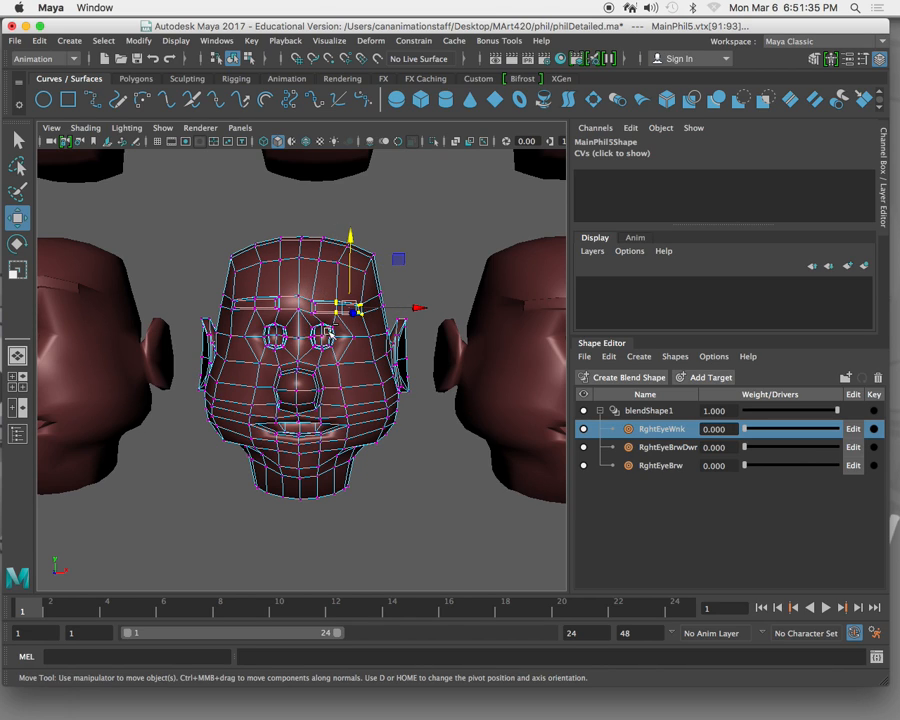
left_click(368, 304)
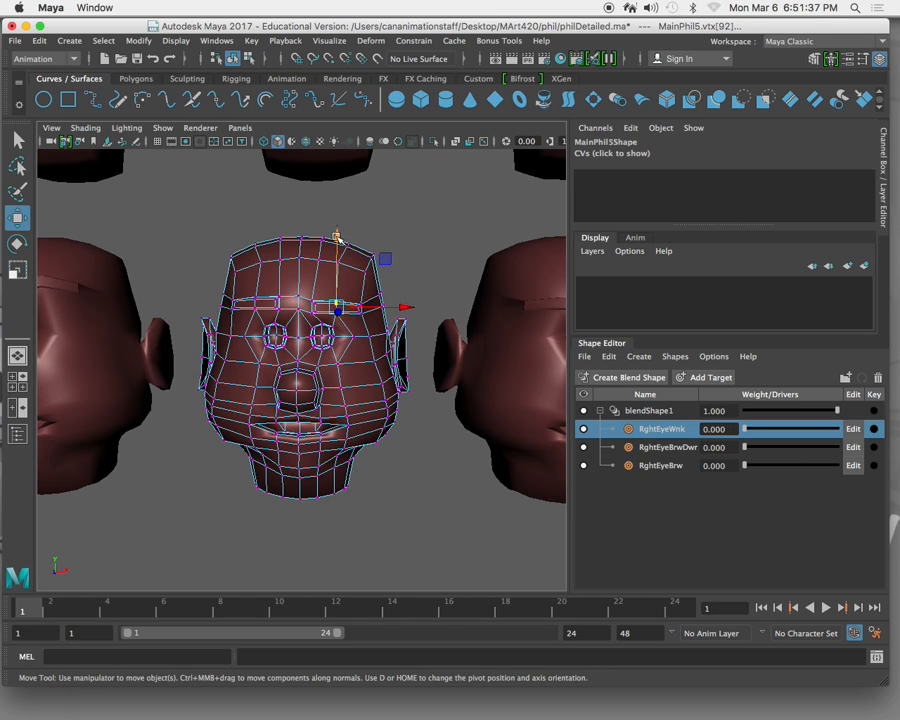
left_click_drag(337, 238, 337, 233)
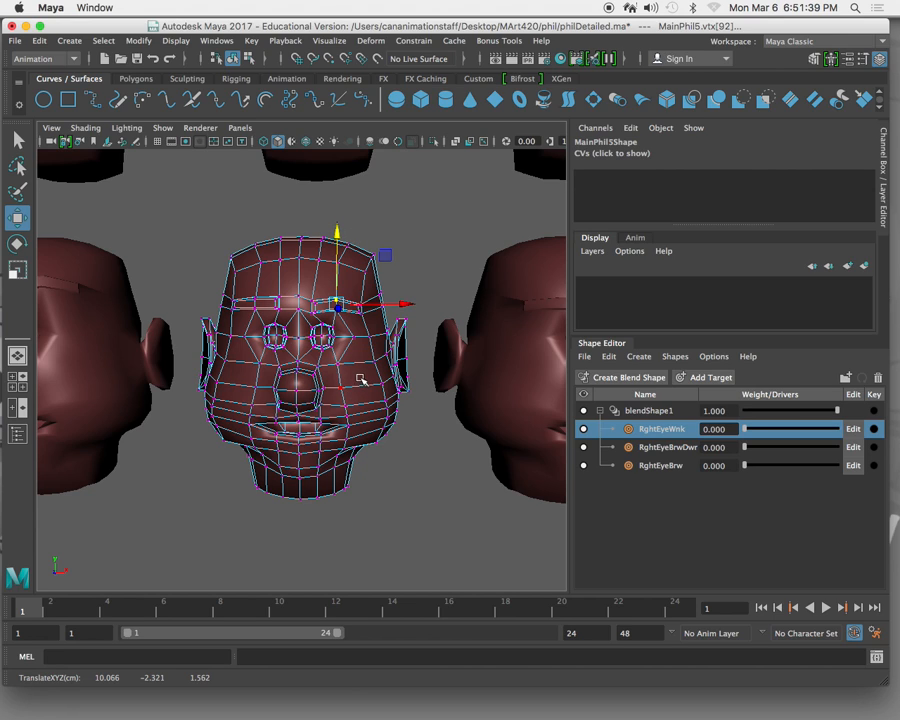
right_click(357, 388)
left_click(361, 398)
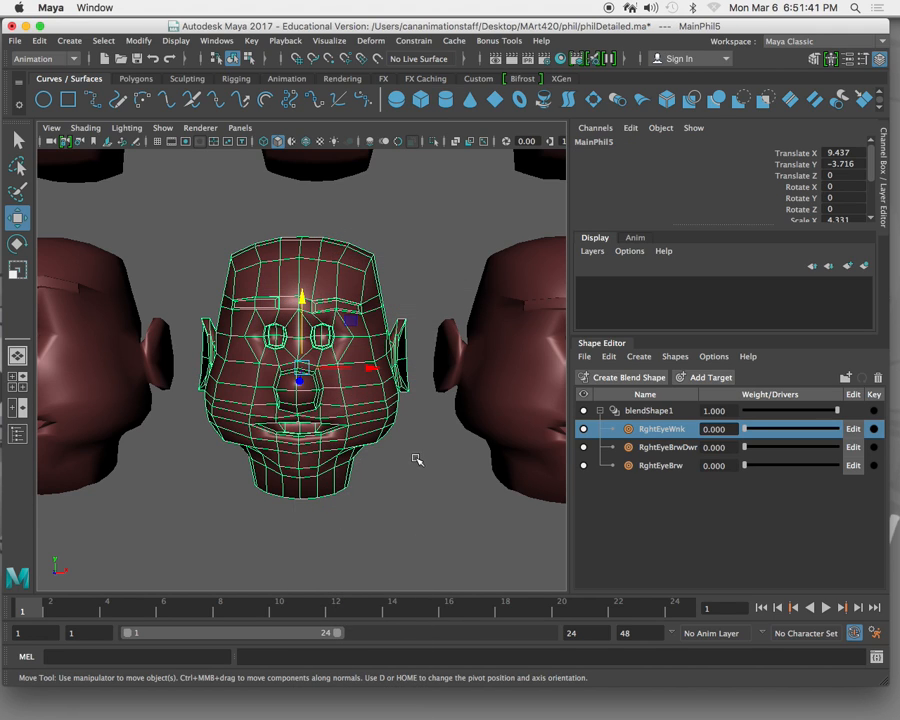
Step: Frame the MainPhil4 head at the end of the second row and select only its left eye vertices, checking in wireframe
left_click(488, 396)
key("f")
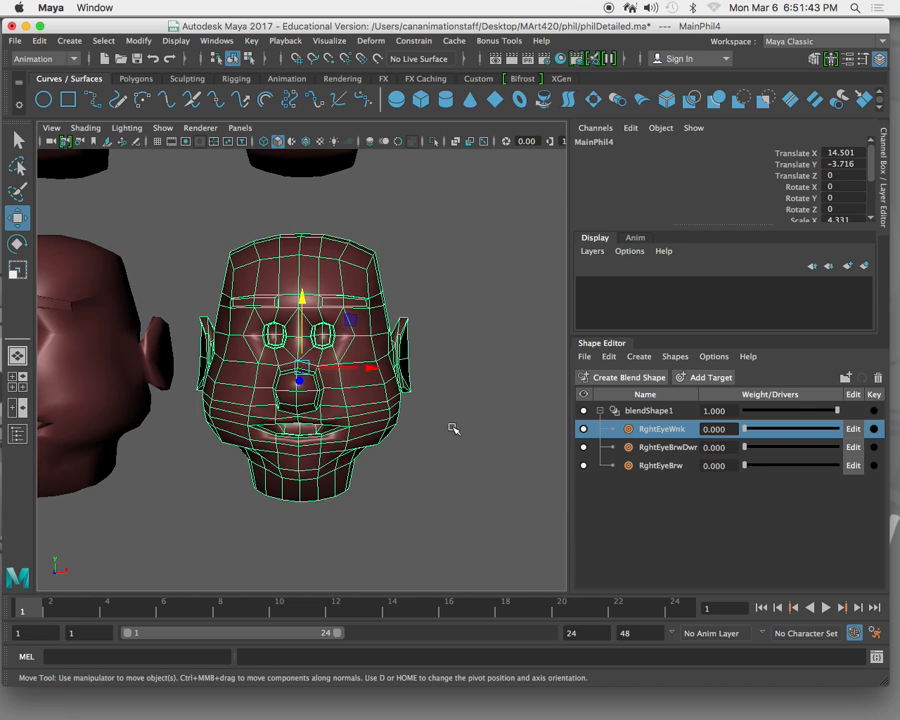
right_click(337, 302)
right_click_drag(288, 308, 281, 301)
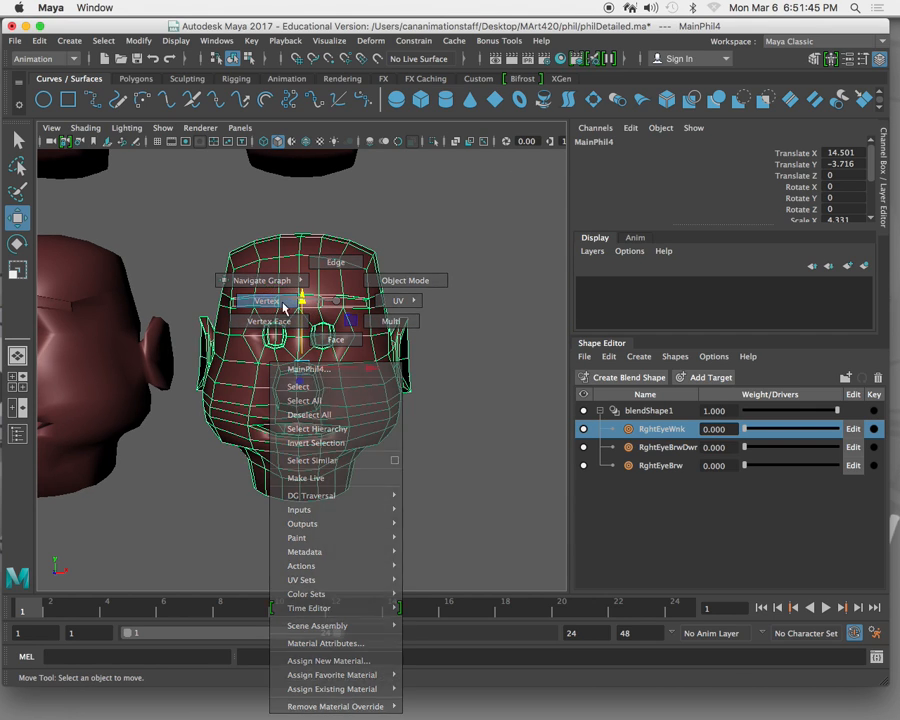
left_click_drag(304, 319, 342, 364)
key("4")
left_click_drag(283, 271, 377, 334, "ctrl")
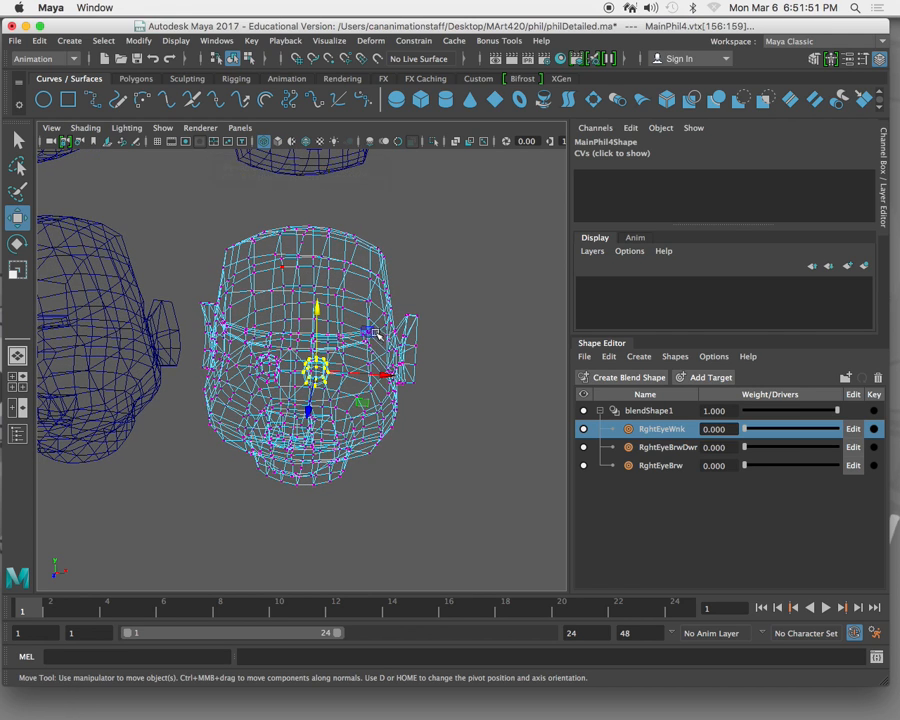
key("f")
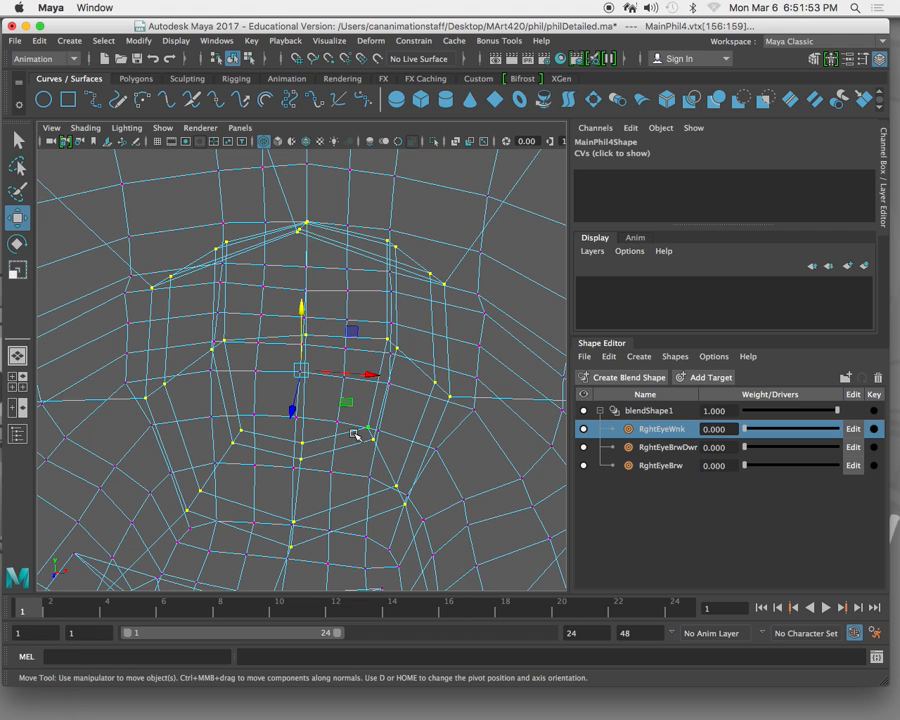
Step: Scale MainPhil4's left eye vertices vertically to nearly close the eye, adjust its width slightly, and return to object mode
key("5")
mouse_move(344, 428)
left_mouse_down("alt")
mouse_move(314, 428)
mouse_move(306, 412)
left_mouse_up("alt")
key("r")
left_click_drag(304, 310, 306, 355)
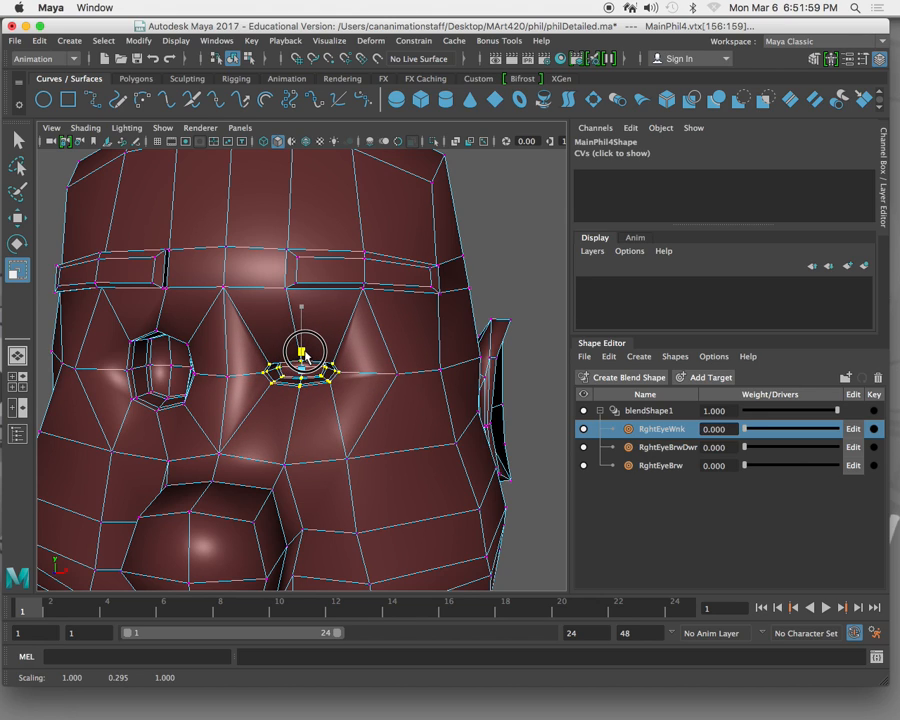
left_click_drag(365, 369, 373, 373)
left_click_drag(301, 306, 310, 332)
scroll(310, 332, "down", 6)
right_click_drag(331, 343, 323, 381)
left_click(393, 397)
scroll(393, 397, "down", 3)
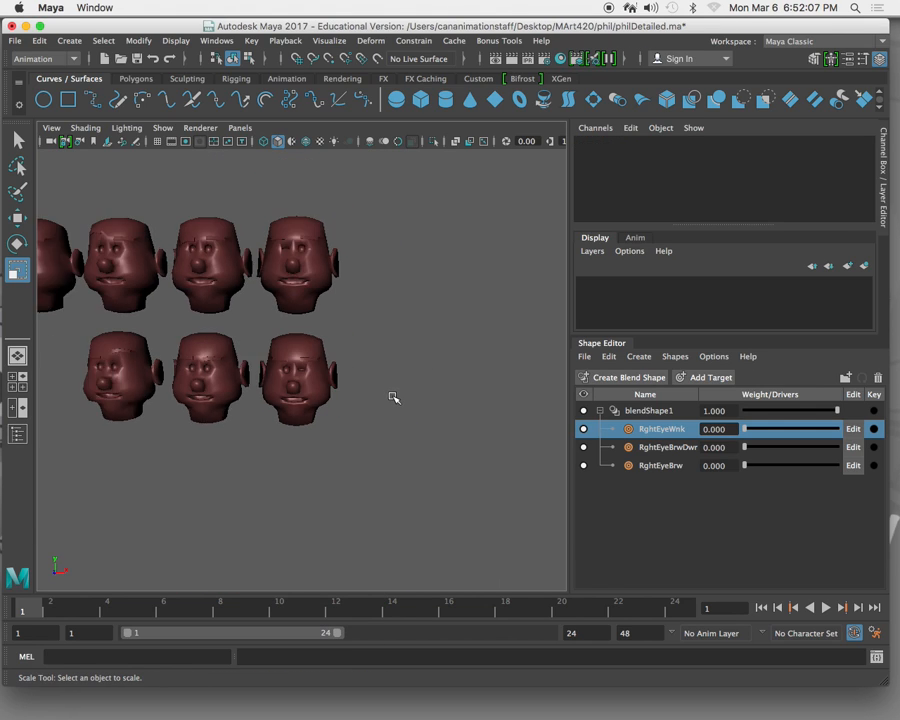
scroll(393, 397, "down", 2)
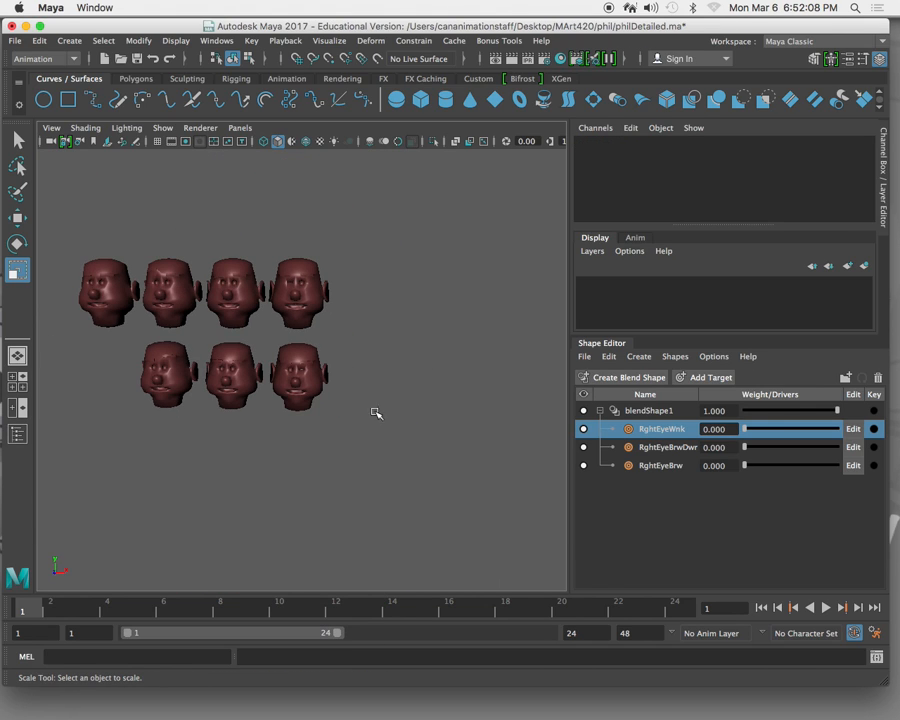
left_click(300, 372)
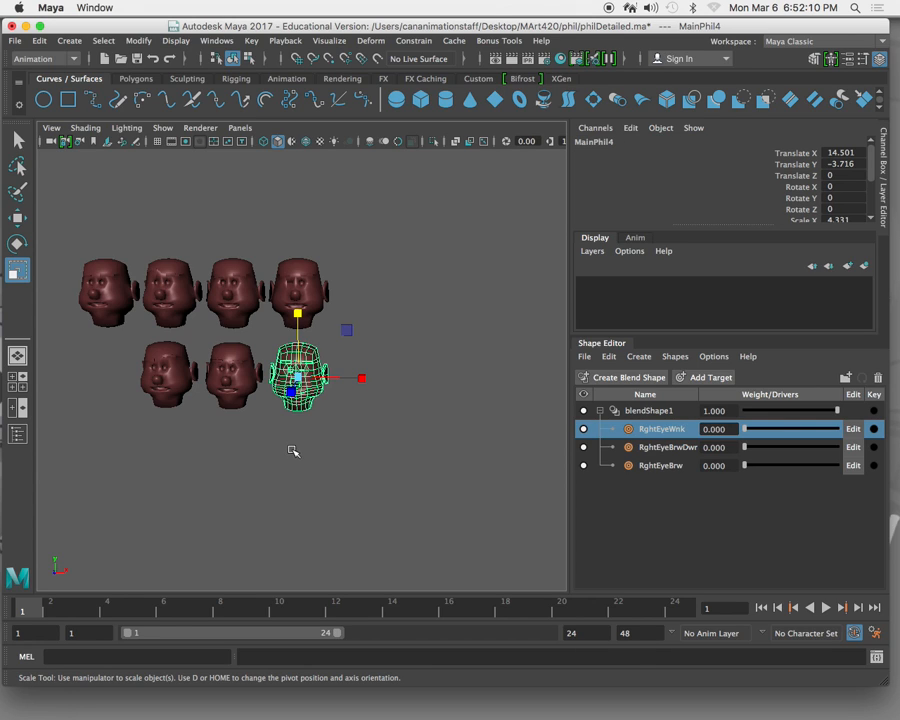
key("q")
left_click(243, 392, "shift")
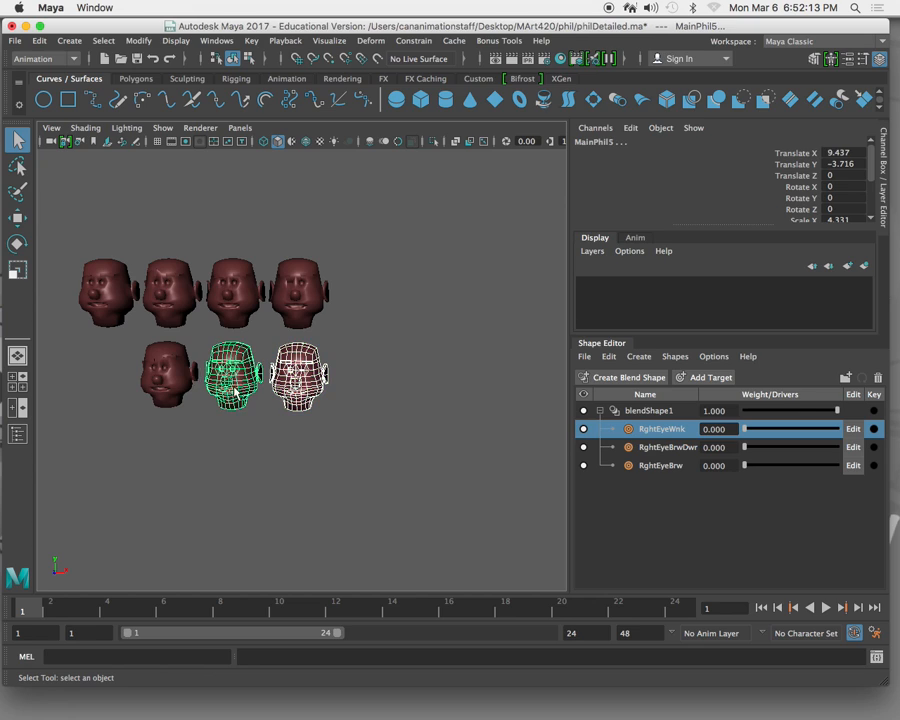
left_click(178, 387, "shift")
left_click(300, 312, "shift")
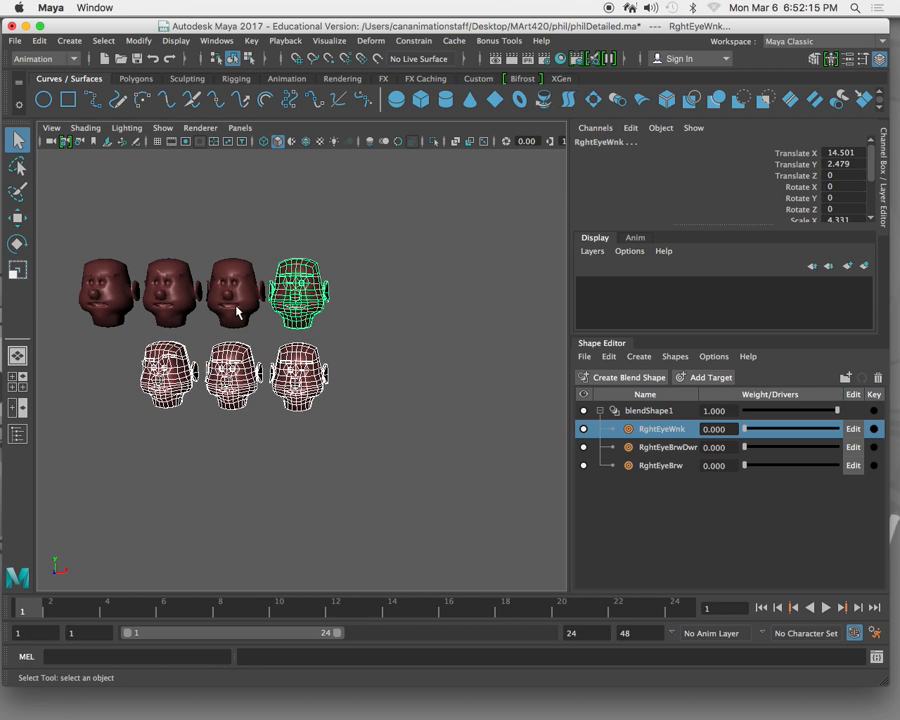
left_click(399, 341)
Step: Rename MainPhil6, the first head in the second row, as LftEyeBrow
left_click(188, 370)
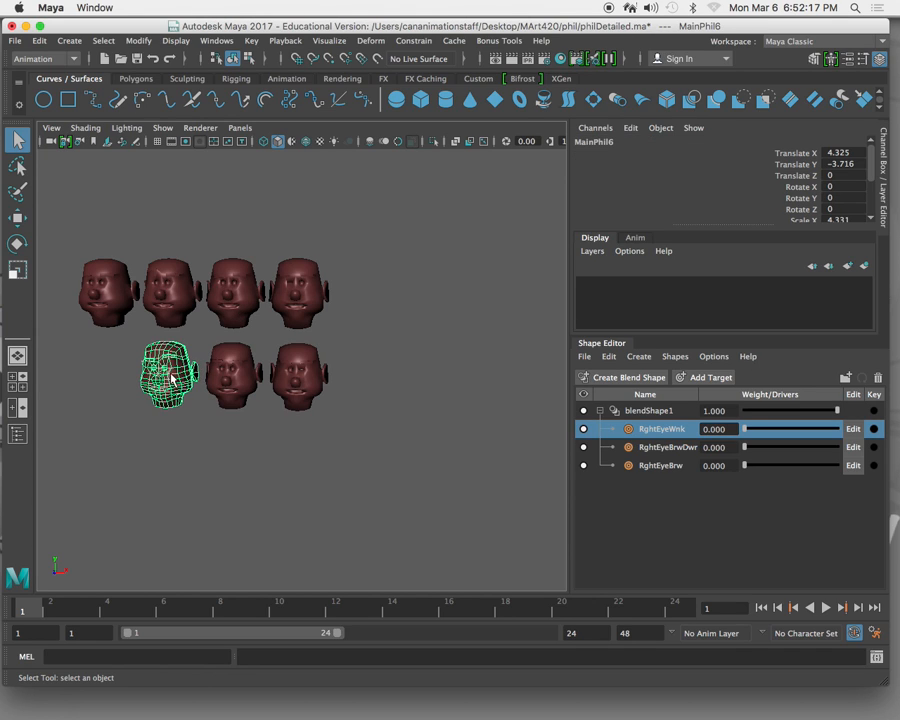
left_click(597, 142)
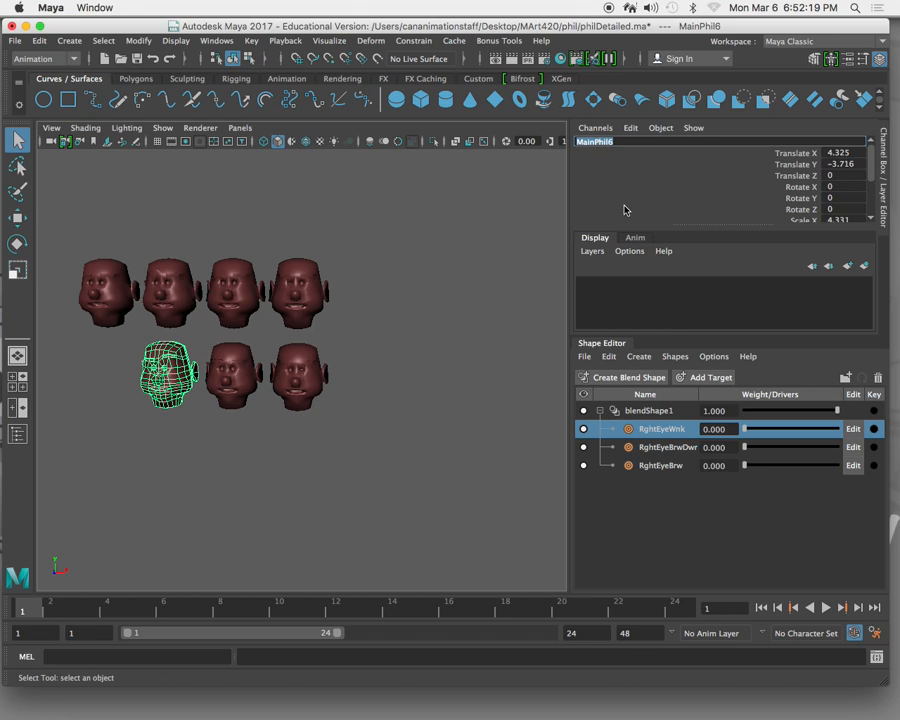
type("LftEye")
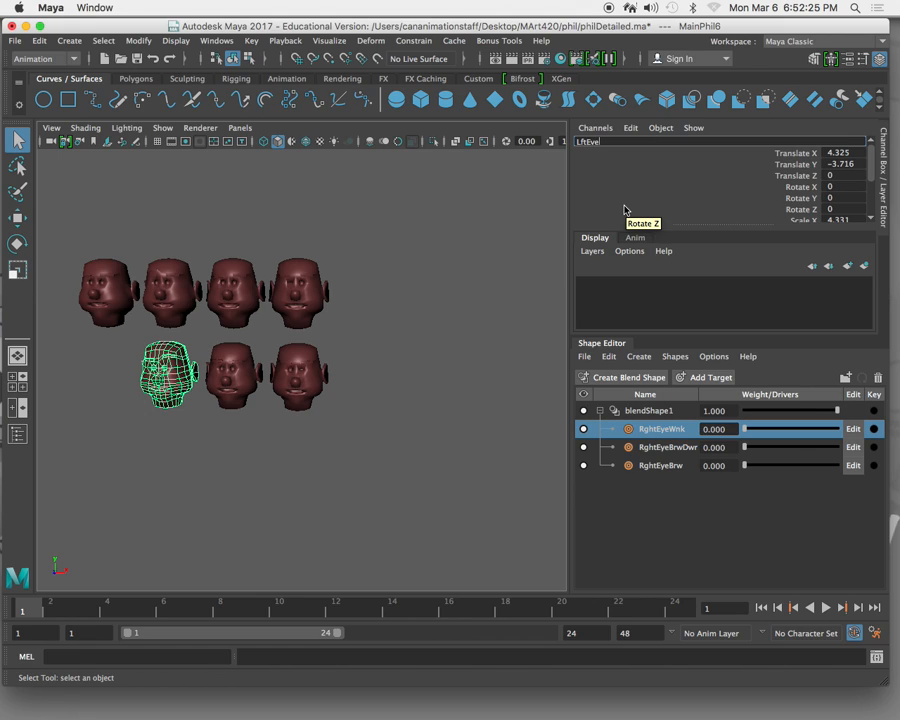
type("Brow")
key("Return")
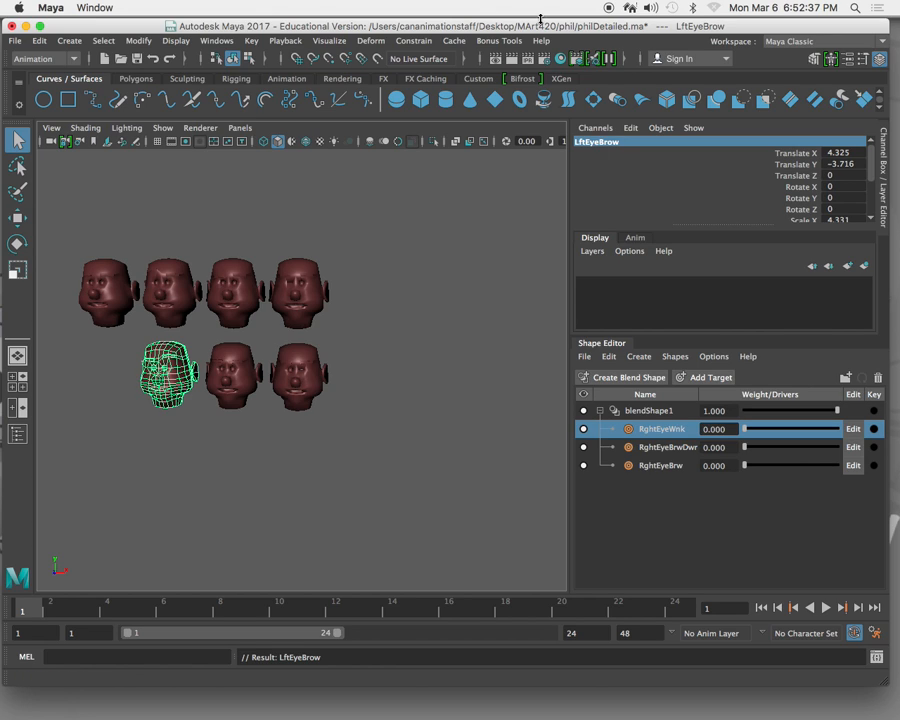
Step: Try area-selecting all seven heads together from different corners to compare the selection order, and clear the selection
left_click_drag(61, 210, 413, 431)
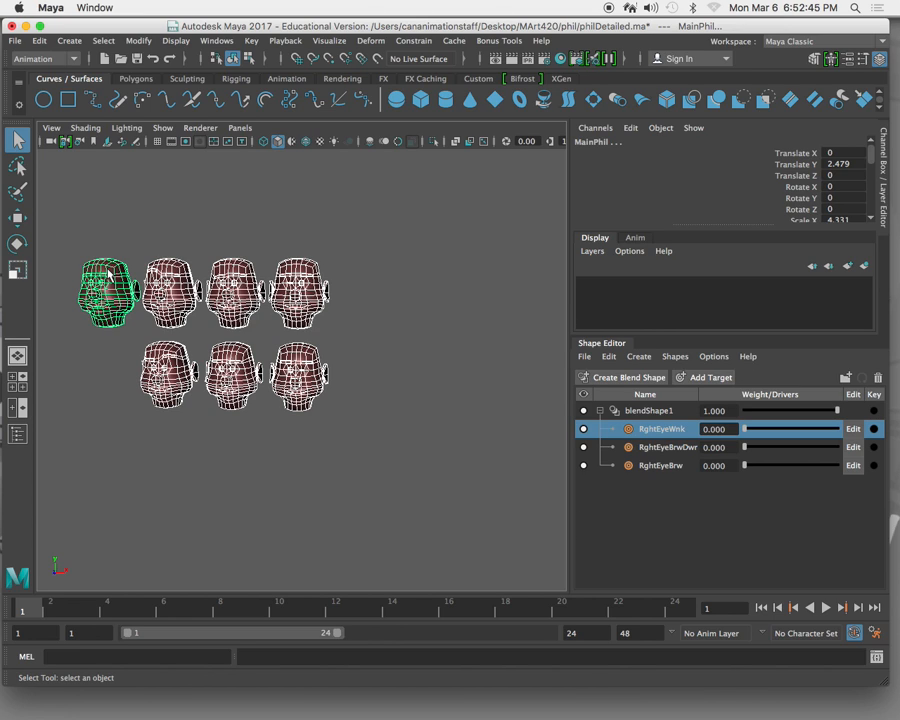
left_click(388, 183)
left_click_drag(388, 180, 95, 426)
left_click(393, 241)
left_click_drag(392, 217, 70, 438)
left_click(384, 302)
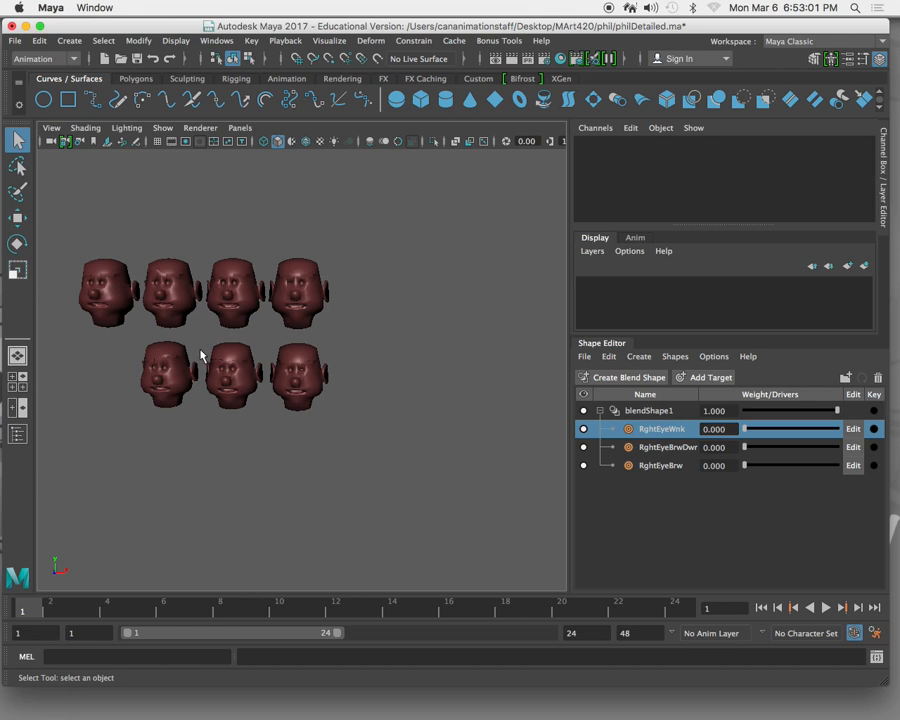
Step: Try adding the six target heads to the selection one at a time, ending with RghtEyeWnk, and clear the selection
left_click(174, 305)
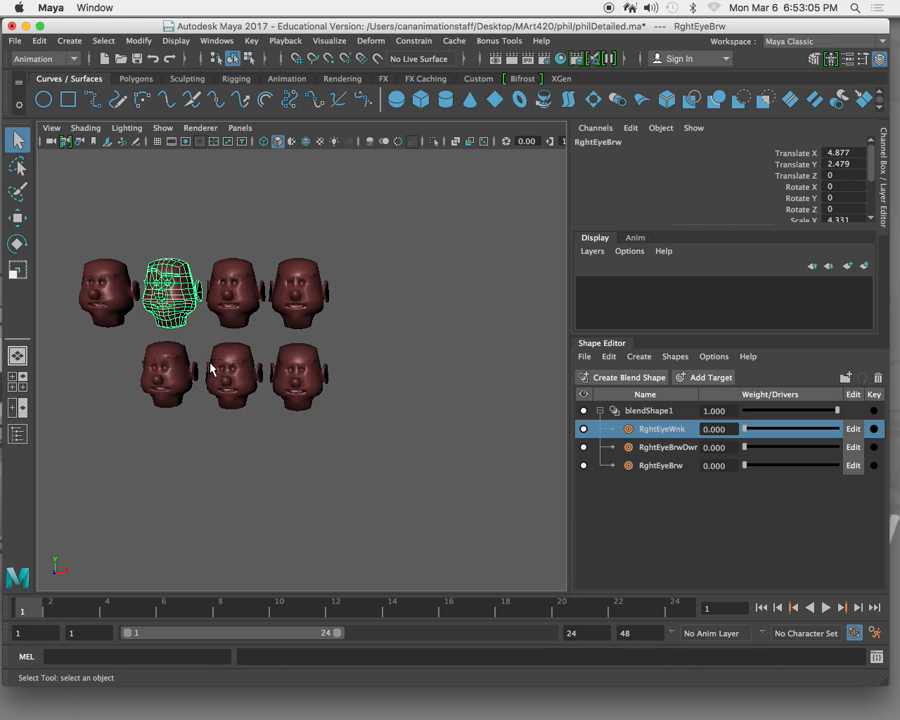
left_click(241, 305, "shift")
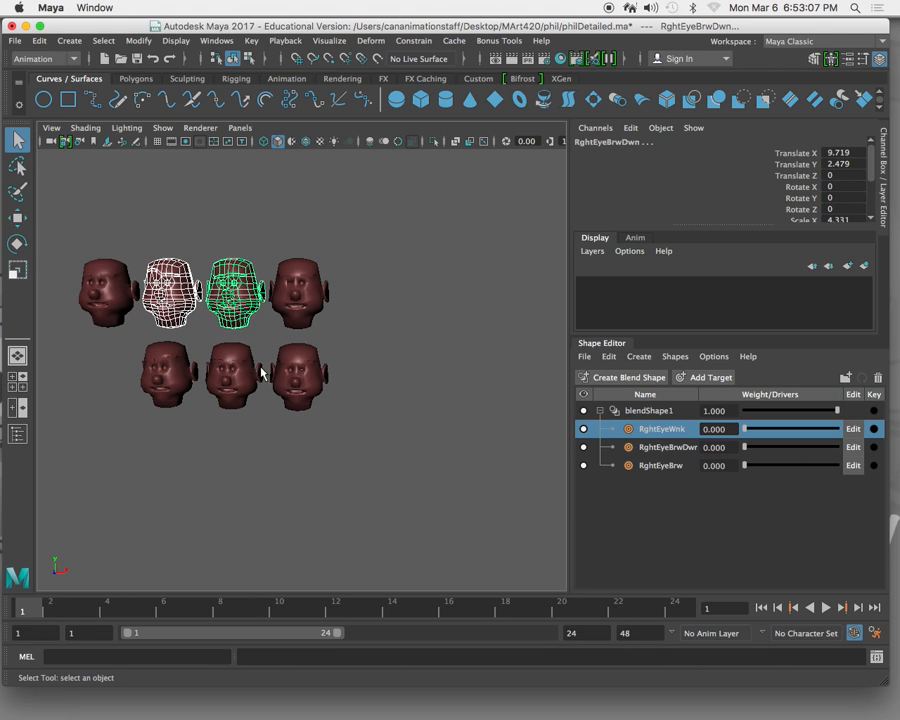
left_click(228, 375, "shift")
left_click(172, 378, "shift")
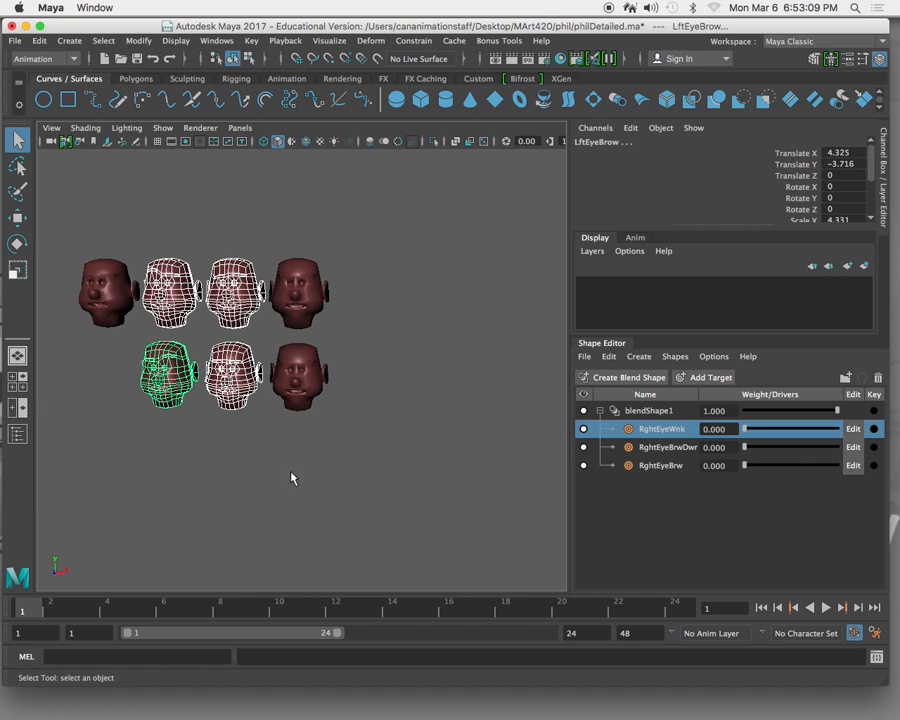
left_click(298, 378, "shift")
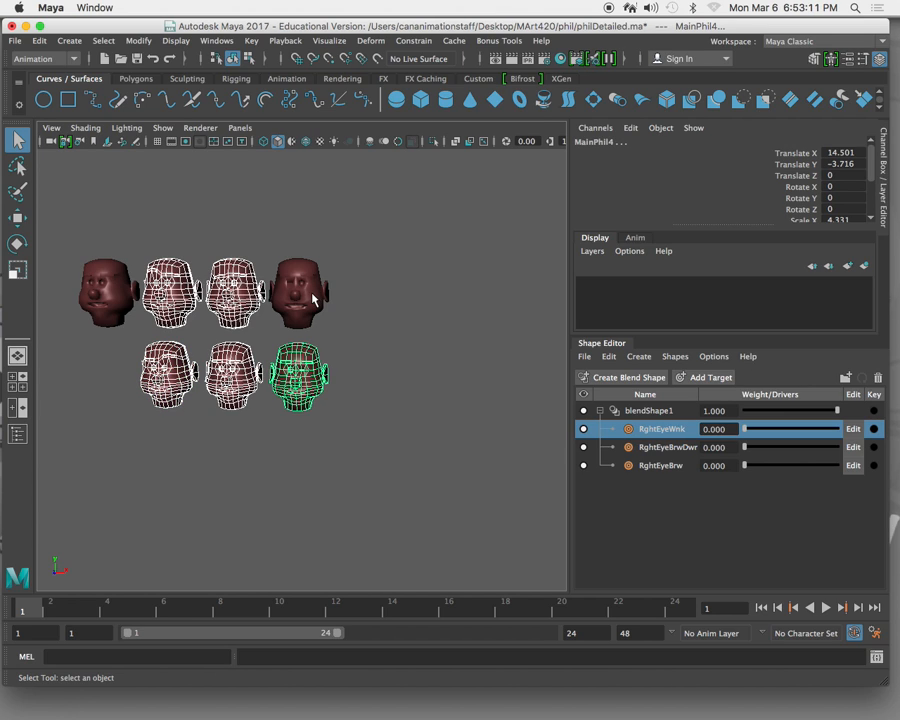
left_click(313, 298, "shift")
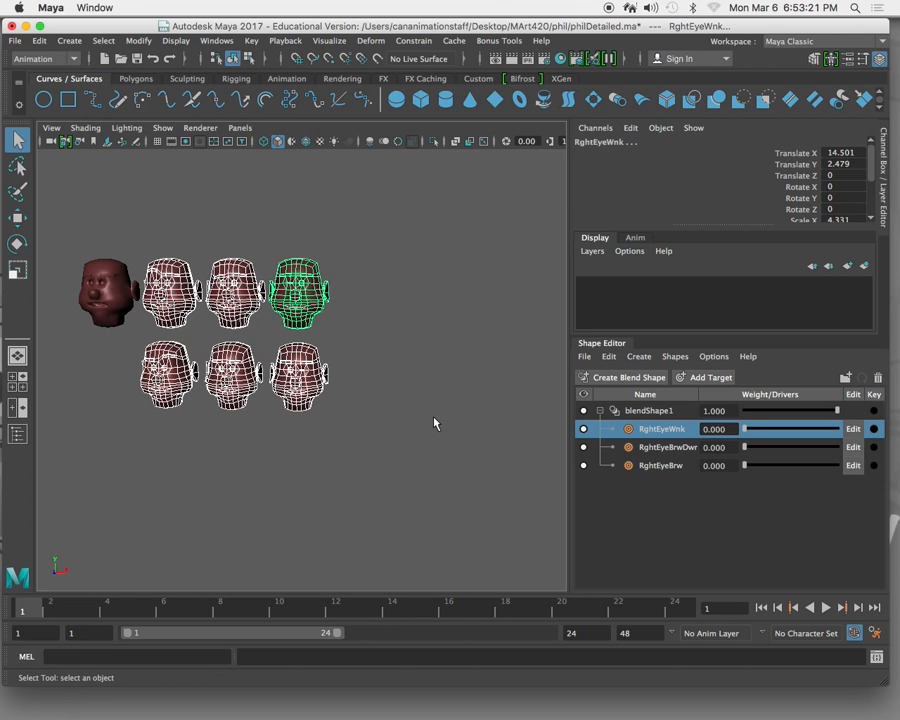
left_click(403, 435)
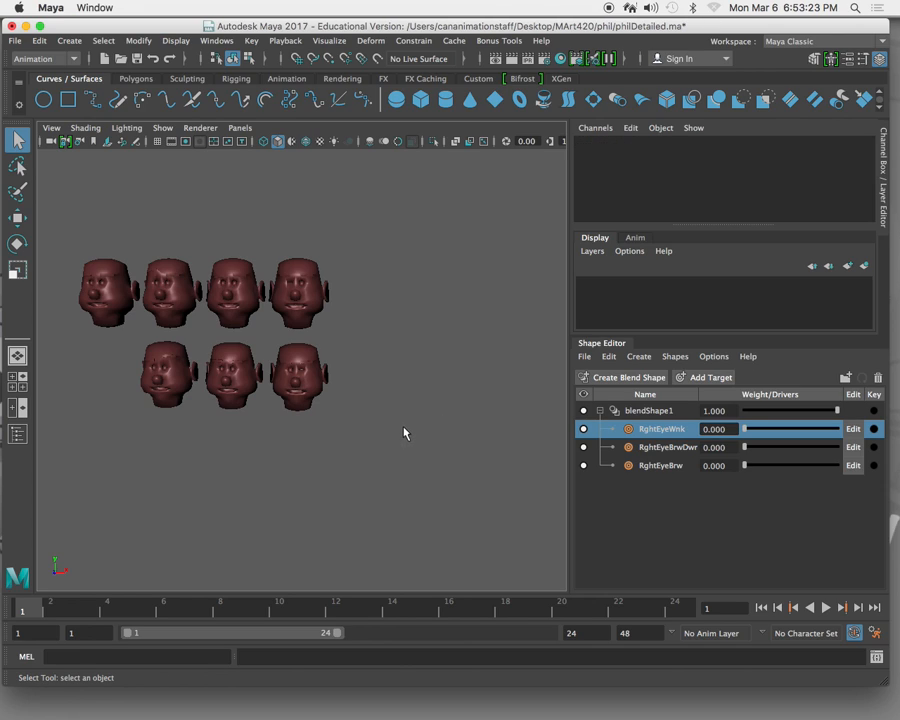
Step: Rename MainPhil5, the middle head in the second row, as LftEyeBrowDwn
left_click(165, 365)
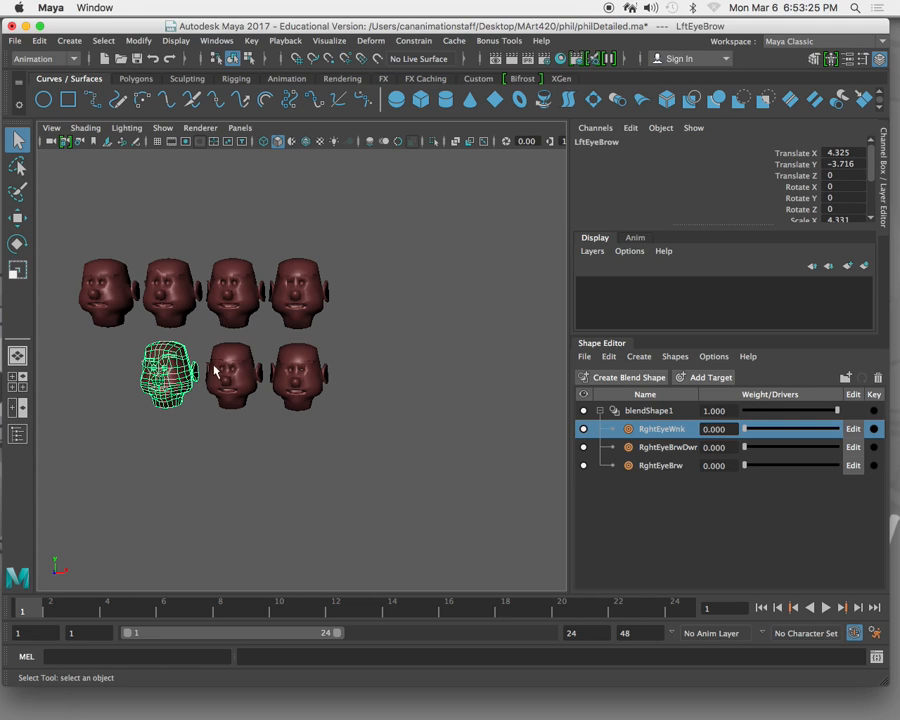
left_click(240, 362)
double_click(608, 143)
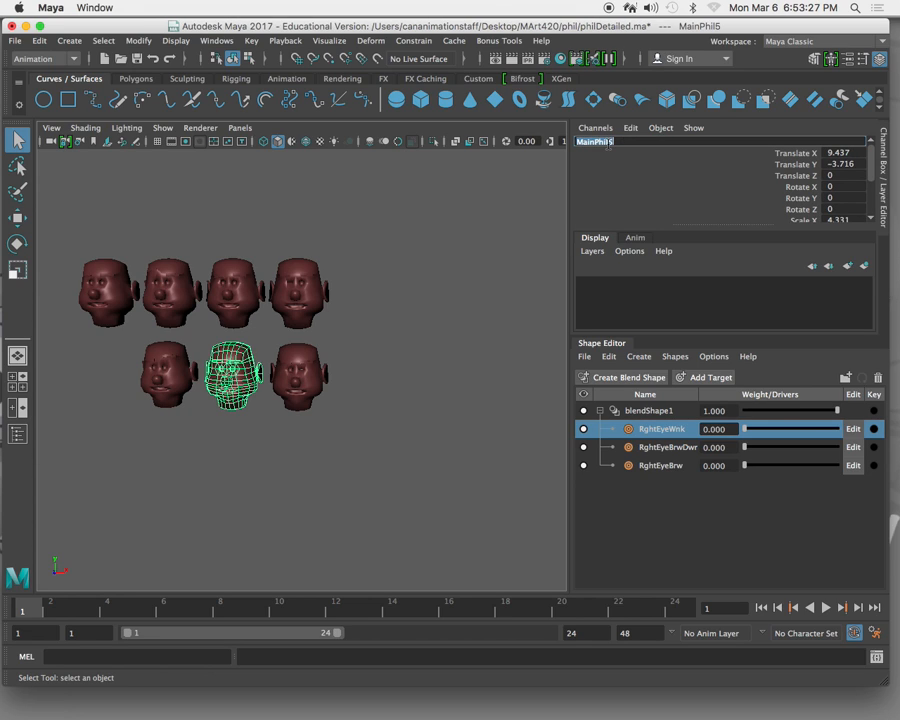
type("L")
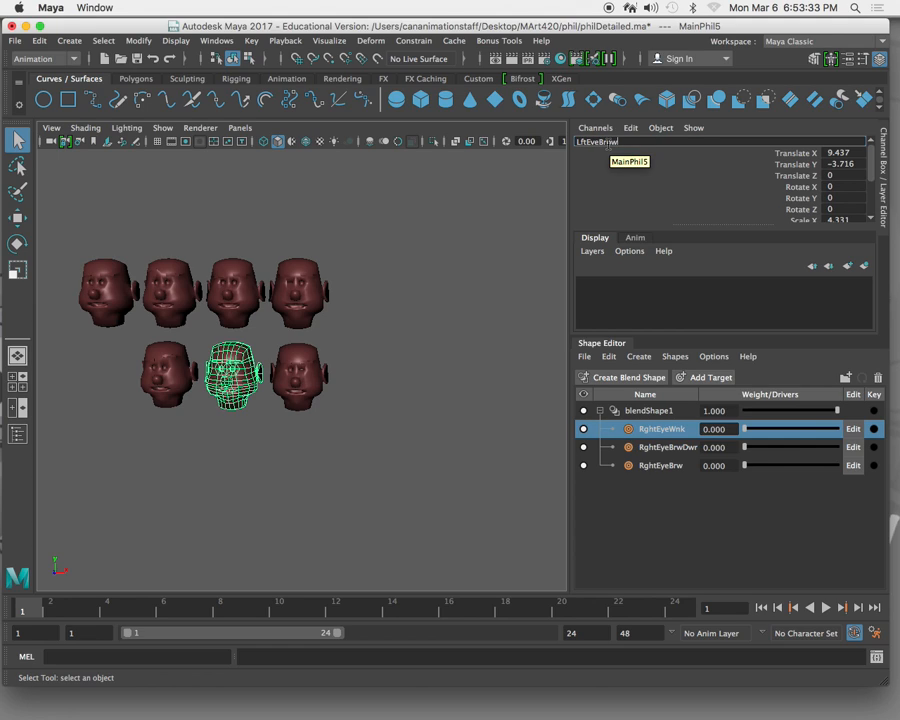
type("ftEyeBrowDwn")
key("Return")
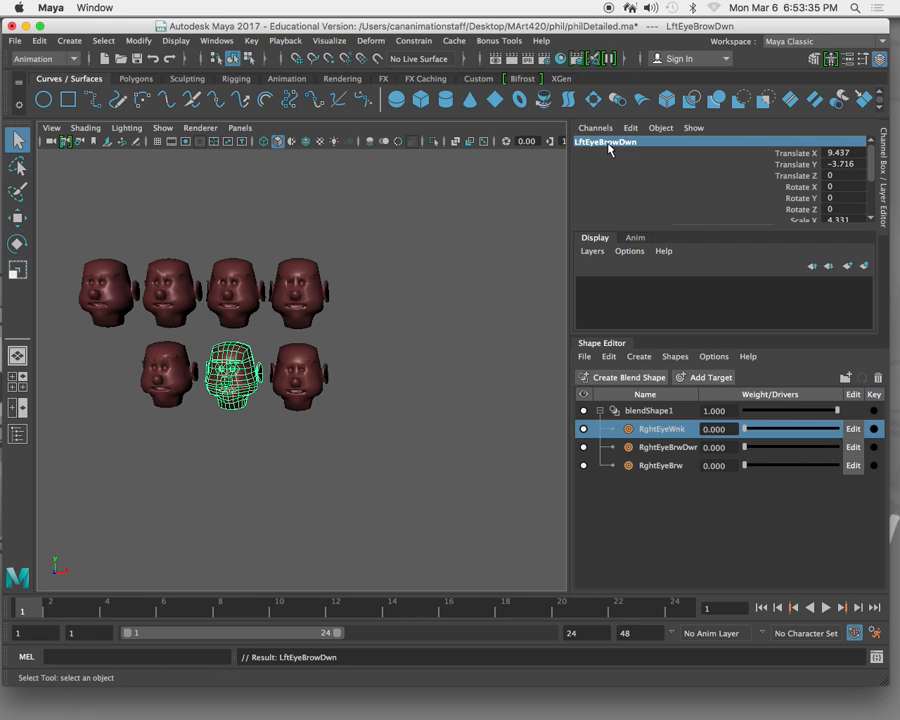
Step: Rename MainPhil4, the last head in the second row, as LftWywWnk
left_click(318, 372)
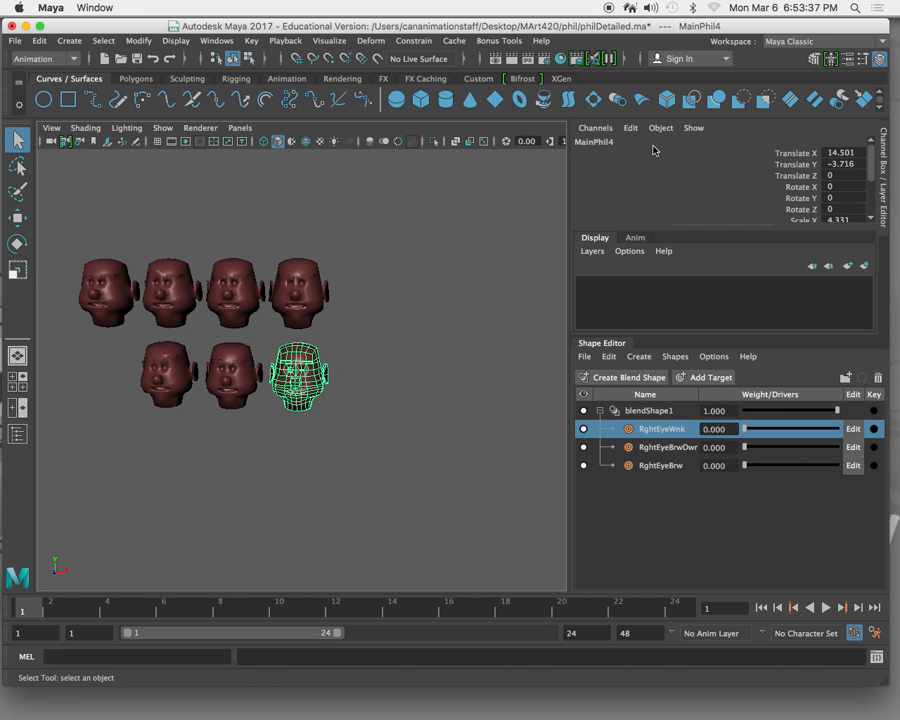
left_click(608, 145)
type("L")
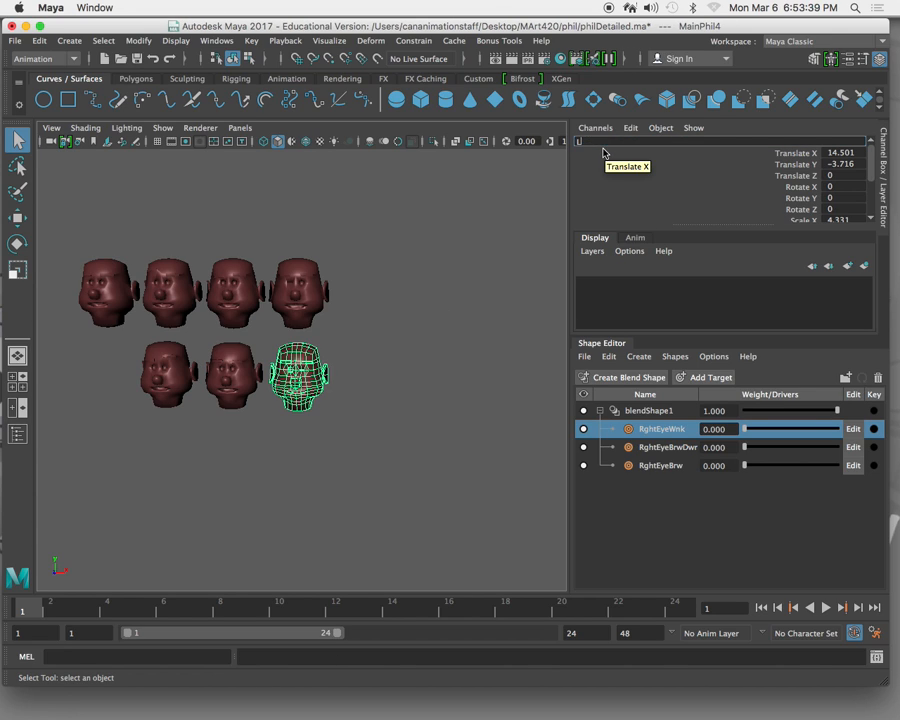
type("ft")
key("Return")
key("e")
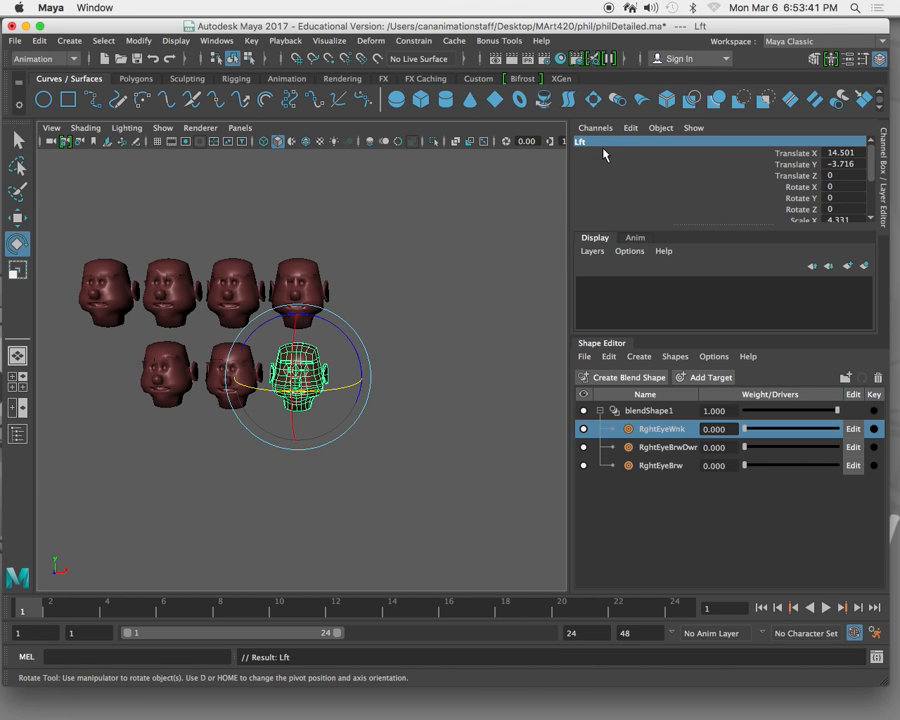
left_click(590, 143)
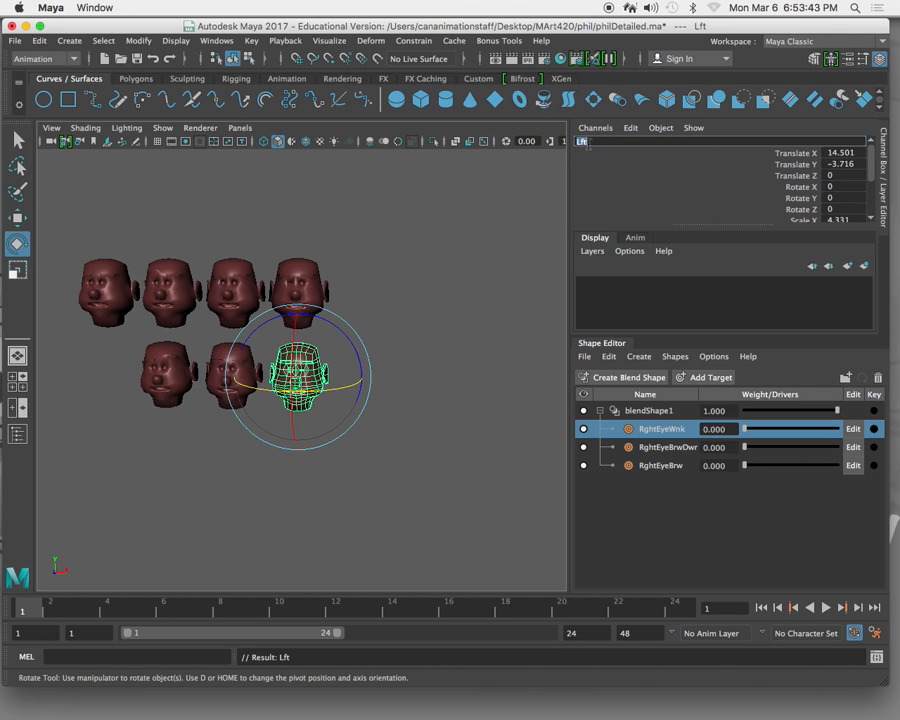
key("Right")
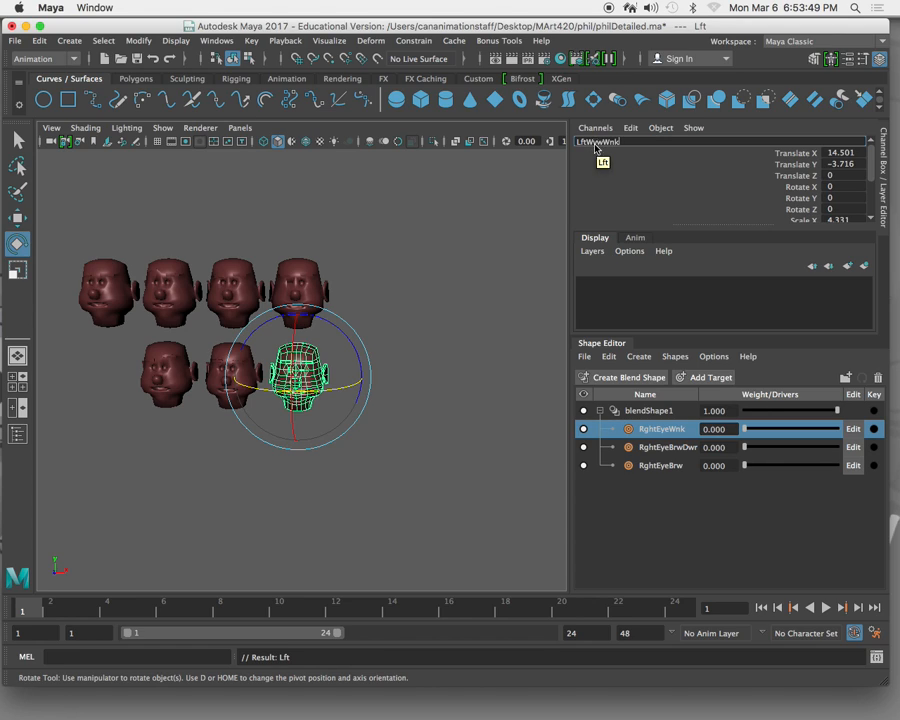
key("Return")
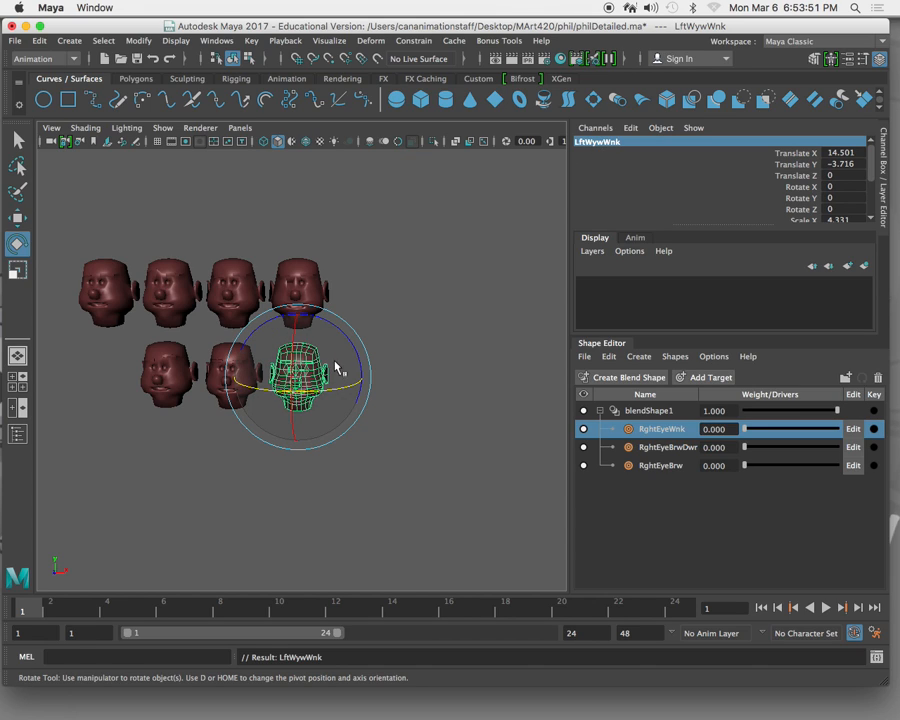
Step: Select the six target heads in order, second row first, add MainPhil last as the base, and create a blend shape from them
key("q")
left_click(237, 368)
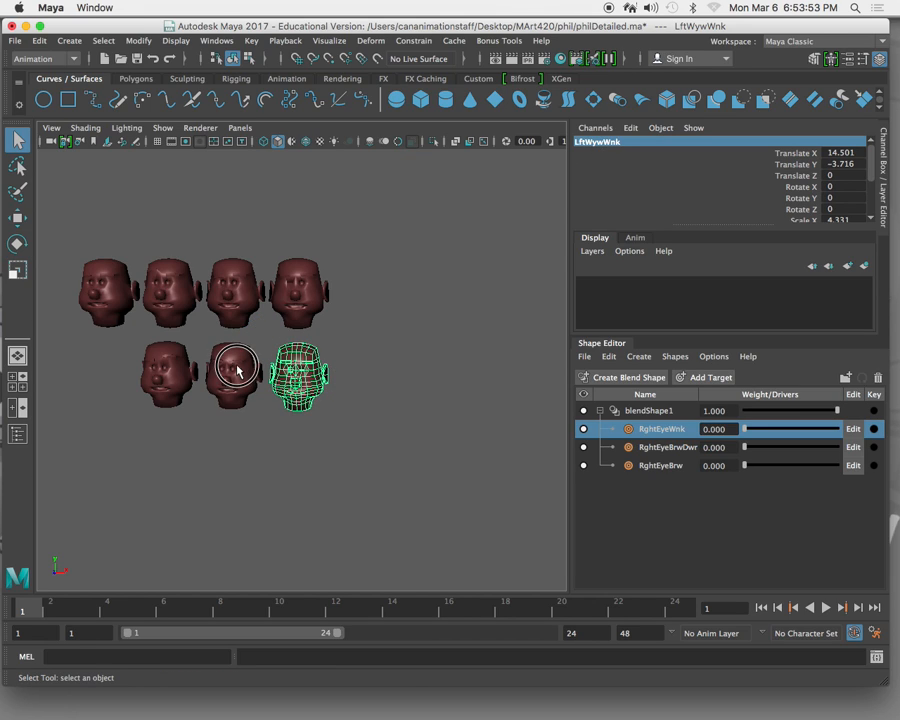
left_click(180, 372)
left_click(306, 300)
left_click(235, 295)
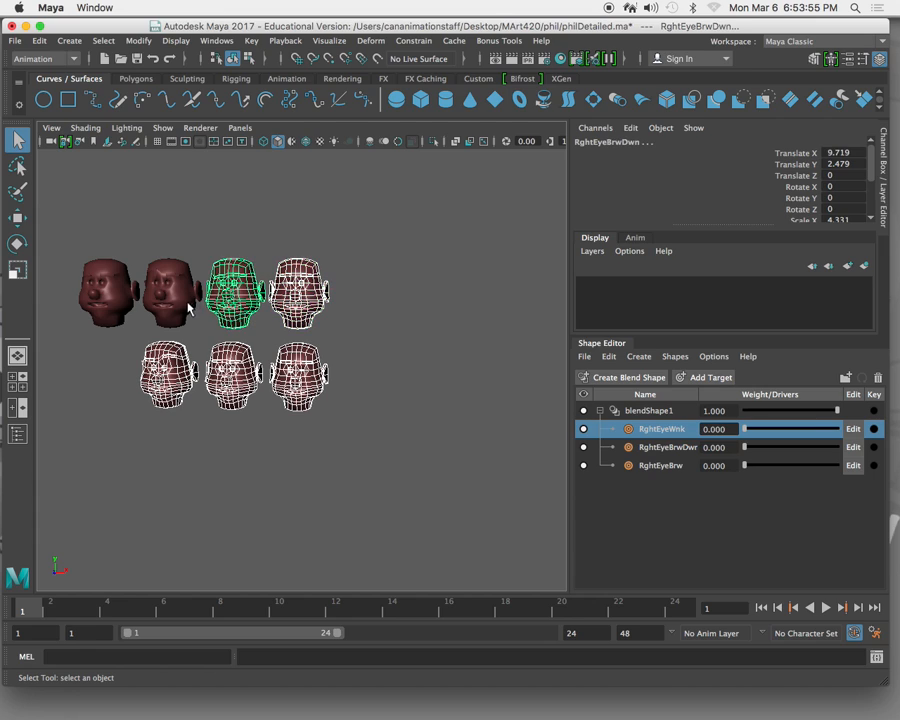
left_click(170, 295)
left_click(115, 310)
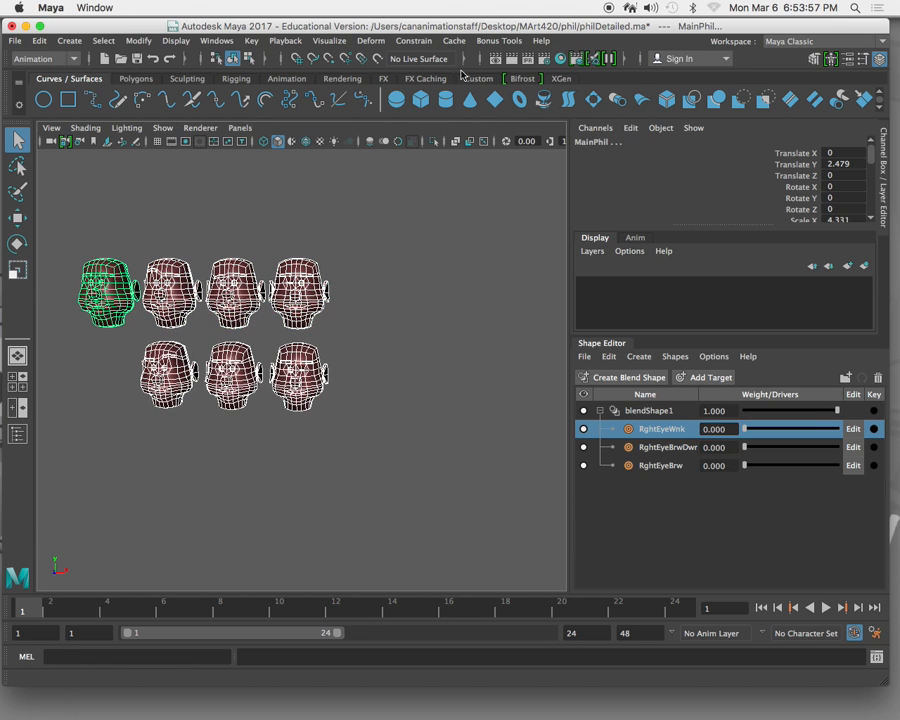
left_click(370, 42)
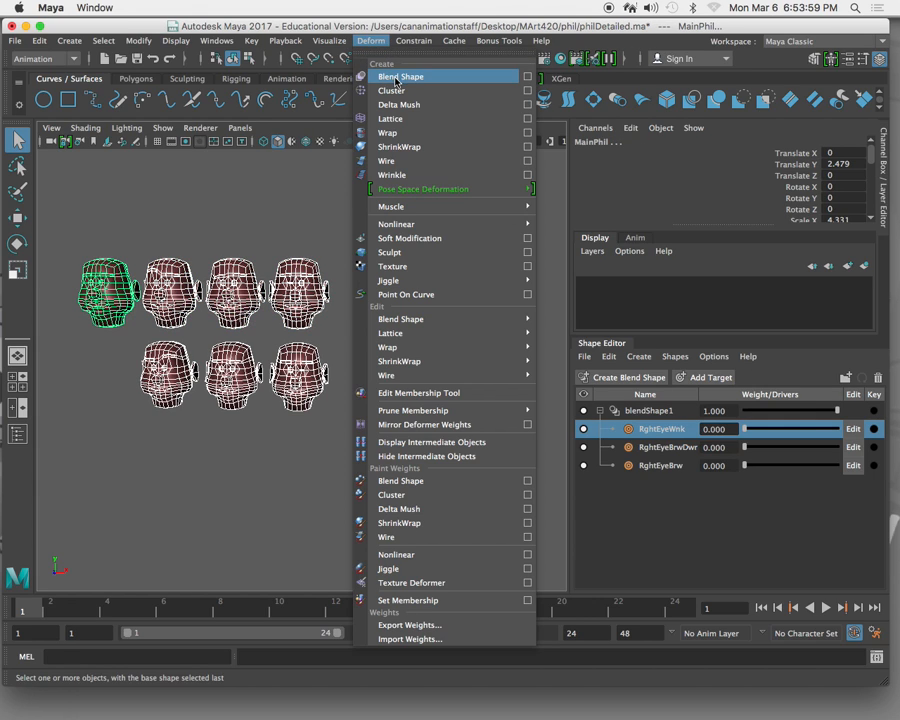
left_click(390, 77)
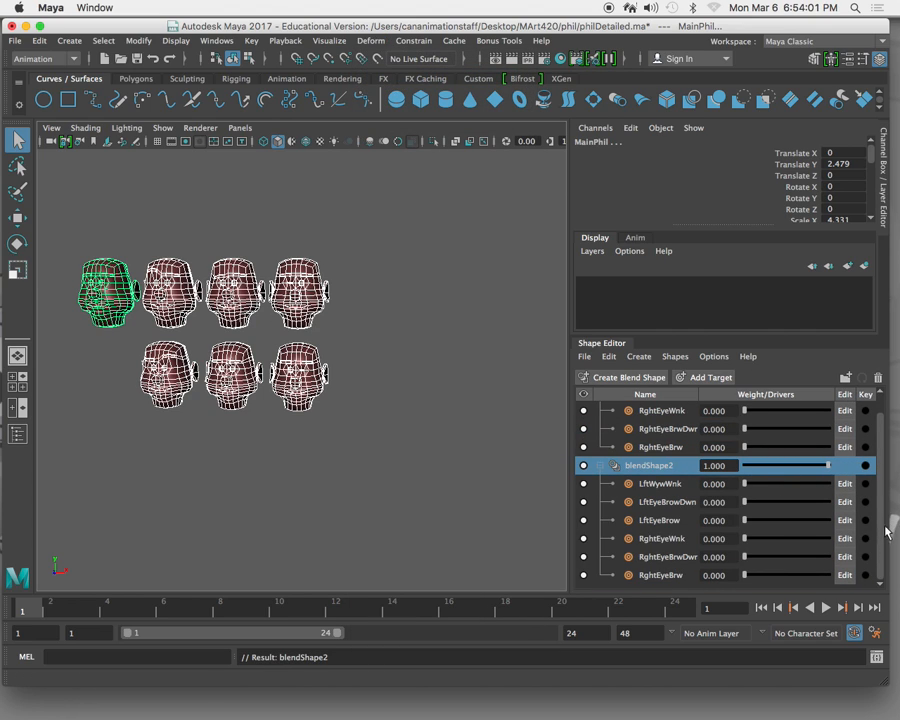
Step: Delete the old blendShape1 deformer in the Shape Editor
mouse_move(879, 478)
left_mouse_down()
mouse_move(878, 462)
mouse_move(876, 563)
mouse_move(880, 458)
left_mouse_up()
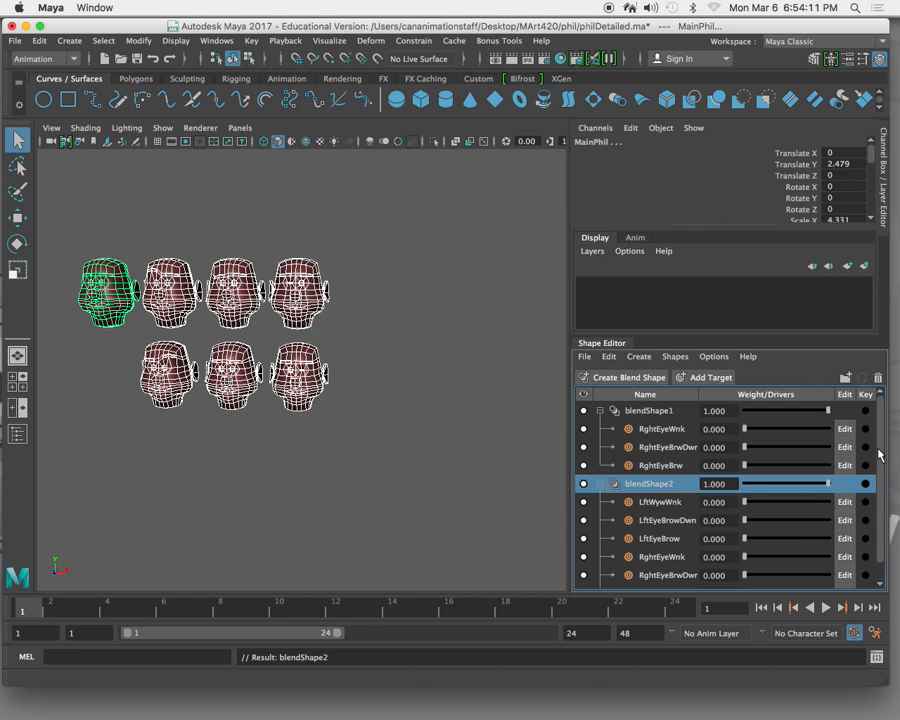
left_click(623, 410)
right_click(636, 419)
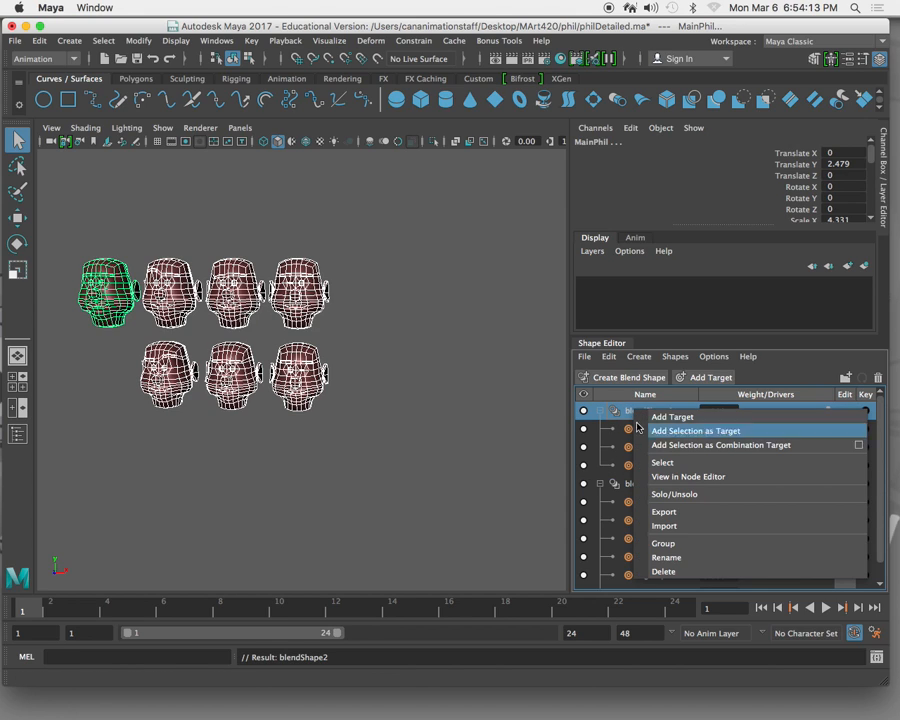
left_click(679, 571)
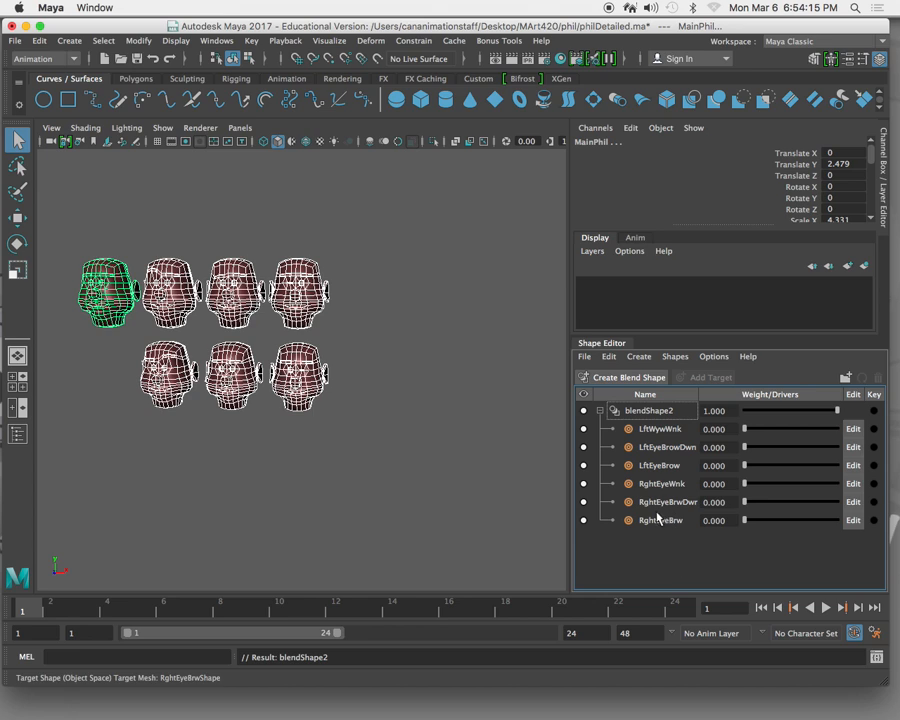
Step: Frame MainPhil in the view and test the left wink by setting the LftWywWnk weight to 1
left_click(382, 382)
left_click(115, 314)
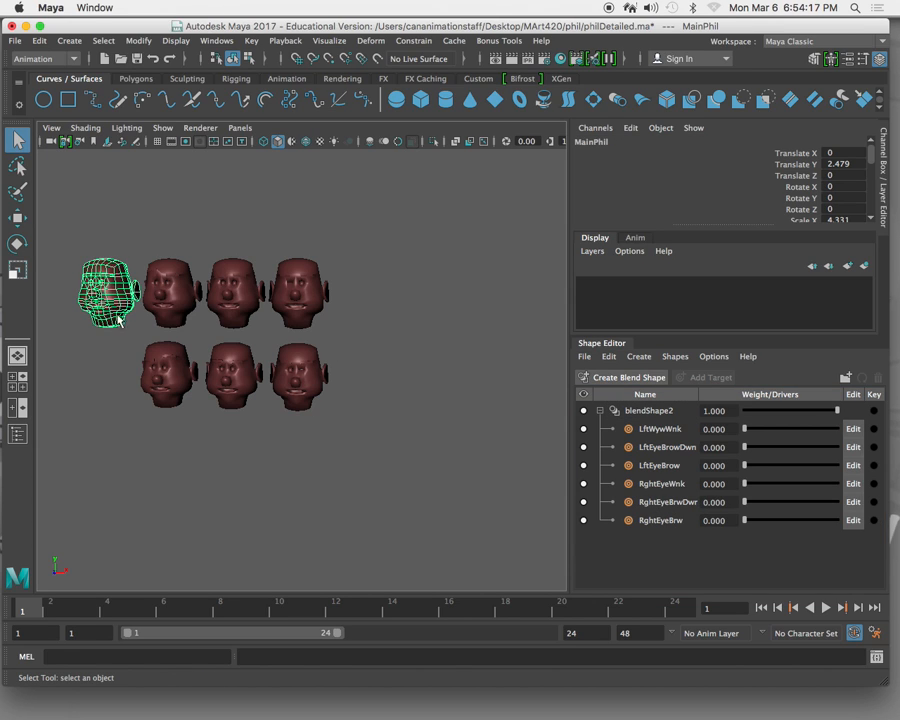
key("f")
left_click(418, 496)
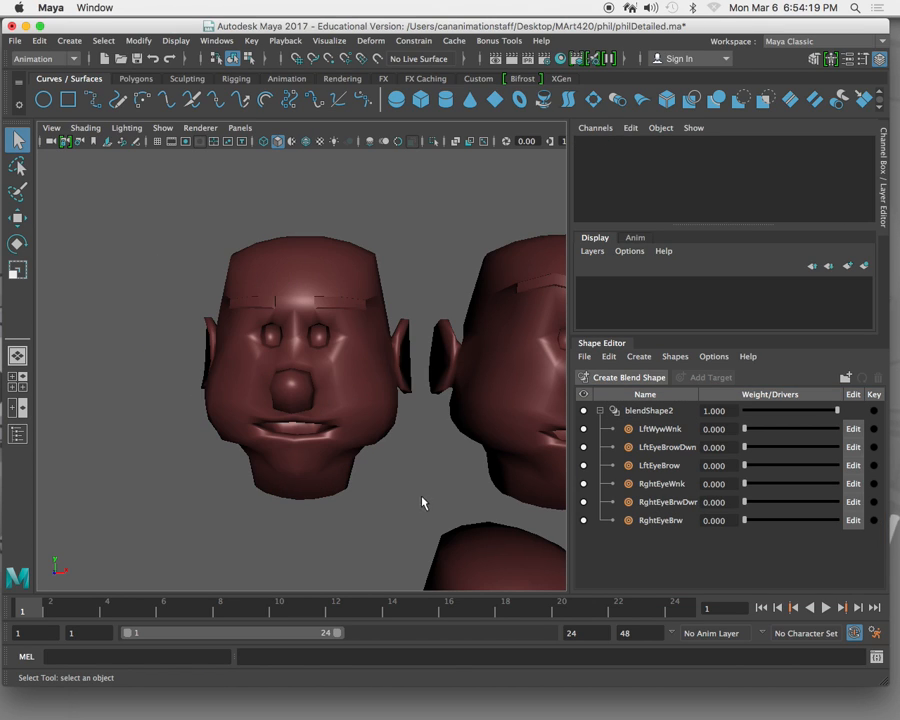
mouse_move(740, 503)
left_mouse_down()
mouse_move(823, 508)
mouse_move(743, 510)
left_mouse_up()
left_click_drag(744, 428, 852, 440)
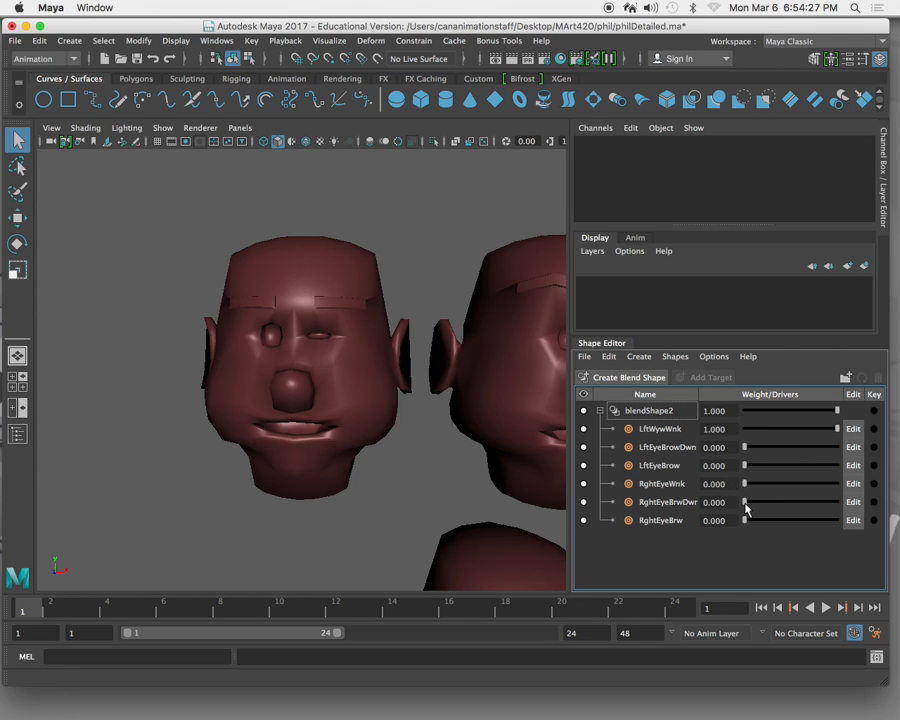
Step: Try mixing eyebrow targets with RghtEyeBrw at about 0.697, RghtEyeBrwDwn at about 0.364 and LftEyeBrowDwn at 1
left_click_drag(744, 520, 808, 516)
left_click_drag(744, 502, 777, 497)
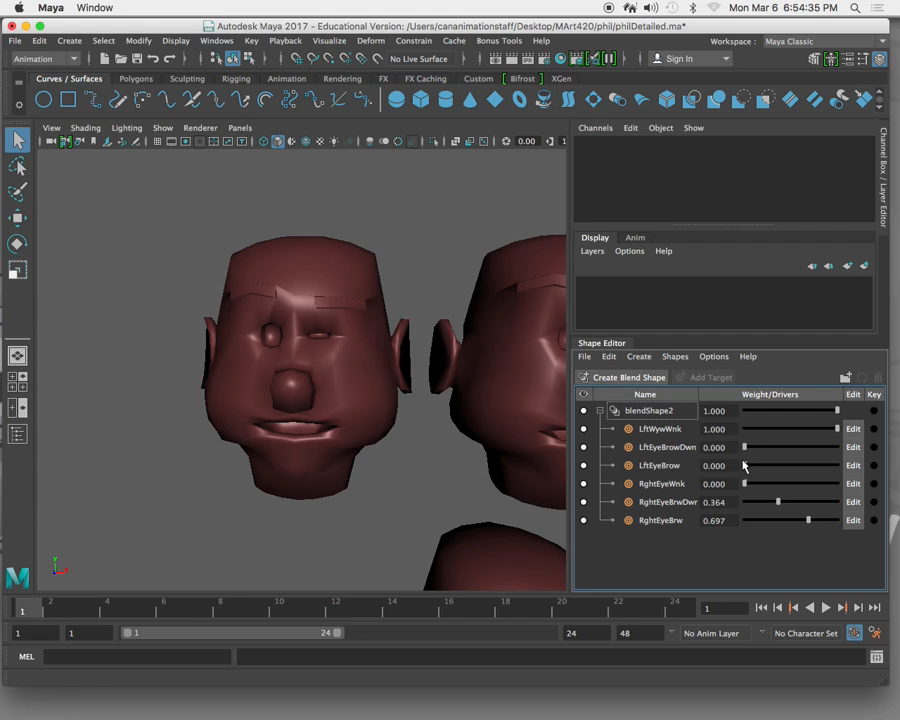
left_click_drag(744, 447, 844, 460)
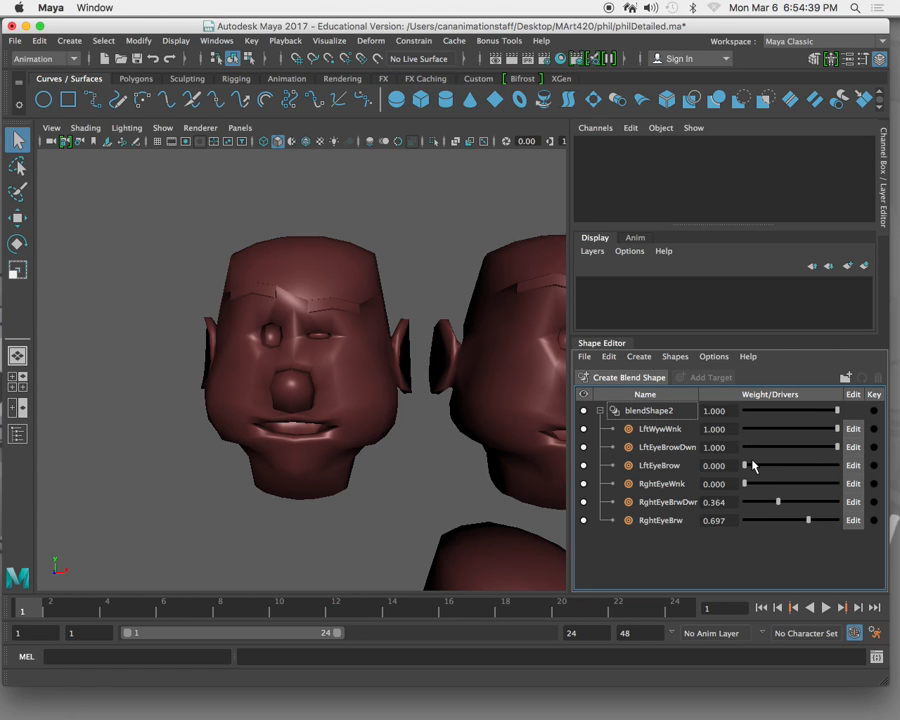
Step: Try the right eyebrow fully raised from an angled view, with RghtEyeBrwDwn at 0 and RghtEyeBrw at 1
left_click_drag(392, 442, 427, 438, "alt")
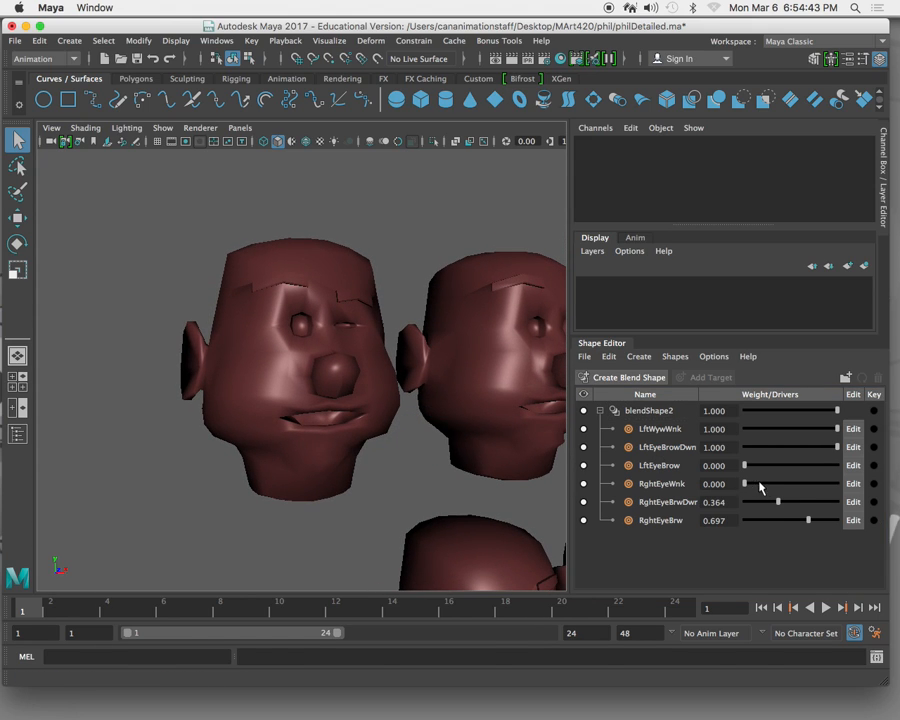
left_click_drag(779, 505, 735, 508)
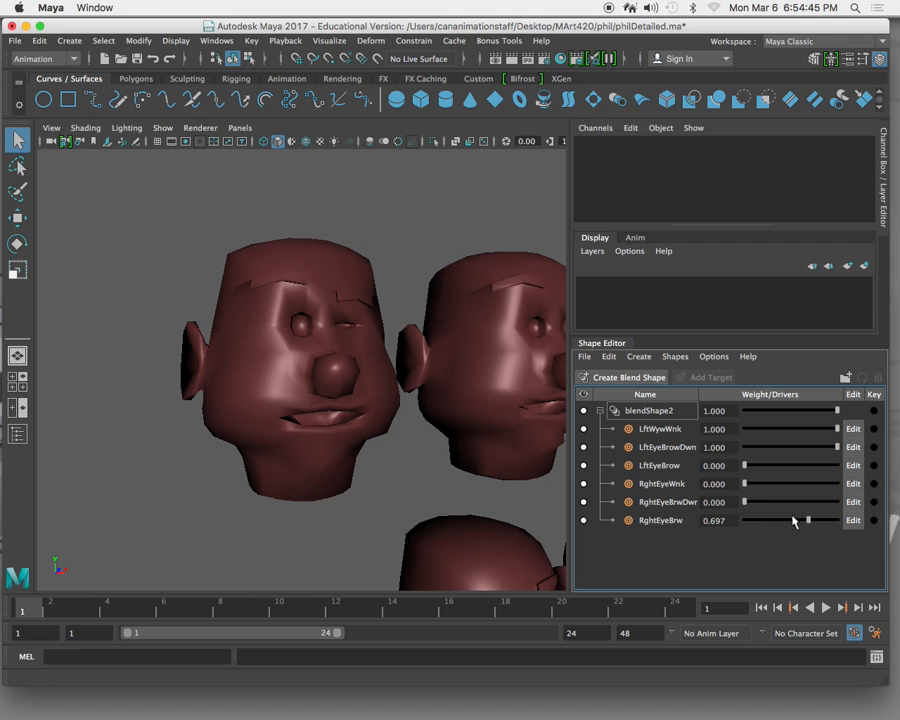
left_click_drag(810, 522, 888, 518)
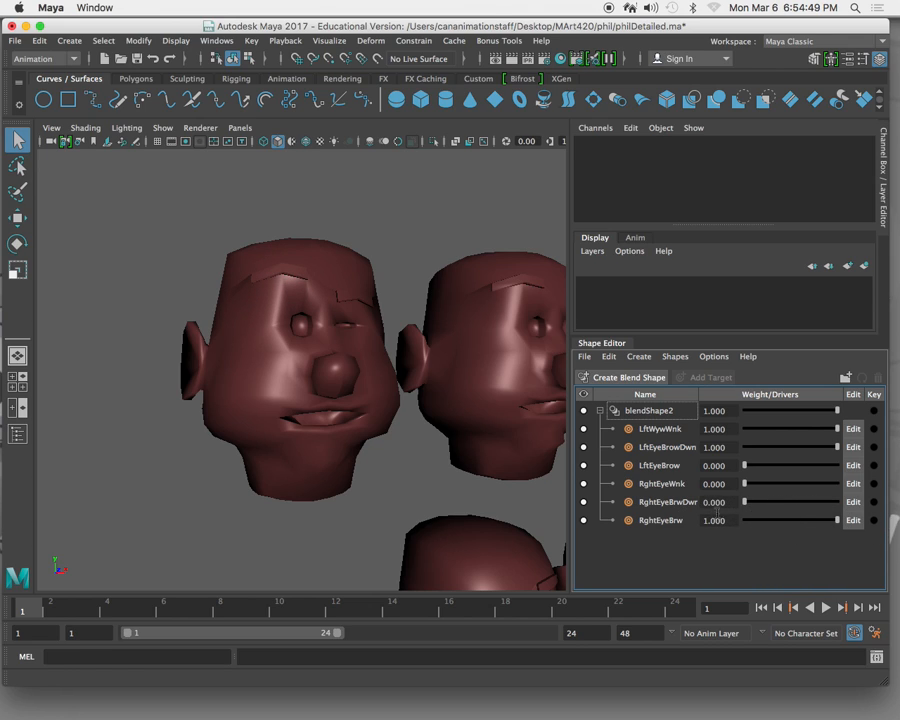
Step: Reset the RghtEyeBrw, LftEyeBrowDwn and LftWywWnk weights to 0, keeping the blendShape2 envelope at 1
left_click_drag(745, 504, 704, 503)
left_click_drag(843, 521, 744, 486)
left_click_drag(836, 448, 692, 447)
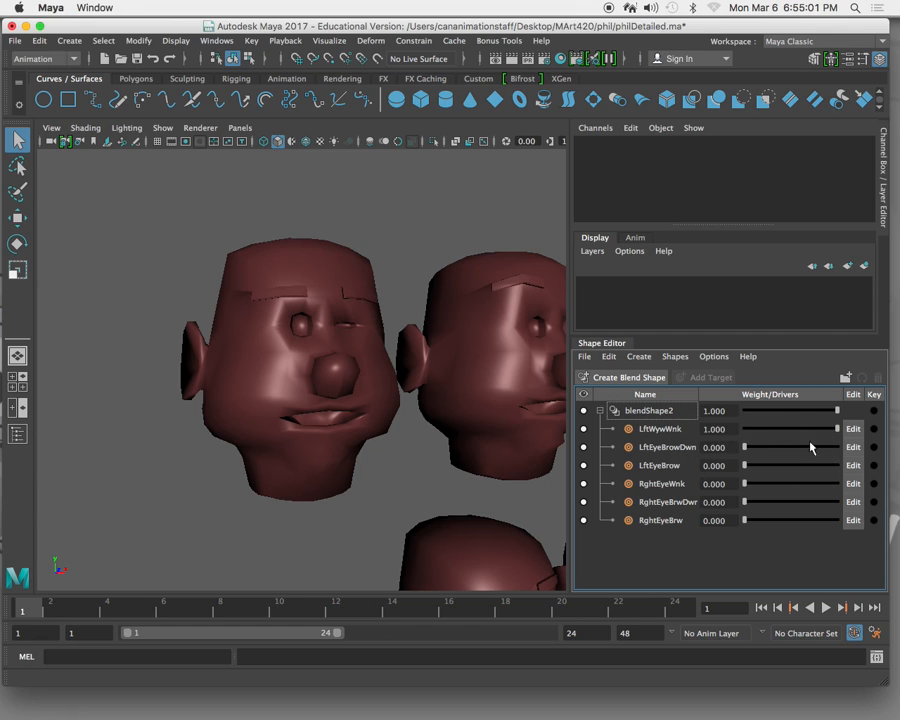
left_click_drag(838, 429, 697, 436)
left_click_drag(837, 410, 866, 408)
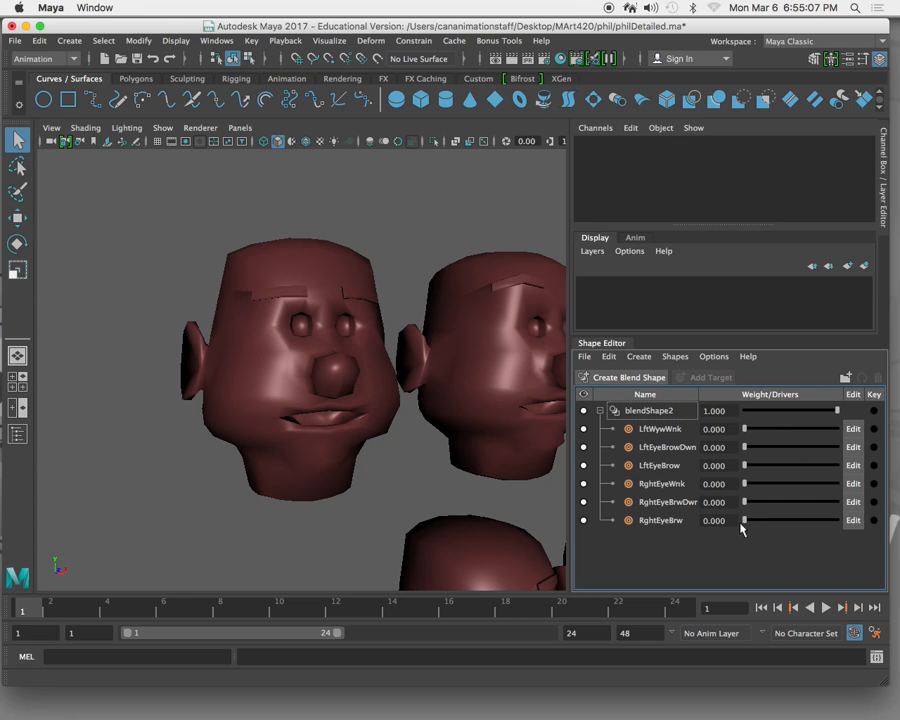
Step: Review all seven heads and go through the blendShape2 targets from LftEyeBrowDwn to RghtEyeBrw
left_click(201, 505)
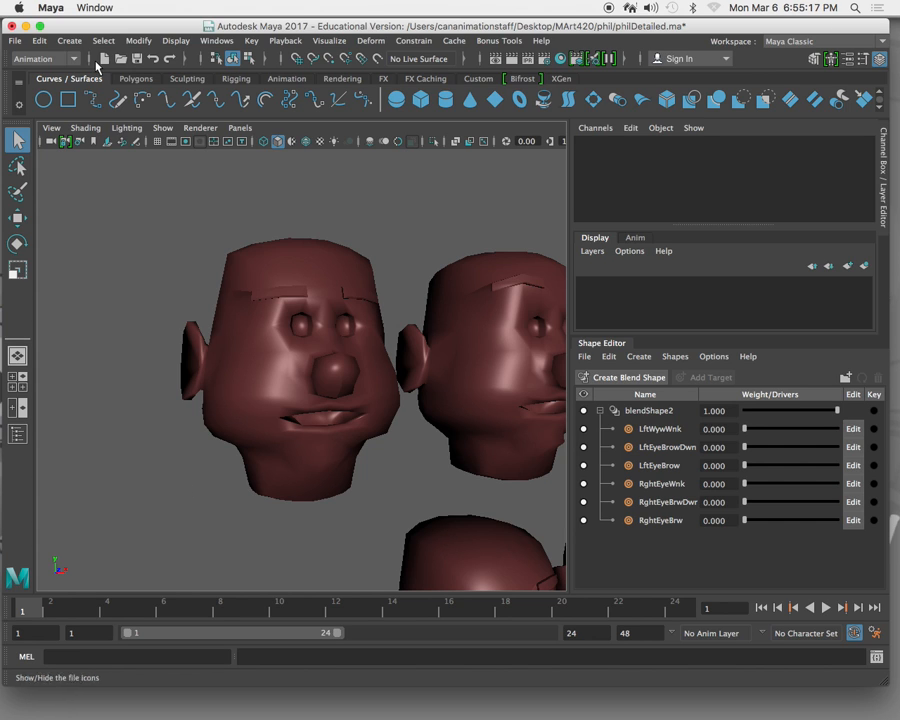
mouse_move(287, 278)
left_mouse_down("alt")
mouse_move(217, 267)
mouse_move(295, 277)
left_mouse_up("alt")
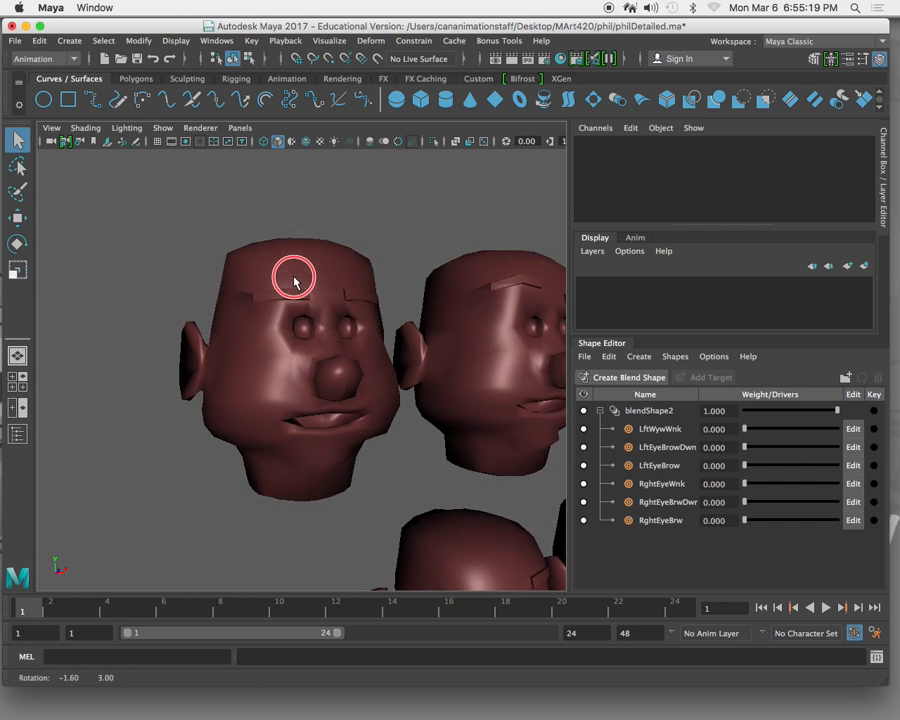
scroll(305, 305, "down", 5)
scroll(305, 310, "up", 2)
scroll(305, 314, "down", 3)
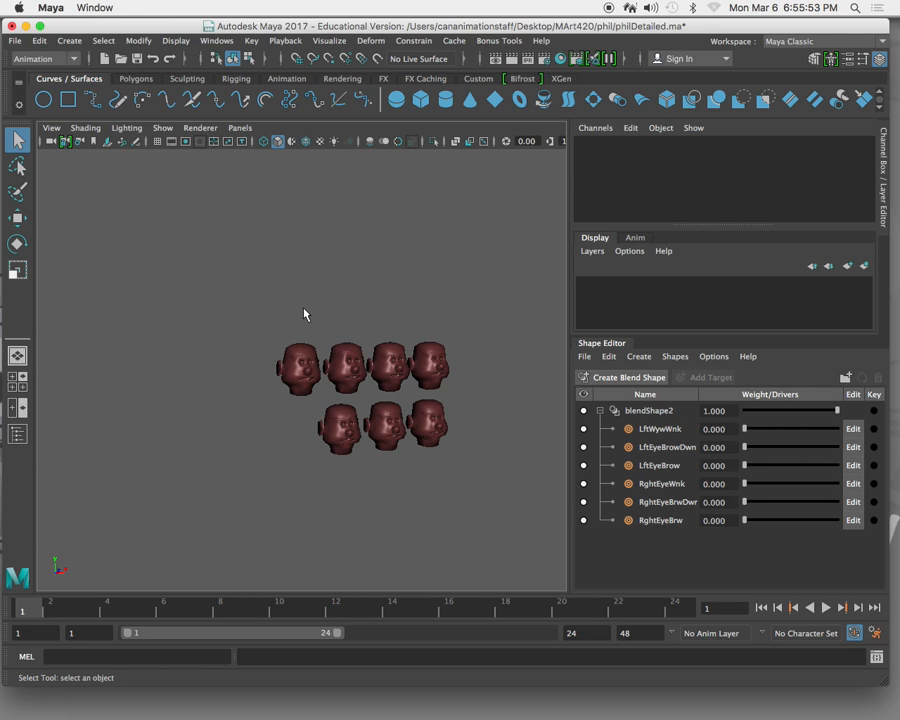
left_click(662, 449)
left_click(660, 465)
left_click(660, 483)
left_click(665, 502)
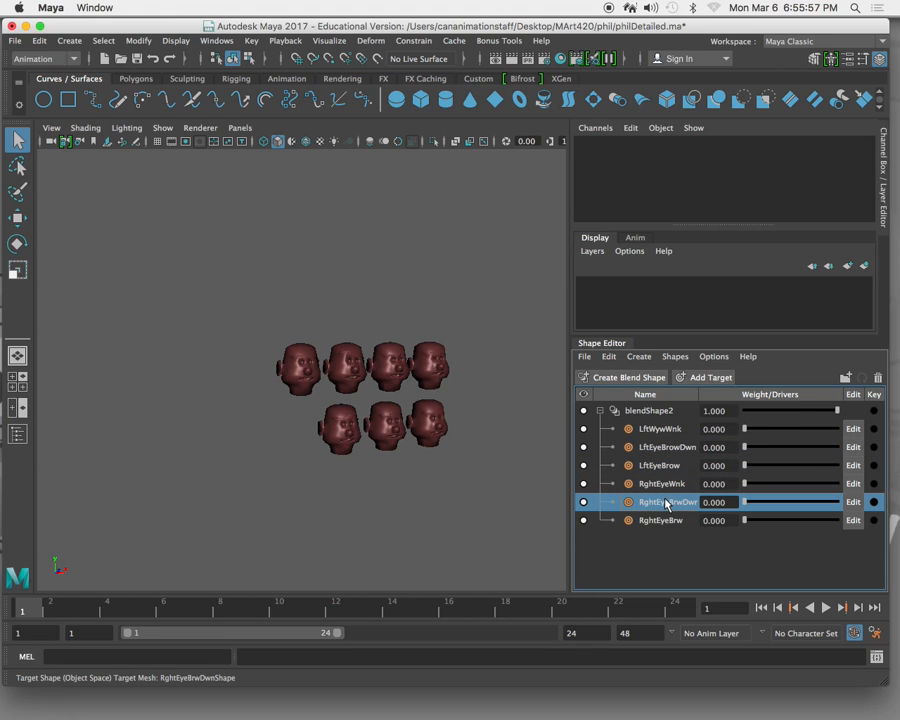
left_click(664, 519)
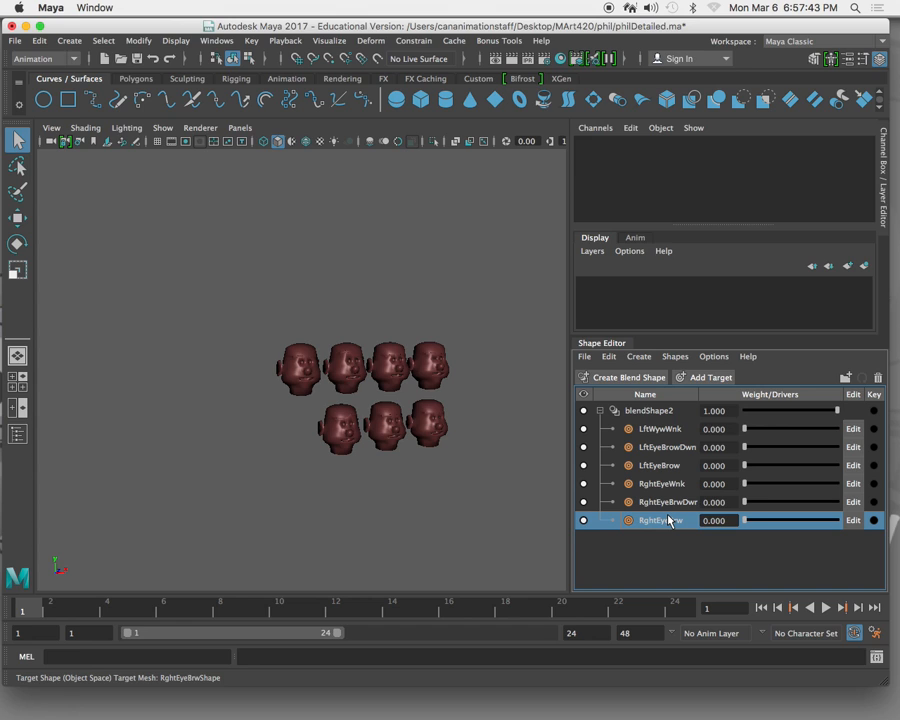
Step: Open philDetailed.ma again without saving the current scene, and hide the viewport grid
left_click(15, 41)
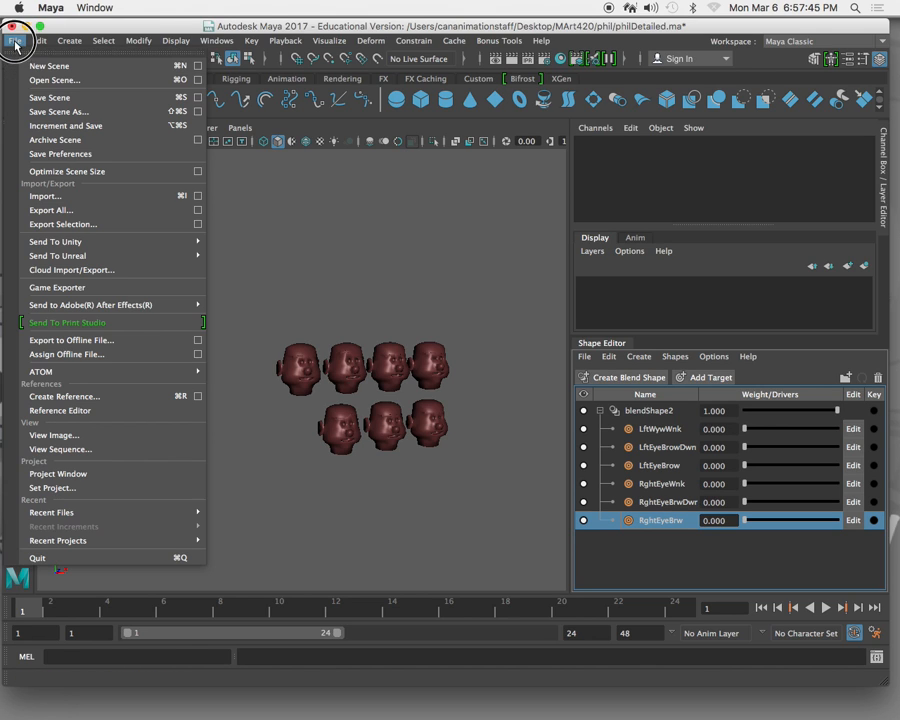
left_click(45, 79)
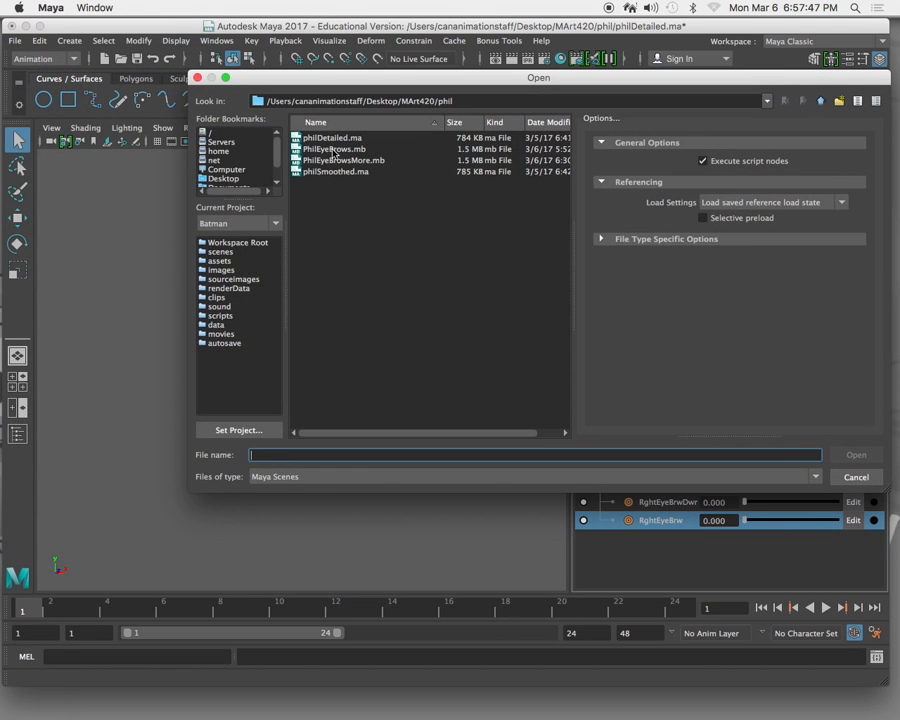
left_click(332, 137)
left_click(856, 454)
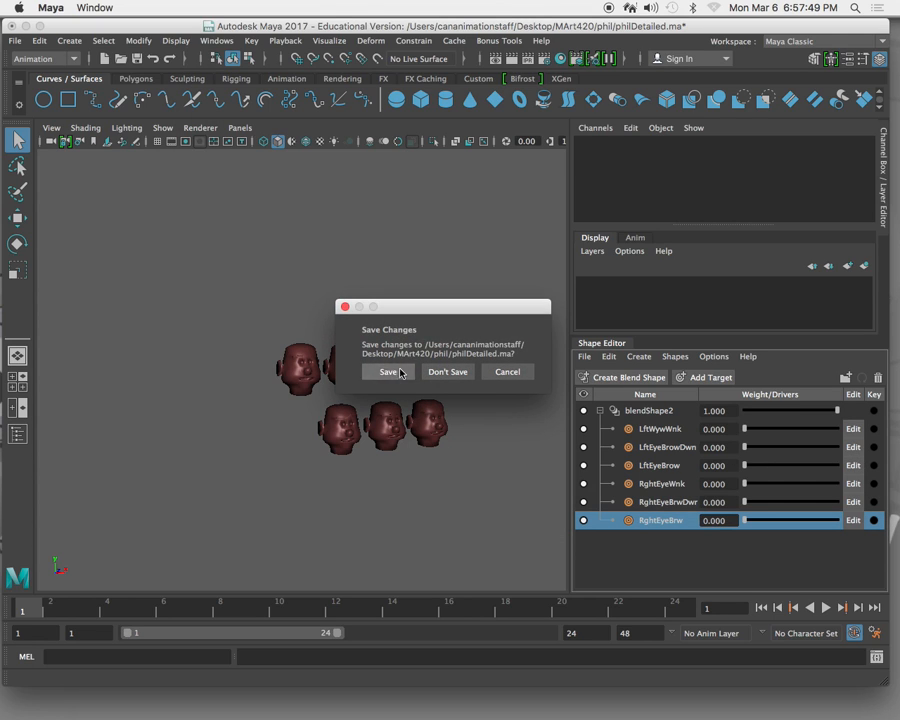
left_click(447, 373)
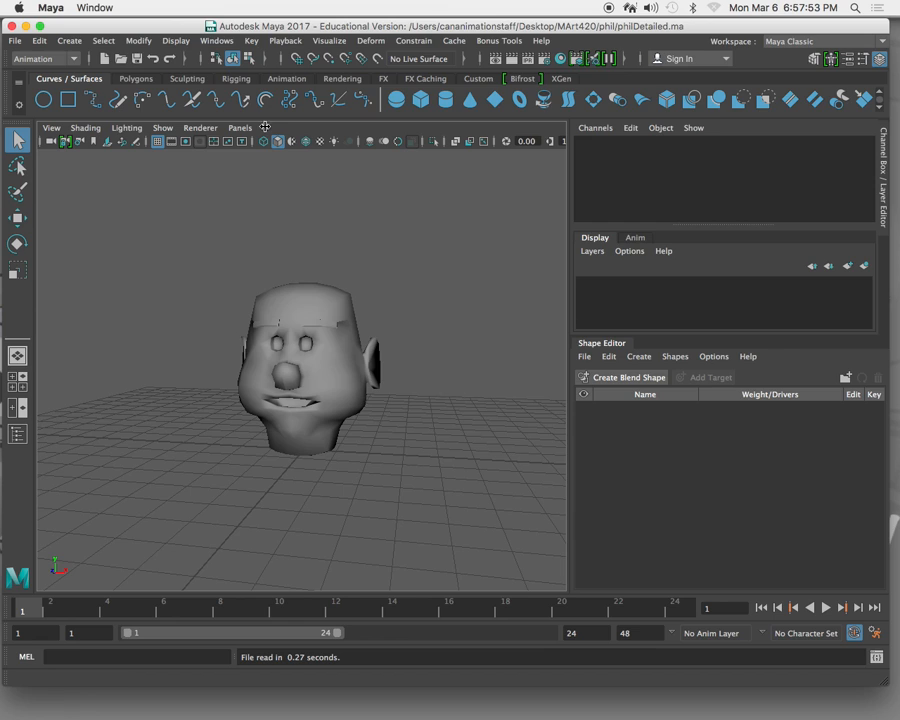
left_click(162, 128)
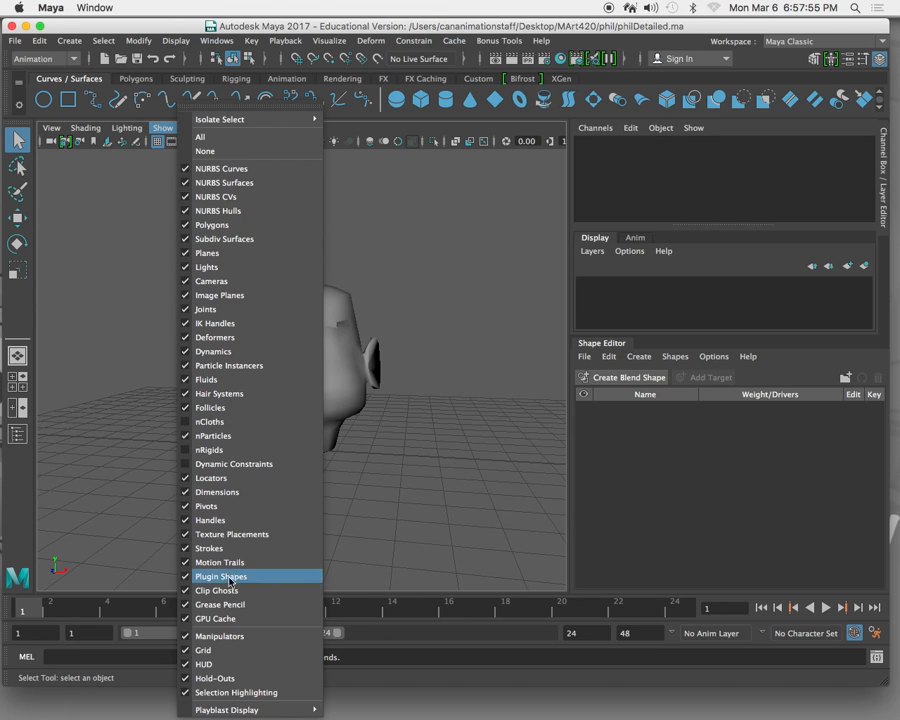
left_click(230, 650)
Step: Rename the head mesh as Main
left_click(328, 383)
double_click(591, 142)
type("Main")
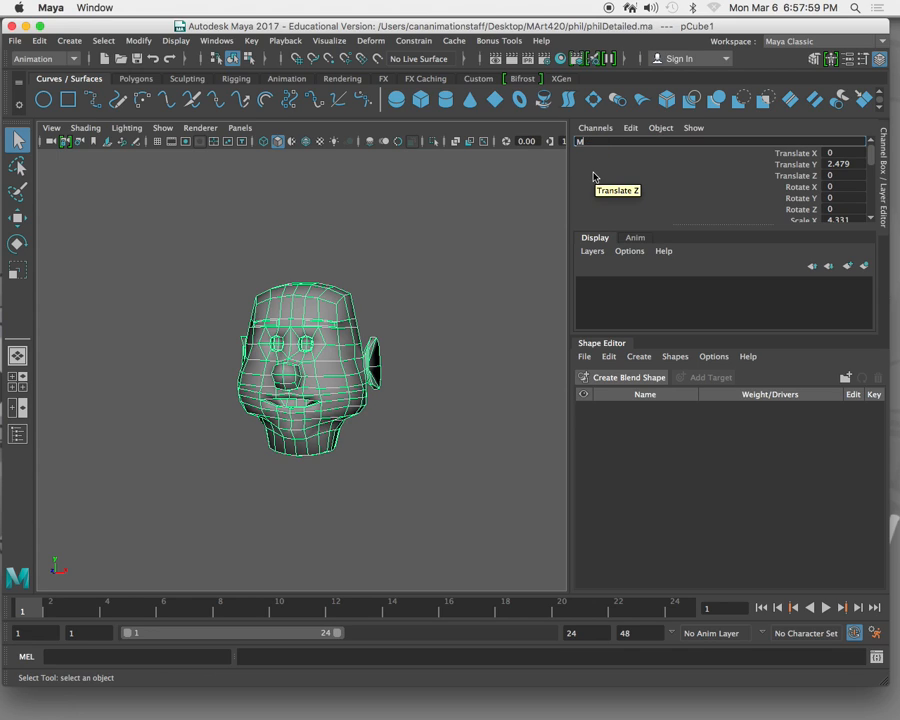
key("Return")
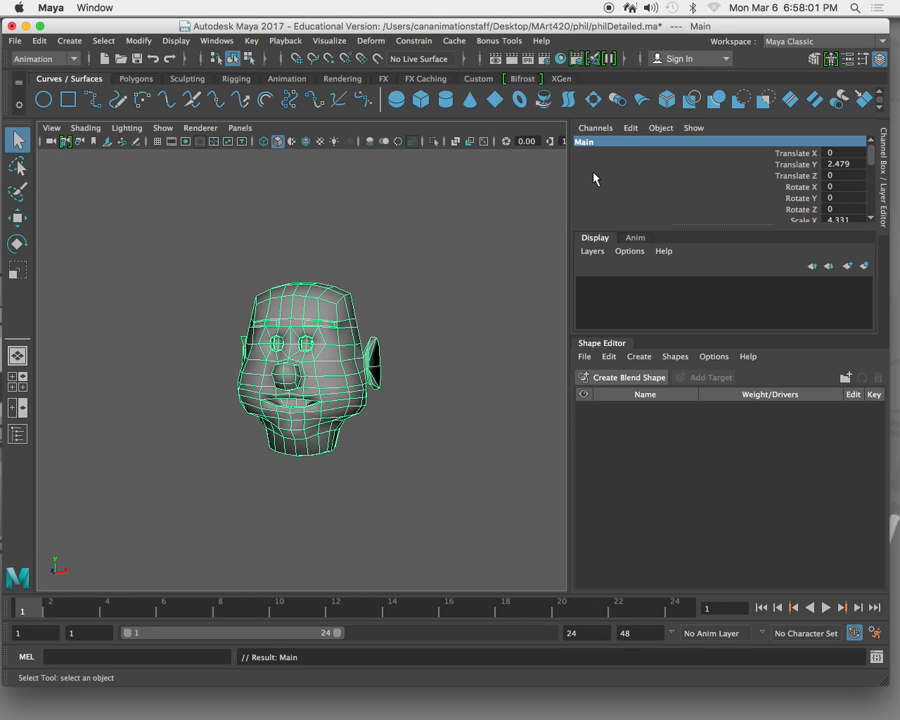
left_click(438, 330)
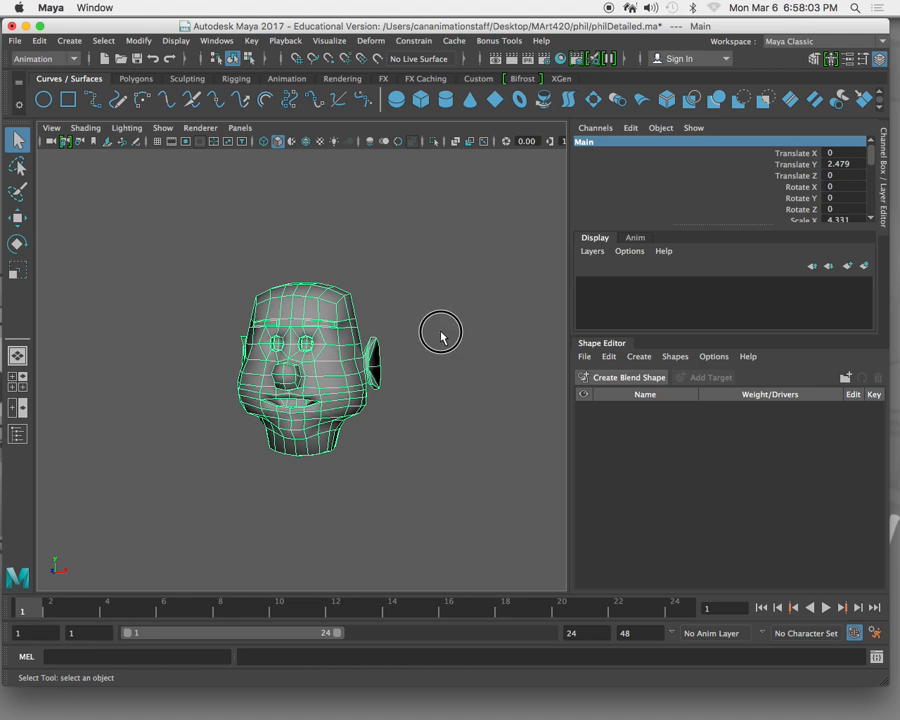
Step: Duplicate the Main head three times, spacing the copies in a row along X with the first at about 5 units
left_click(355, 389)
mouse_move(424, 394)
left_mouse_down("alt")
mouse_move(444, 400)
mouse_move(429, 401)
left_mouse_up("alt")
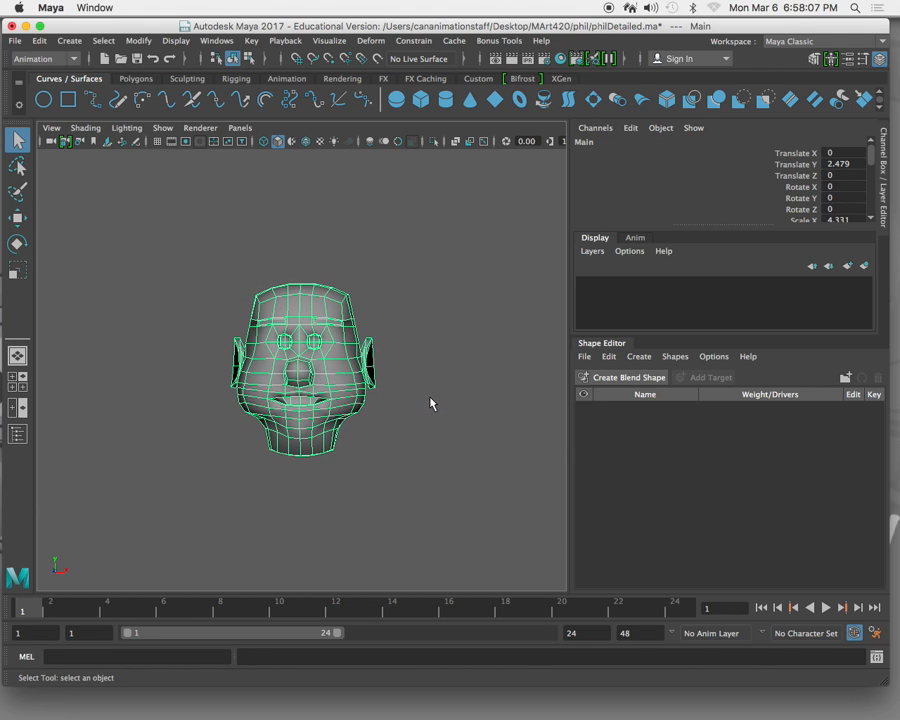
key("ctrl+d")
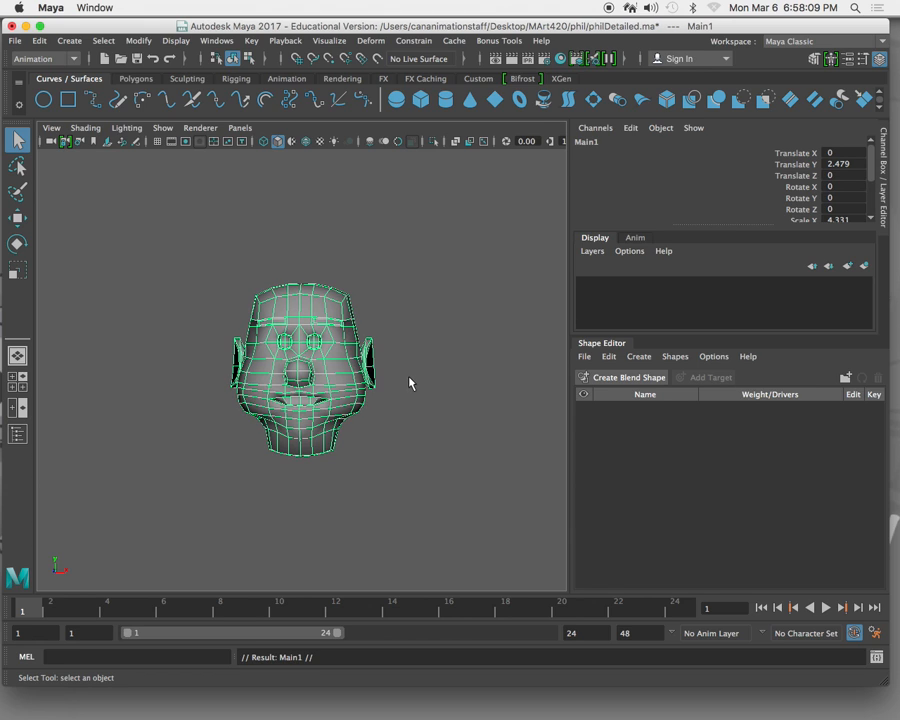
key("w")
left_click_drag(383, 375, 545, 374)
scroll(490, 400, "down", 5)
key("super+d")
left_click_drag(437, 372, 569, 368)
key("super+d")
left_click(336, 399)
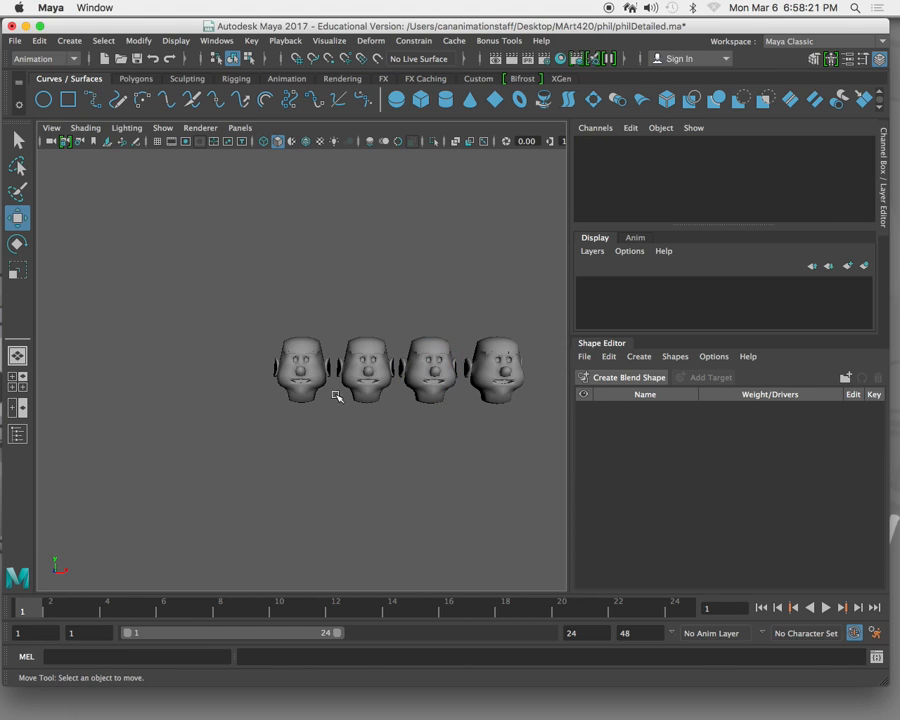
Step: Raise the vertices of the character's right eyebrow on the first head copy beside Main
left_click(362, 385)
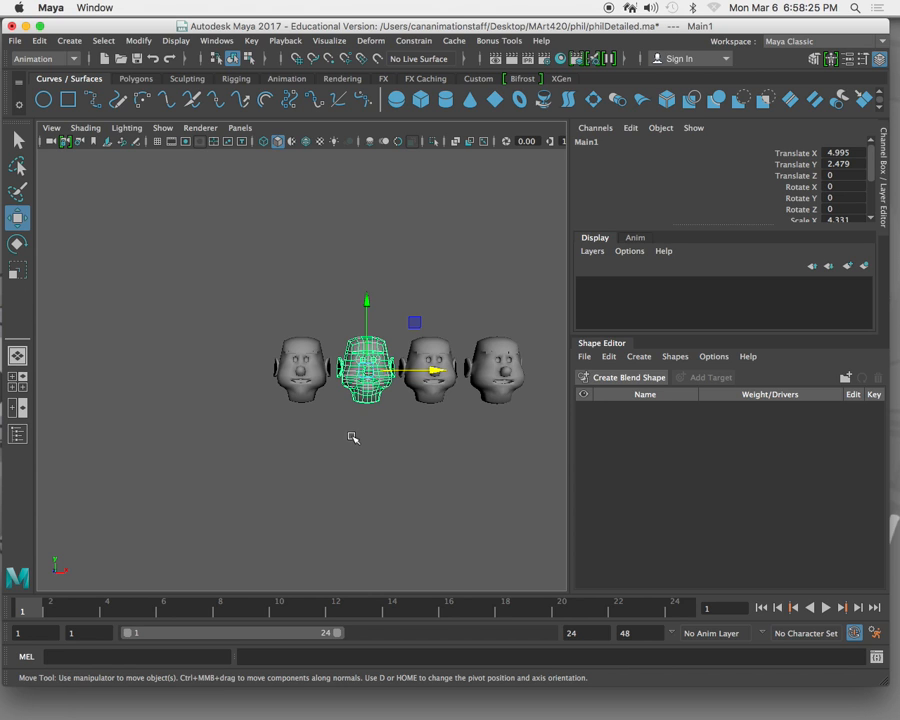
key("f")
left_click(294, 428)
left_click_drag(294, 428, 312, 432, "alt")
right_click_drag(260, 292, 456, 412)
right_click(260, 292)
right_click_drag(260, 292, 192, 292)
left_click_drag(231, 281, 322, 297)
key("4")
left_click_drag(315, 340, 301, 367, "alt")
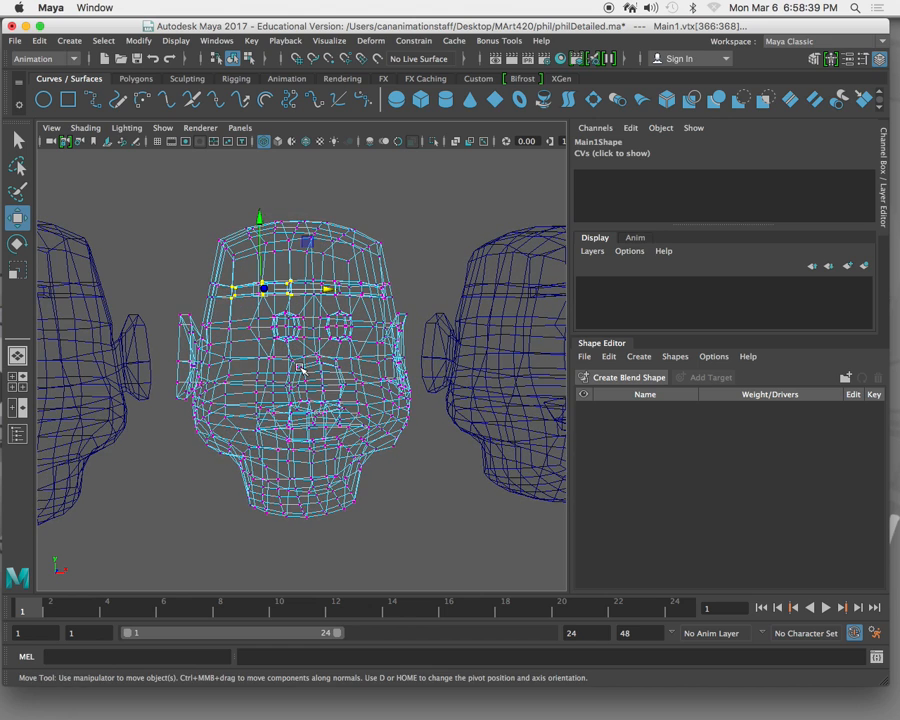
key("5")
left_click_drag(260, 217, 259, 186)
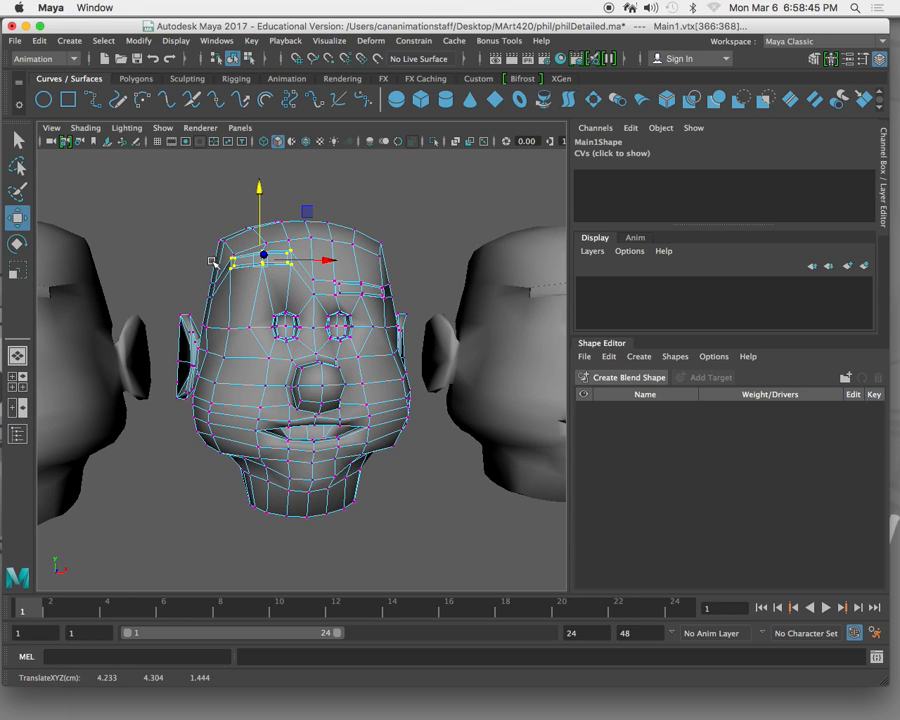
Step: Arch the raised eyebrow by lowering its inner and outer vertices slightly relative to the middle, and return to object mode
left_click(249, 243)
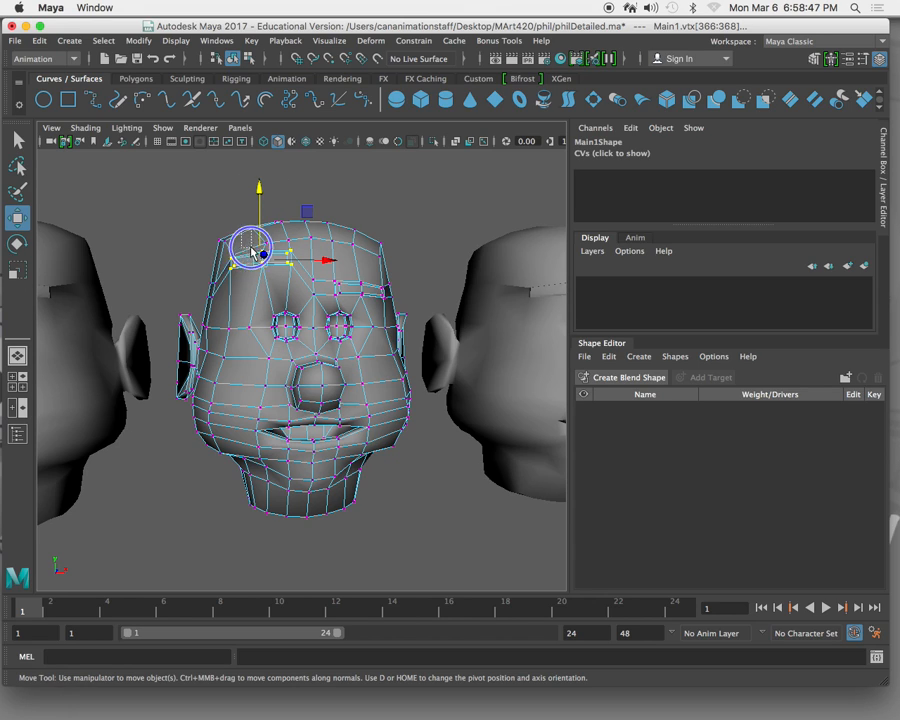
left_click_drag(257, 190, 257, 191)
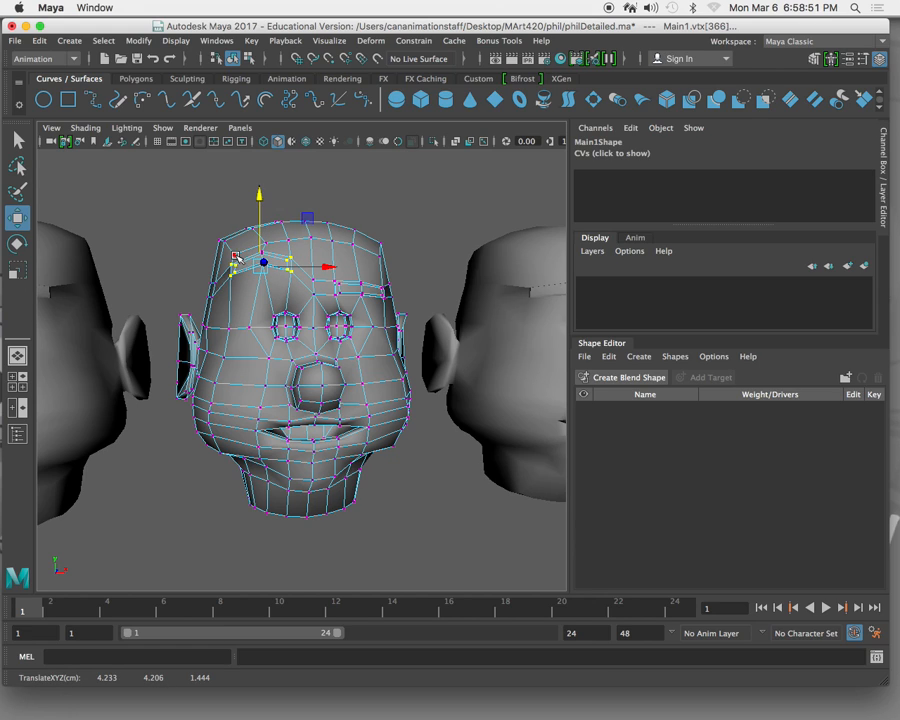
right_click_drag(366, 247, 360, 335)
Step: Rename the reshaped head copy as eyebrow
double_click(577, 142)
type("eye")
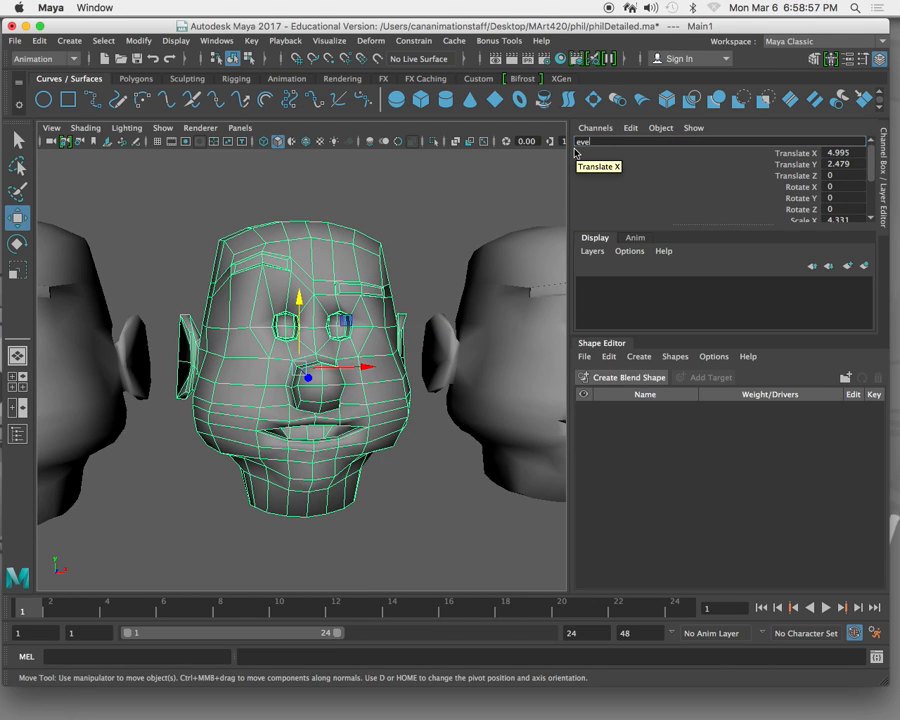
type("brow")
key("Return")
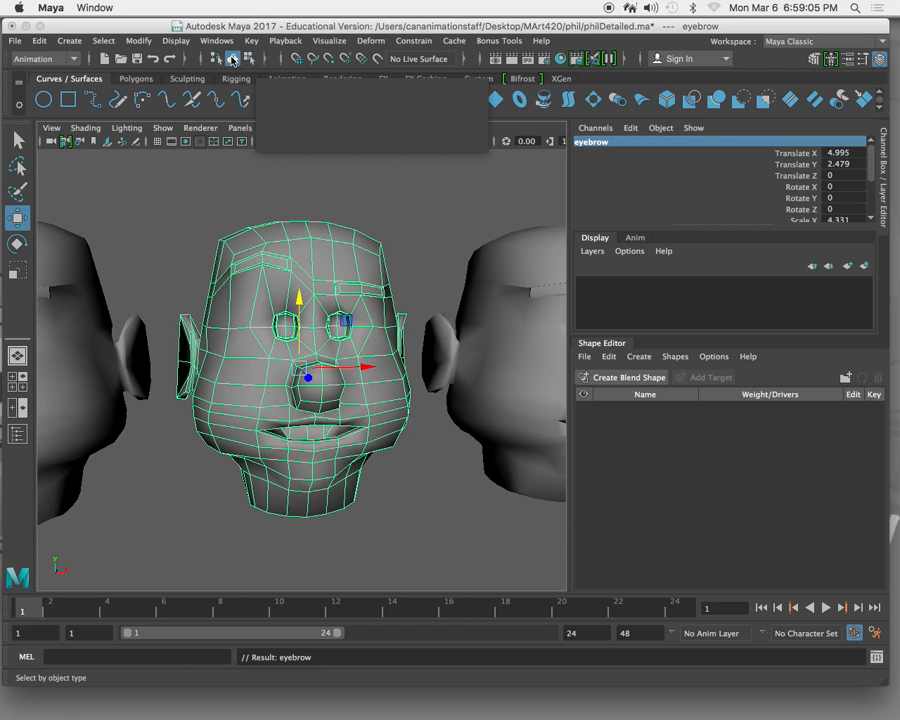
right_click(324, 236)
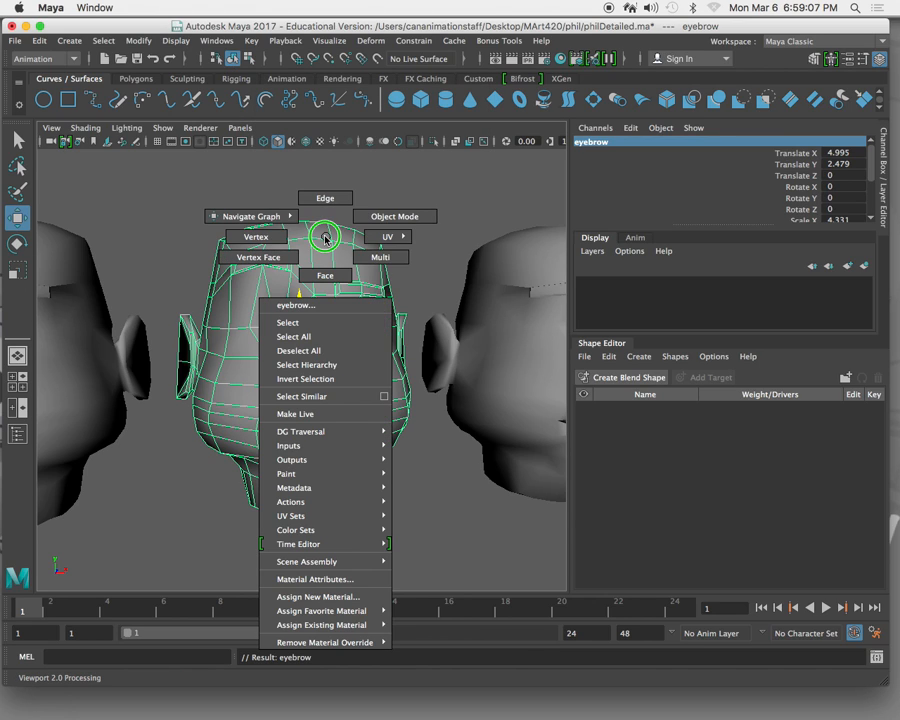
left_click(260, 237)
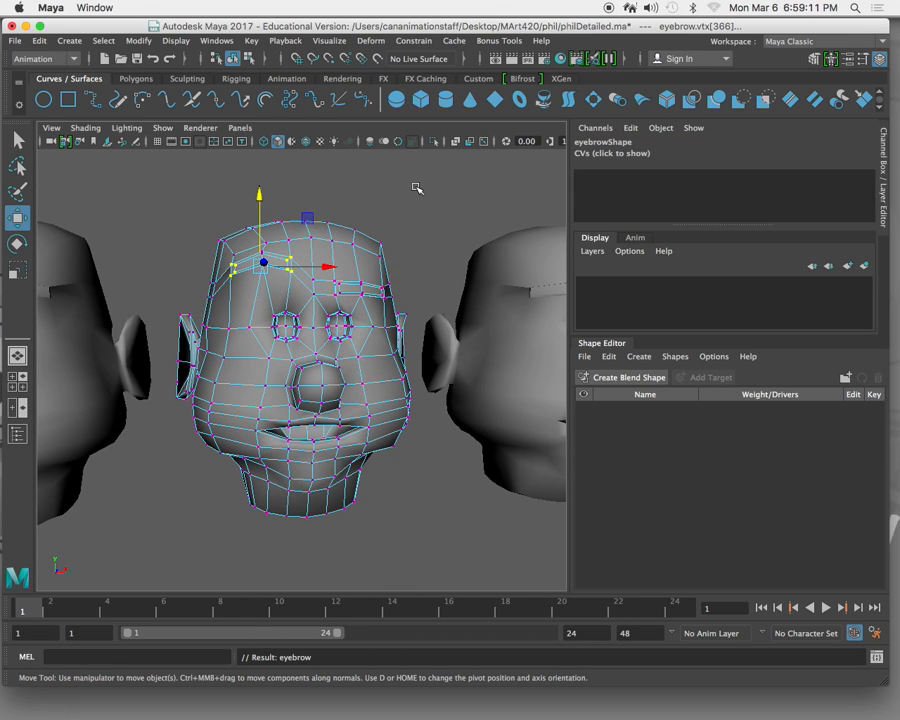
left_click(392, 218)
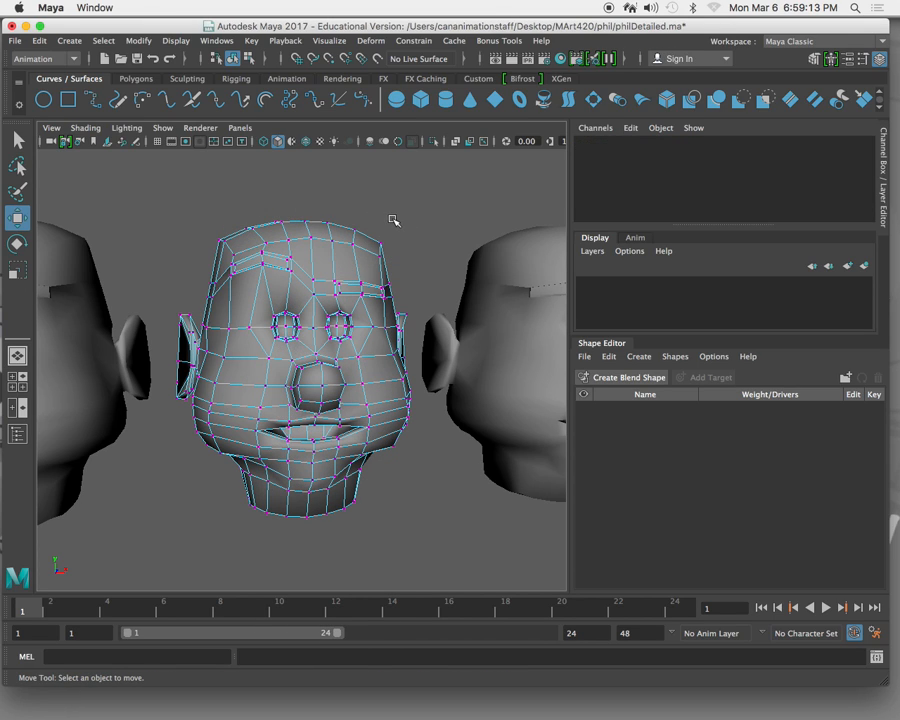
right_click_drag(360, 252, 356, 340)
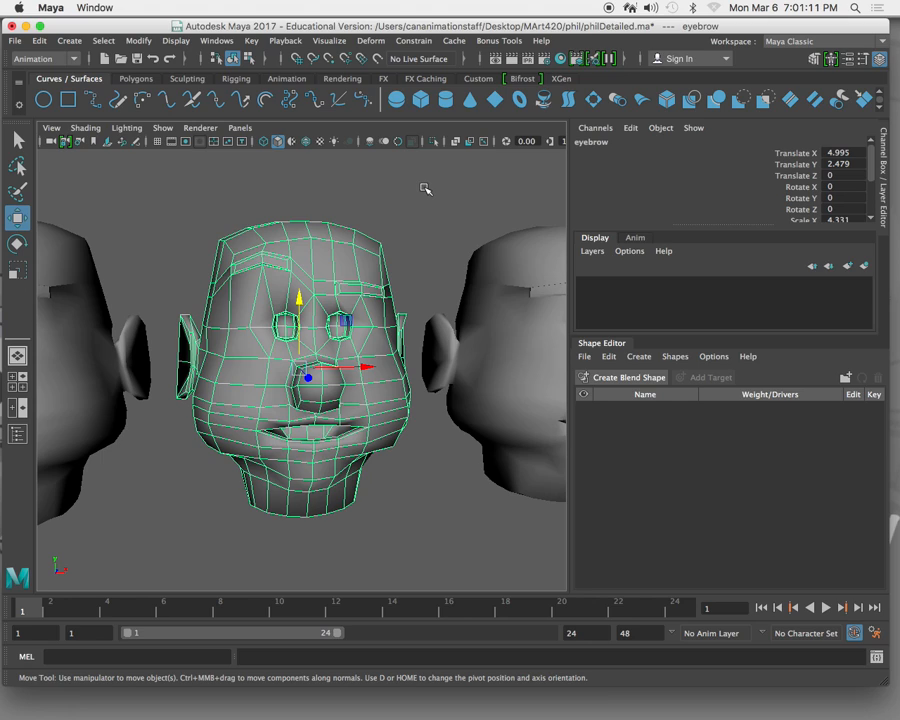
Step: Examine the Select Tool's soft selection and symmetry settings without changing any option
left_click(18, 140)
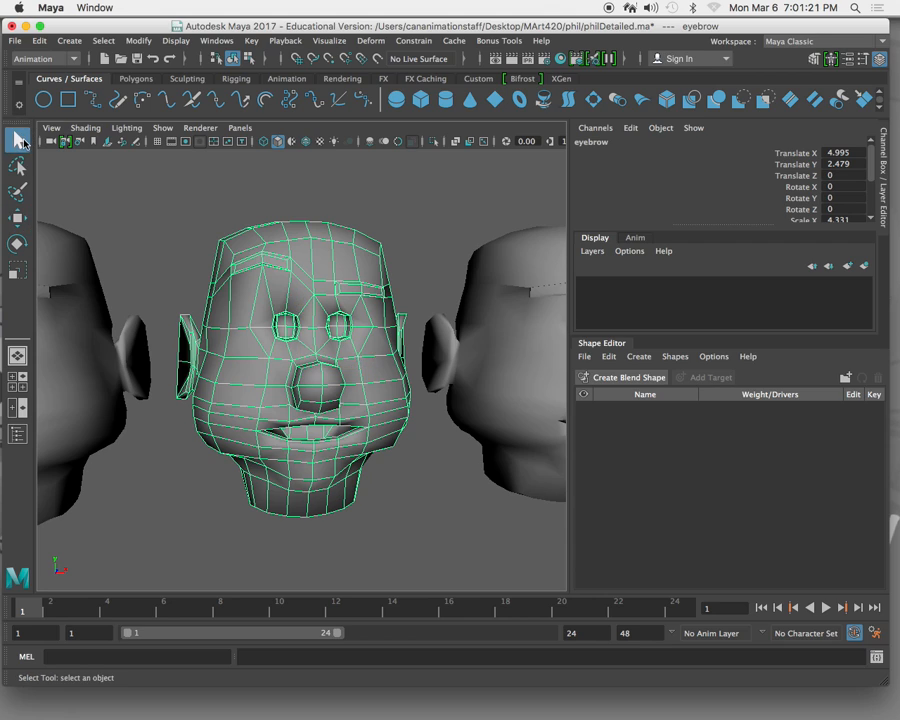
double_click(18, 140)
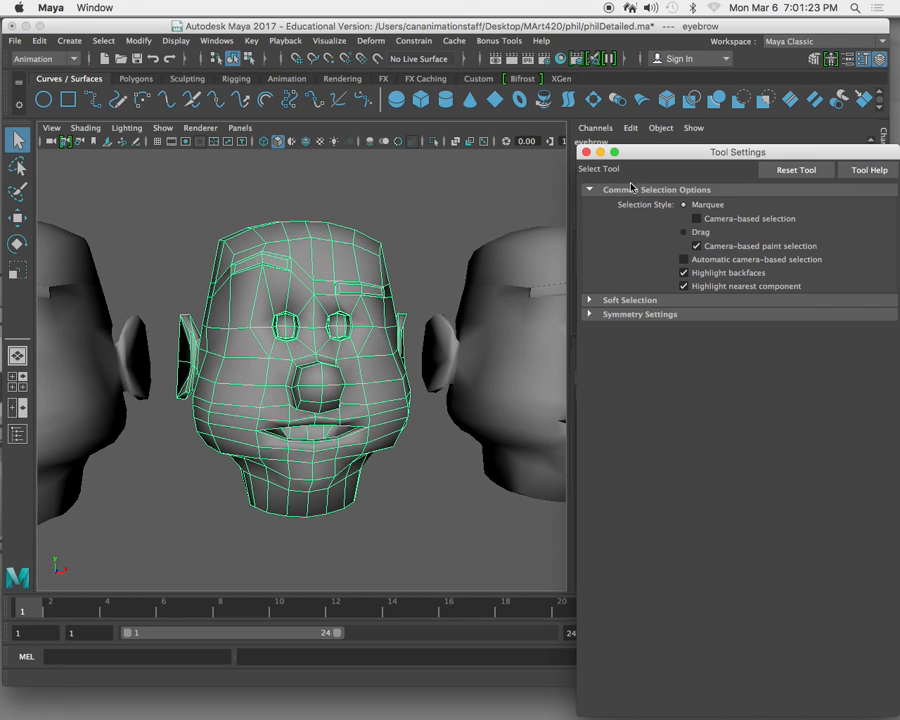
left_click(589, 300)
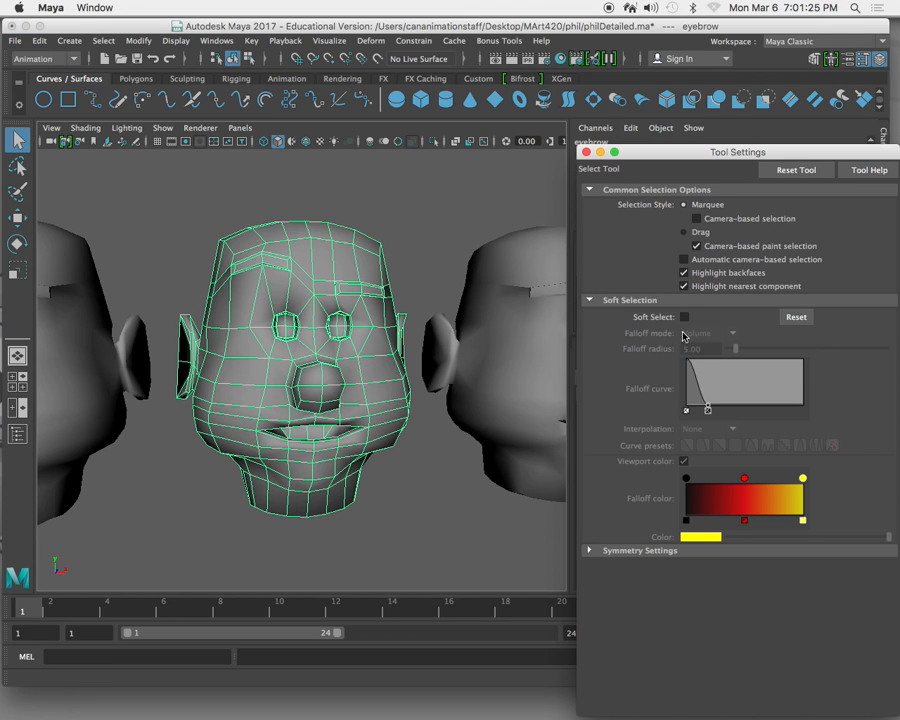
left_click(590, 551)
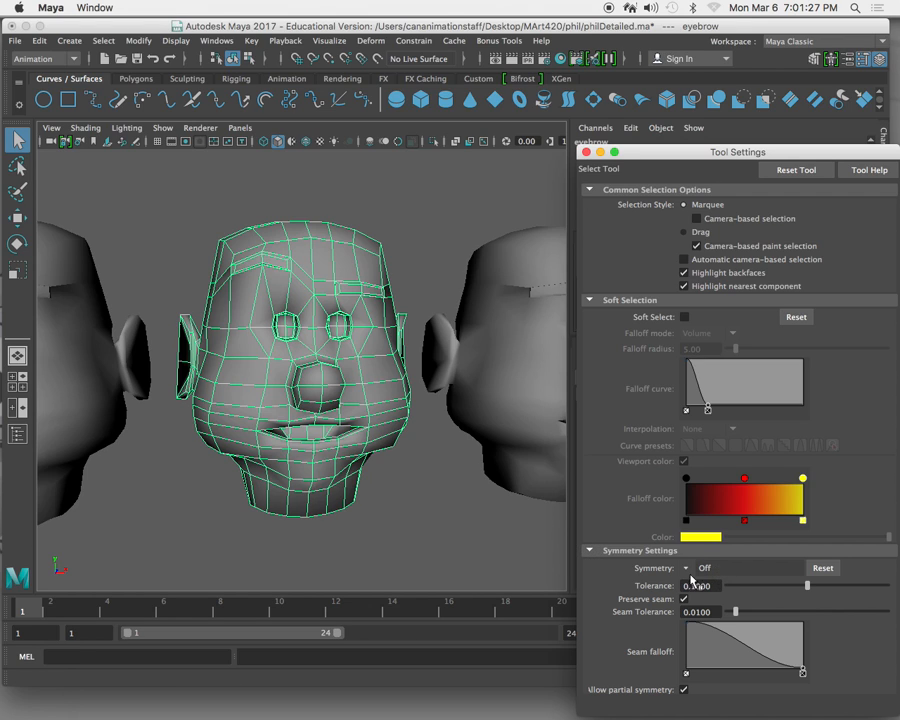
left_click(690, 578)
left_click(690, 578)
left_click(589, 300)
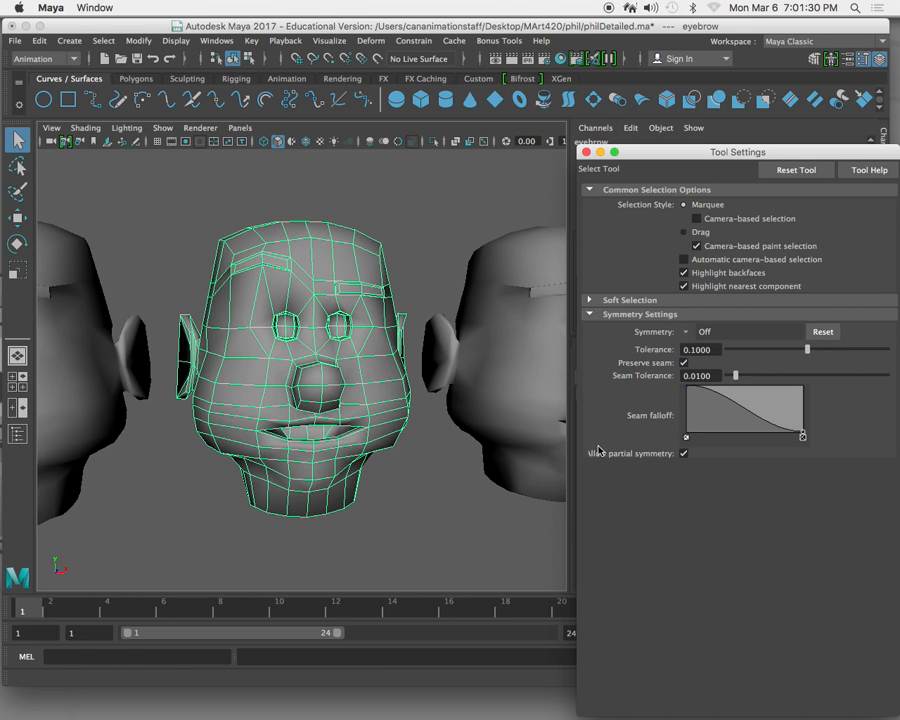
left_click(590, 315)
left_click(586, 152)
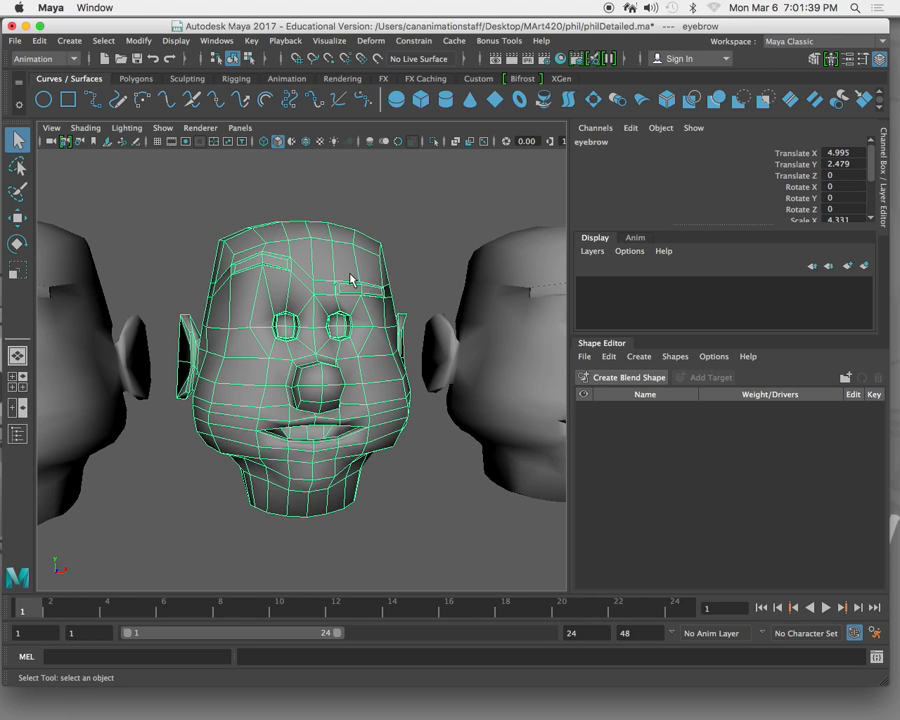
Step: Try Soft Select on the forehead vertex between the eyebrows with a slightly adjusted falloff curve, and turn it off again
double_click(18, 140)
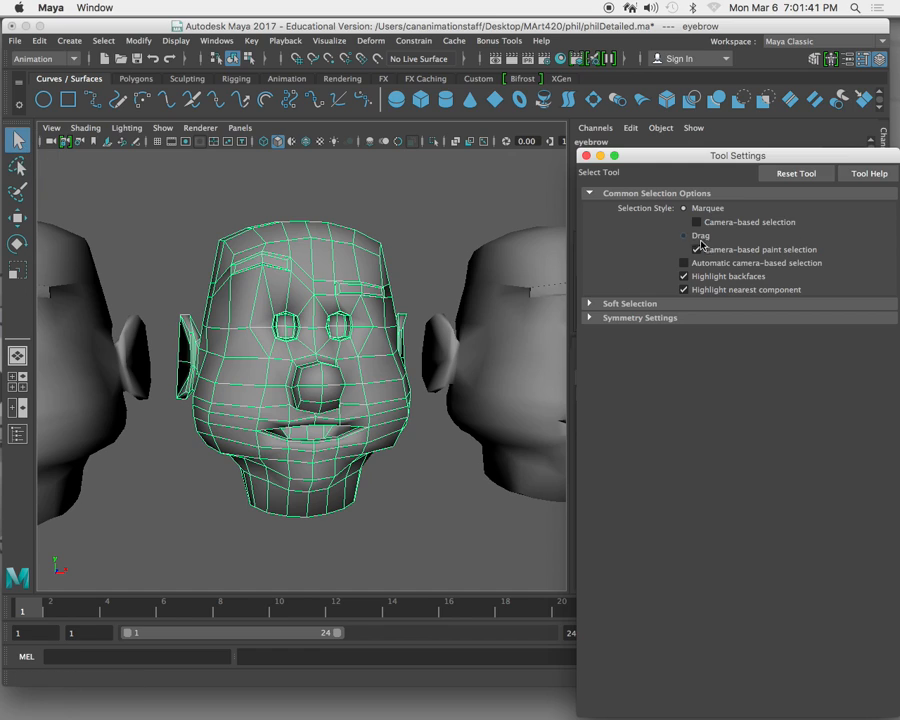
left_click(610, 303)
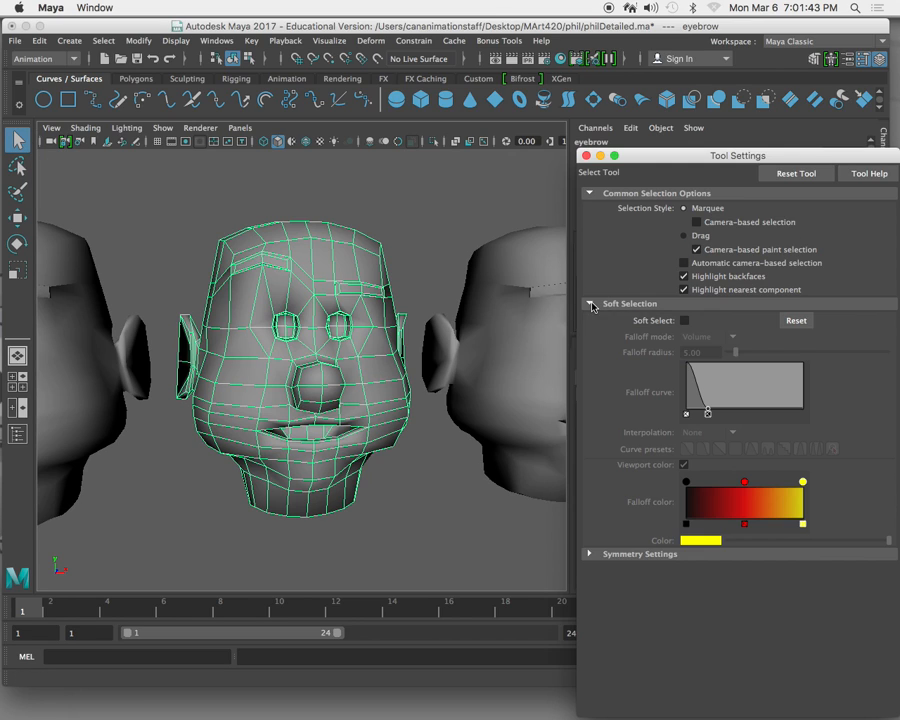
left_click(684, 320)
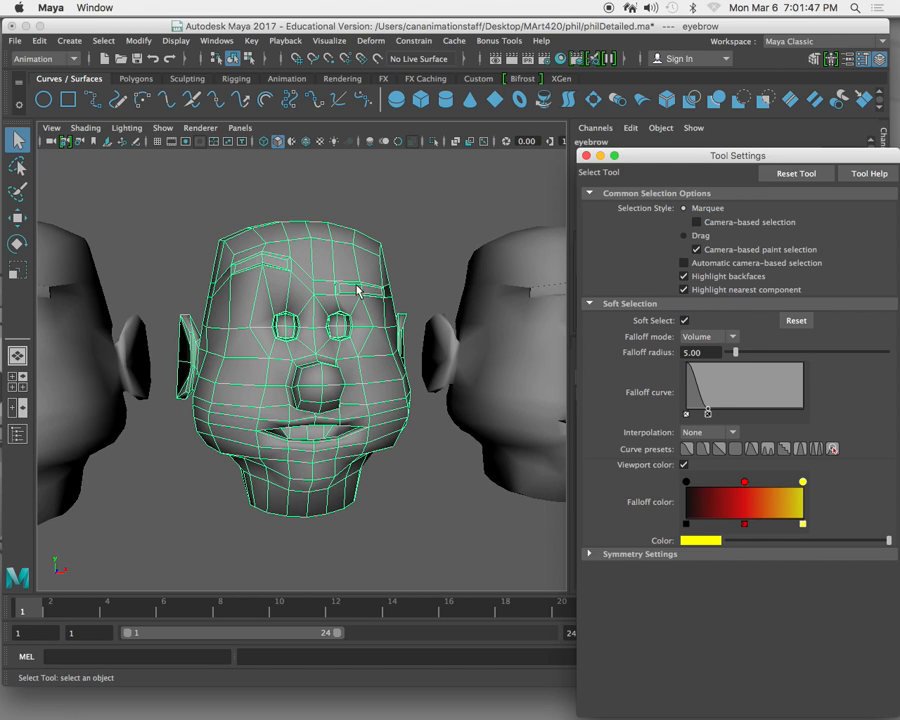
right_click_drag(316, 284, 250, 278)
left_click(313, 283)
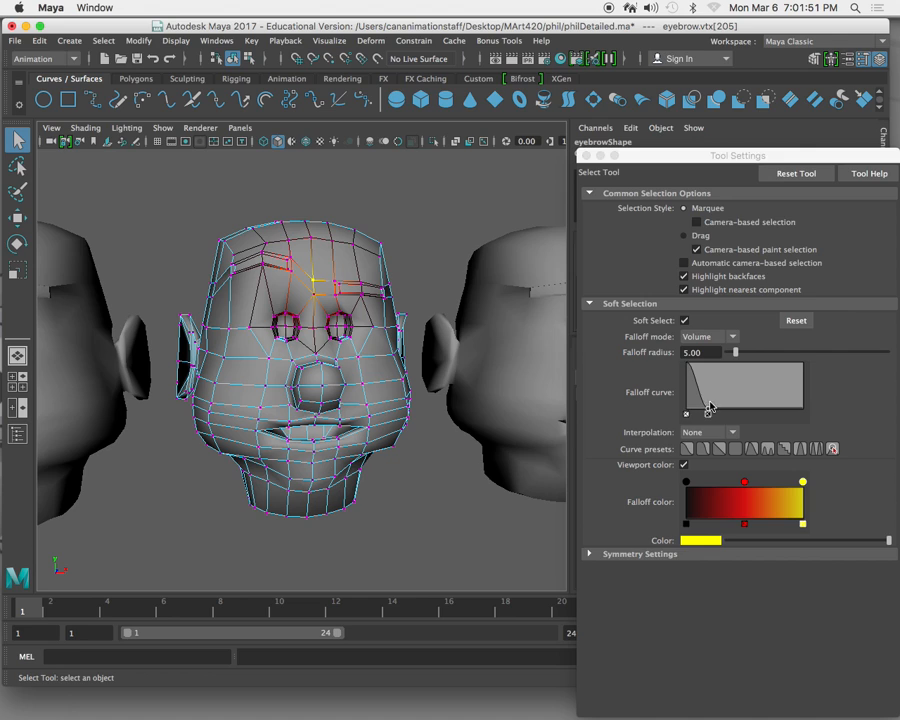
mouse_move(708, 412)
left_mouse_down()
mouse_move(793, 409)
mouse_move(707, 410)
left_mouse_up()
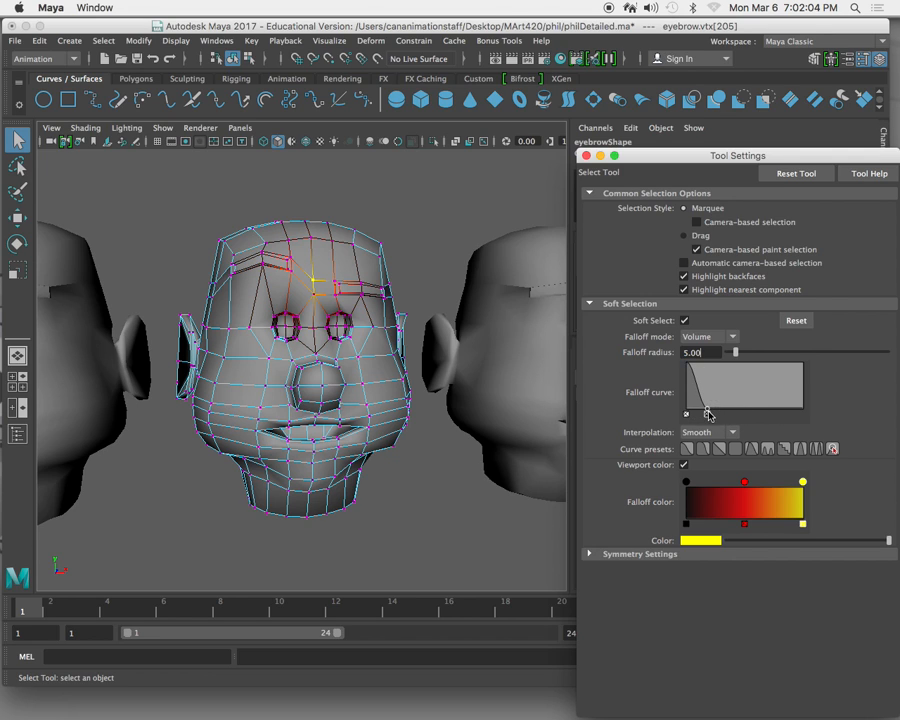
left_click(685, 321)
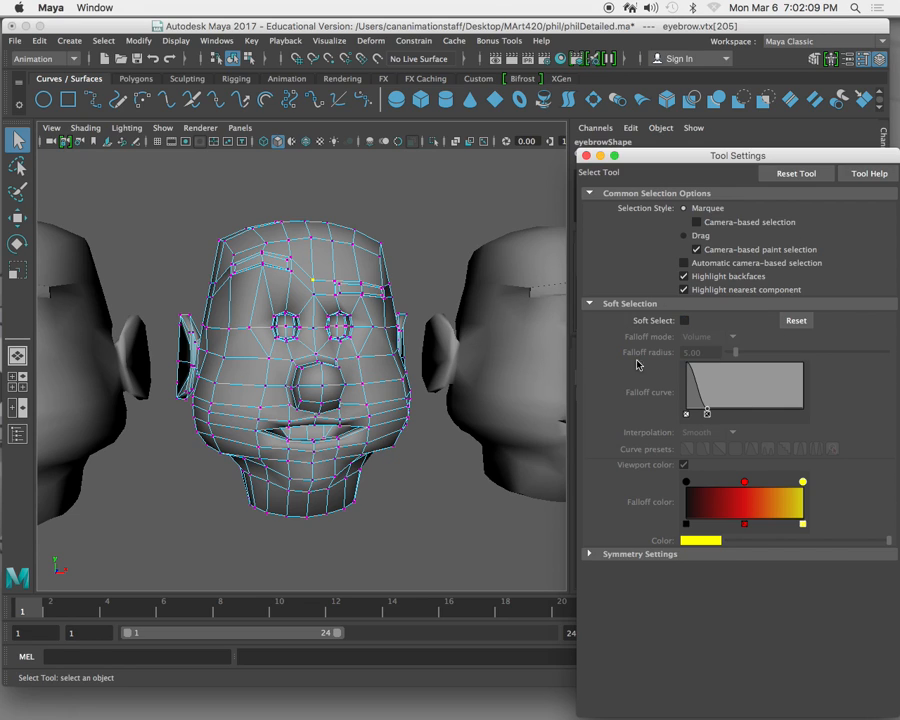
left_click(590, 304)
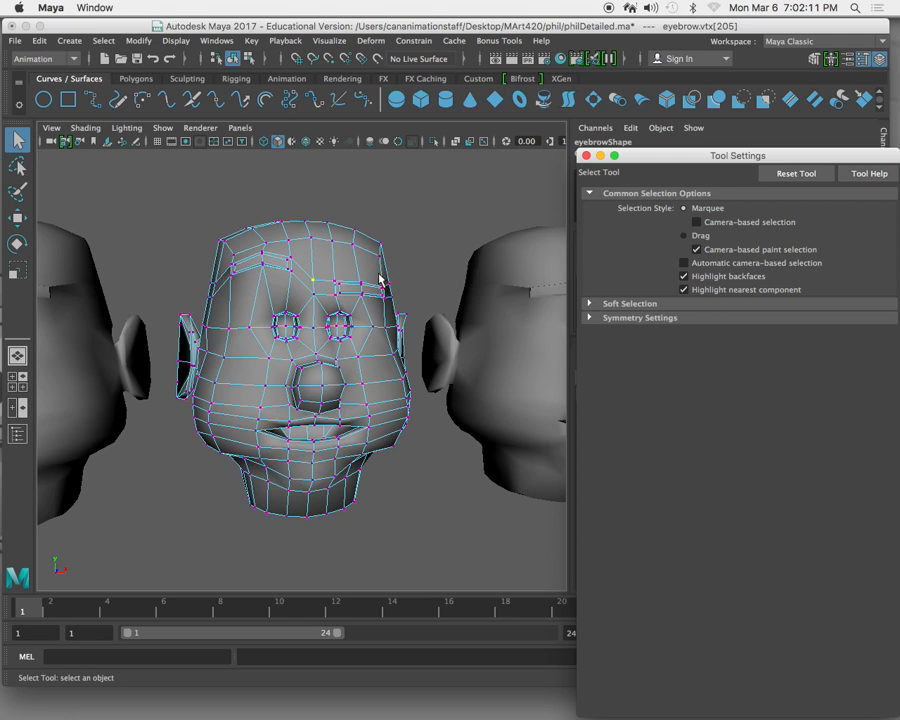
Step: Return the eyebrow head to object mode and deselect it
left_click(353, 243)
right_click_drag(356, 312, 407, 296)
left_click(417, 237)
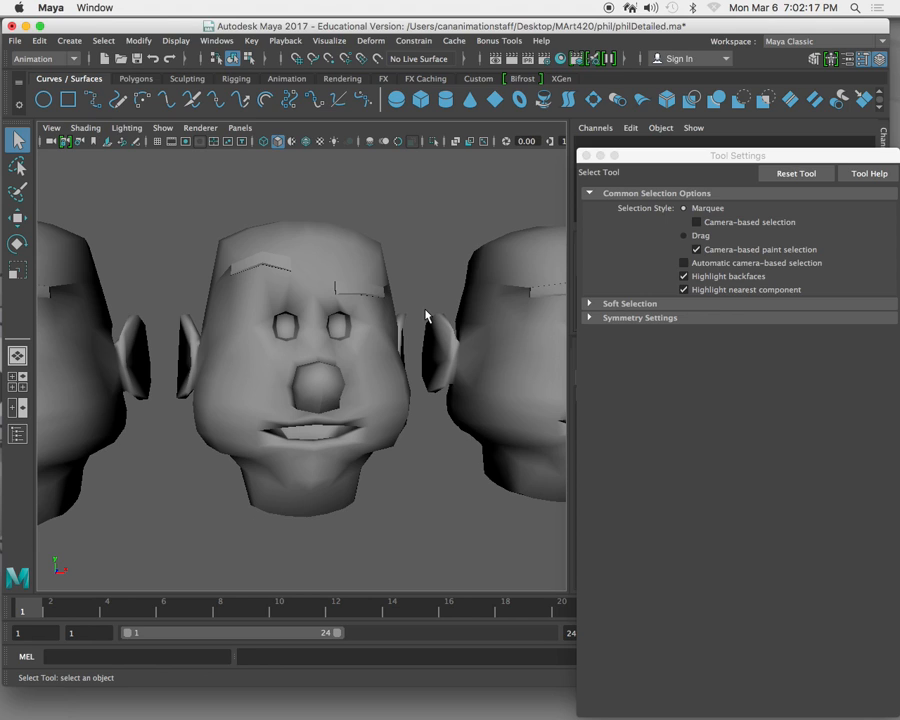
Step: Select the vertices of the Main2 head's right eyebrow, excluding the ones caught on the back of the head
scroll(500, 330, "down", 3)
left_click(480, 334)
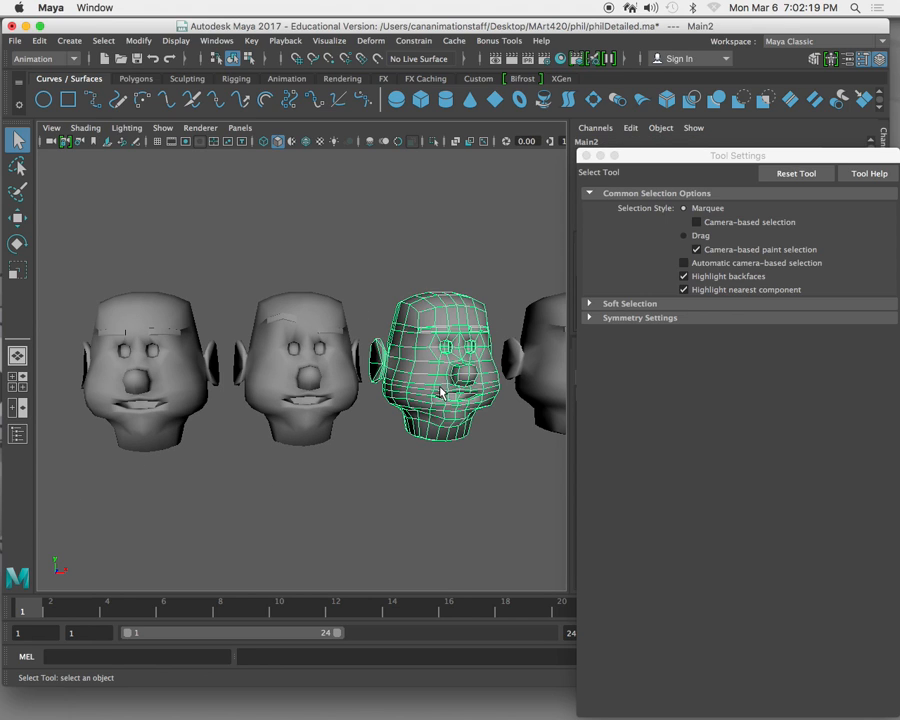
key("f")
right_click_drag(277, 291, 216, 293)
left_click_drag(224, 285, 303, 314)
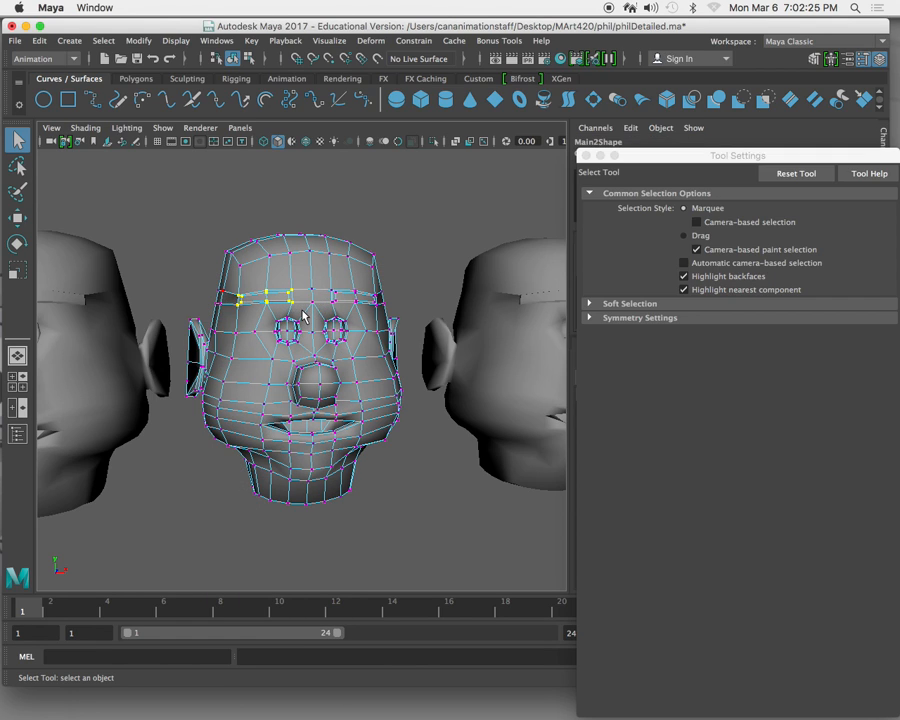
key("4")
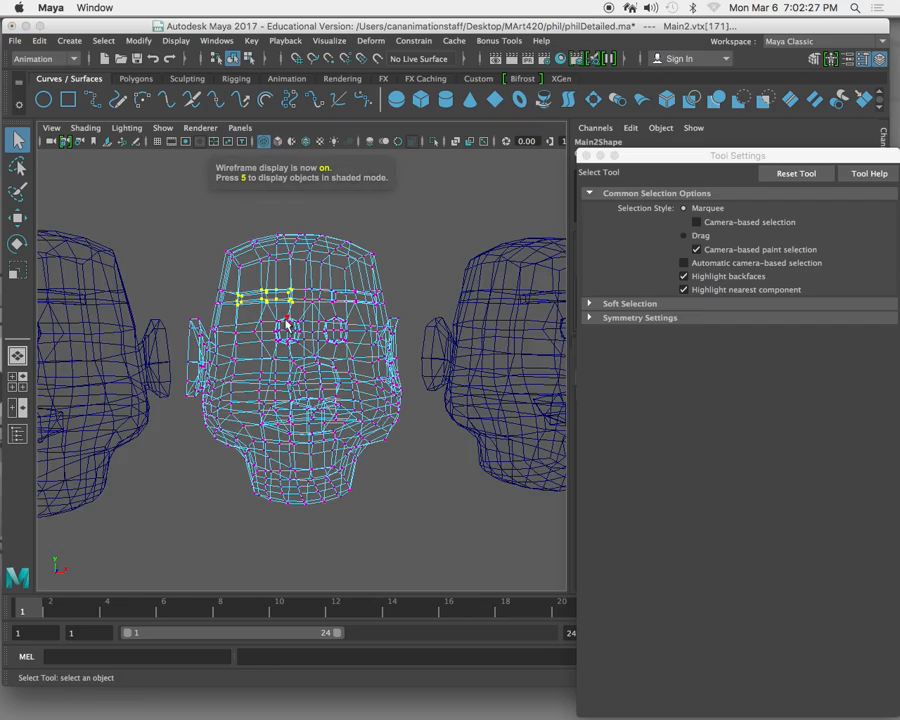
left_click_drag(285, 312, 292, 323, "alt")
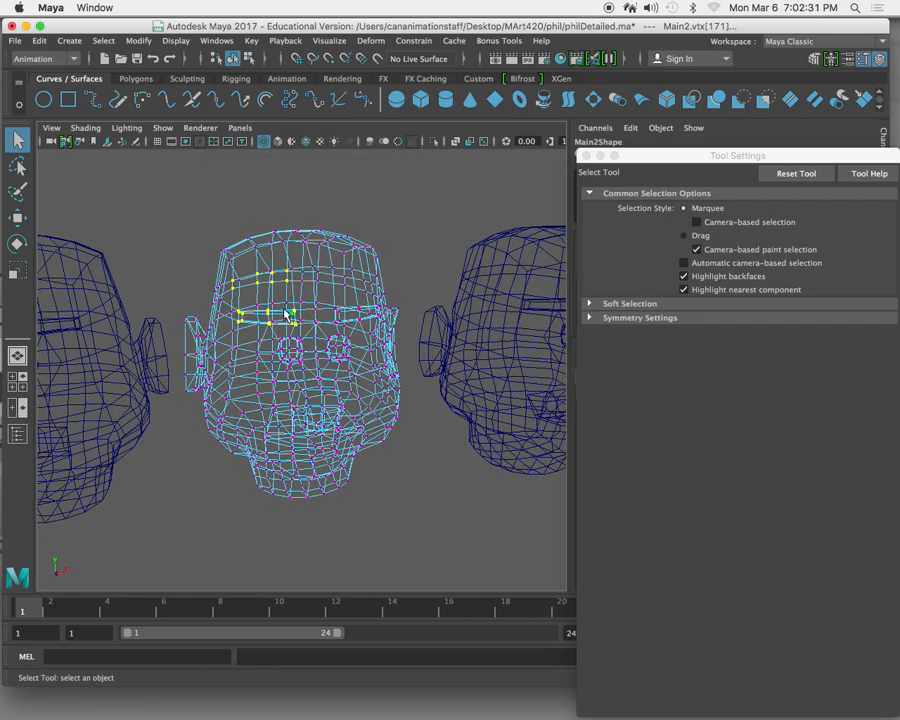
left_click_drag(202, 260, 310, 295, "ctrl")
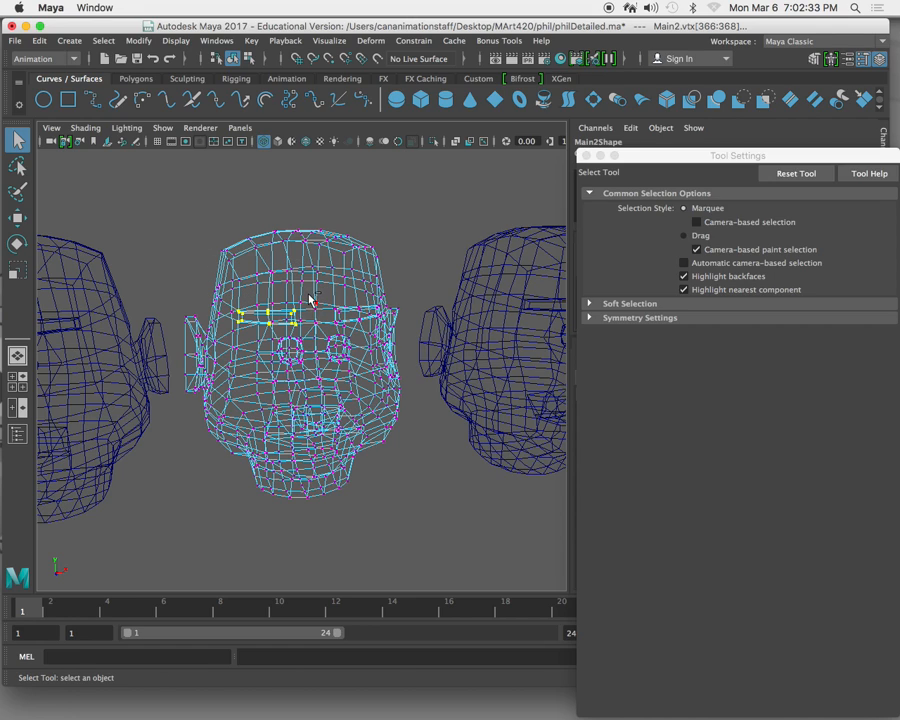
Step: Lower the selected eyebrow slightly toward the eye and shift it inward toward the nose bridge
key("w")
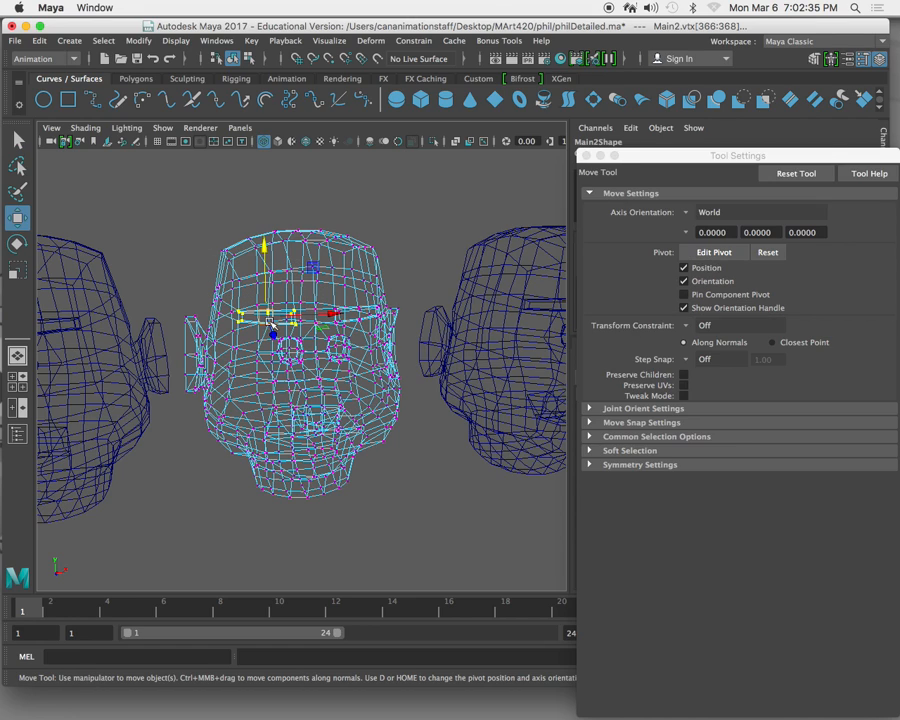
key("5")
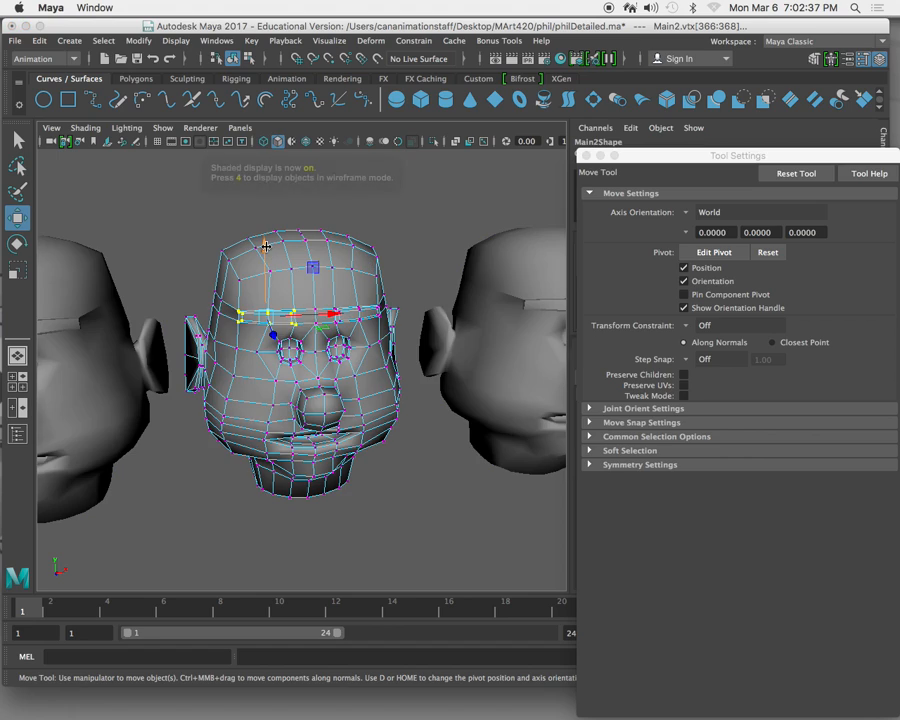
left_click(266, 247)
left_click_drag(266, 247, 262, 253)
left_click_drag(335, 321, 345, 320)
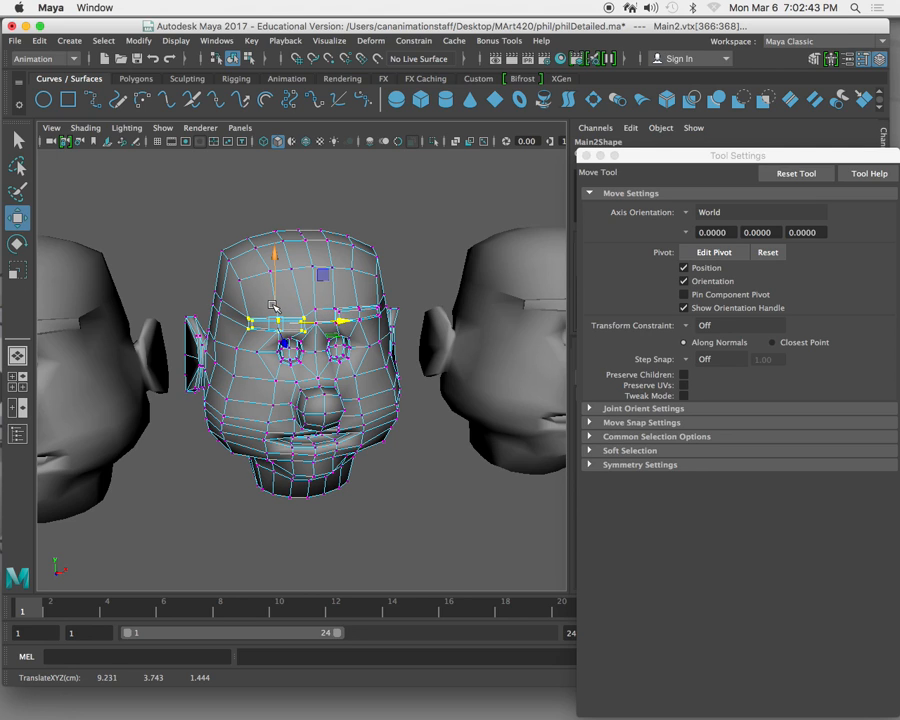
Step: Rotate the lowered eyebrow slightly so its inner end tilts down toward the nose
key("r")
key("e")
left_click(305, 264)
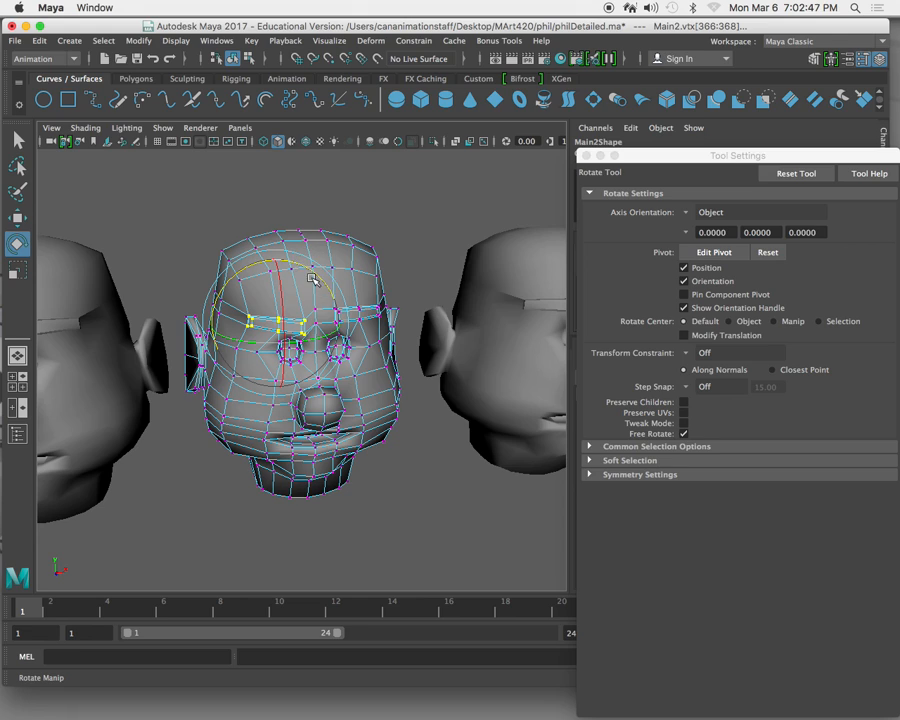
key("q")
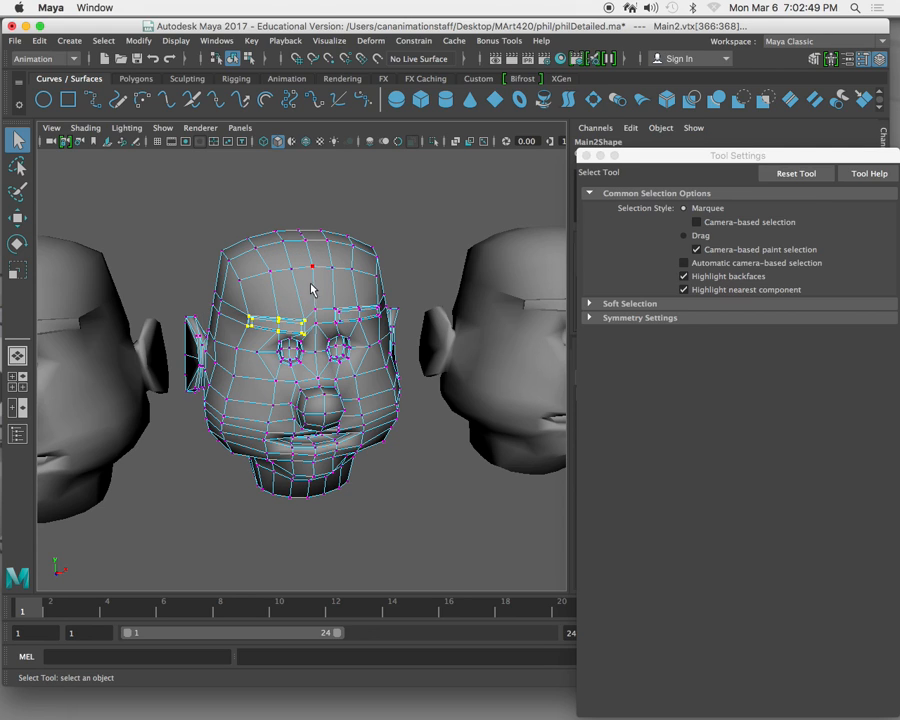
Step: Lower the outer end vertices of the tilted eyebrow slightly and return the head to object mode
left_click(275, 348)
key("w")
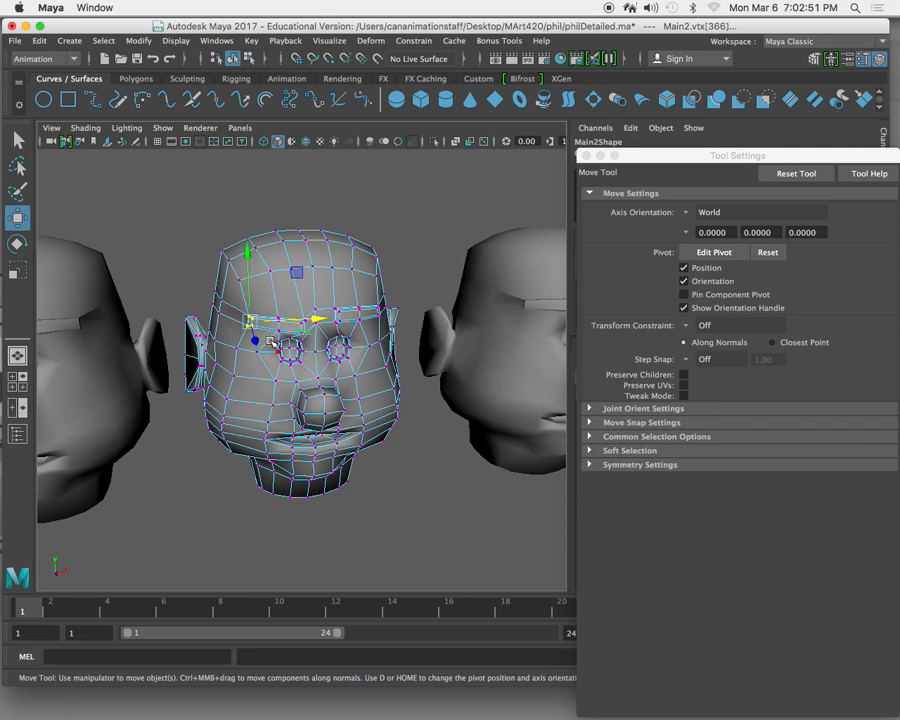
left_click_drag(247, 252, 251, 263)
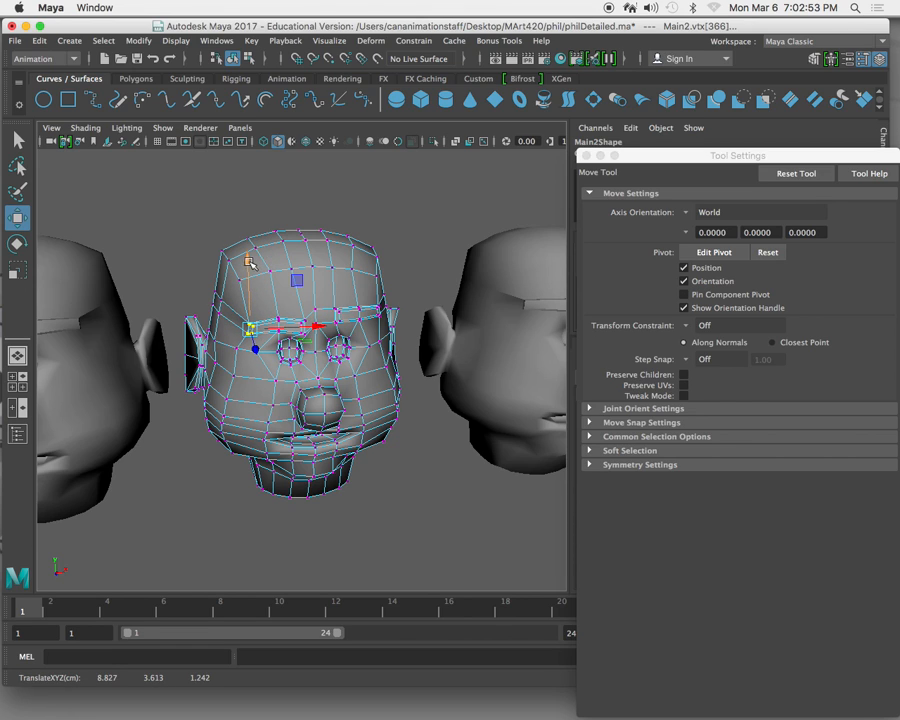
right_click_drag(347, 264, 346, 358)
Step: Close the tool settings window and rename the head with the lowered eyebrow as eyebrwDwn
scroll(408, 252, "down", 4)
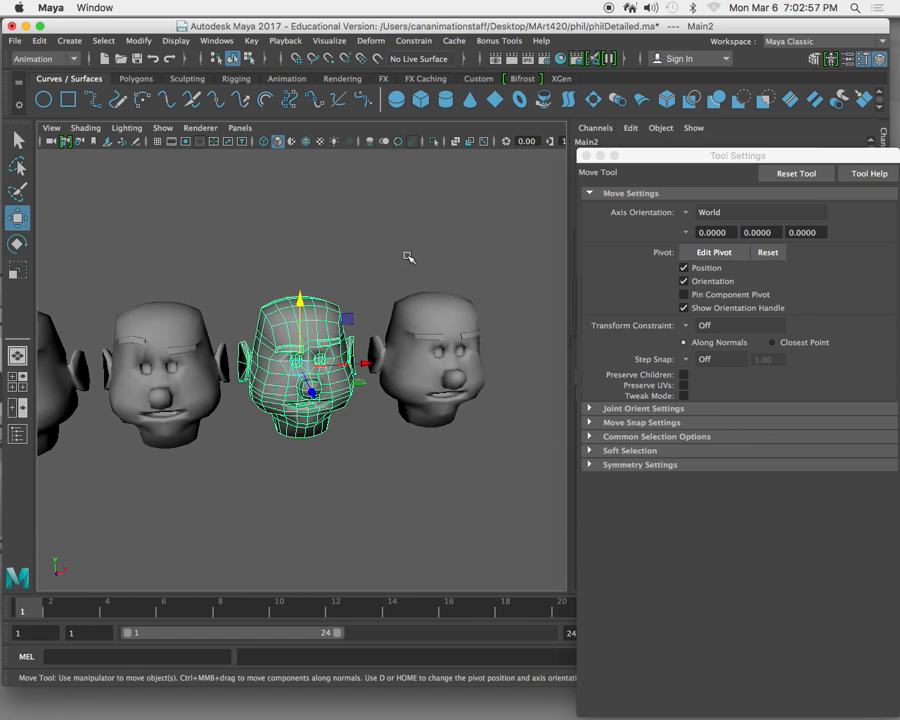
left_click(177, 318)
left_click(597, 157)
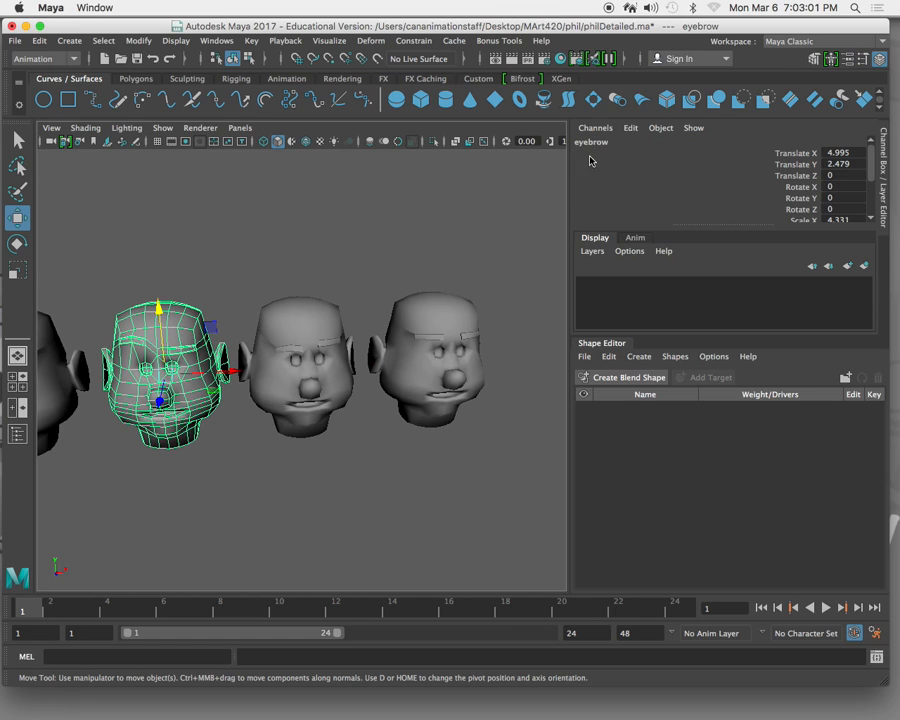
left_click(293, 325)
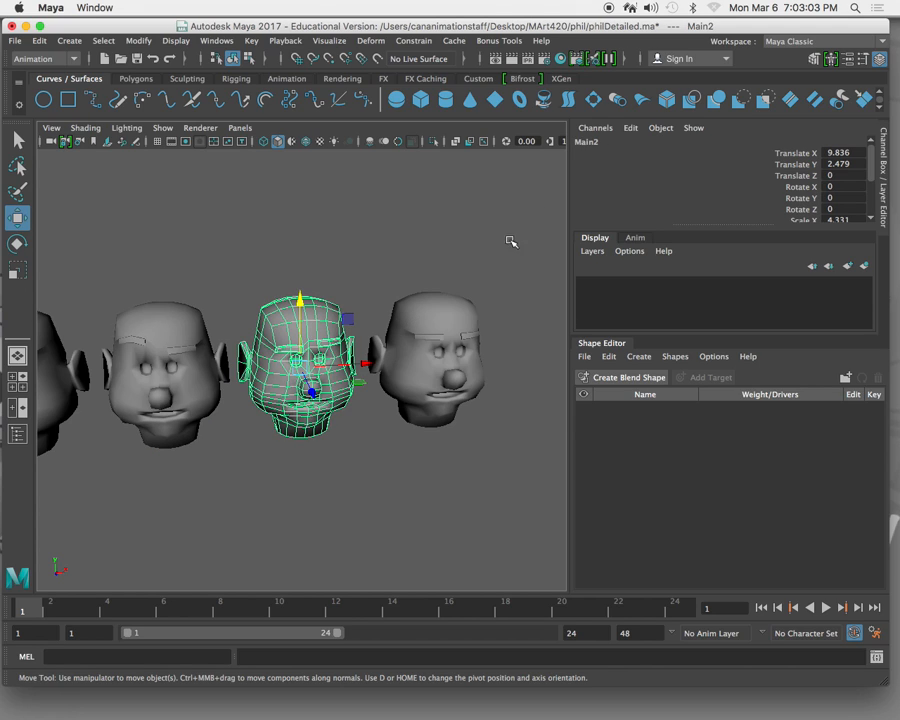
left_click(590, 143)
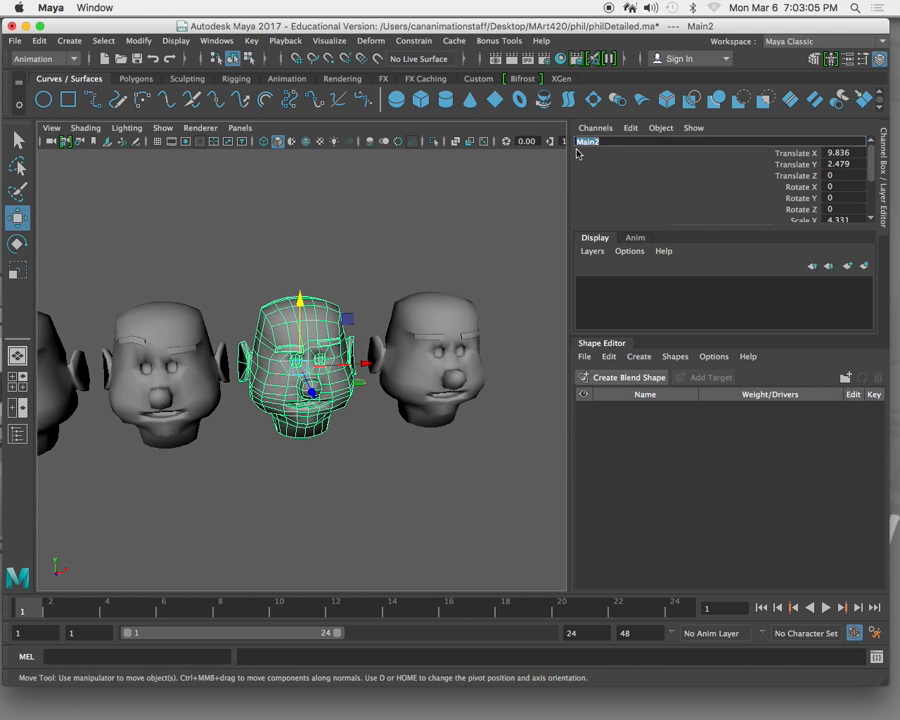
type("eyebrw")
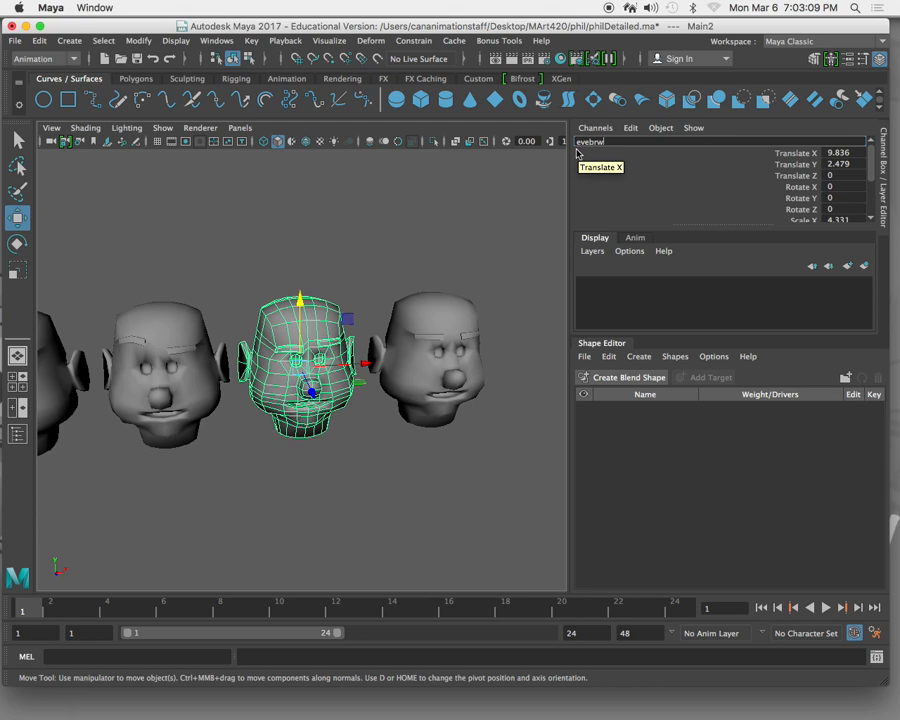
type("Dwn")
key("Return")
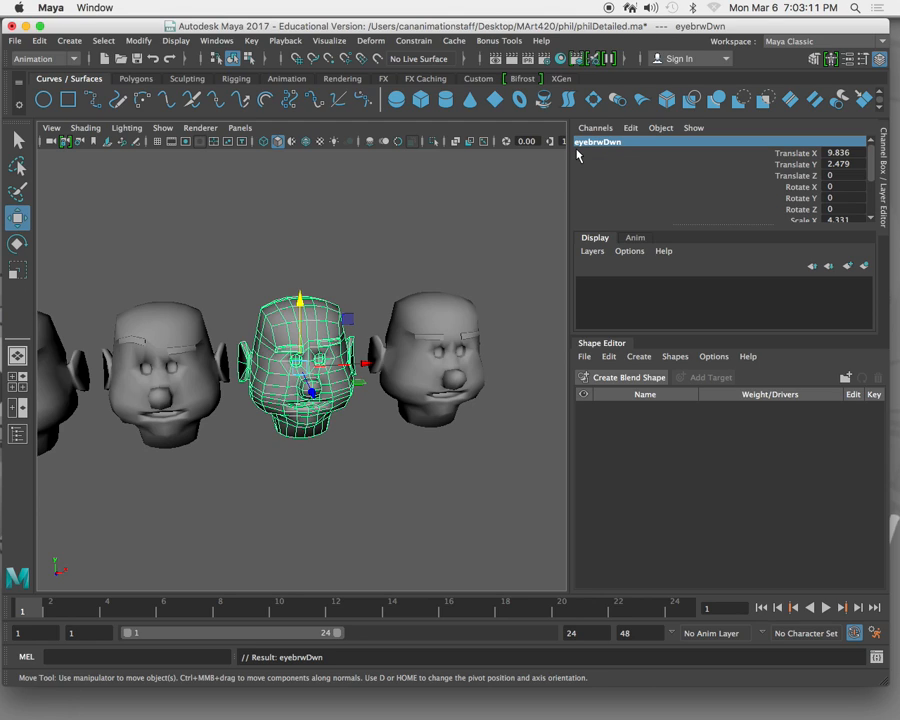
Step: Switch the Main3 head to vertex editing and select all vertices around its right eye
left_click(427, 352)
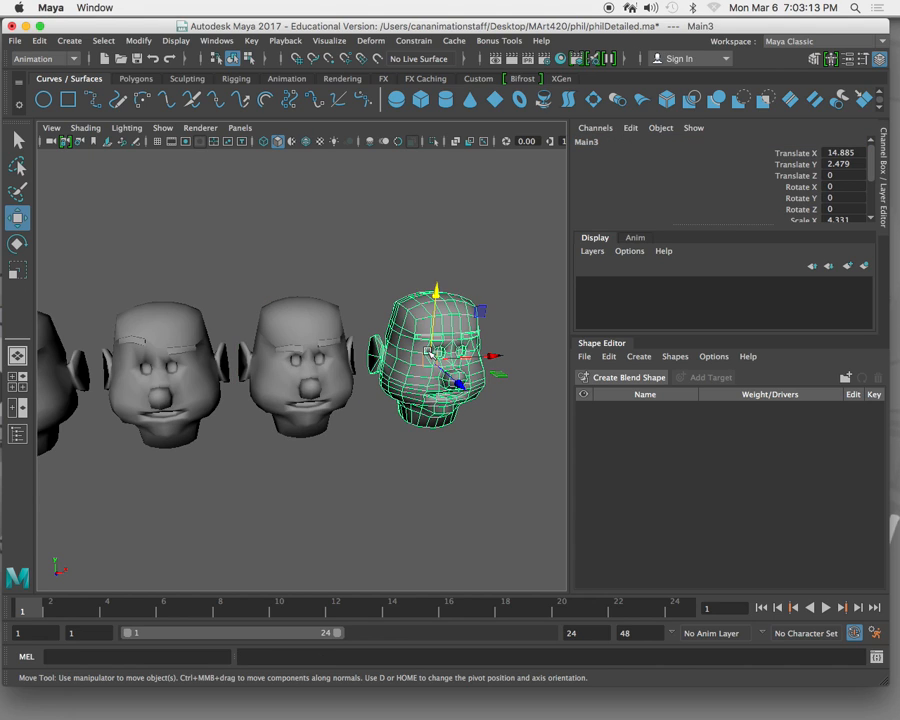
right_click_drag(428, 301, 366, 300)
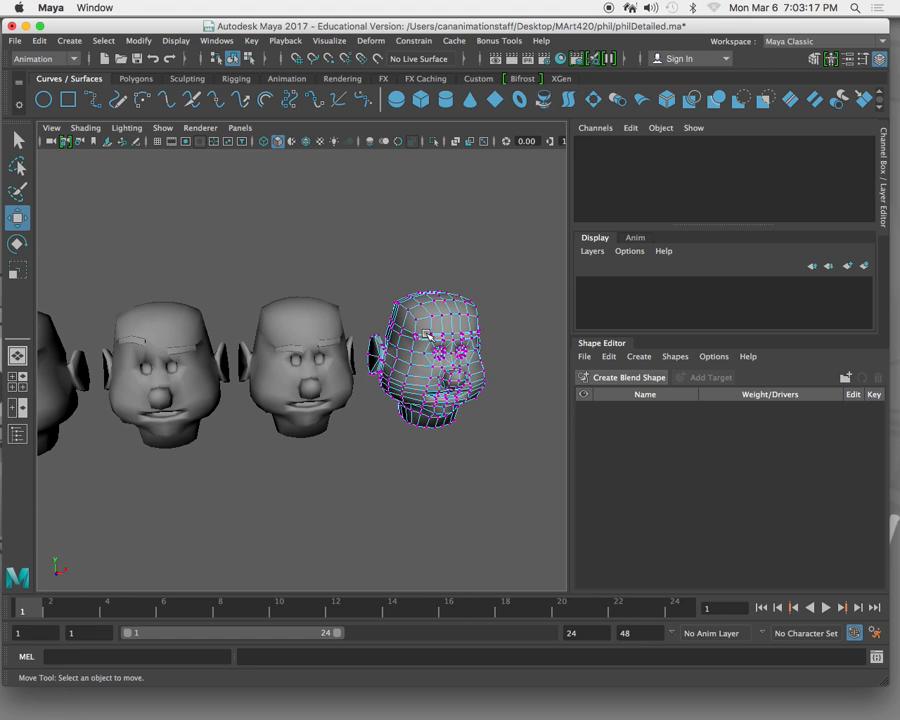
left_click_drag(417, 318, 461, 379, "ctrl+alt")
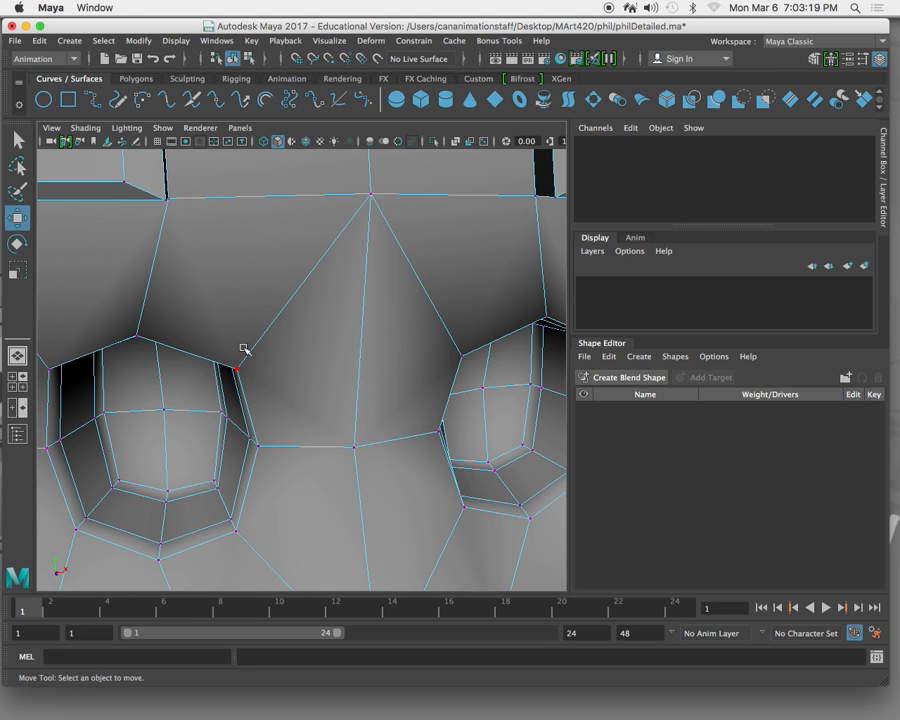
scroll(270, 326, "up", 3)
scroll(320, 342, "down", 5)
left_click_drag(296, 364, 307, 342, "alt")
left_click_drag(180, 226, 331, 371)
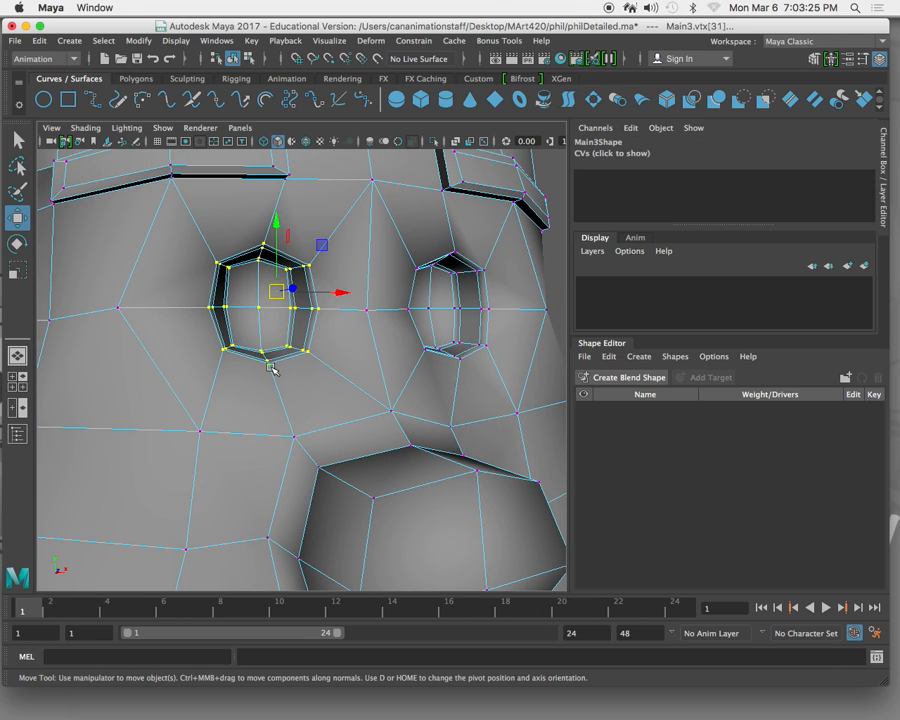
Step: Remove the back-of-head vertices from the selection so only the right eye's vertices stay selected
key("4")
left_click_drag(258, 368, 269, 391, "alt")
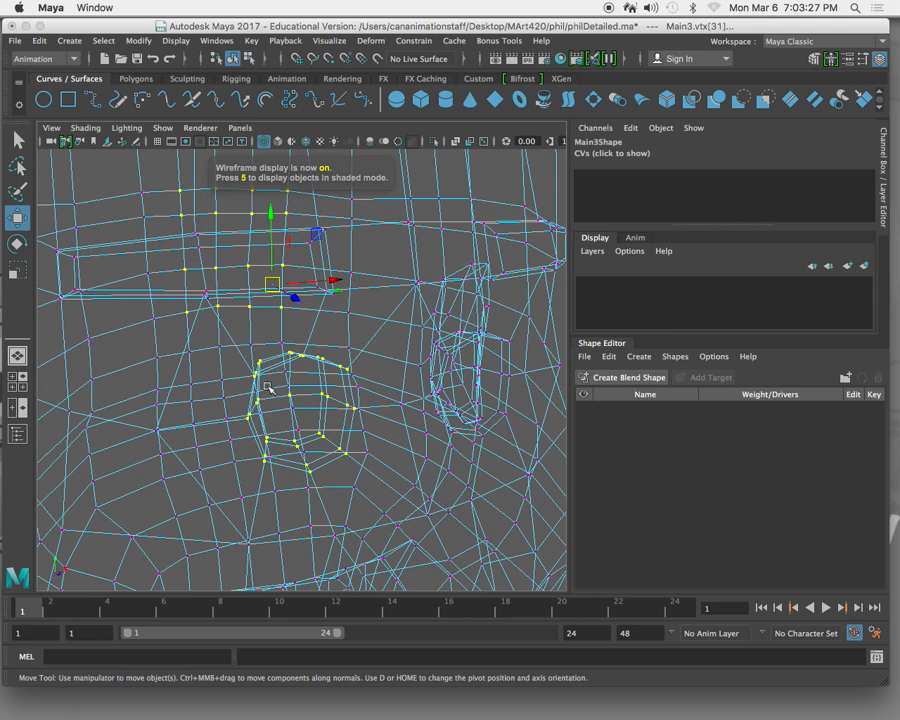
scroll(268, 386, "down", 5)
left_click_drag(192, 230, 323, 350, "ctrl")
left_click_drag(348, 408, 331, 400, "alt")
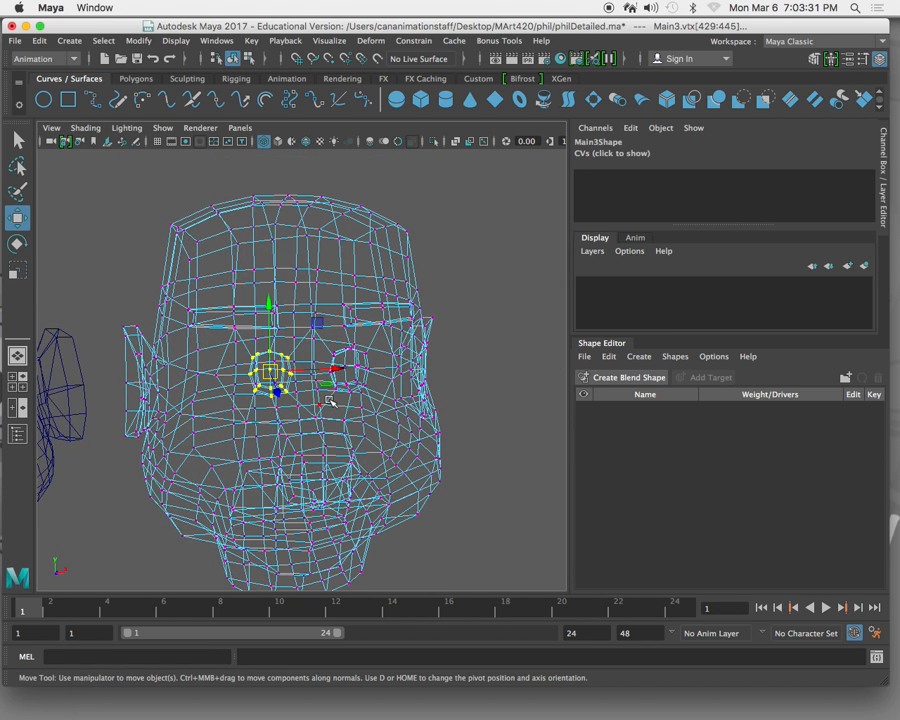
Step: Scale the right eye's vertices nearly flat vertically and slightly wider to close the eye, and return to object mode
key("r")
key("5")
left_click_drag(269, 310, 267, 358)
left_click_drag(332, 369, 350, 366)
left_click_drag(271, 310, 276, 334)
right_click_drag(353, 252, 351, 341)
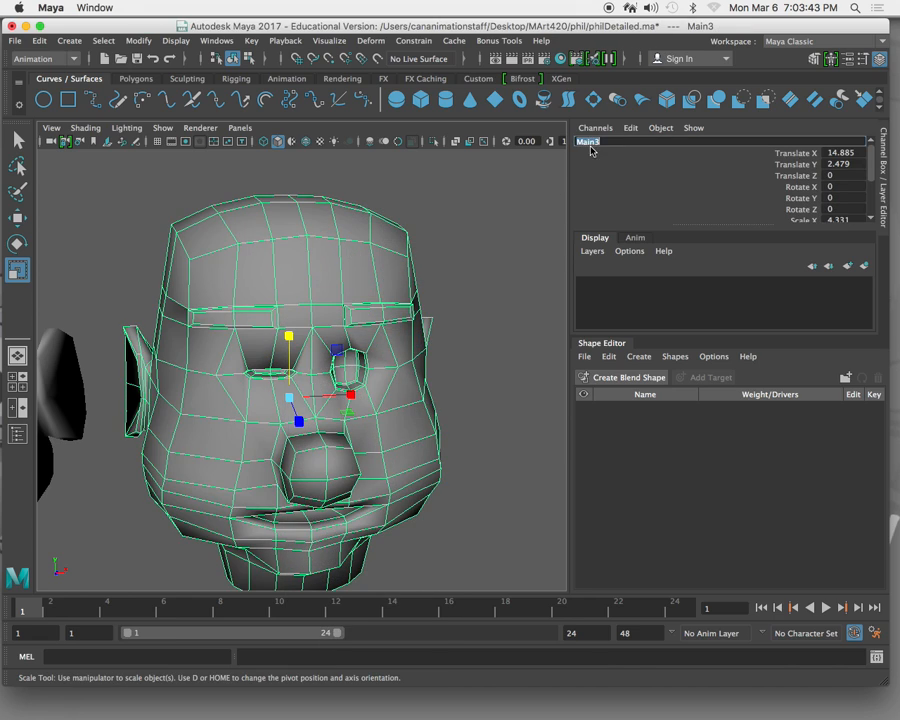
Step: Rename the head with the closed eye as RghtEyeWnk
type("R")
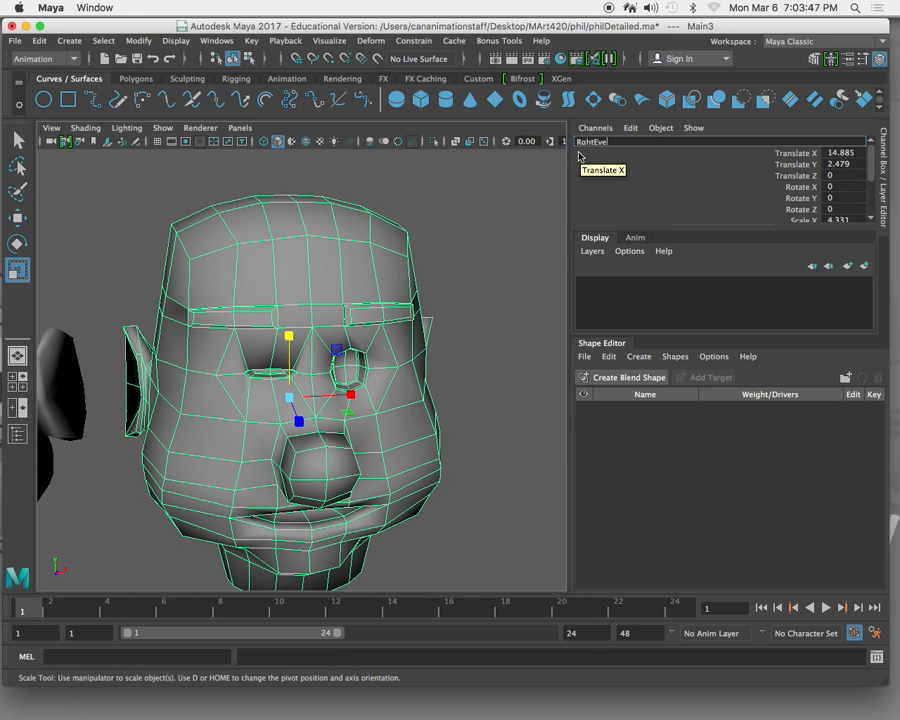
type("ghtEyeWnk")
key("Return")
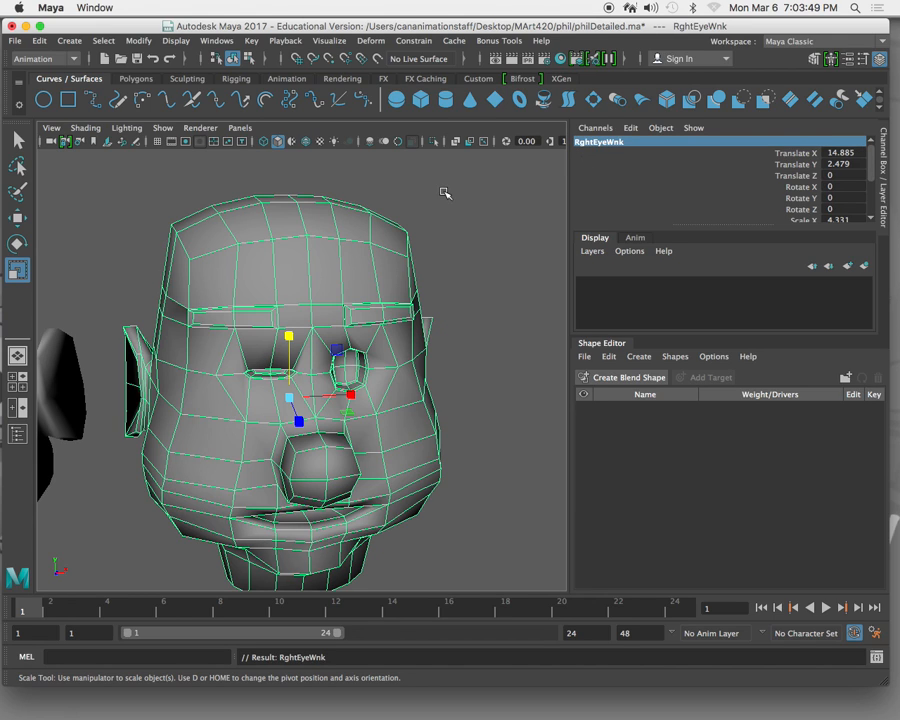
Step: Frame all four heads together in the view and clear the selection
scroll(444, 194, "down", 4)
scroll(314, 277, "down", 2)
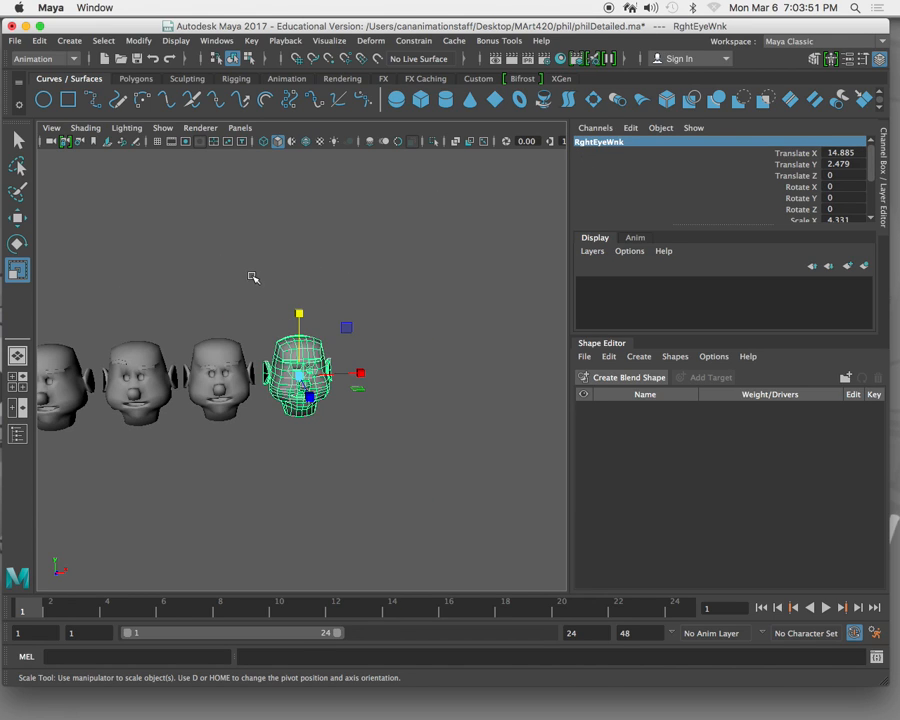
left_click_drag(243, 273, 226, 259, "alt")
left_click_drag(56, 301, 388, 396)
key("f")
left_click(398, 325)
key("5")
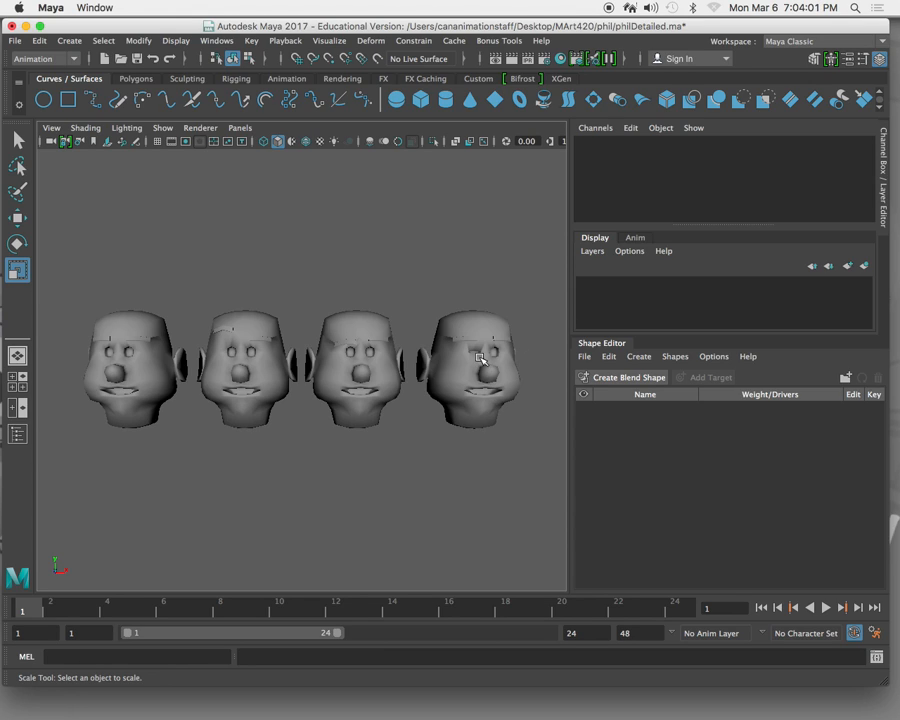
Step: Select the RghtEyeWnk, eyebrwDwn and eyebrow heads in turn, adding the Main head last
left_click(493, 384)
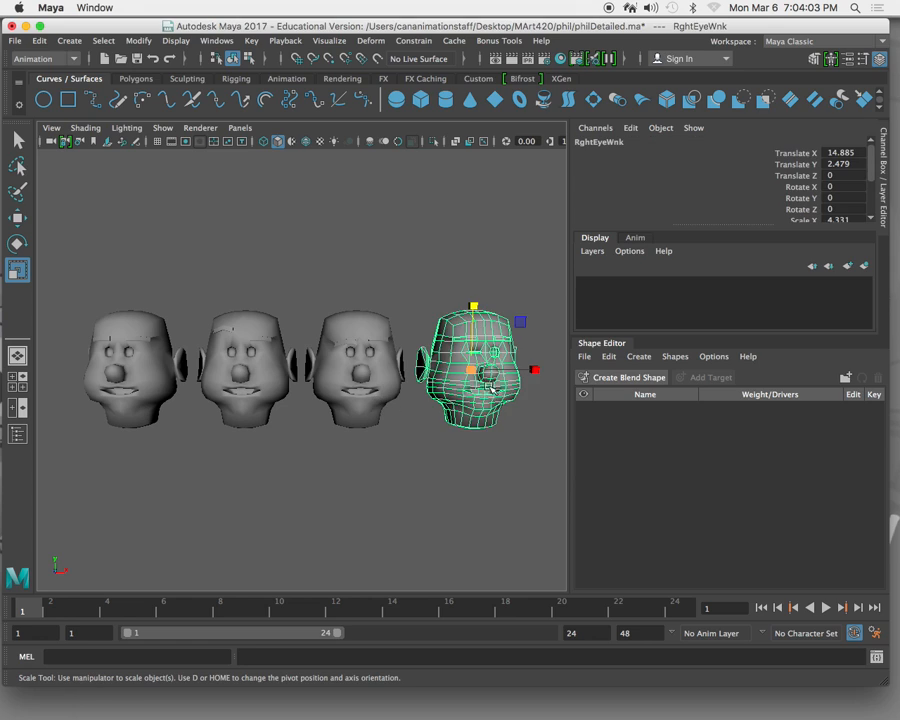
key("q")
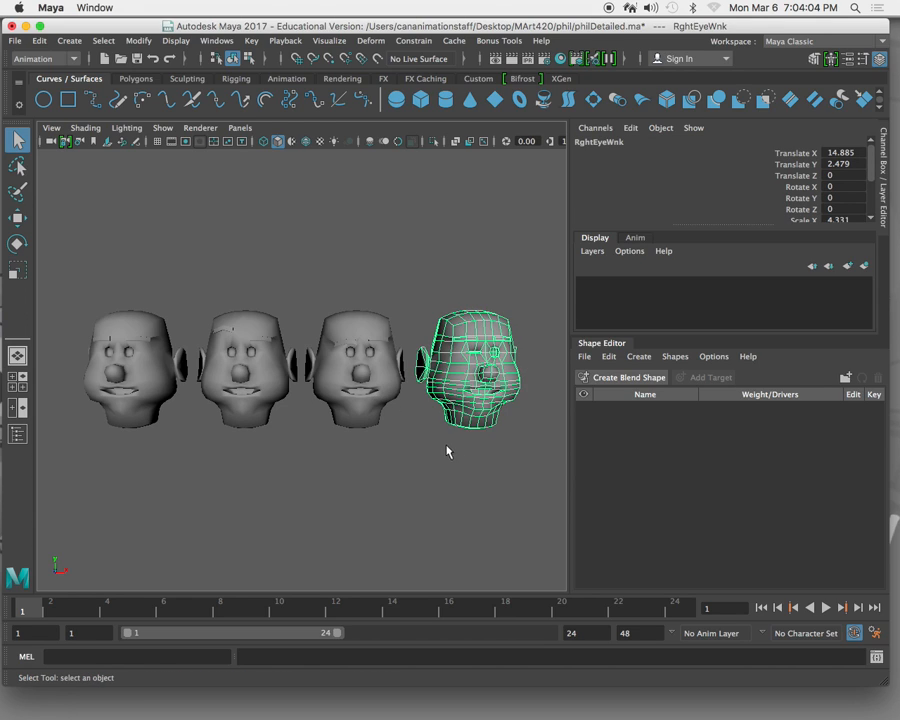
left_click(373, 379, "shift")
left_click(241, 372, "shift")
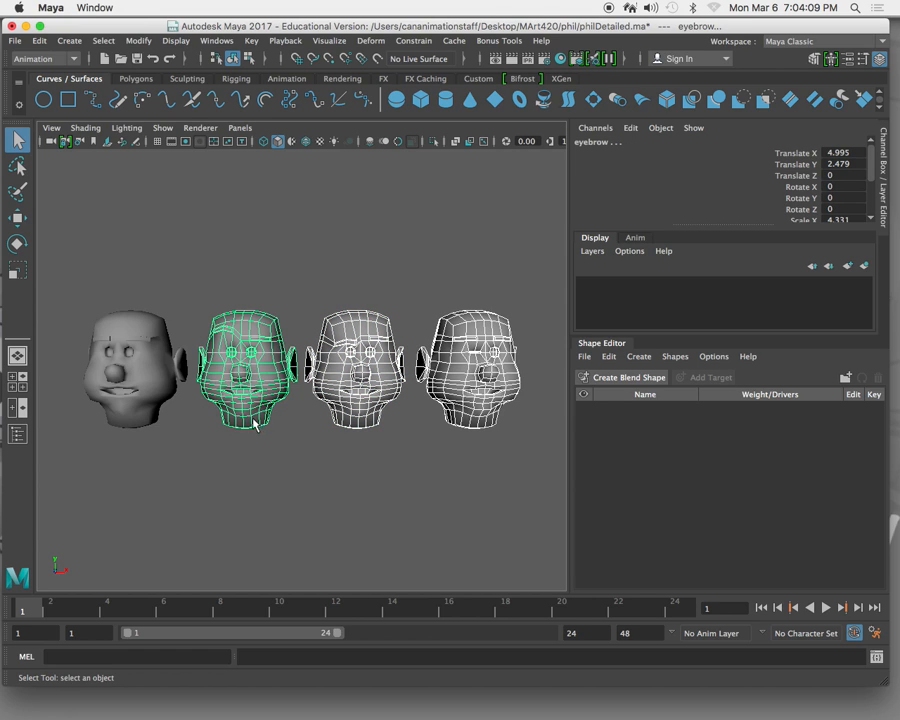
left_click(142, 354, "shift")
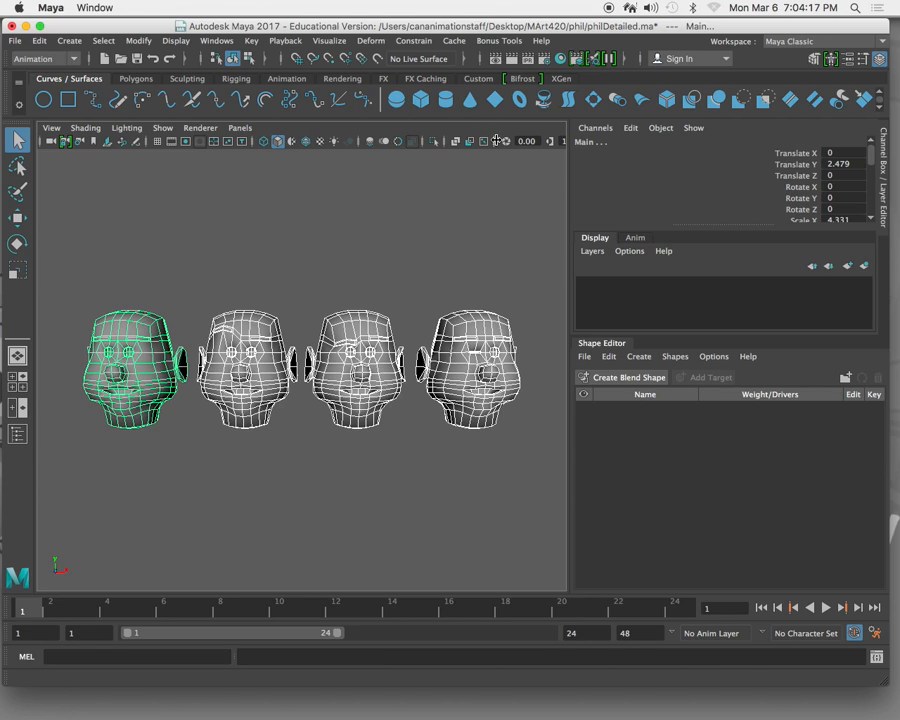
Step: Check each copied head in shaded view, then reselect RghtEyeWnk, eyebrwDwn and eyebrow, adding the Main head last
key("5")
left_click(294, 350)
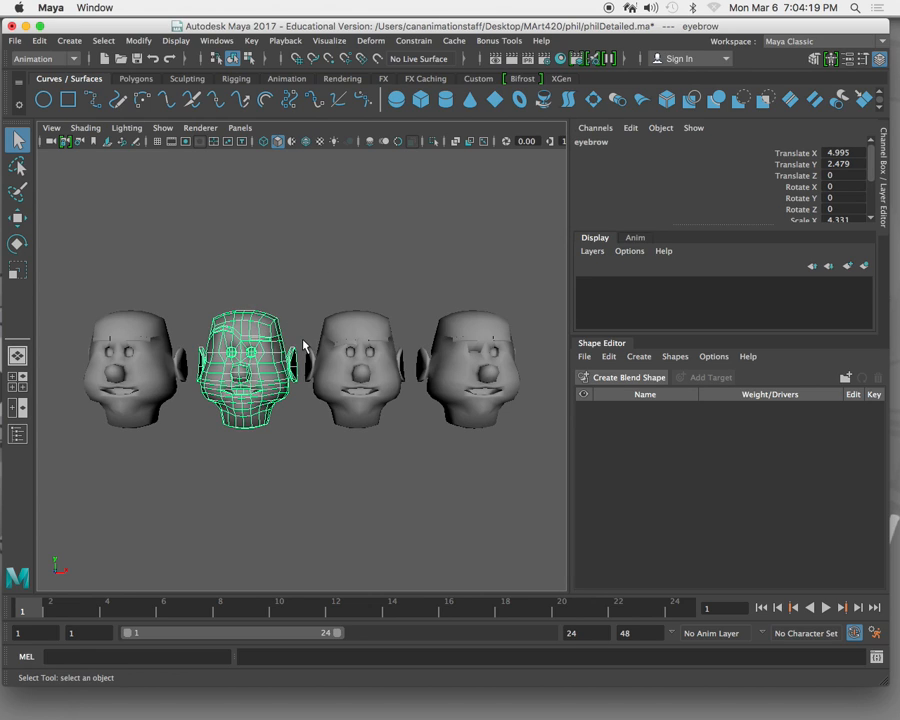
left_click(347, 343)
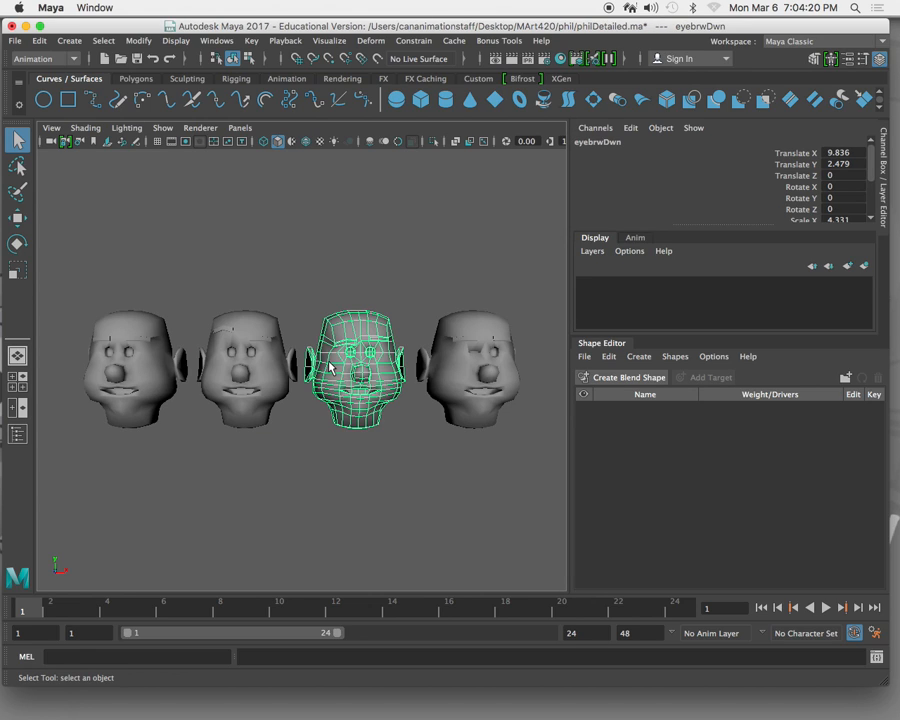
left_click(444, 355)
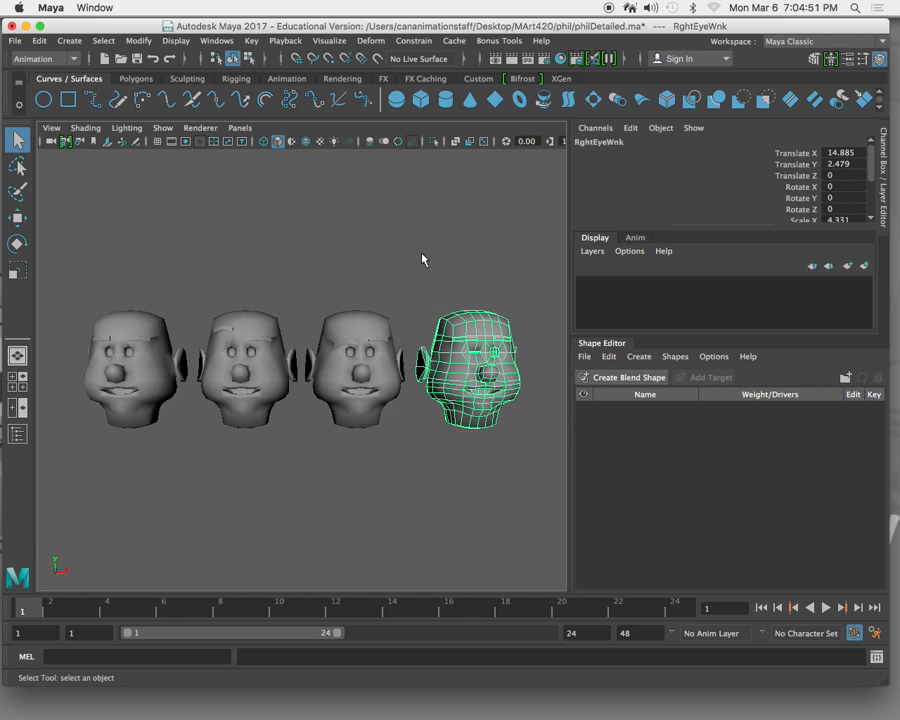
left_click(378, 346, "shift")
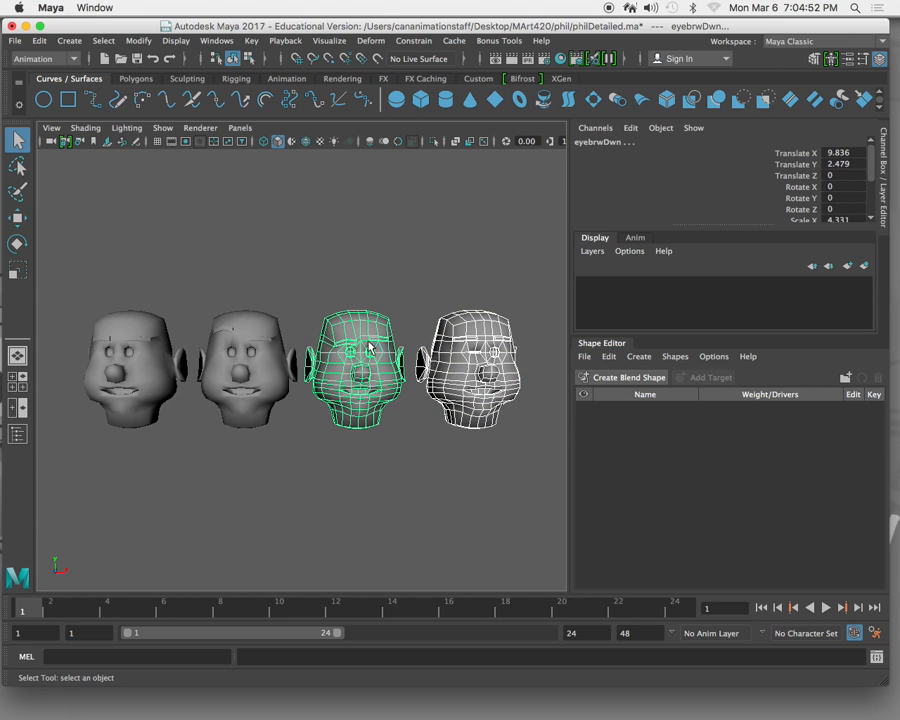
left_click(258, 352, "shift")
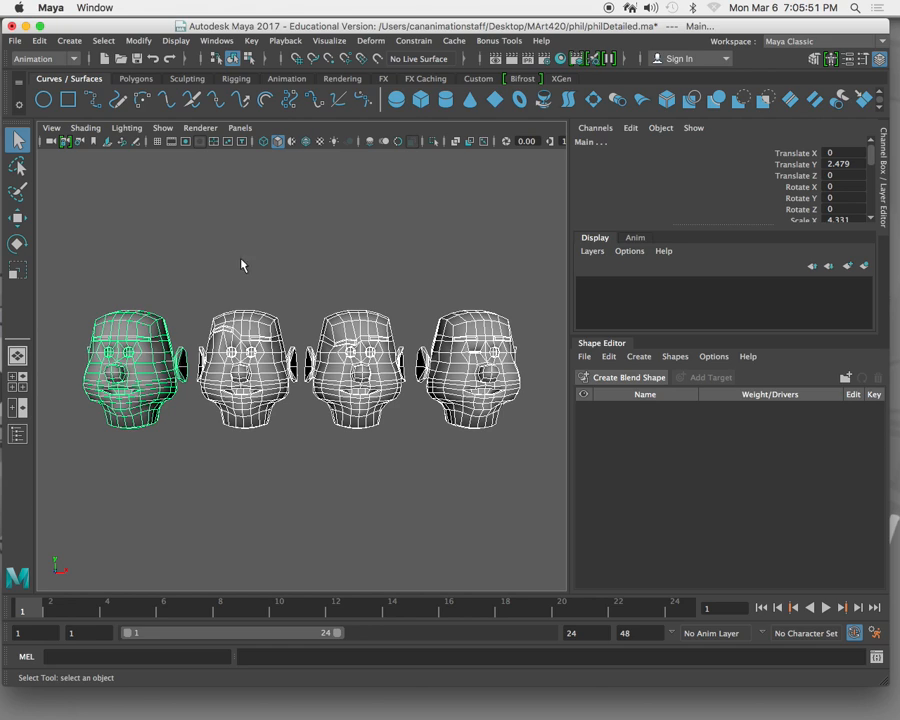
Step: Extend the playback range to end at frame 120
left_click(582, 634)
type("120")
key("Tab")
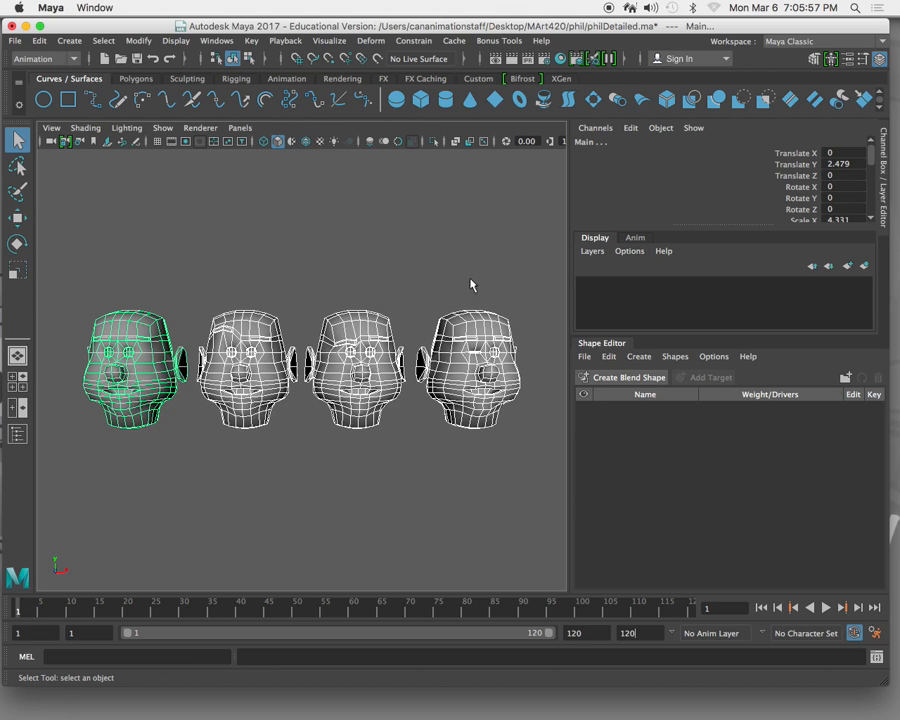
Step: Create a blend shape on the Main head from the selected target heads and clear the selection
left_click(373, 44)
left_click(392, 78)
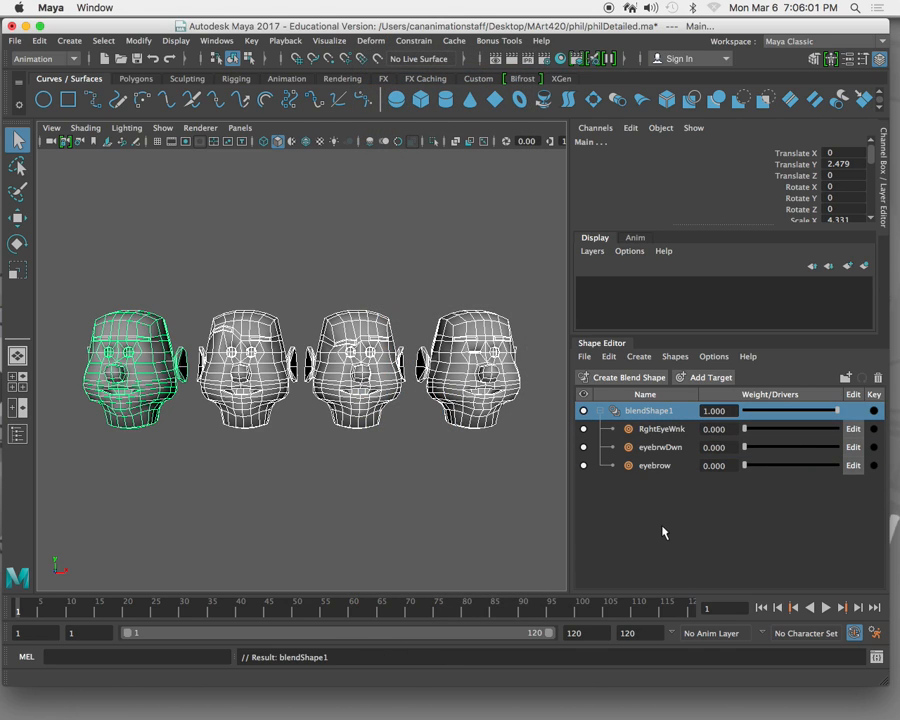
left_click(433, 527)
key("5")
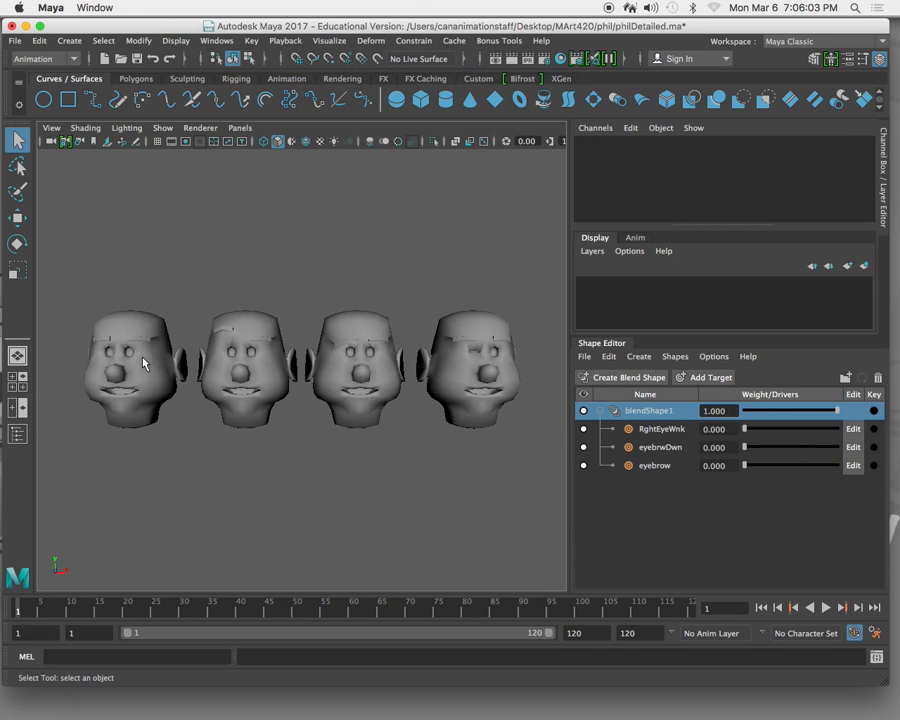
Step: Frame the Main head and test the RghtEyeWnk, eyebrwDwn and eyebrow weights, returning them all to 0
left_click(122, 328)
key("f")
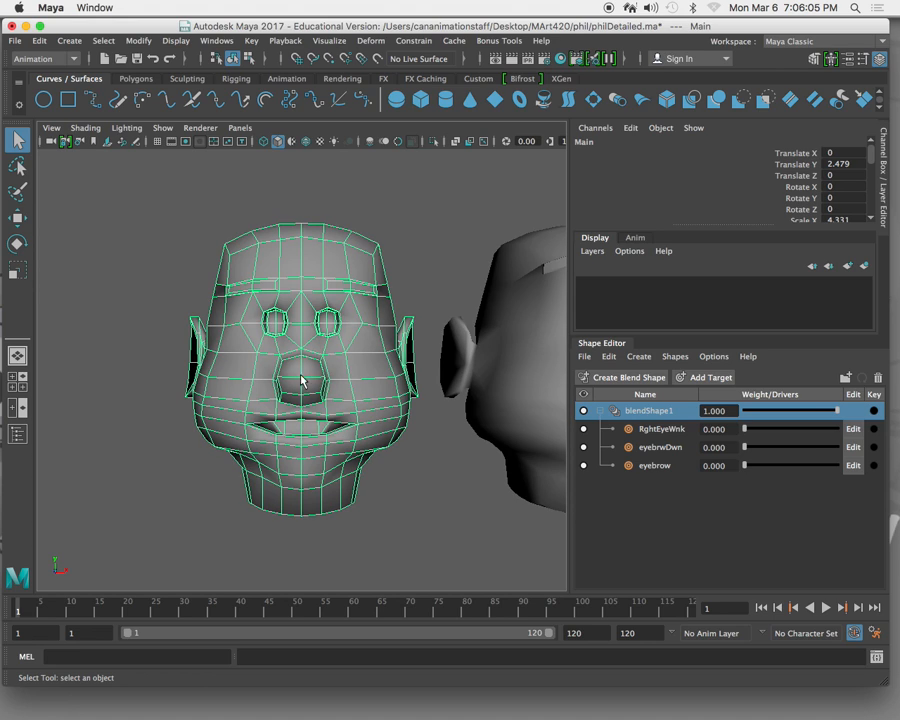
left_click(406, 500)
left_click_drag(745, 430, 681, 446)
left_click_drag(743, 466, 840, 446)
left_click_drag(744, 447, 825, 463)
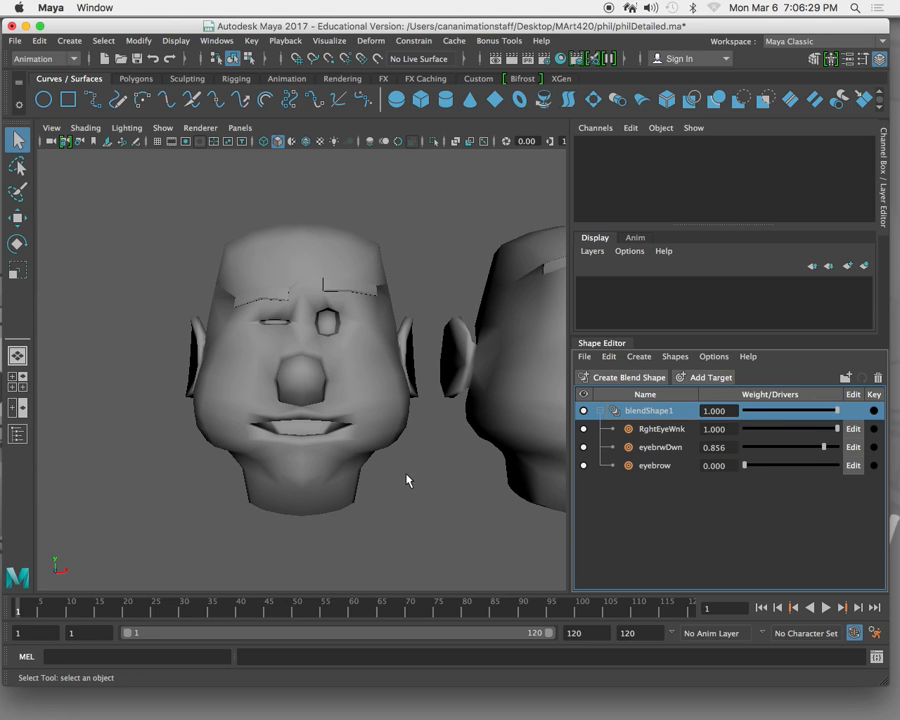
left_click_drag(836, 428, 607, 453)
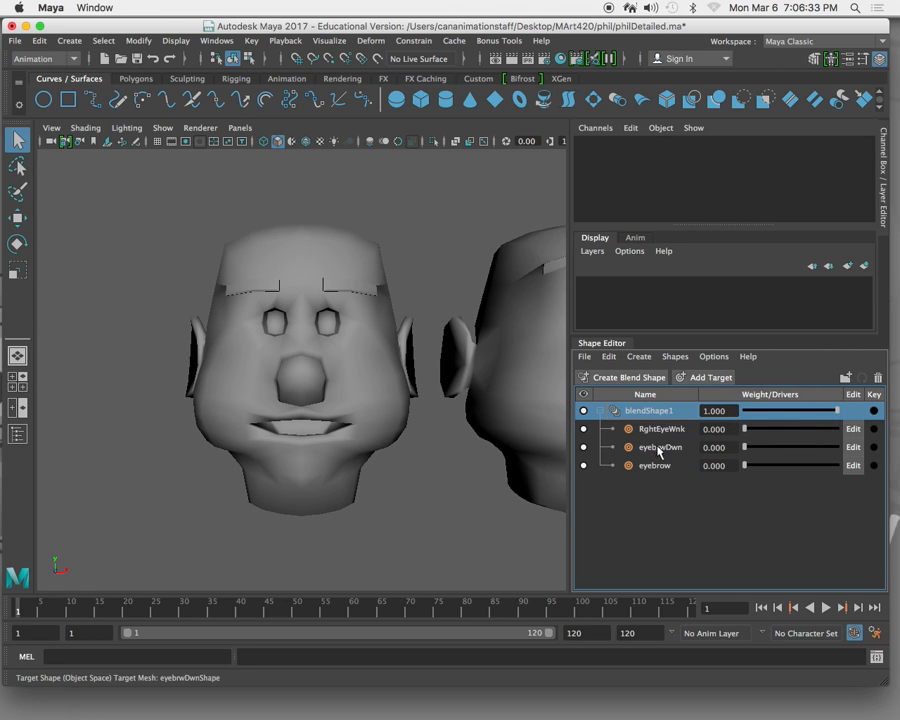
Step: Open the scene PhilEyeBrowsMore.mb from the phil folder without saving the changes to the current scene
left_click(15, 40)
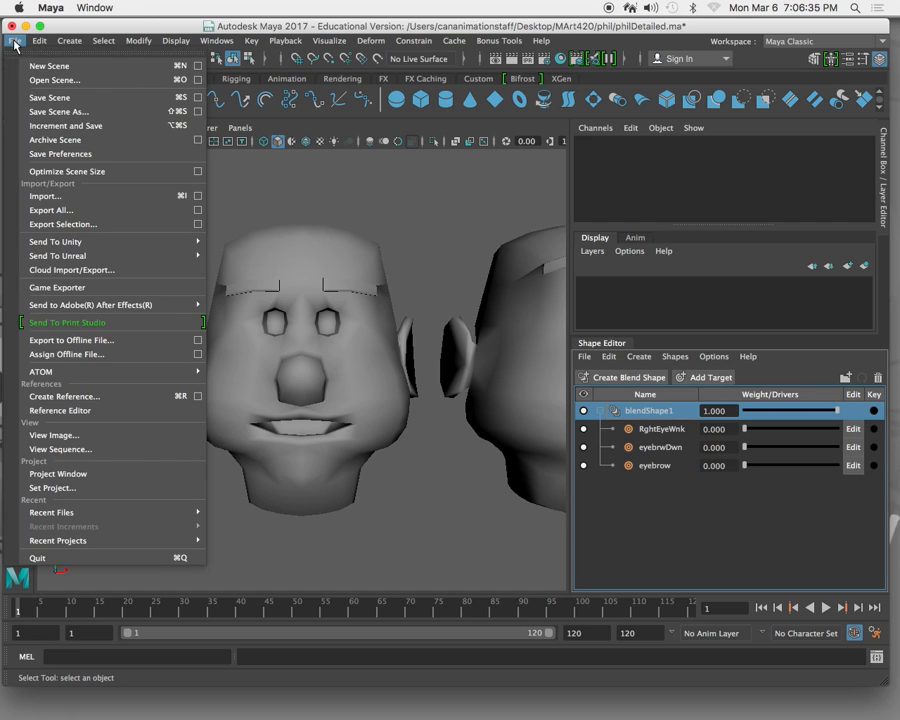
left_click(38, 80)
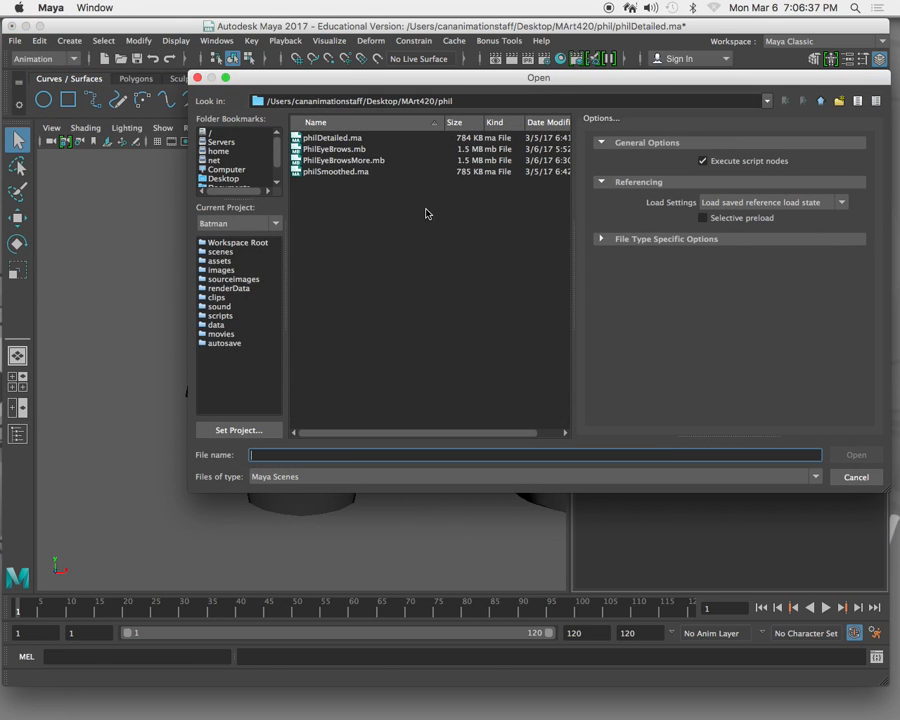
left_click(359, 161)
left_click(856, 455)
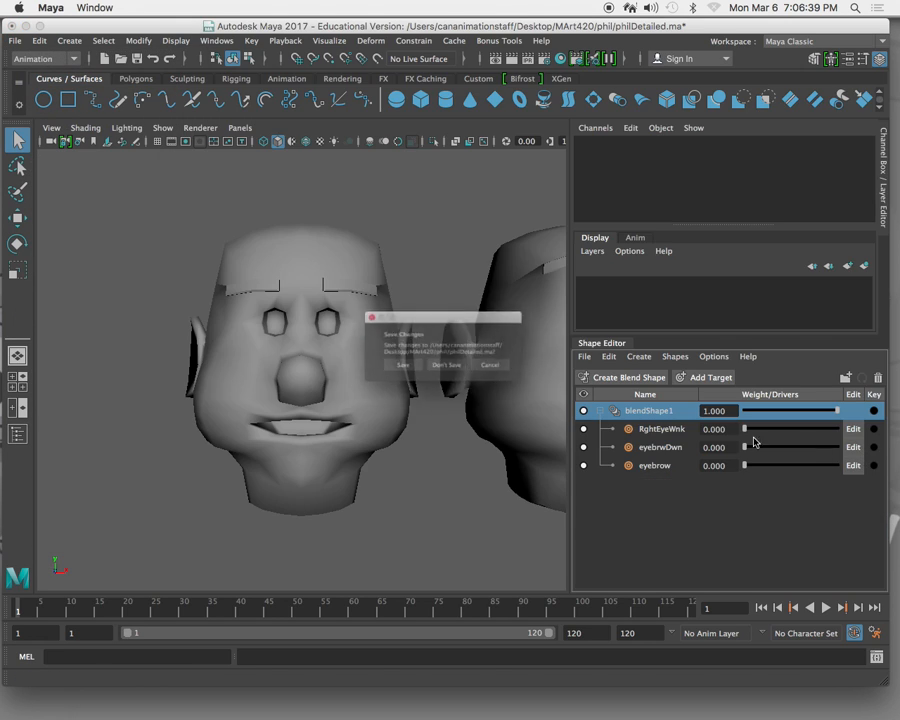
left_click(449, 372)
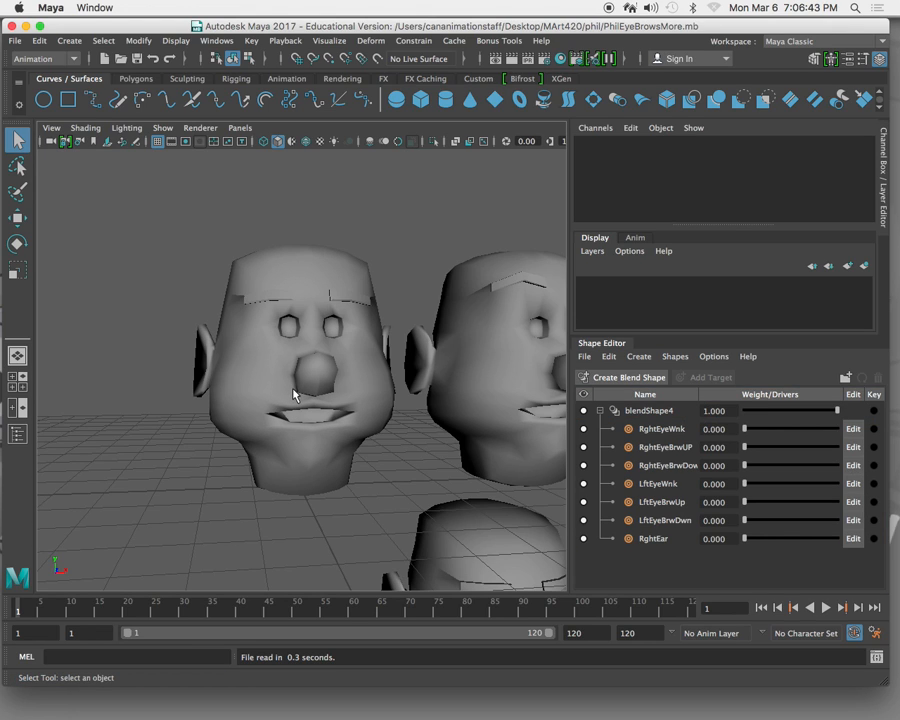
Step: Try the blend shape targets on the main head, setting the right eyebrow down to 1, RghtEyeWnk to about 0.682 and LftEyeBrwUp to about 0.455
left_click(296, 394)
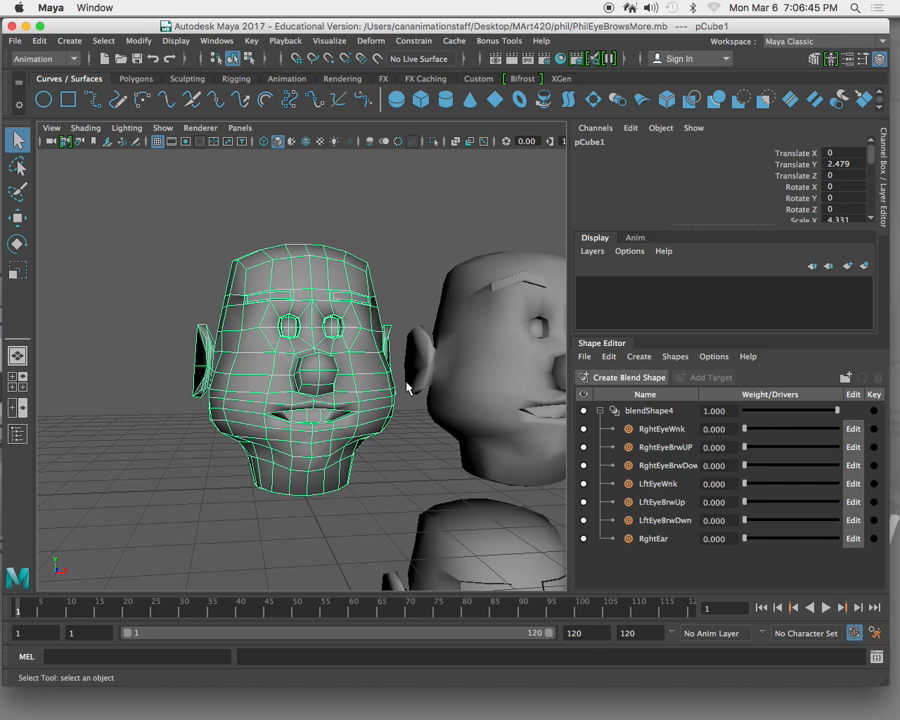
left_click(408, 311)
left_click_drag(750, 431, 672, 436)
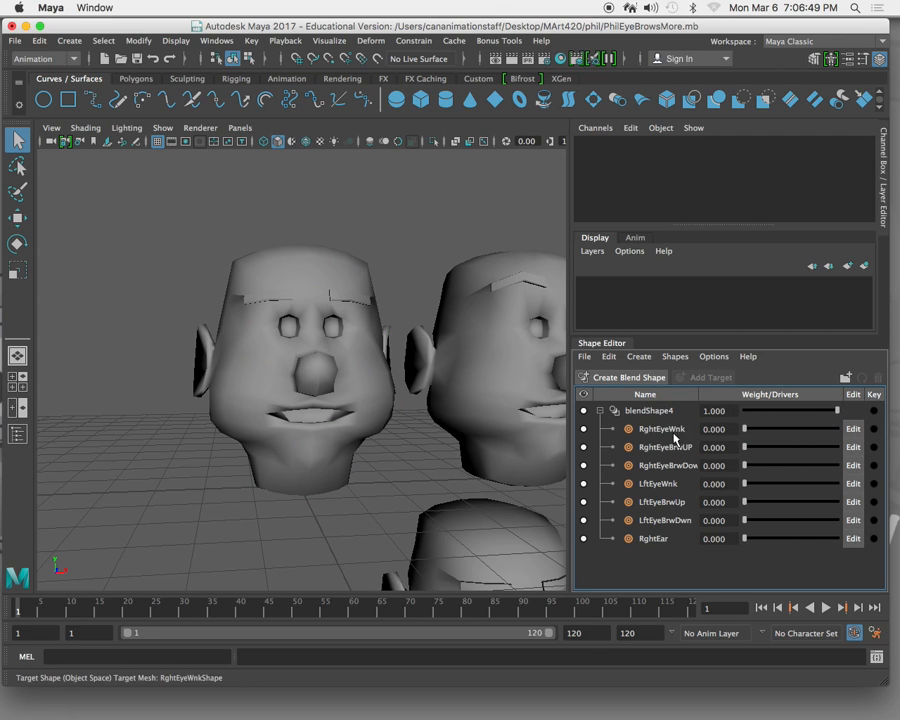
left_click_drag(745, 449, 860, 490)
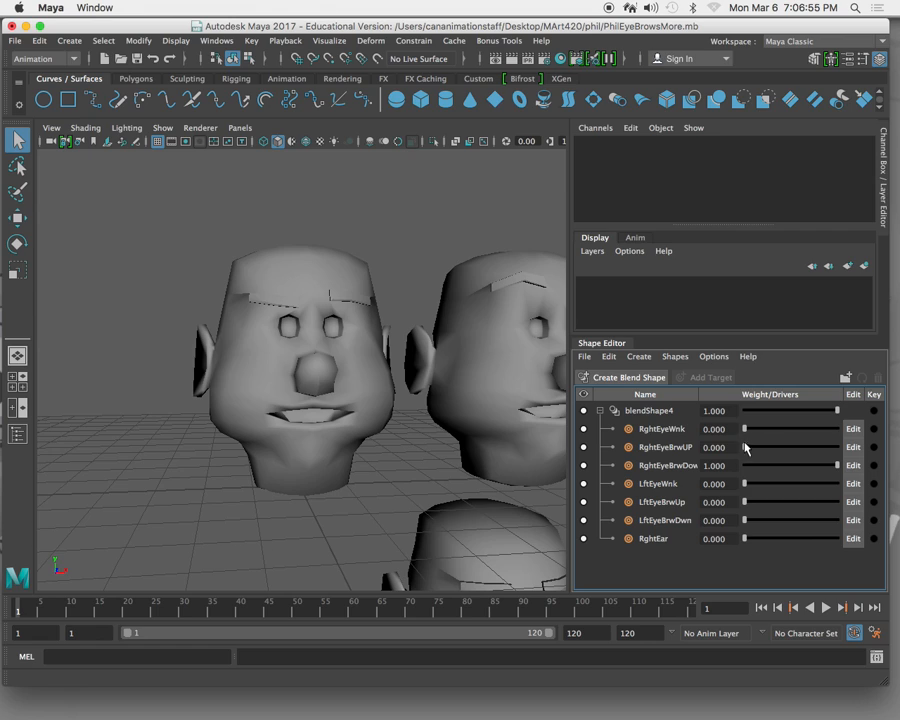
left_click_drag(744, 430, 806, 438)
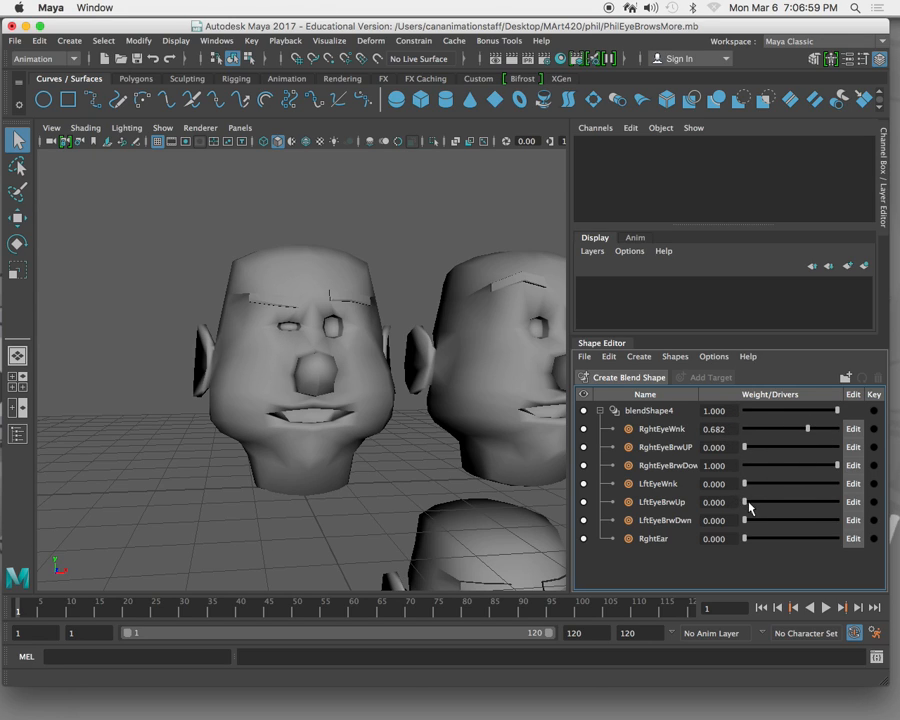
left_click_drag(745, 503, 787, 502)
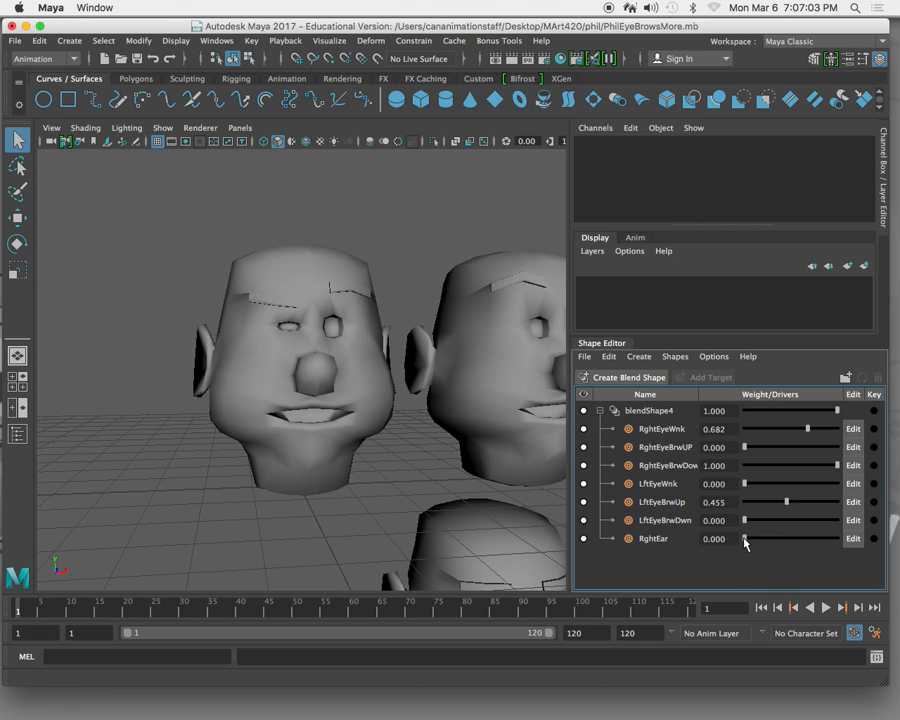
left_click_drag(745, 541, 634, 528)
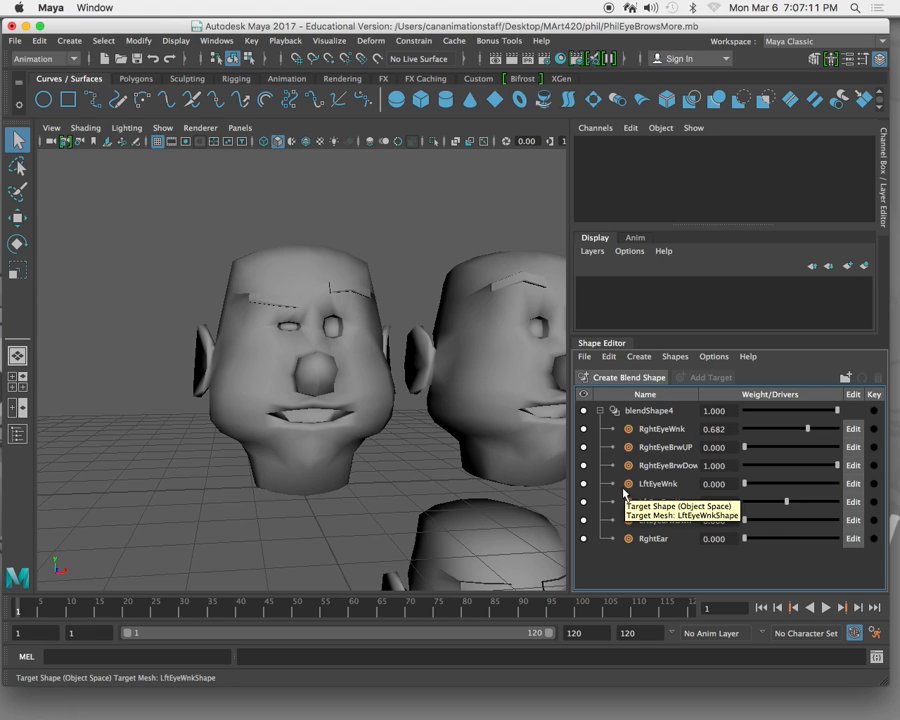
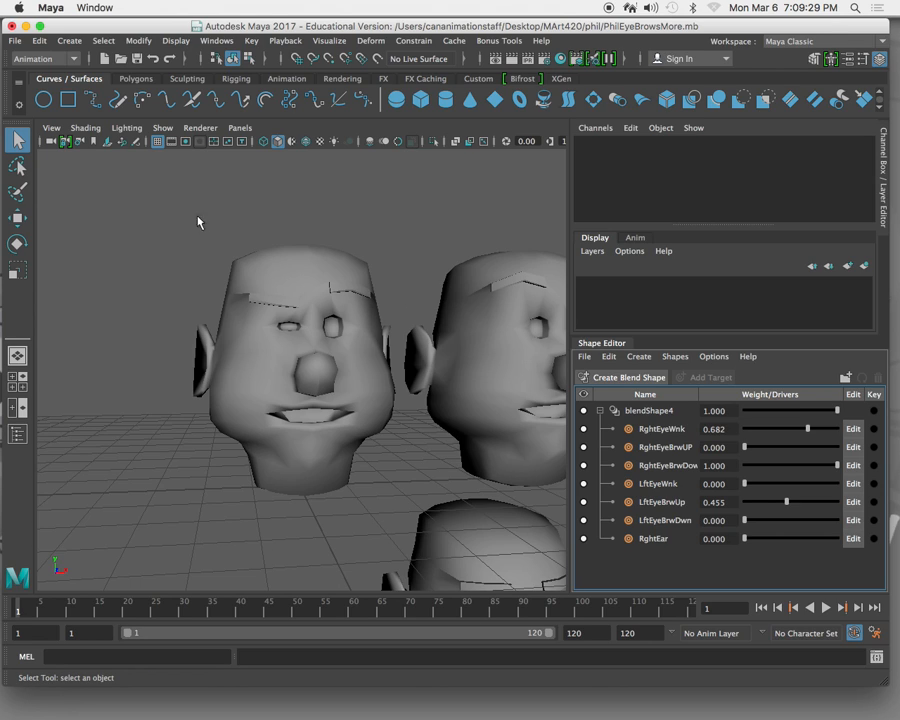
Step: Bring up the file browser for opening another scene from the phil folder
left_click(15, 41)
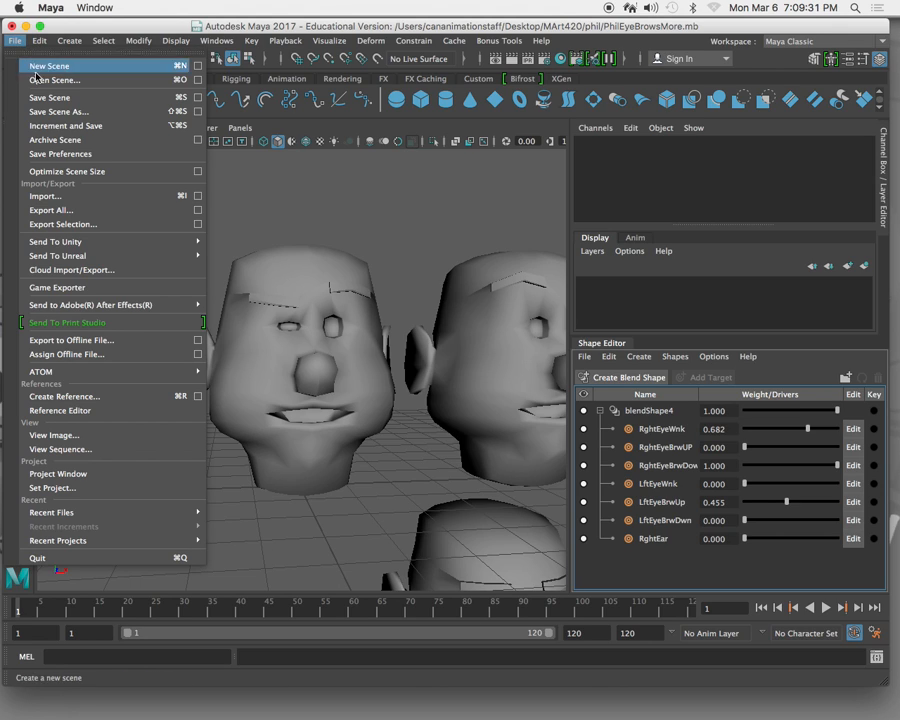
left_click(311, 185)
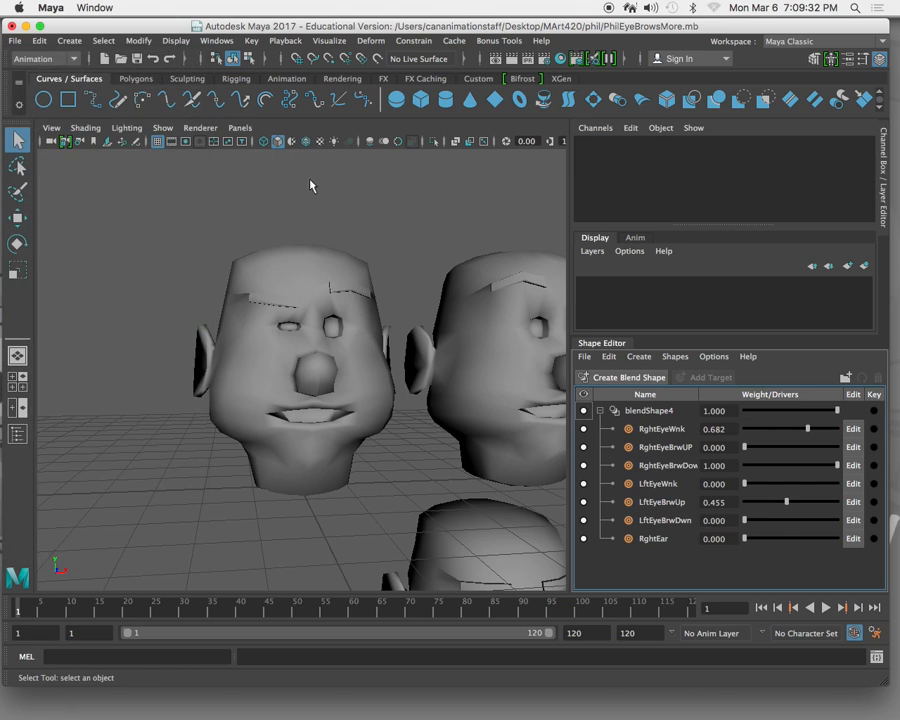
left_click(15, 41)
left_click(30, 77)
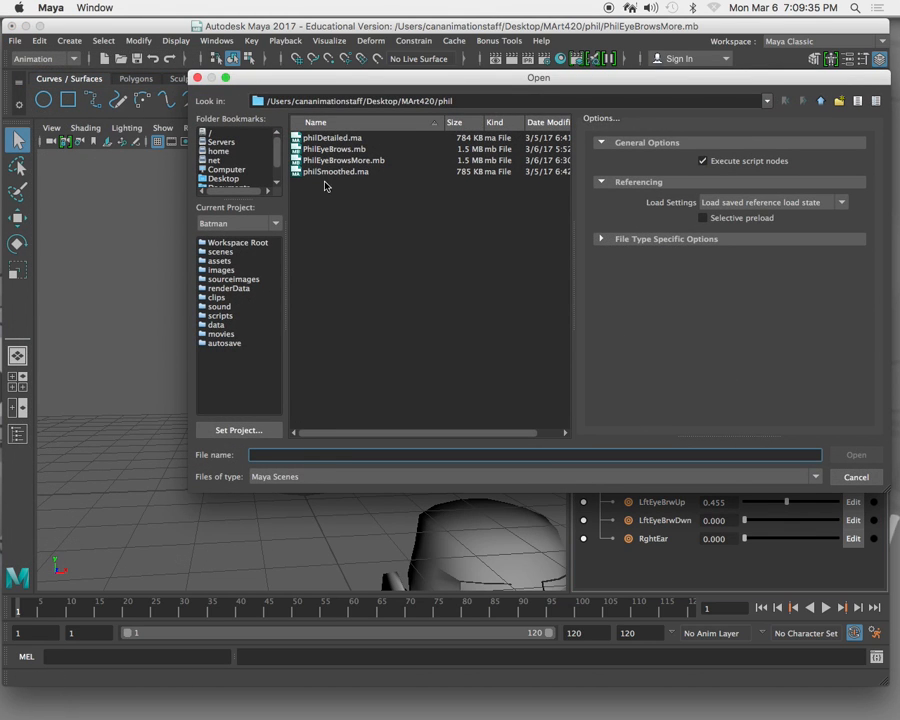
Step: Open the scene philDetailed.ma
left_click(340, 138)
left_click(858, 456)
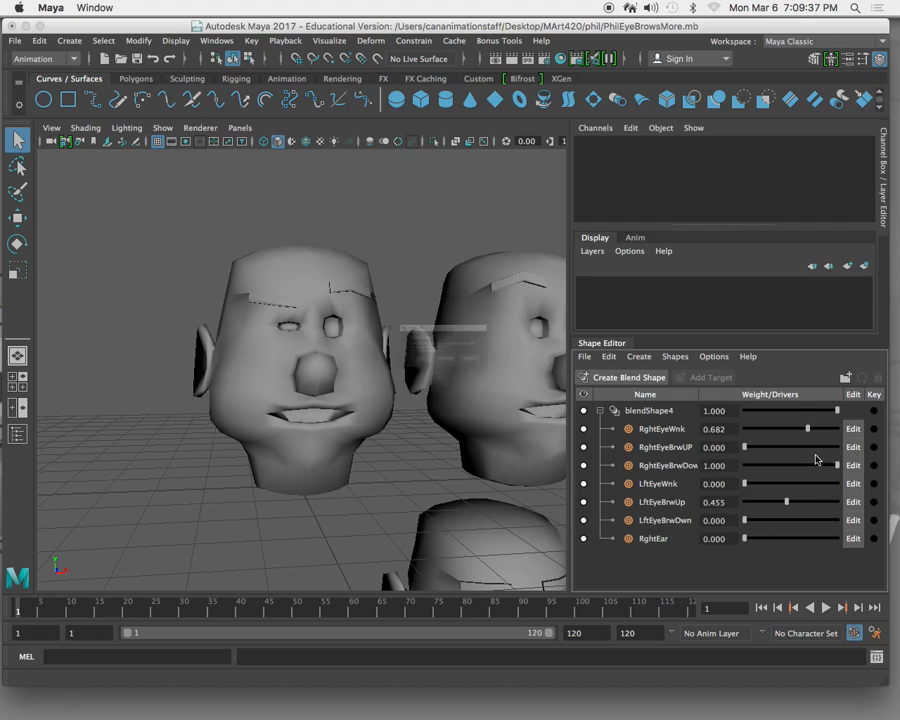
left_click(404, 375)
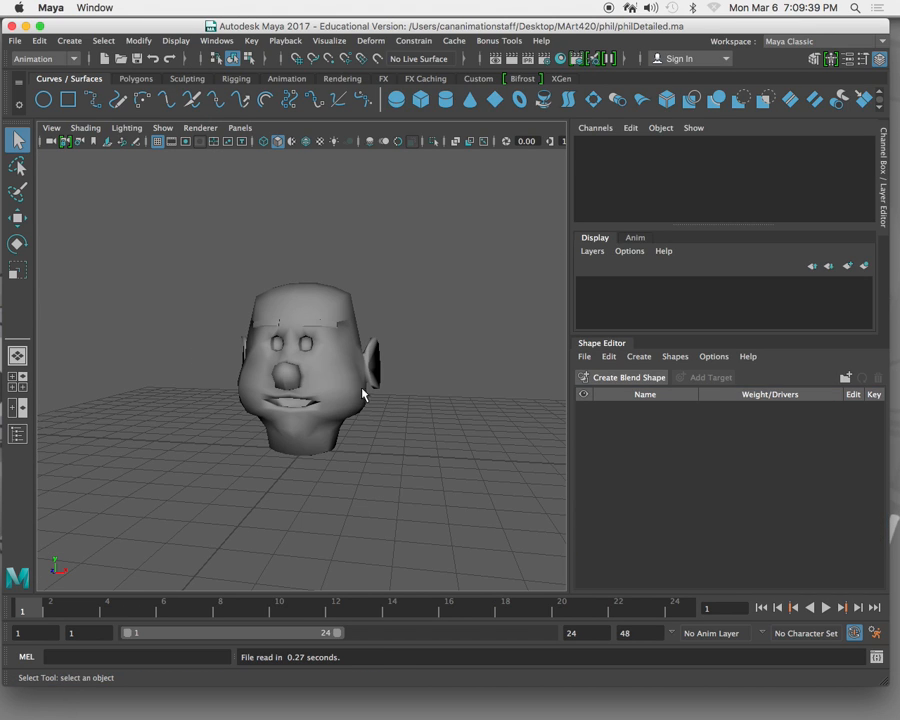
Step: Duplicate the head three times, spacing the copies in a row along X at about 4.9, 9.9 and 14.5
left_click(328, 380)
key("super+d")
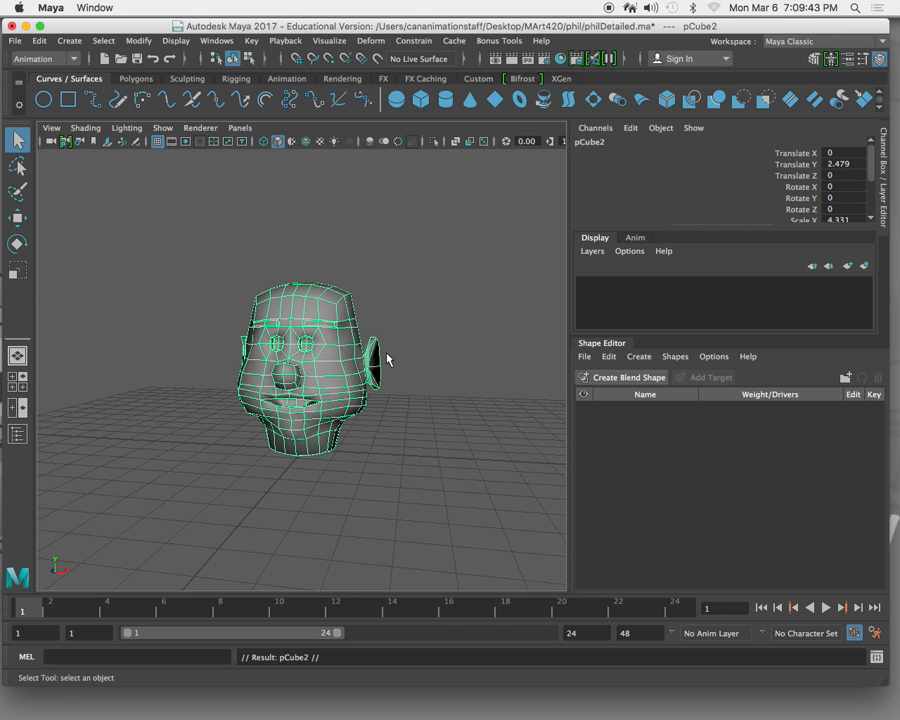
key("w")
left_click_drag(386, 364, 542, 376)
scroll(536, 394, "down", 5)
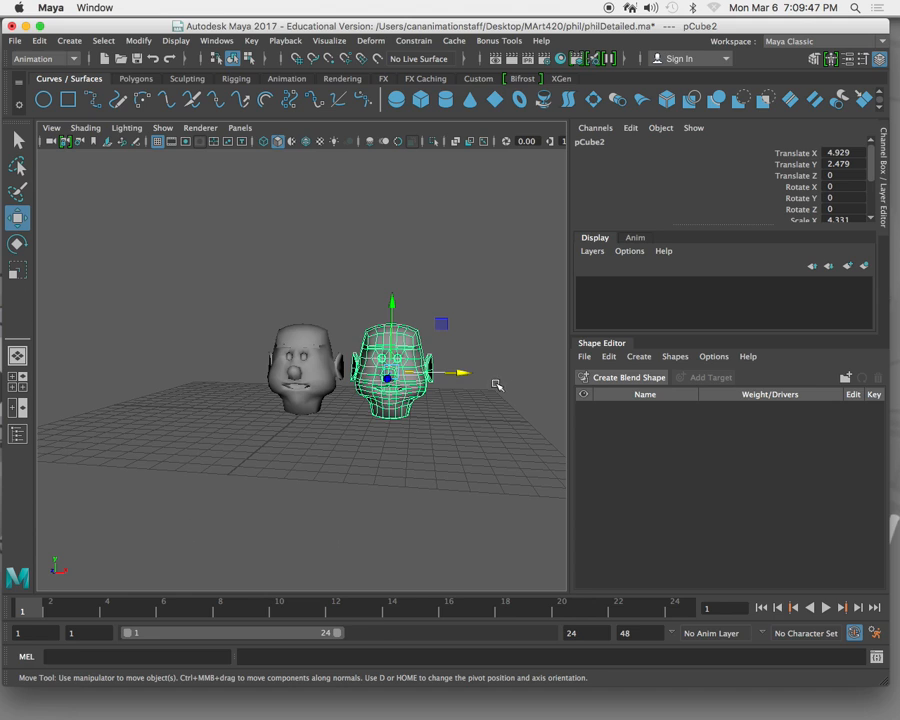
key("ctrl+d")
left_click_drag(475, 380, 663, 383)
key("ctrl+d")
Step: Raise the character's right eyebrow on the second head by moving only its front brow vertices straight up
left_click(373, 360)
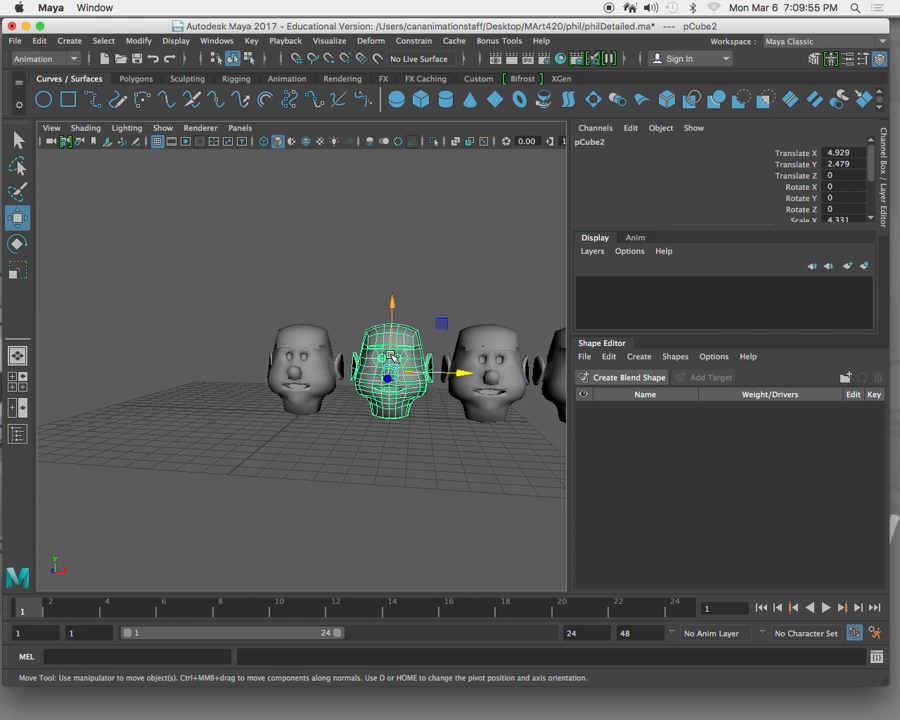
key("f")
right_click_drag(367, 359, 240, 268)
mouse_move(215, 277)
left_mouse_down()
mouse_move(279, 307)
mouse_move(283, 357)
mouse_move(330, 357)
left_mouse_up()
key("4")
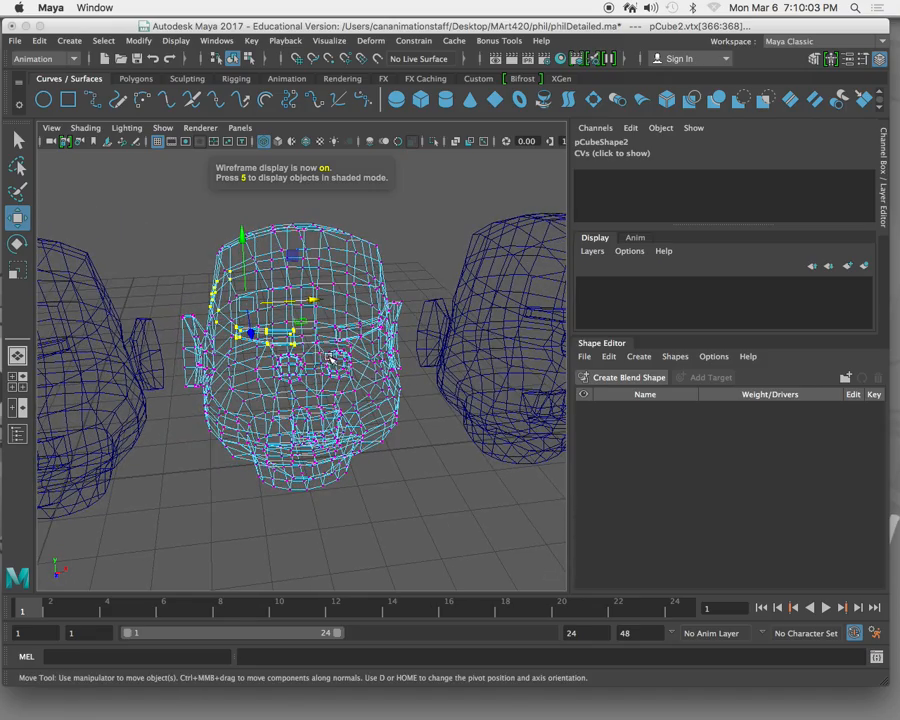
left_click_drag(170, 241, 246, 357)
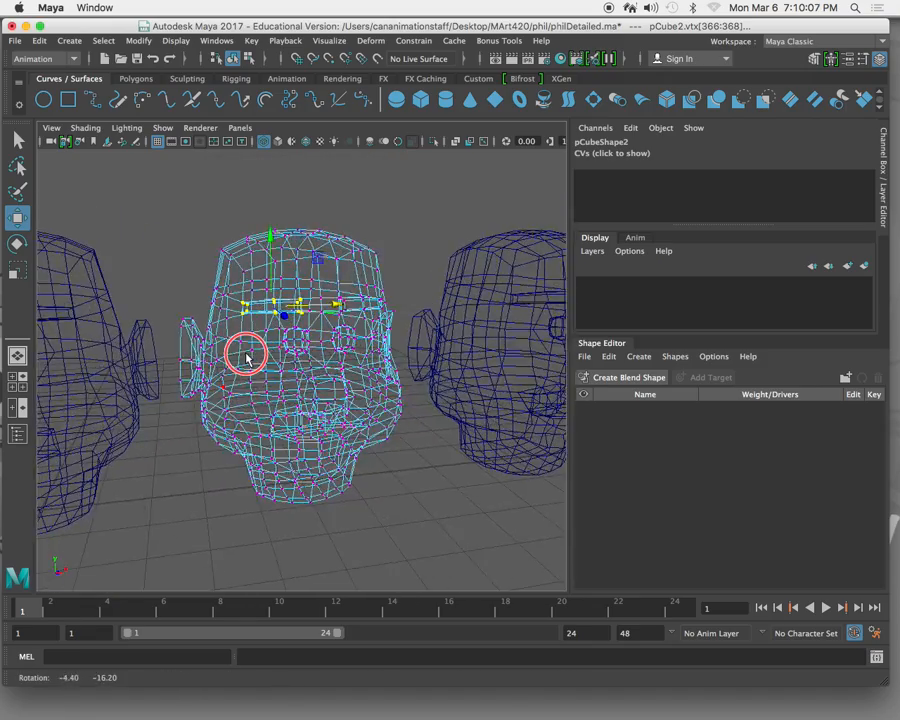
key("5")
left_click_drag(270, 236, 276, 211)
Step: Arch the raised eyebrow on the second head by lifting its middle vertices slightly, and return to object mode
left_click_drag(225, 261, 257, 305, "ctrl")
left_click(300, 277, "ctrl")
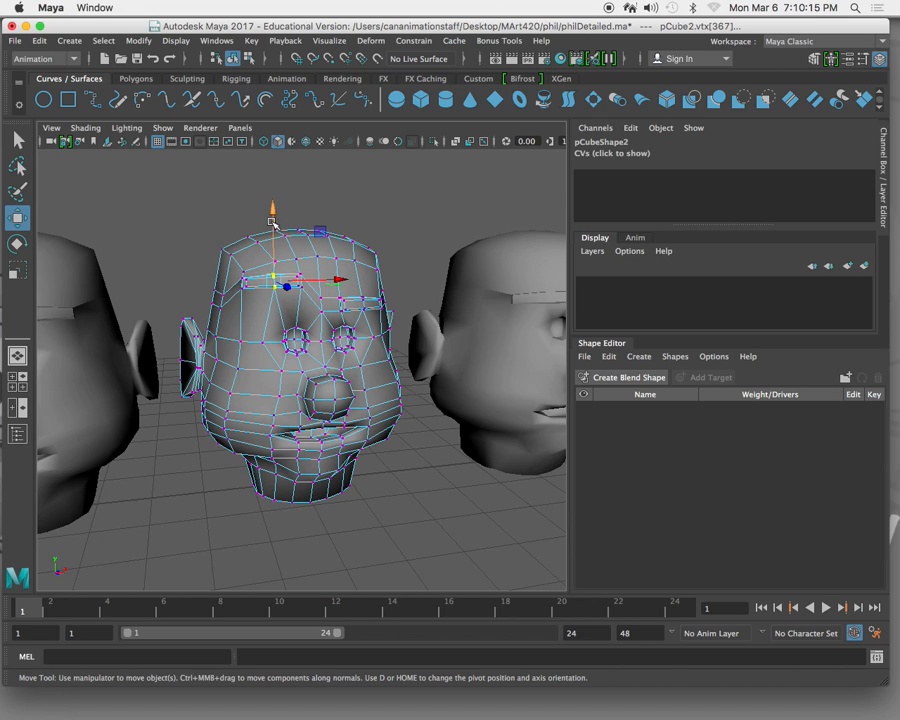
left_click_drag(274, 206, 275, 202)
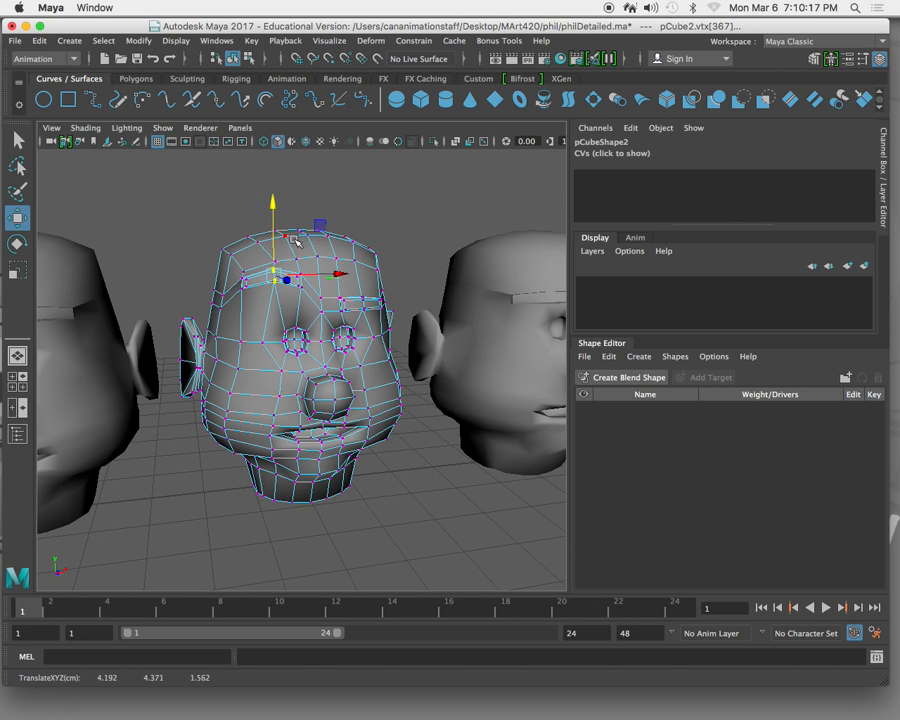
right_click_drag(337, 374, 380, 290)
left_click(474, 284)
Step: Rotate the character's right eyebrow vertices on the third head so the brow slopes down toward the nose
left_click_drag(452, 309, 419, 316, "alt")
scroll(439, 321, "down", 5)
right_click_drag(431, 300, 375, 306)
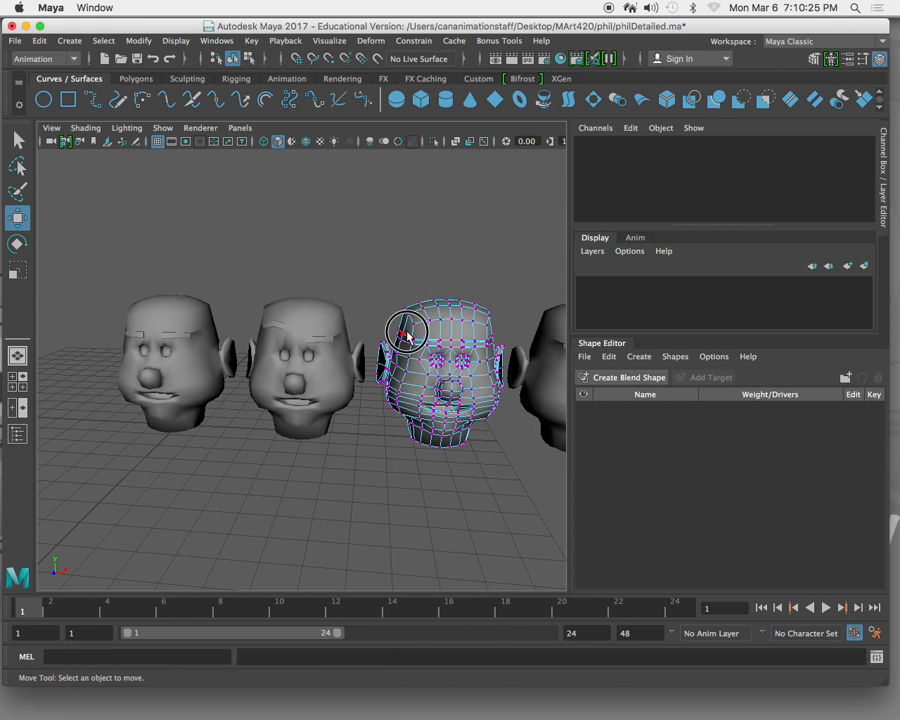
left_click_drag(446, 352, 394, 314)
key("4")
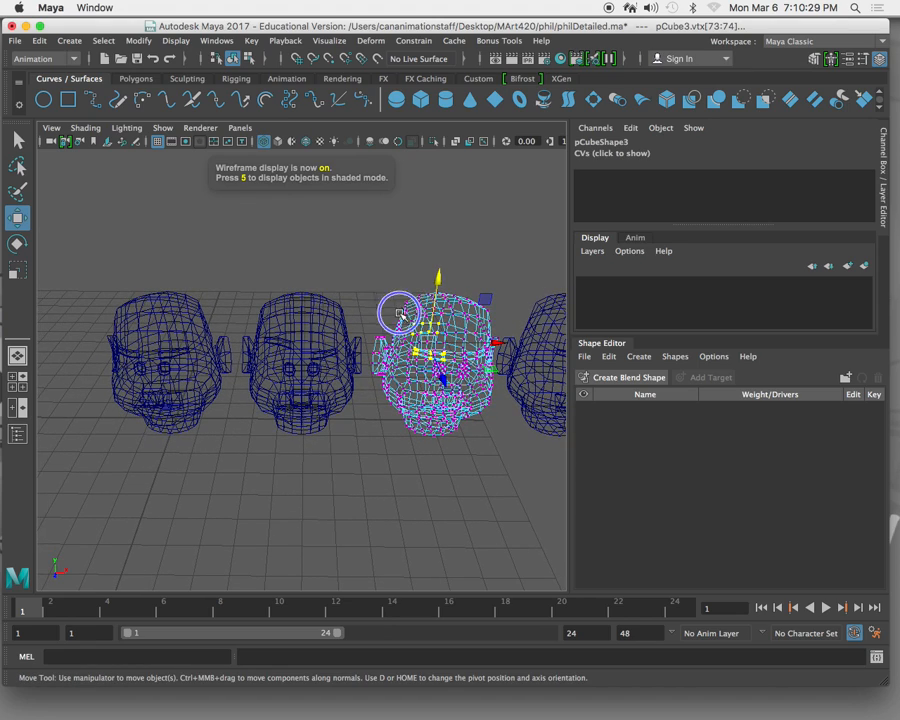
scroll(432, 368, "up", 5)
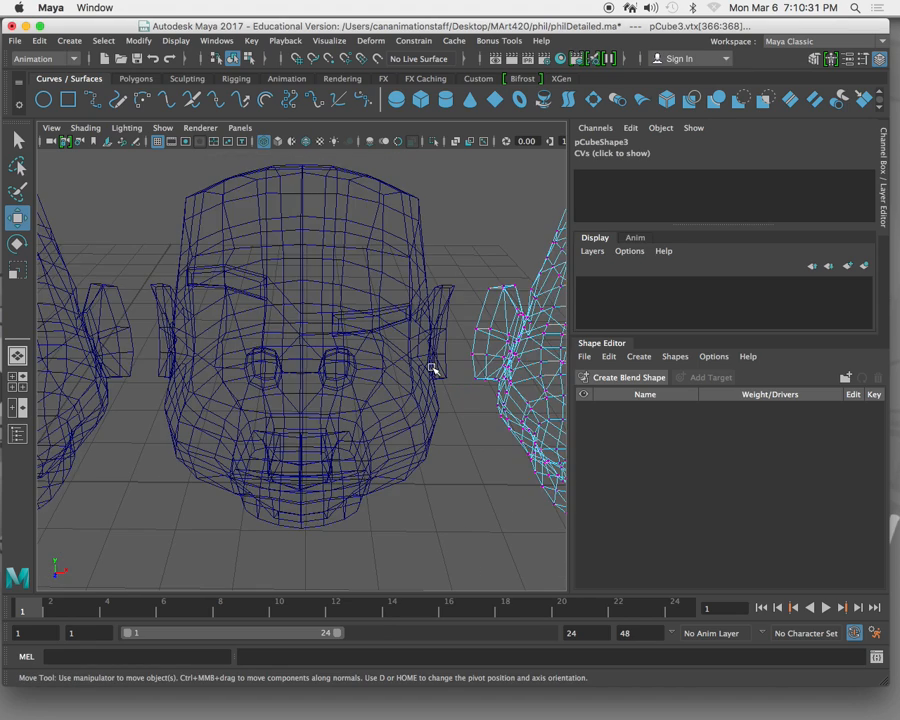
key("5")
left_click_drag(428, 368, 428, 341, "alt")
scroll(430, 345, "down", 5)
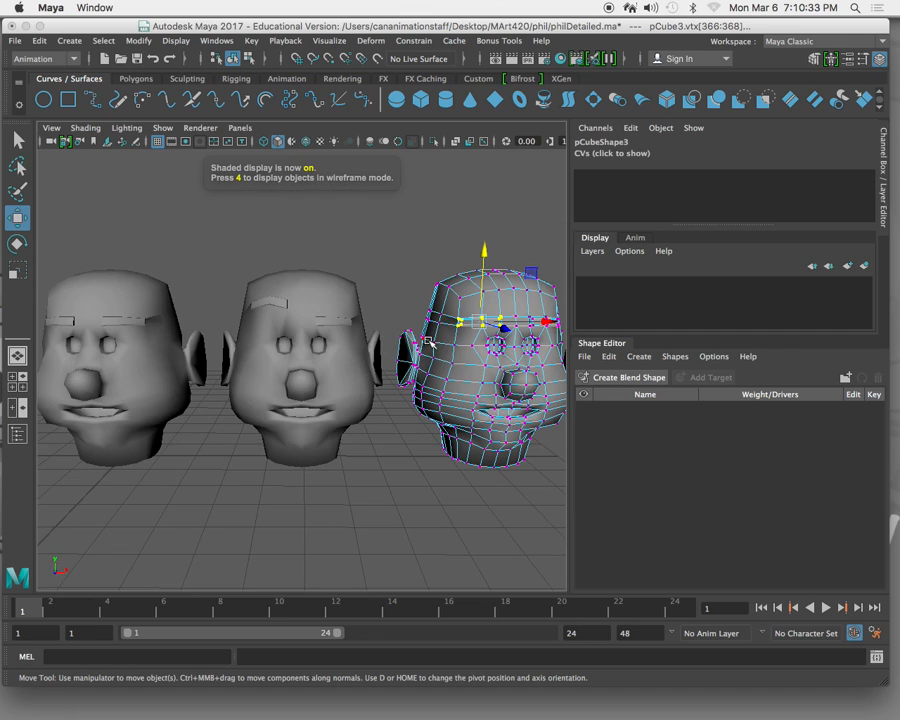
key("f")
scroll(458, 350, "down", 3)
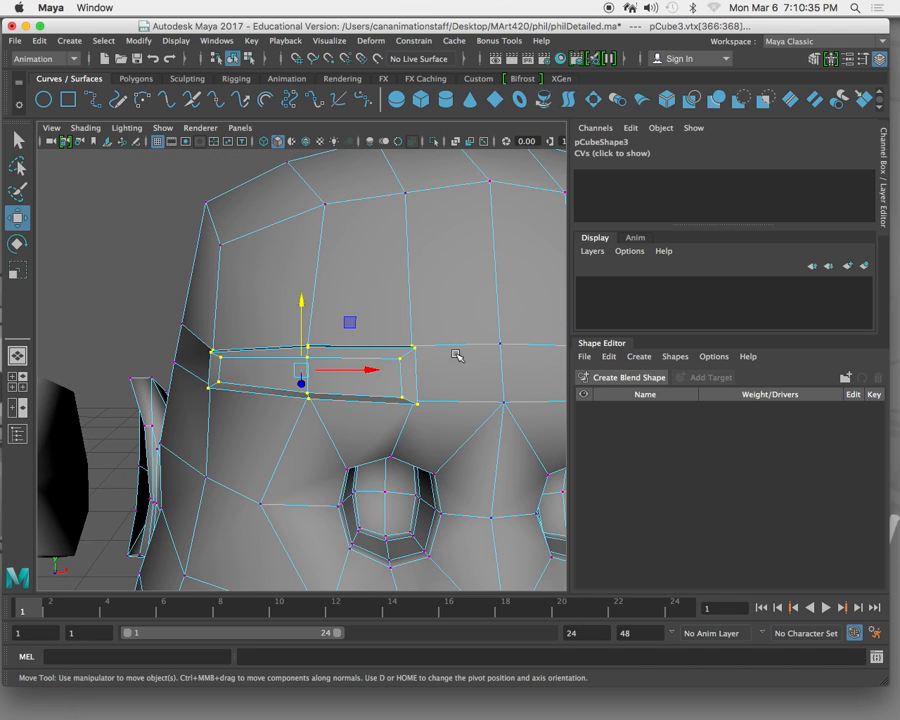
key("r")
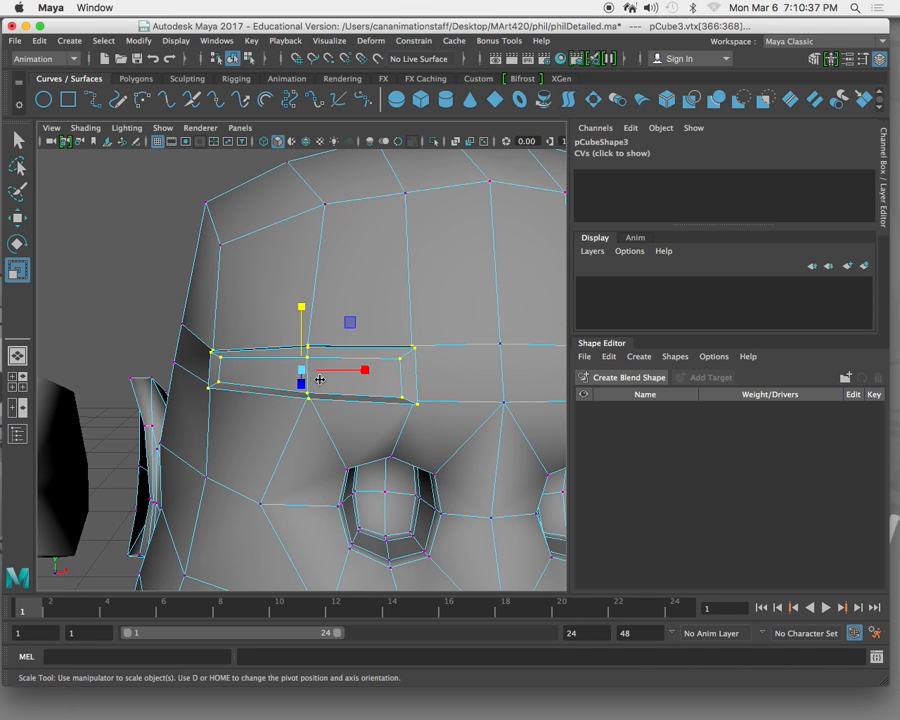
key("w")
key("e")
left_click_drag(327, 315, 339, 323)
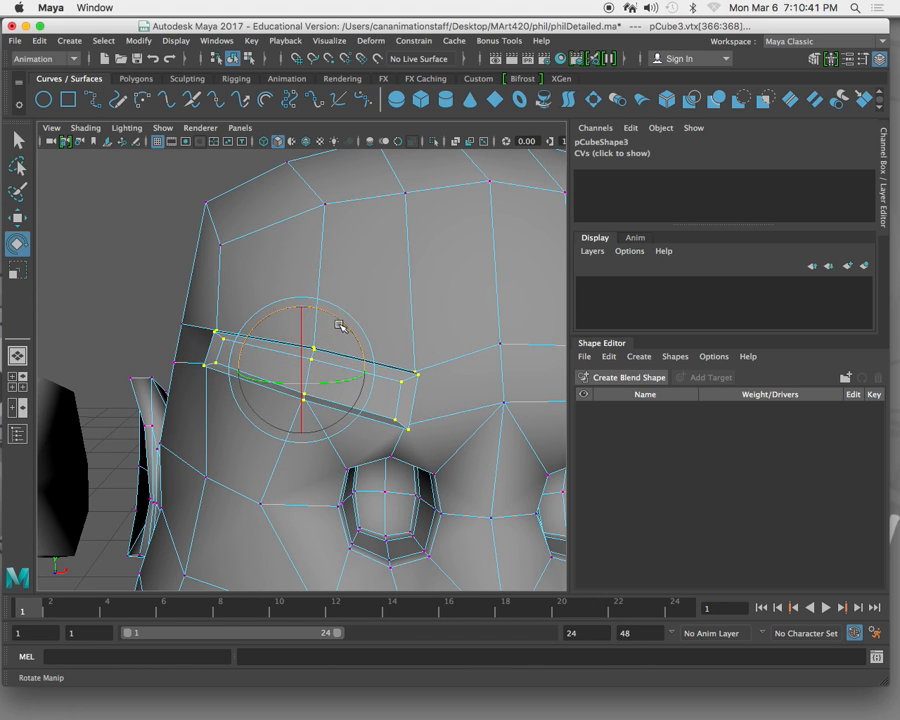
Step: Shift the third head's tilted eyebrow toward the nose and adjust its vertices downward into a frown, then return to object mode
key("w")
left_click_drag(366, 372, 405, 378)
left_click_drag(463, 329, 341, 428)
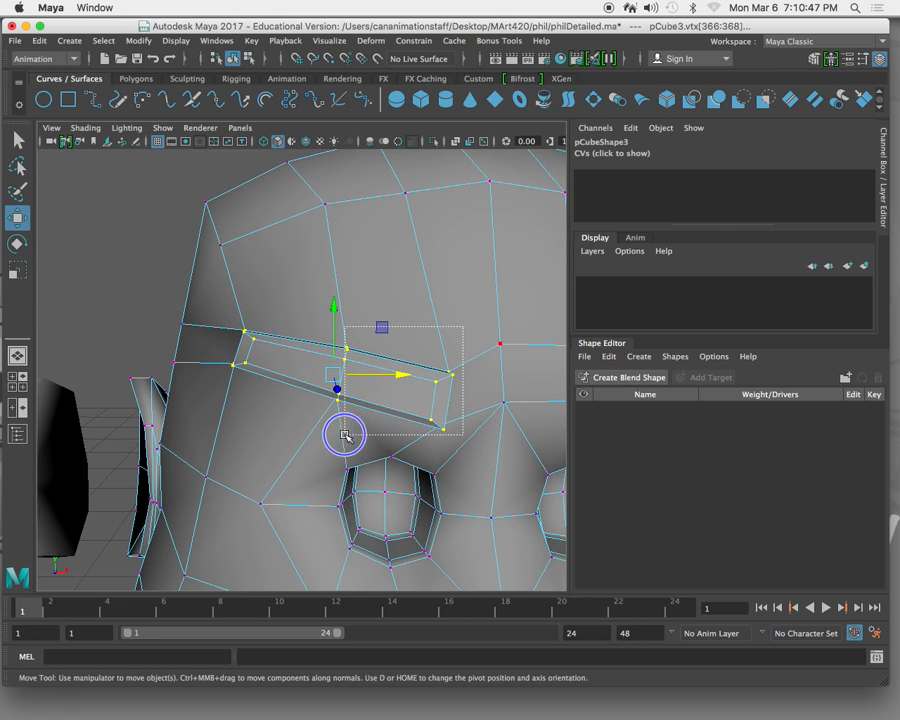
left_click_drag(335, 303, 336, 309)
left_click_drag(464, 322, 410, 440, "ctrl")
left_click_drag(426, 312, 332, 434, "ctrl")
left_click_drag(243, 291, 243, 311)
scroll(328, 313, "down", 5)
scroll(335, 316, "down", 3)
right_click_drag(388, 300, 389, 381)
Step: Select the vertices around the character's right eye on the fourth head
left_click(516, 366)
scroll(482, 360, "down", 2)
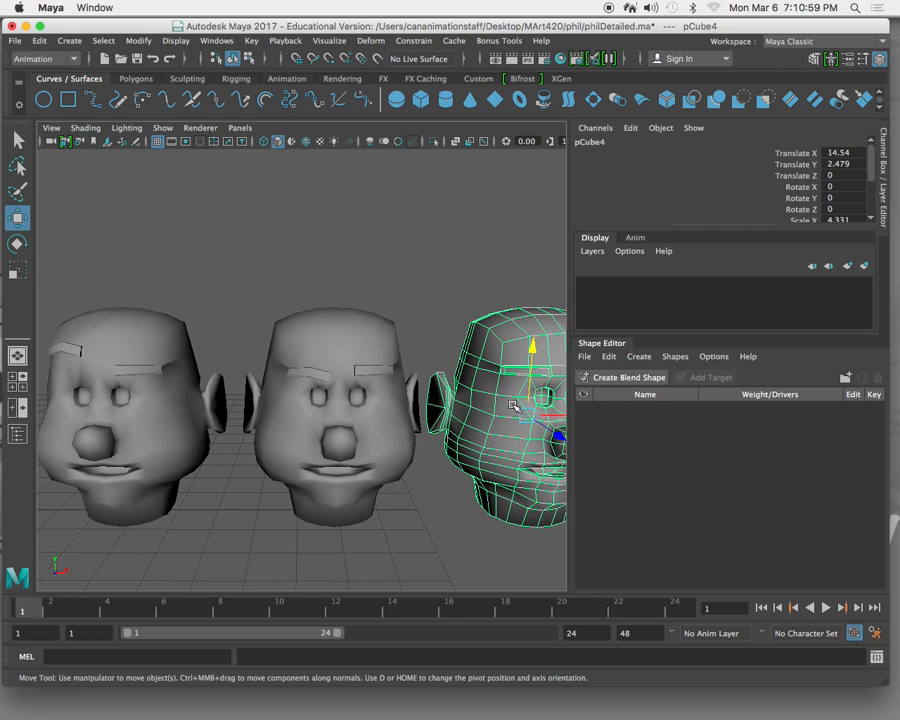
key("f")
right_click_drag(293, 300, 231, 309)
left_click_drag(255, 312, 298, 361)
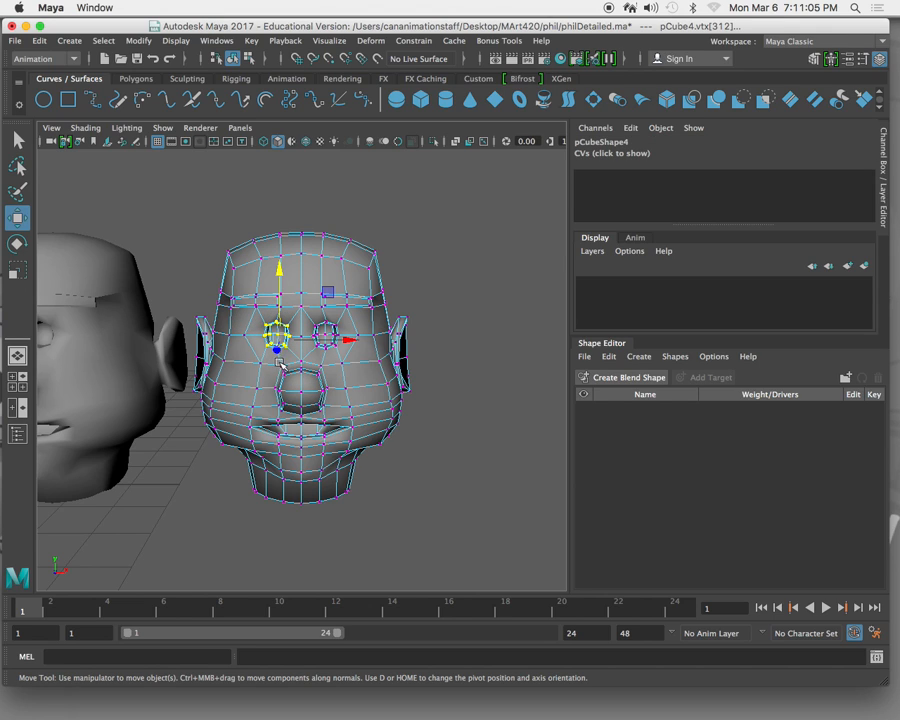
key("r")
left_click_drag(280, 281, 284, 296)
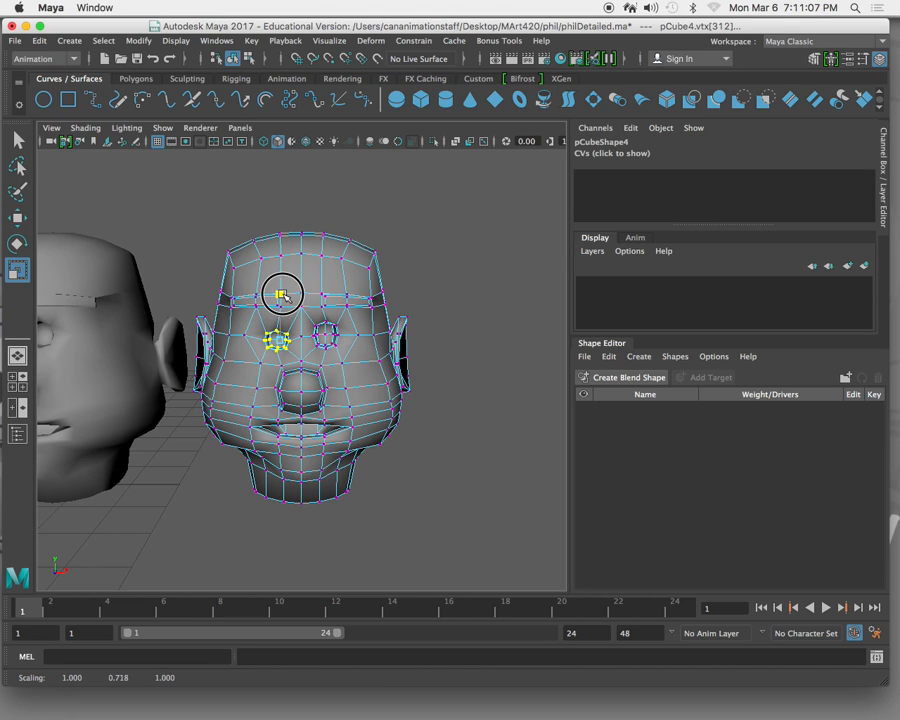
key("ctrl+z")
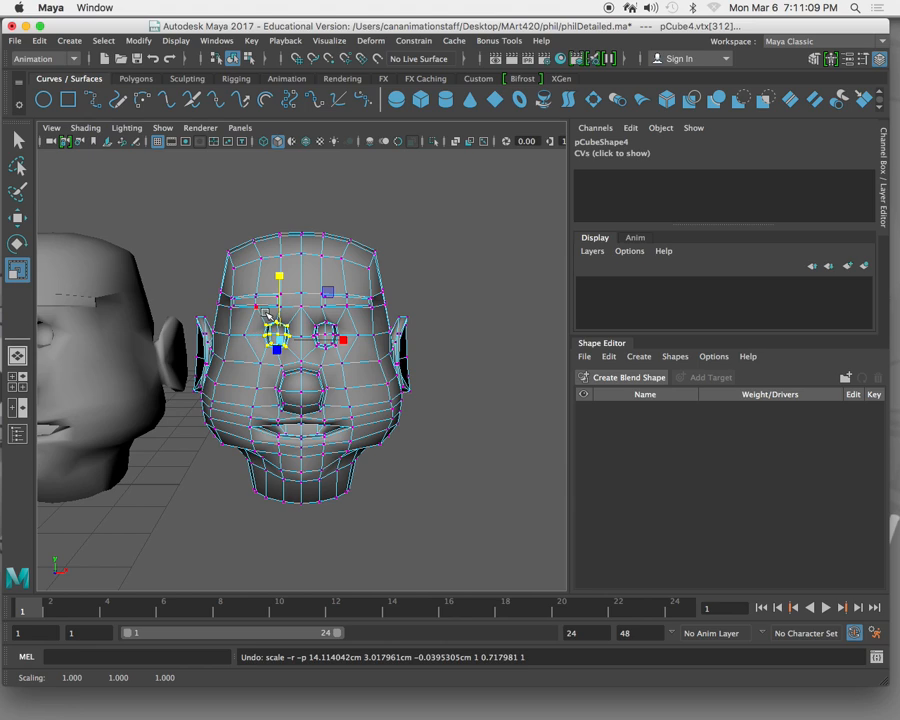
Step: Limit the fourth head's selection to the front eye vertices, scale them nearly flat vertically and wider horizontally into a wink, and return to object mode
key("4")
left_click_drag(257, 314, 260, 356, "alt")
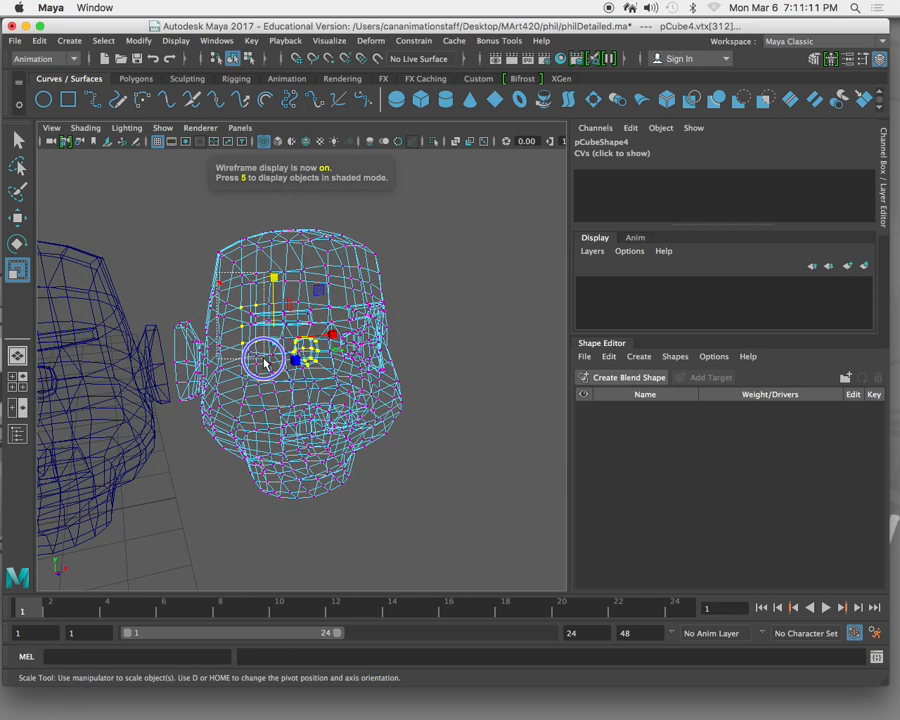
left_click_drag(352, 398, 324, 391, "alt")
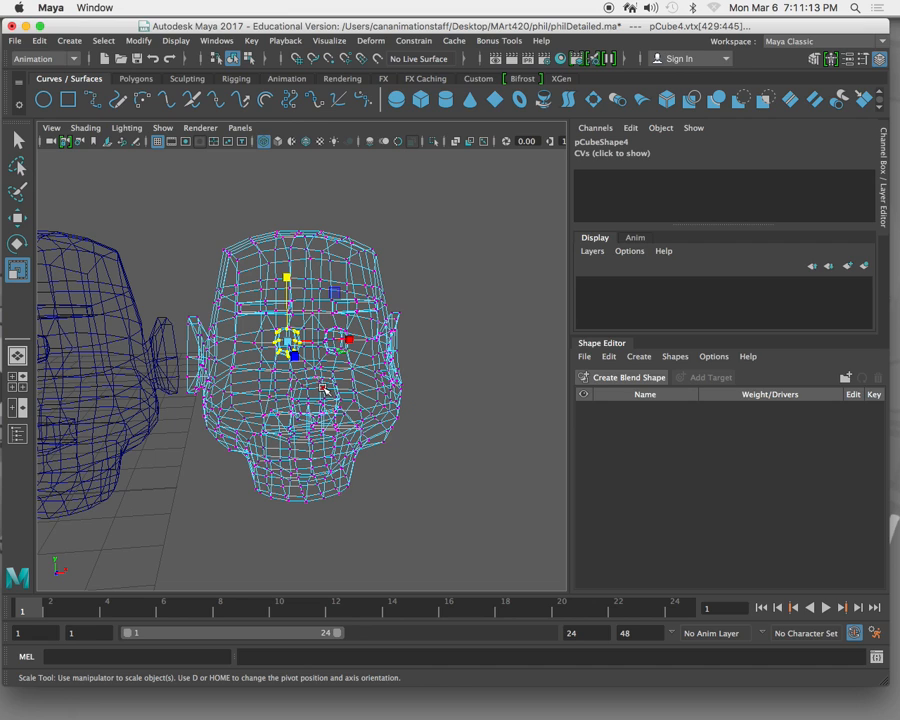
key("5")
left_click_drag(287, 277, 290, 318)
left_click_drag(342, 341, 377, 342)
left_click(316, 264)
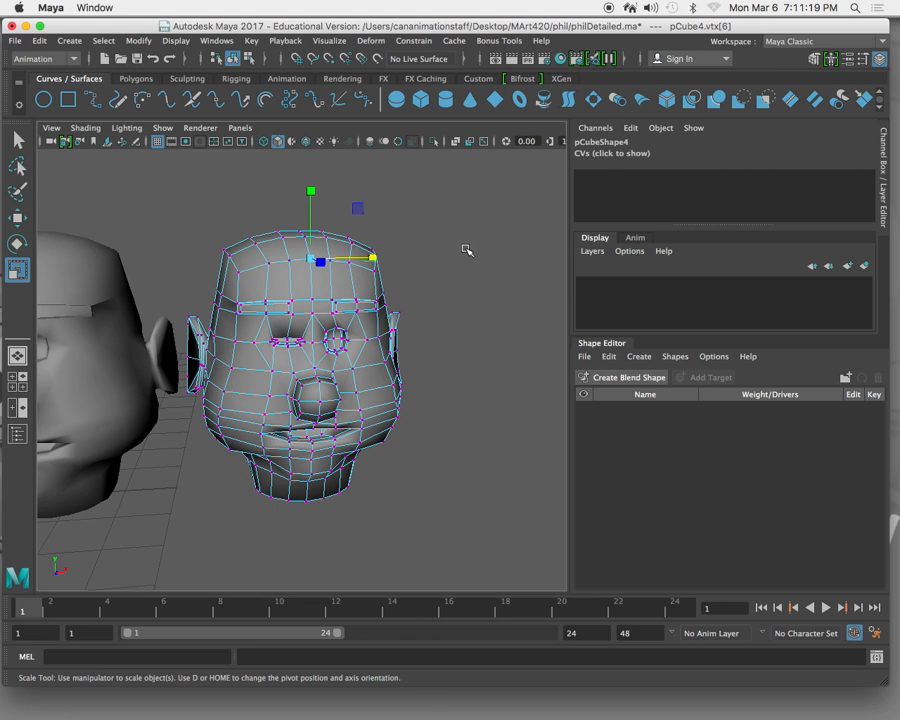
right_click(374, 320)
right_click_drag(374, 320, 376, 389)
left_click(462, 350)
Step: Rename the original unmodified head as Main
scroll(422, 369, "down", 5)
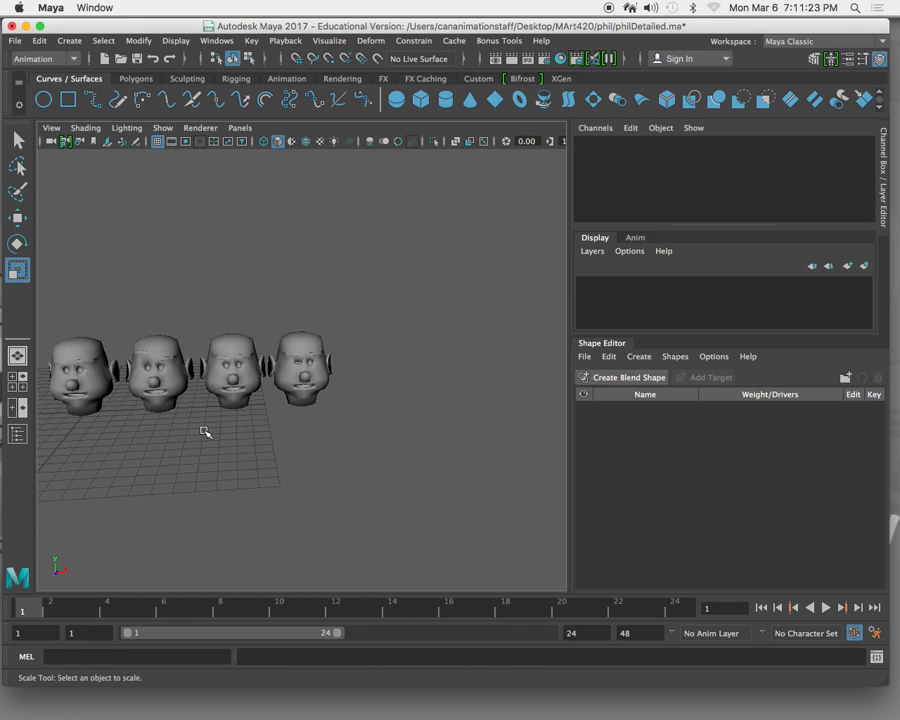
left_click_drag(195, 426, 145, 396, "alt")
left_click(122, 378)
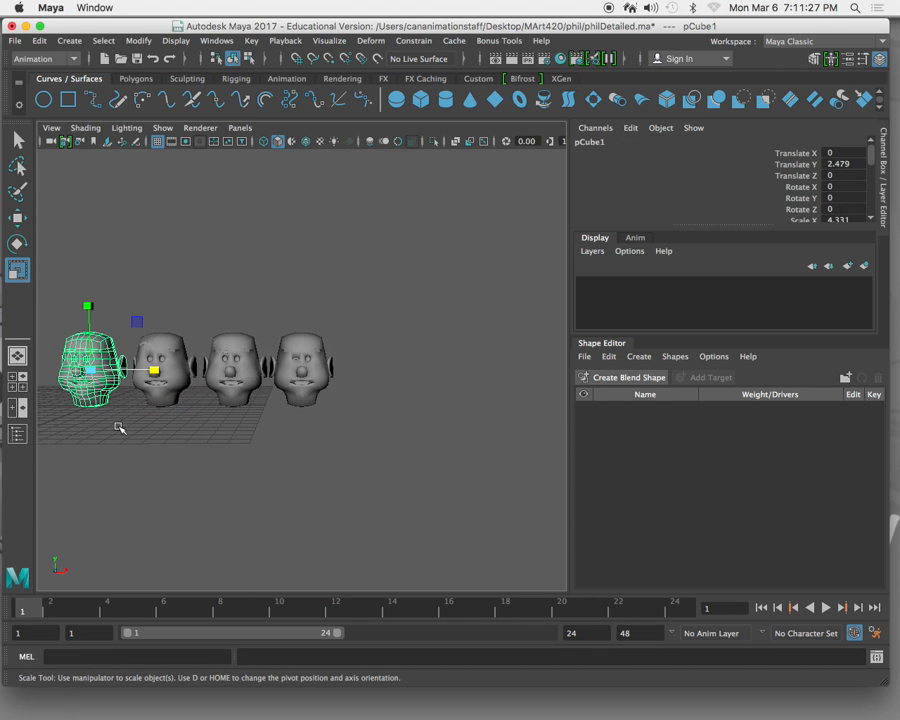
double_click(620, 141)
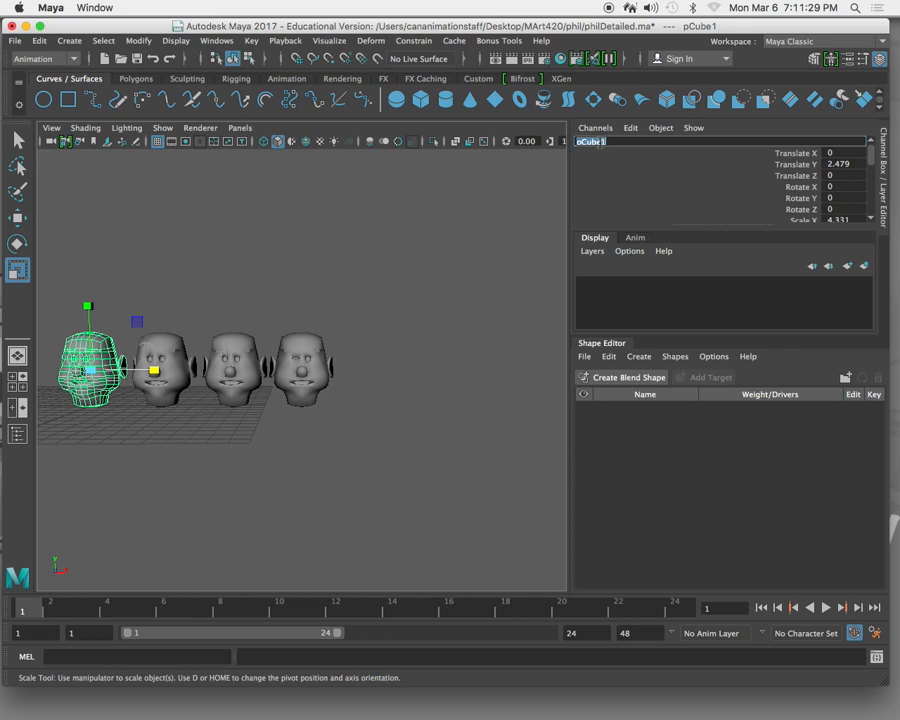
type("Main")
key("Return")
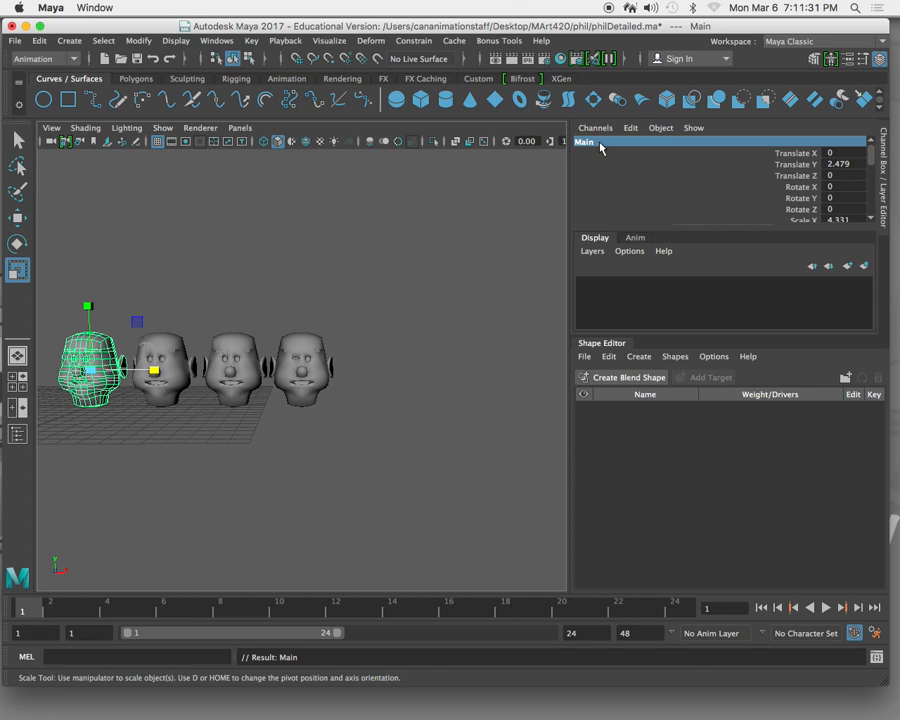
Step: Rename the raised-eyebrow head as Up and the lowered-eyebrow head as dwn
left_click(172, 343)
double_click(603, 141)
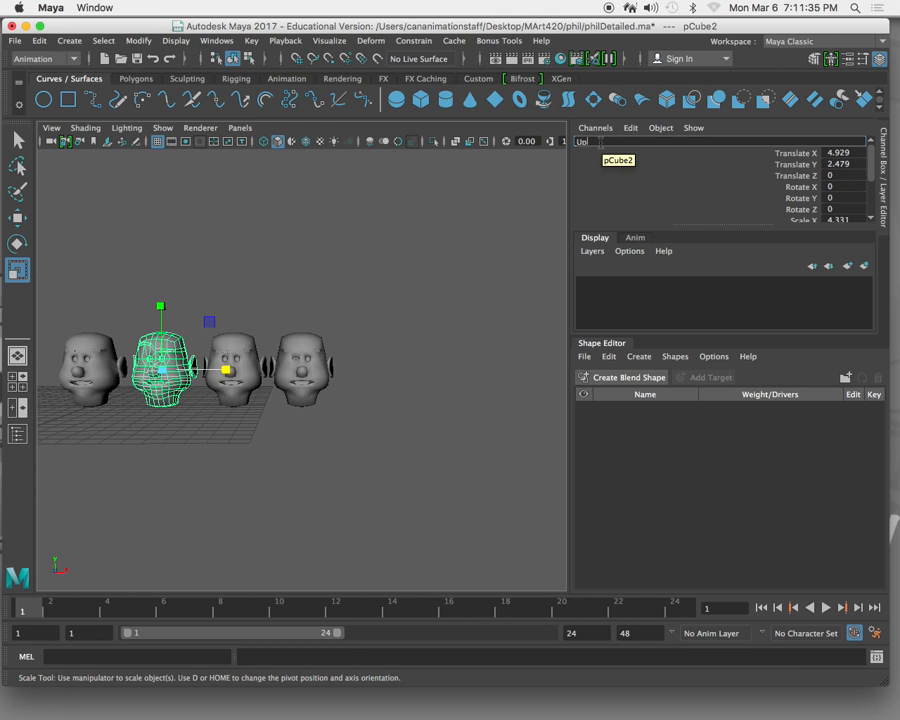
left_click(351, 336)
left_click(210, 358)
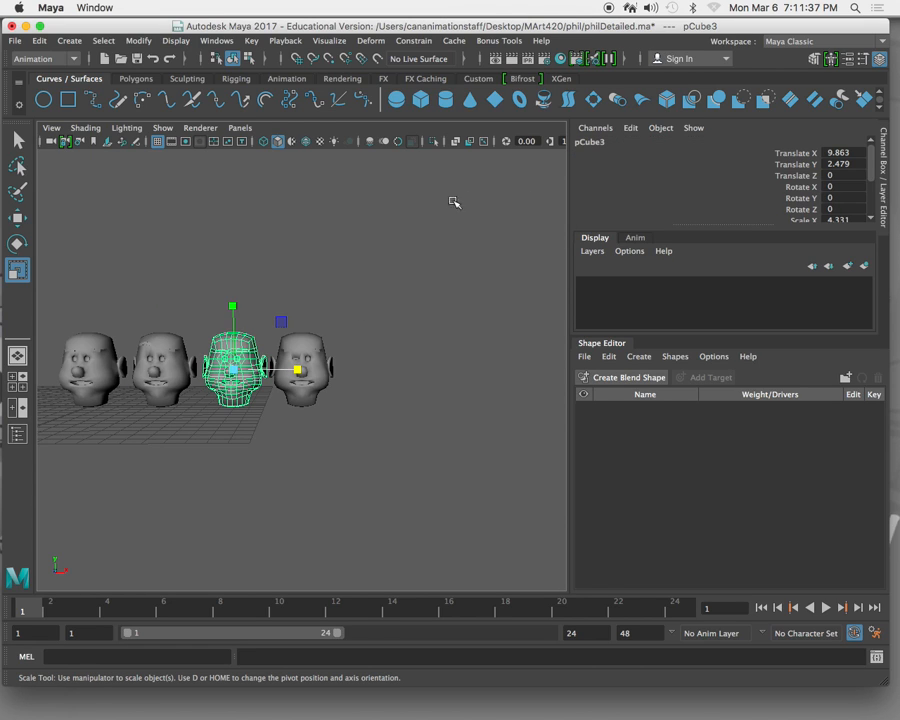
left_click(600, 141)
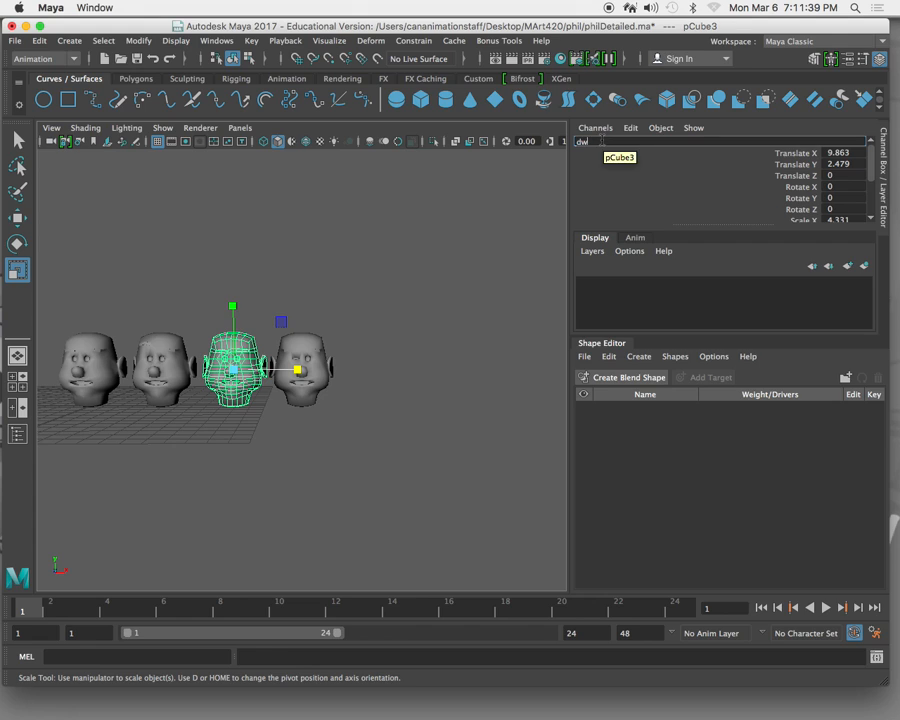
type("dwn")
key("Return")
Step: Rename the winking head as wnk and select it again
left_click(297, 362)
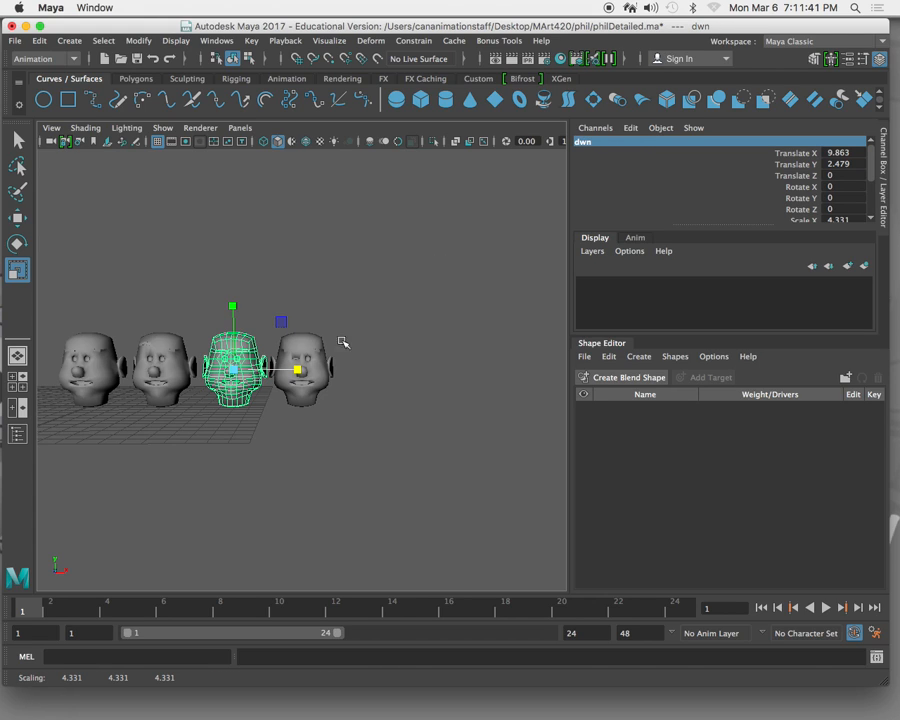
left_click(596, 142)
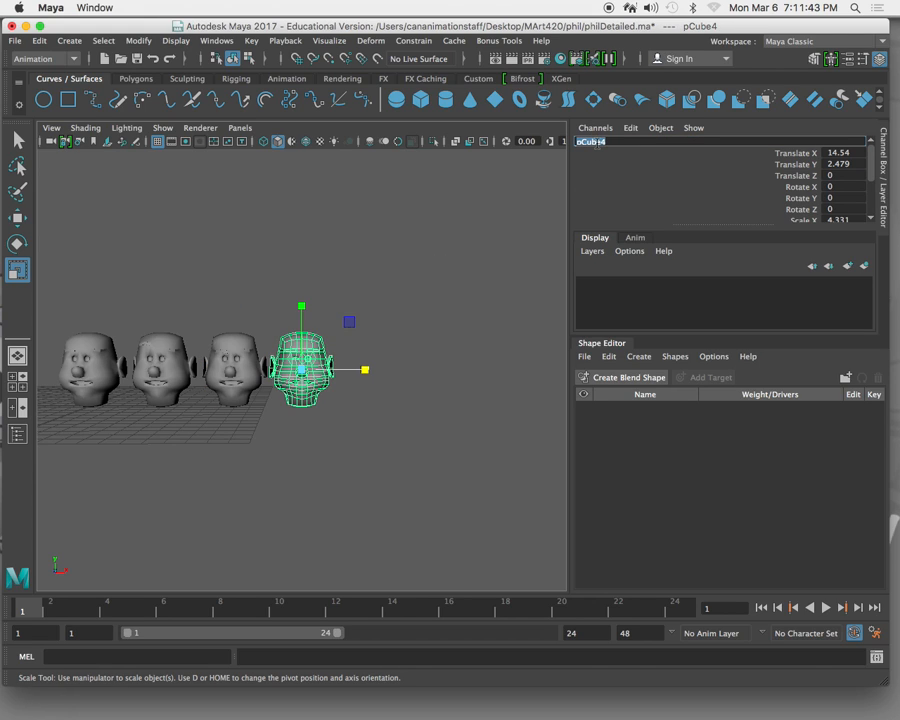
type("wnk")
key("Return")
left_click(397, 445)
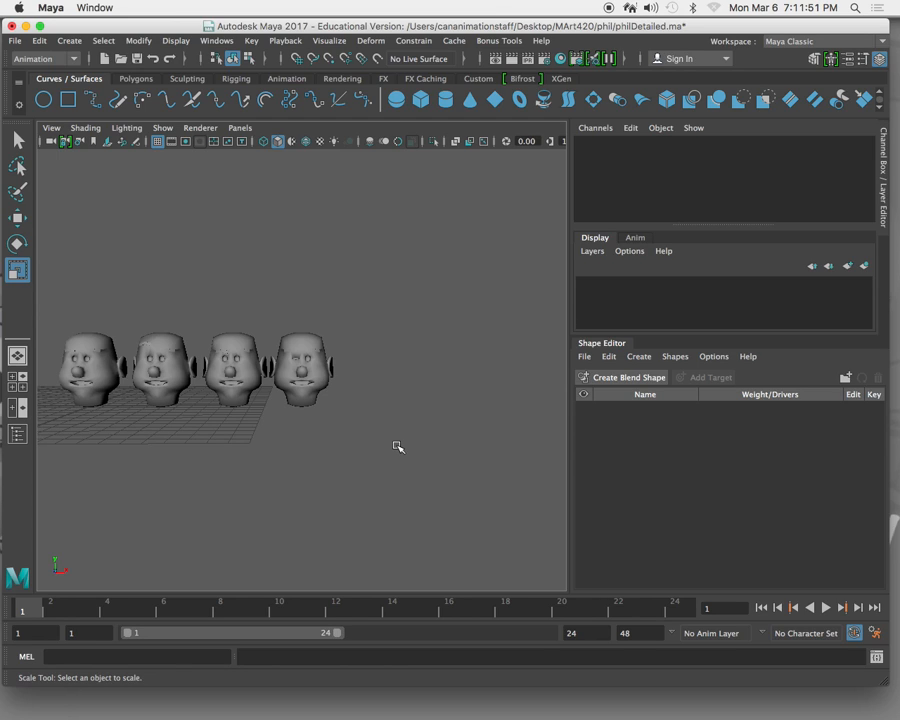
left_click(290, 348)
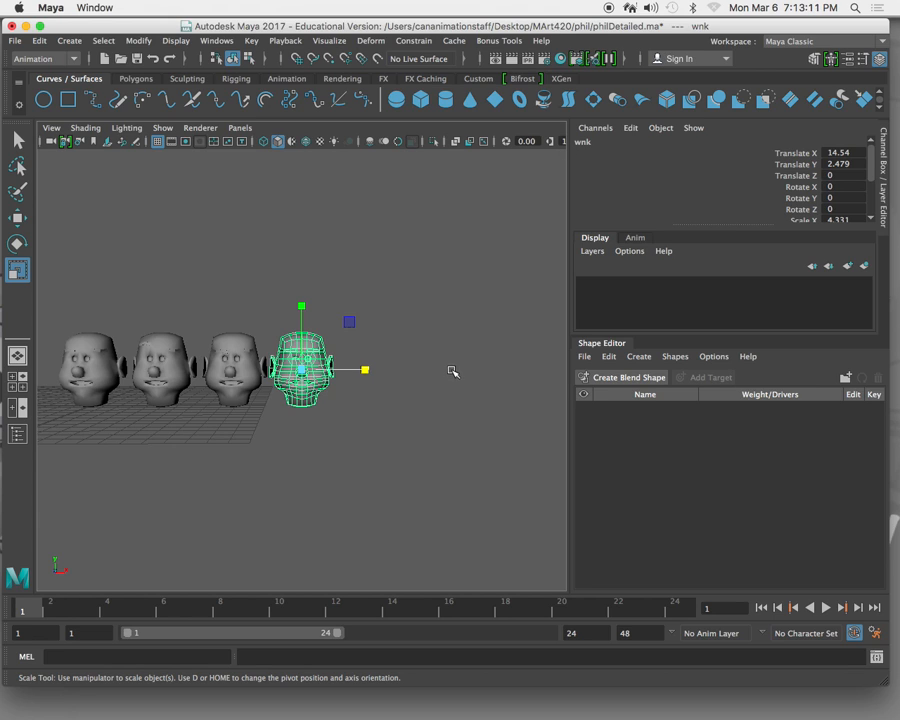
Step: Bring all four heads into view, select the wink head and switch to the Select tool
left_click_drag(80, 292, 342, 480)
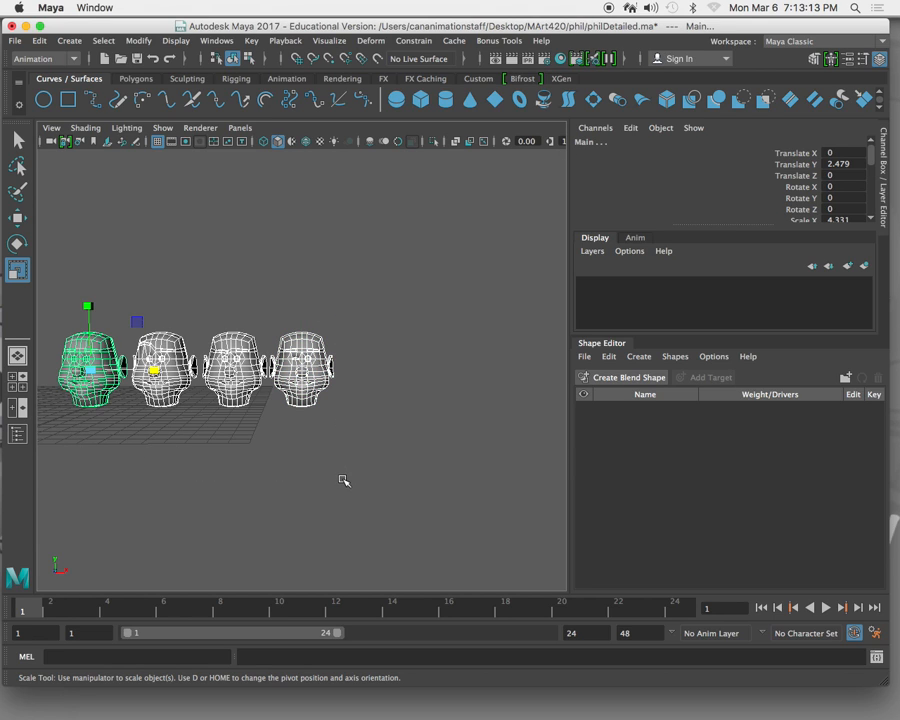
key("f")
key("5")
left_click(464, 462)
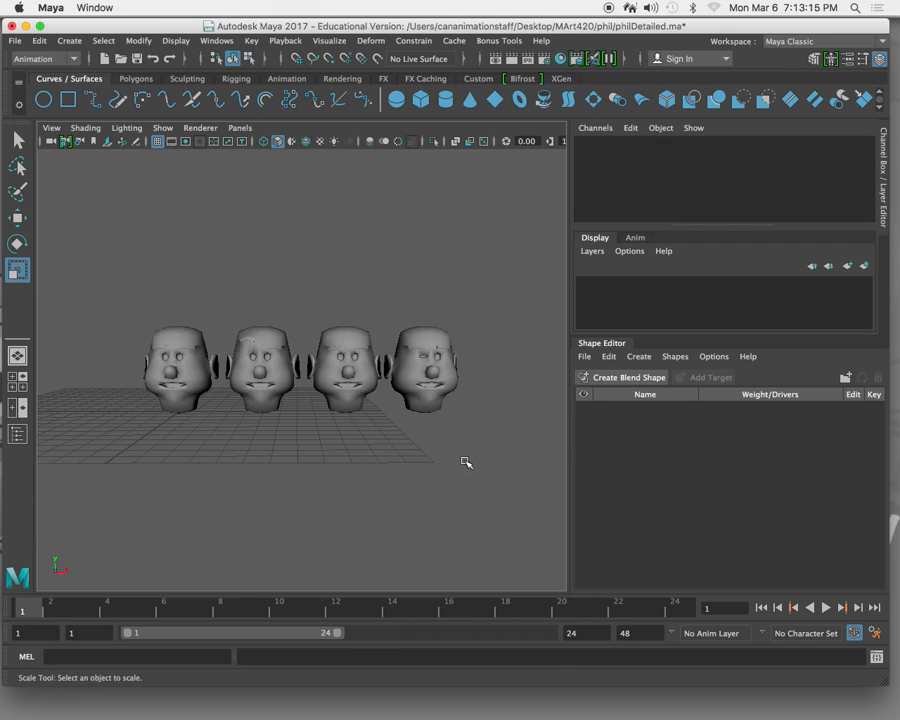
left_click(441, 383)
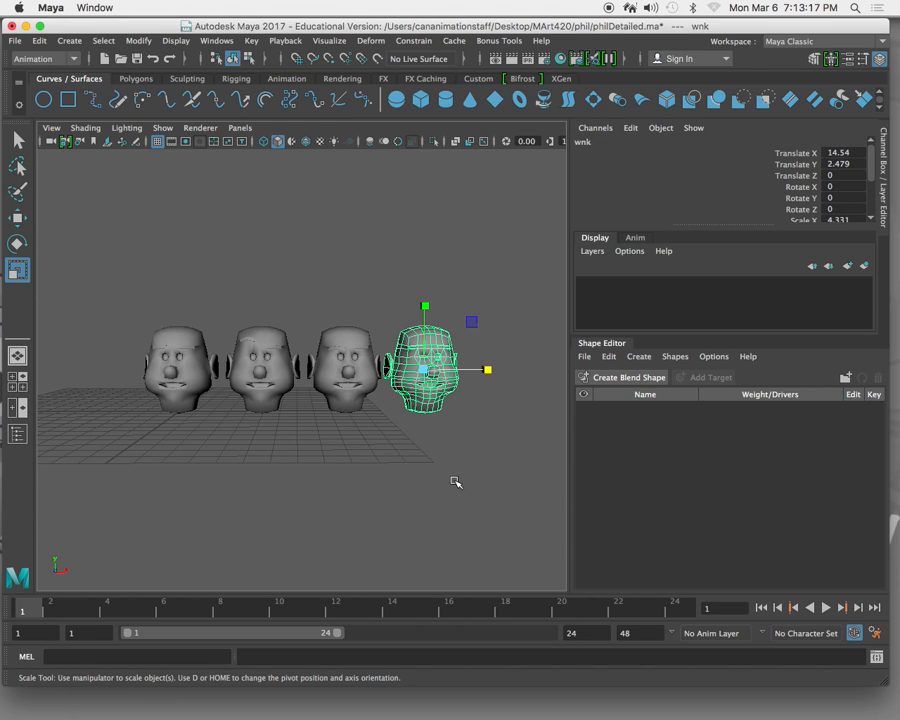
key("q")
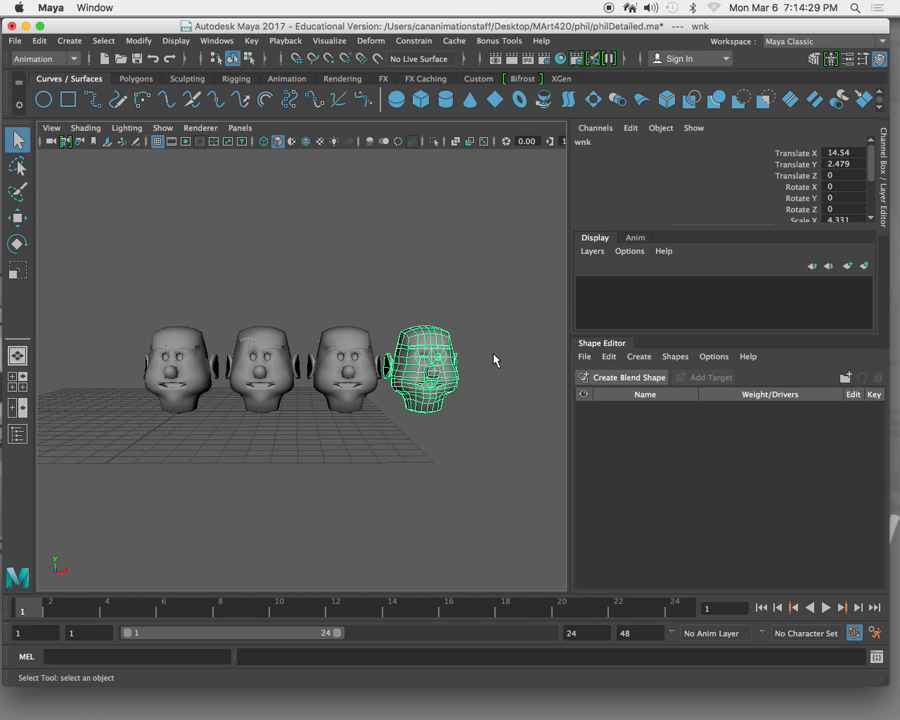
Step: Create a blend shape with the wnk, dwn and Up heads as targets and the Main head, selected last, as the base
left_click(473, 270)
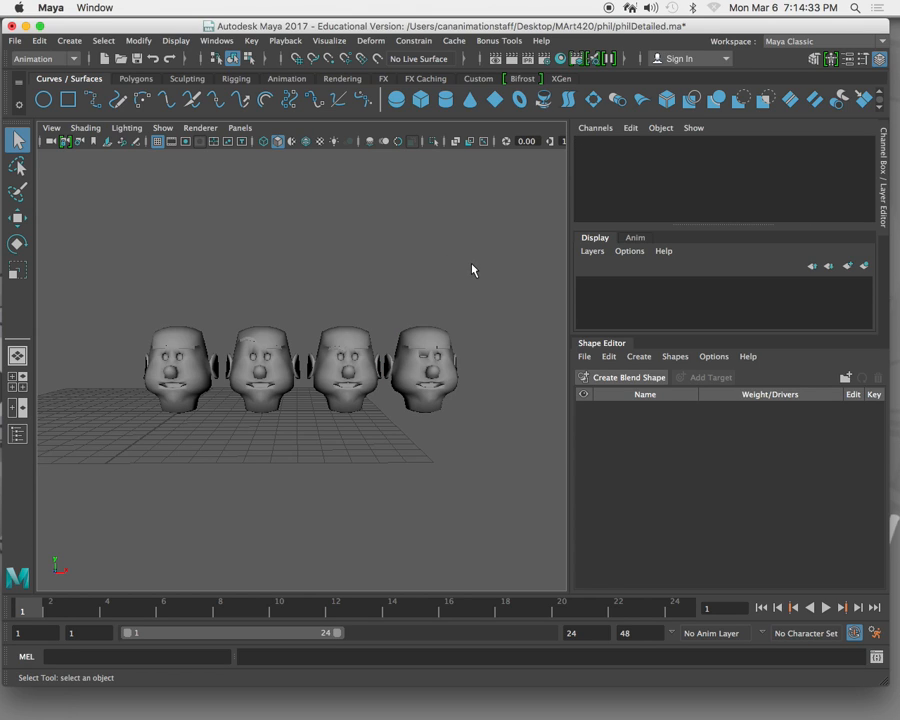
left_click(265, 356)
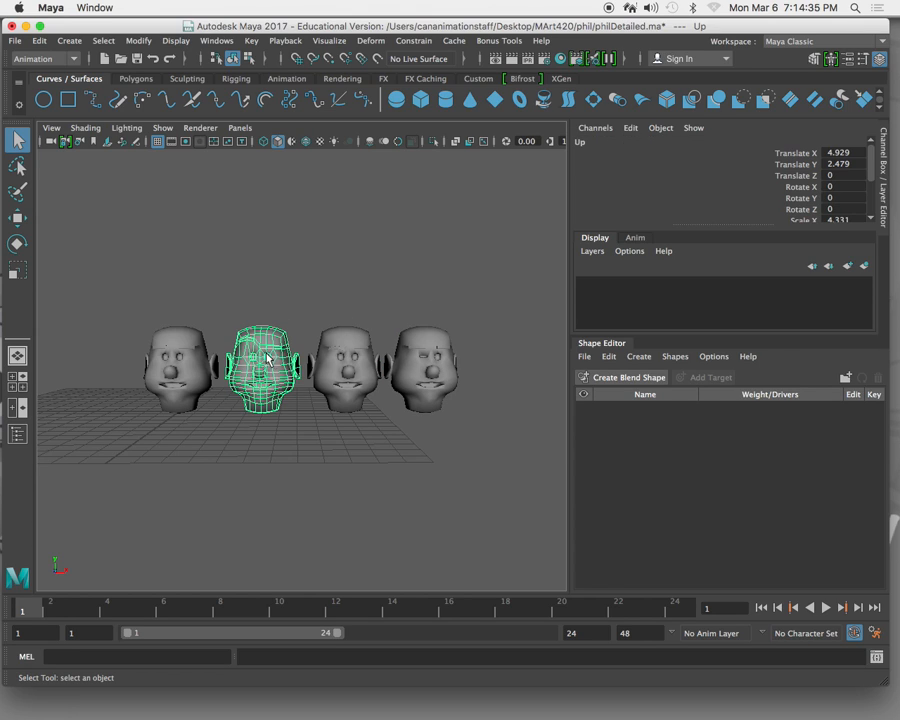
left_click(339, 354)
left_click(385, 392)
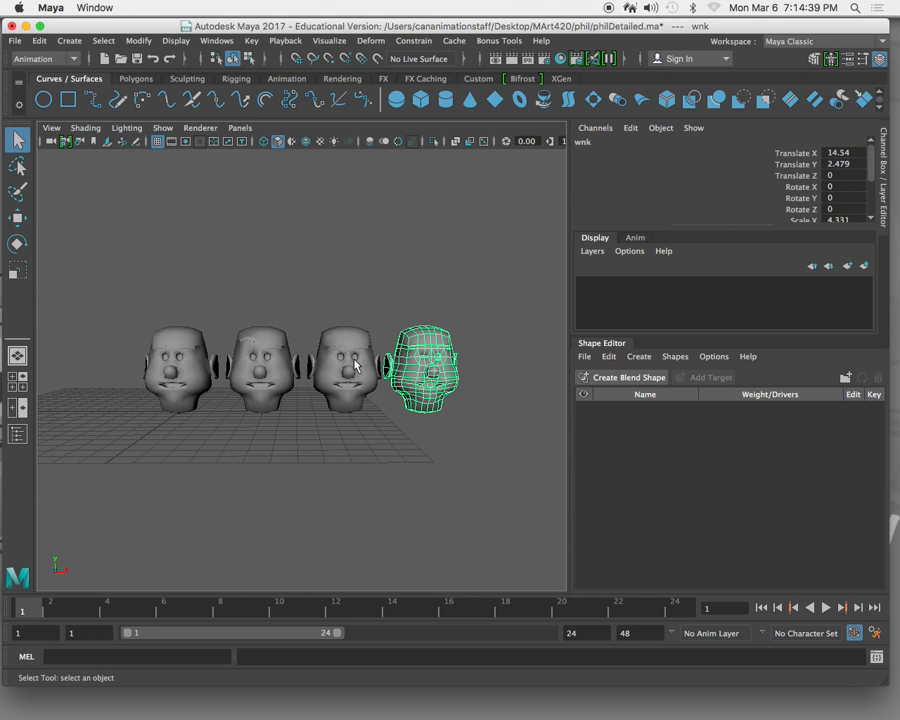
left_click(353, 366)
left_click(275, 362)
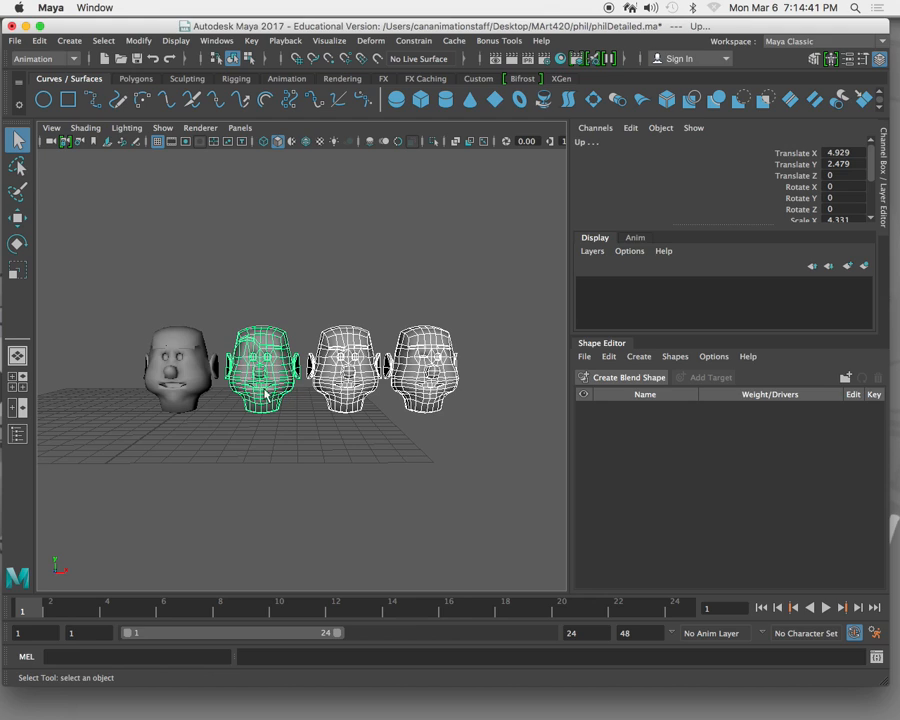
left_click(197, 362)
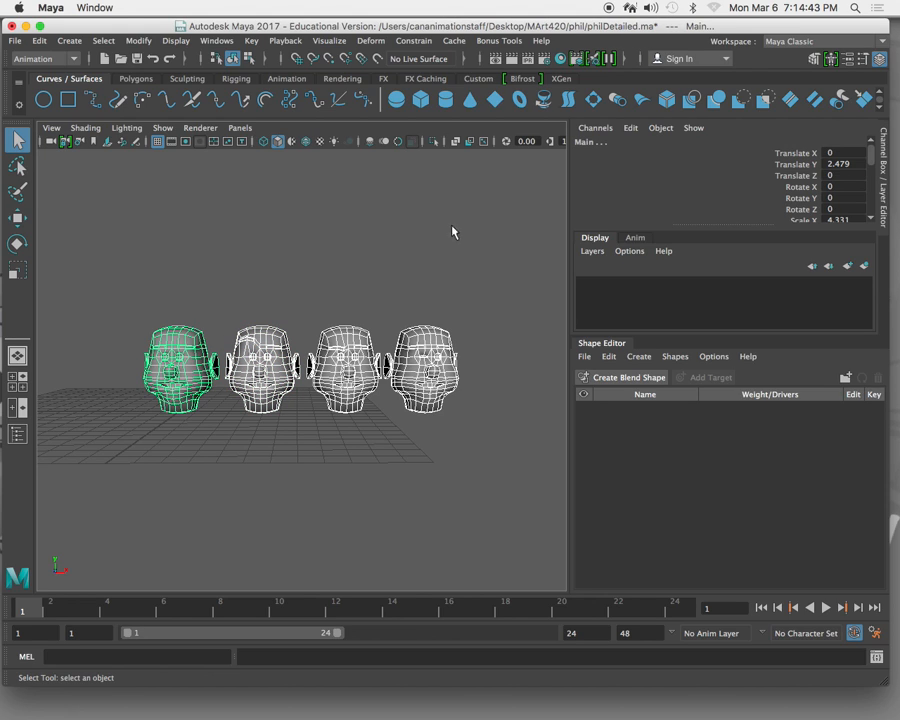
left_click(370, 41)
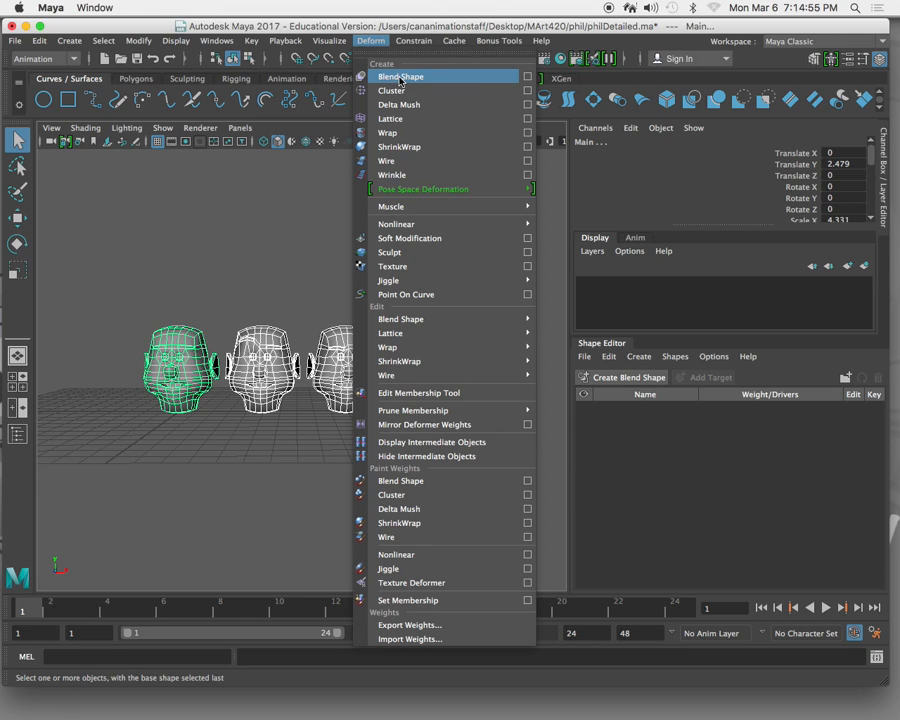
left_click(401, 77)
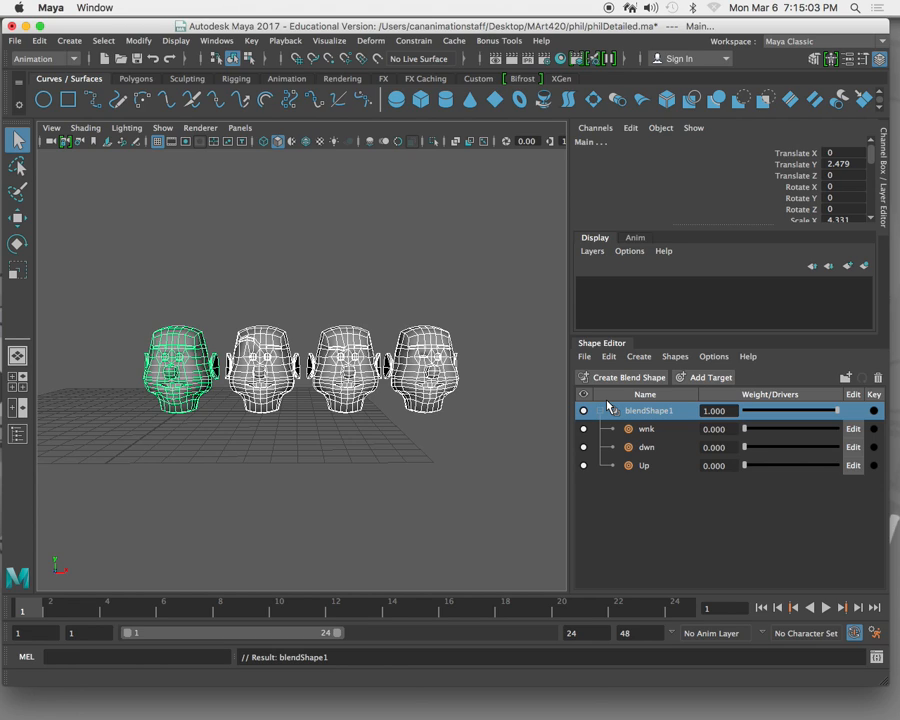
left_click(267, 267)
key("5")
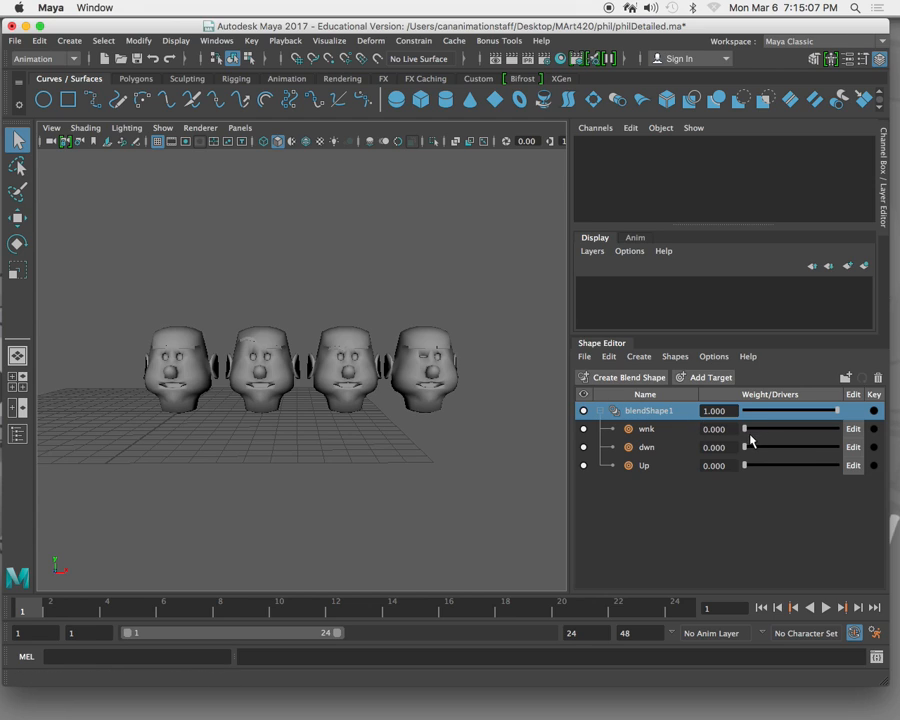
Step: Test the Up, dwn and wnk target weights on the Main head and return all three to 0
mouse_move(745, 466)
left_mouse_down()
mouse_move(781, 515)
mouse_move(842, 463)
mouse_move(730, 464)
left_mouse_up()
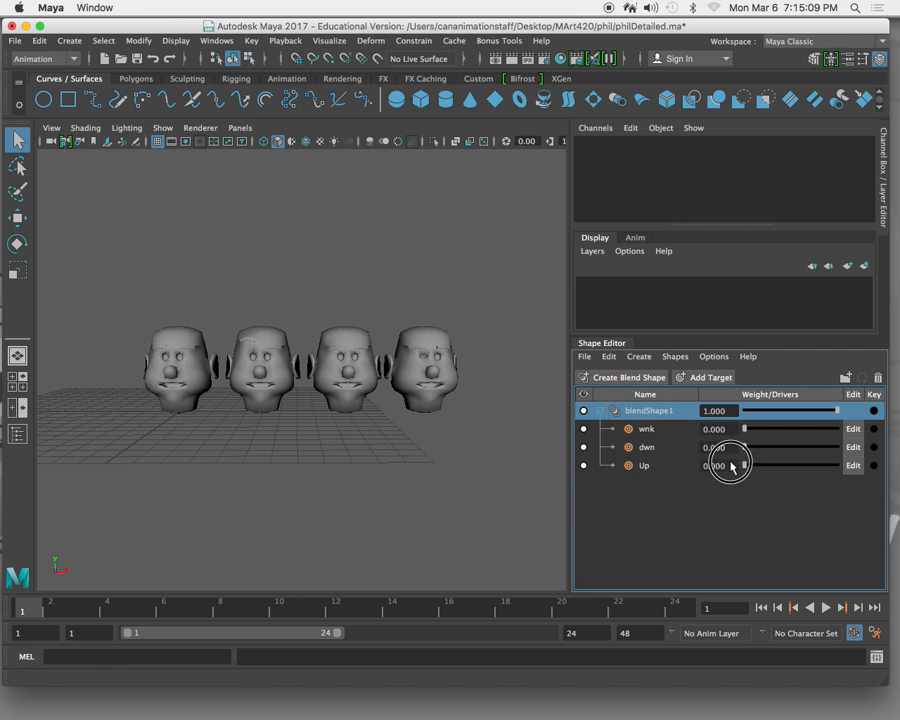
left_click(193, 378)
key("f")
left_click(414, 448)
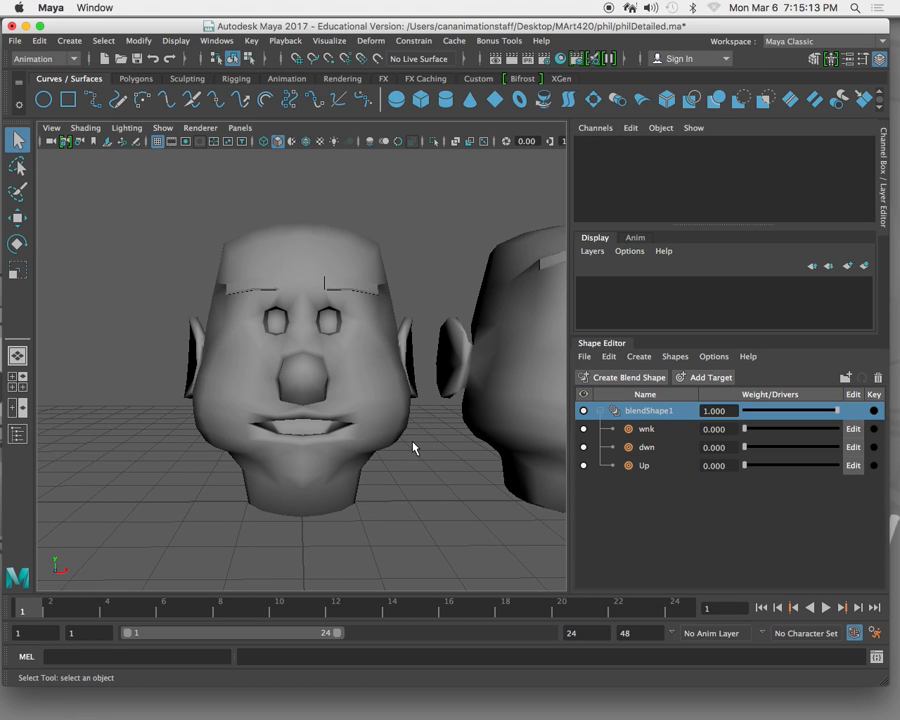
mouse_move(408, 458)
left_mouse_down("alt")
mouse_move(388, 434)
mouse_move(398, 440)
left_mouse_up("alt")
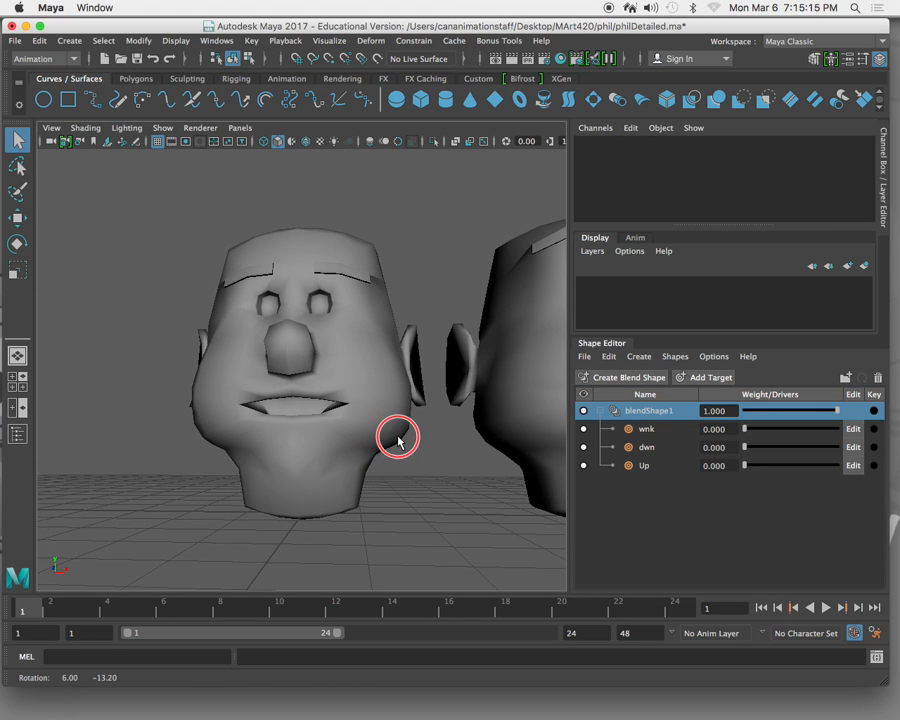
left_click_drag(745, 465, 835, 466)
left_click_drag(747, 450, 663, 518)
left_click_drag(745, 433, 828, 436)
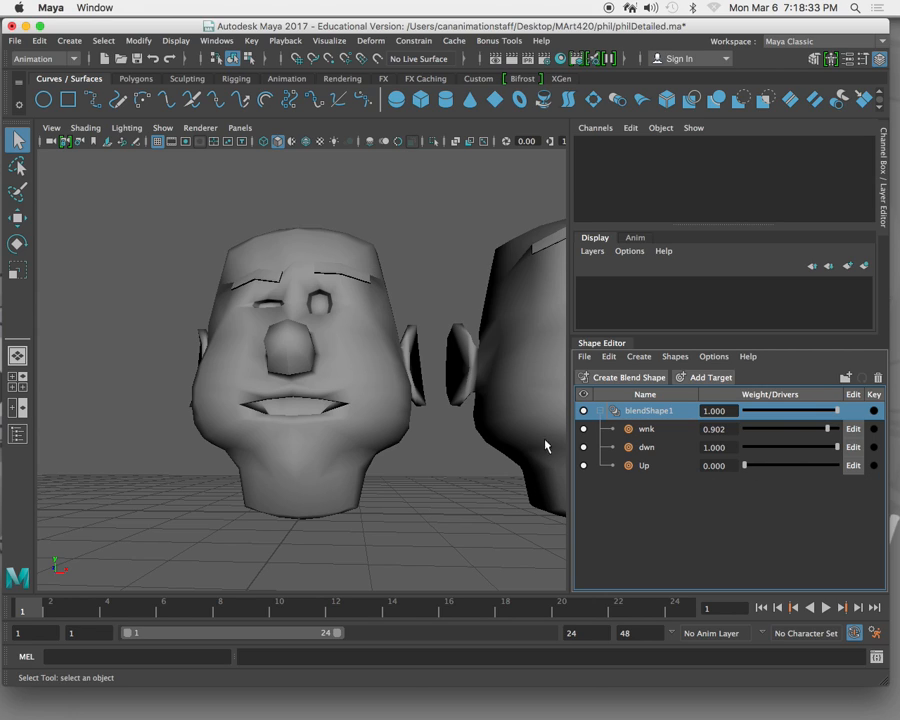
left_click_drag(827, 428, 669, 428)
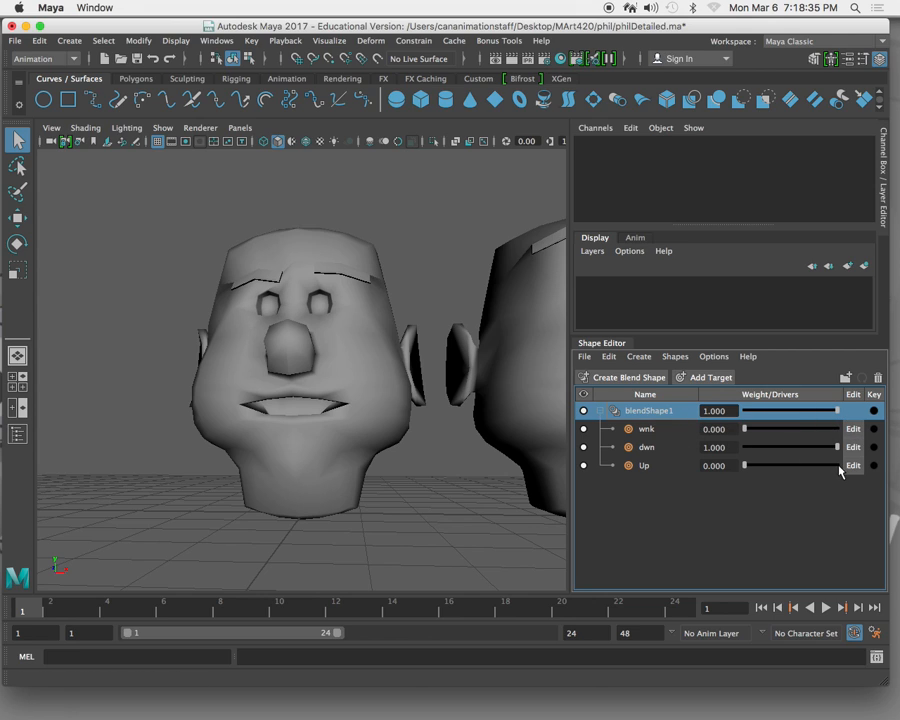
left_click_drag(837, 447, 672, 500)
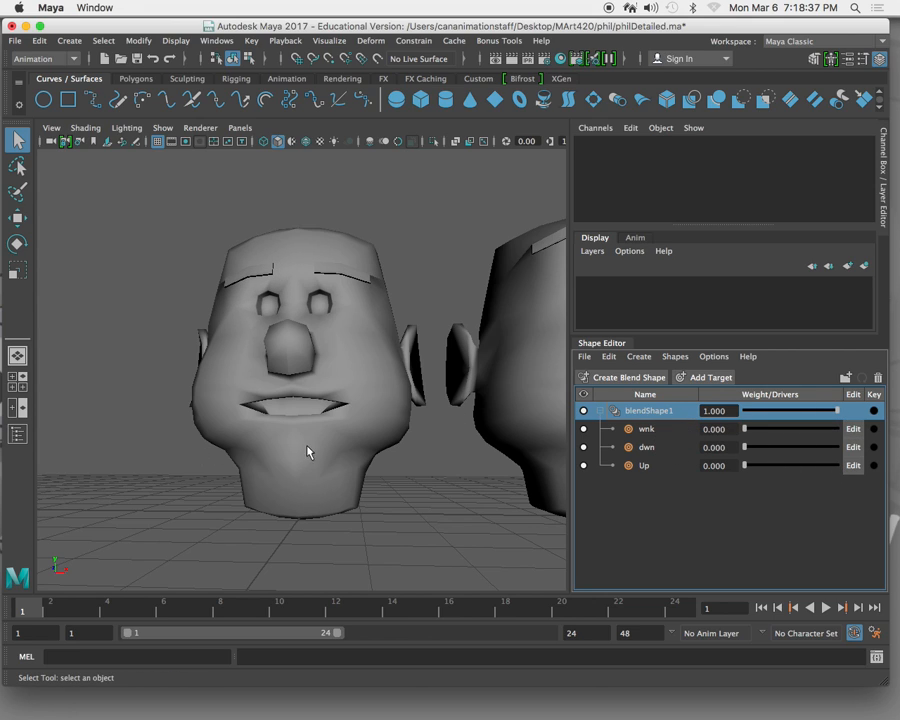
Step: Look over all four heads, selecting Main, Up, dwn and wnk one at a time
scroll(310, 445, "down", 4)
scroll(313, 435, "down", 5)
scroll(338, 322, "up", 1)
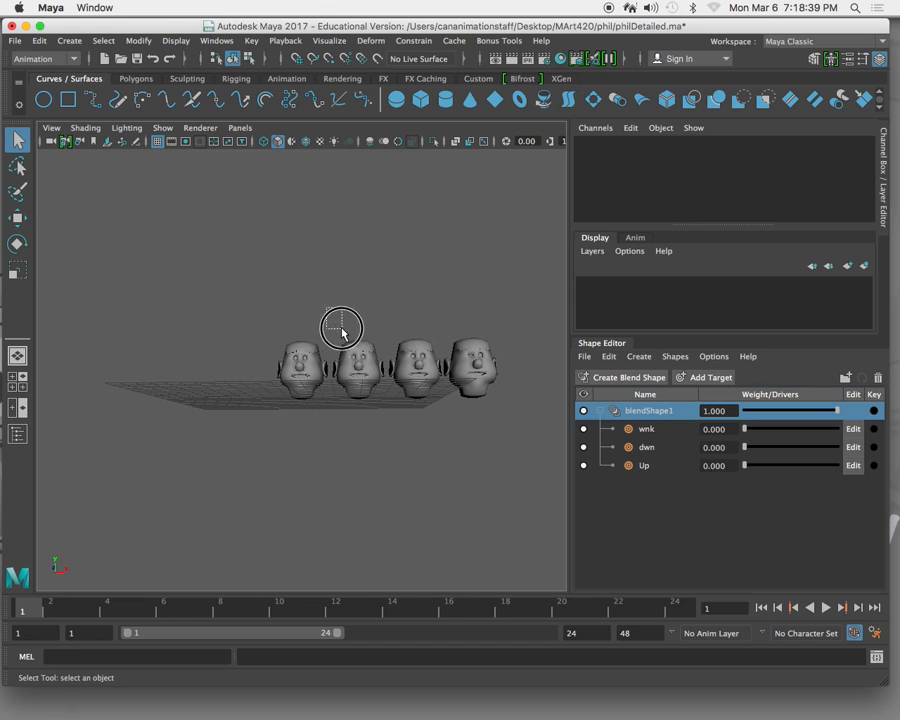
left_click_drag(342, 318, 319, 352, "alt")
left_click(319, 352)
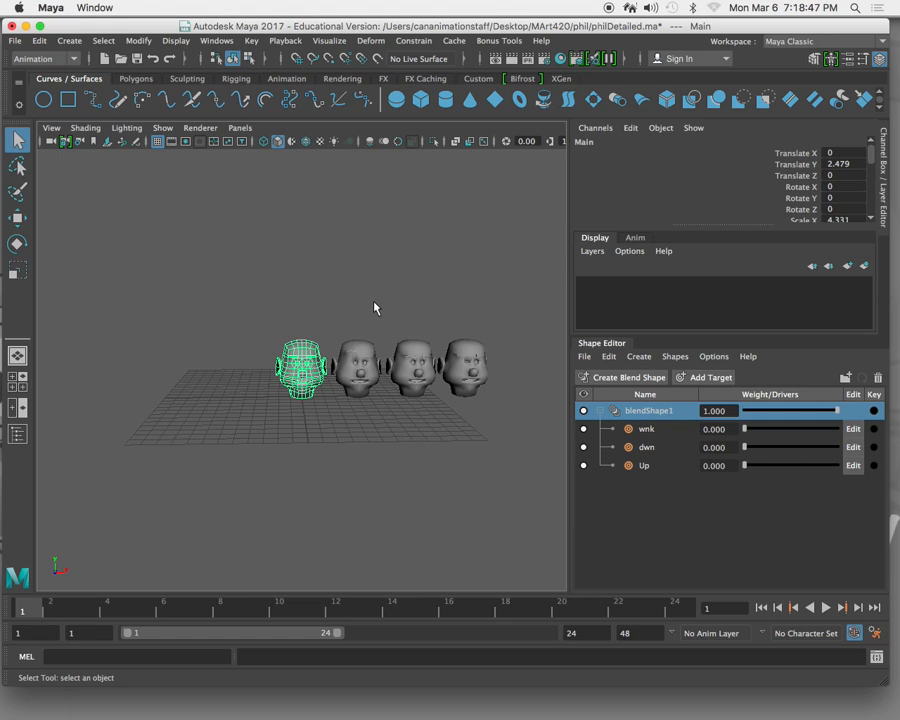
left_click(362, 374)
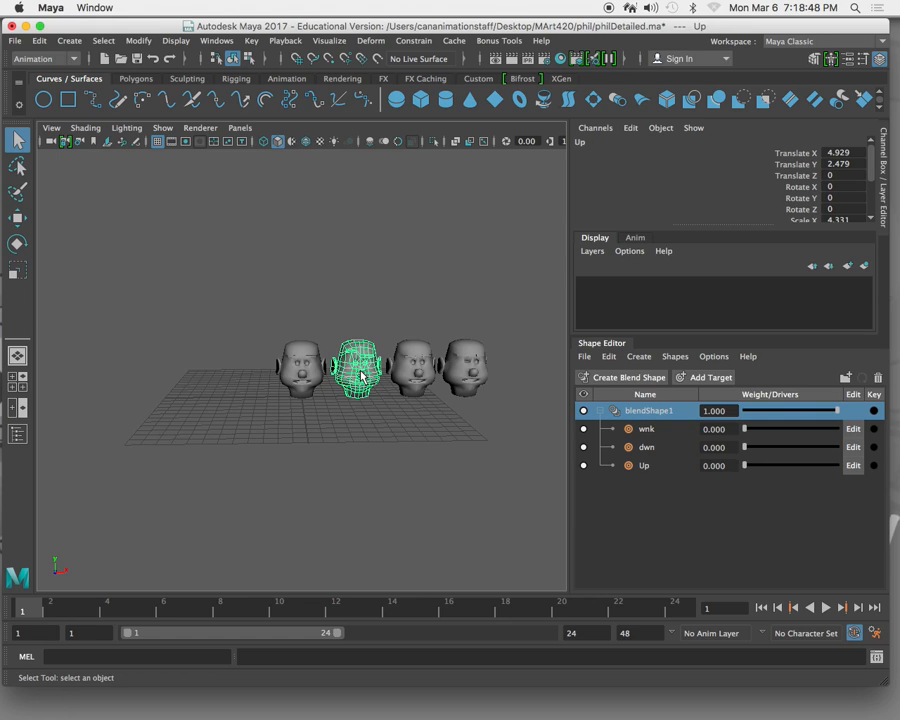
left_click(415, 370)
left_click(466, 373)
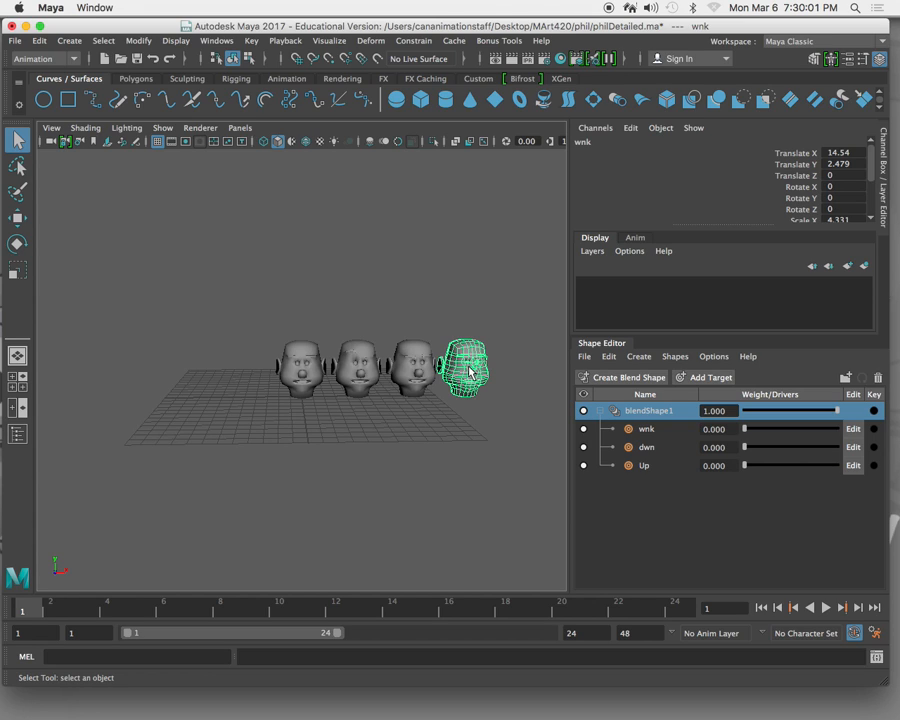
Step: Duplicate the Main head and move the copy along X past the wink head, to about 21.16
left_click(302, 377)
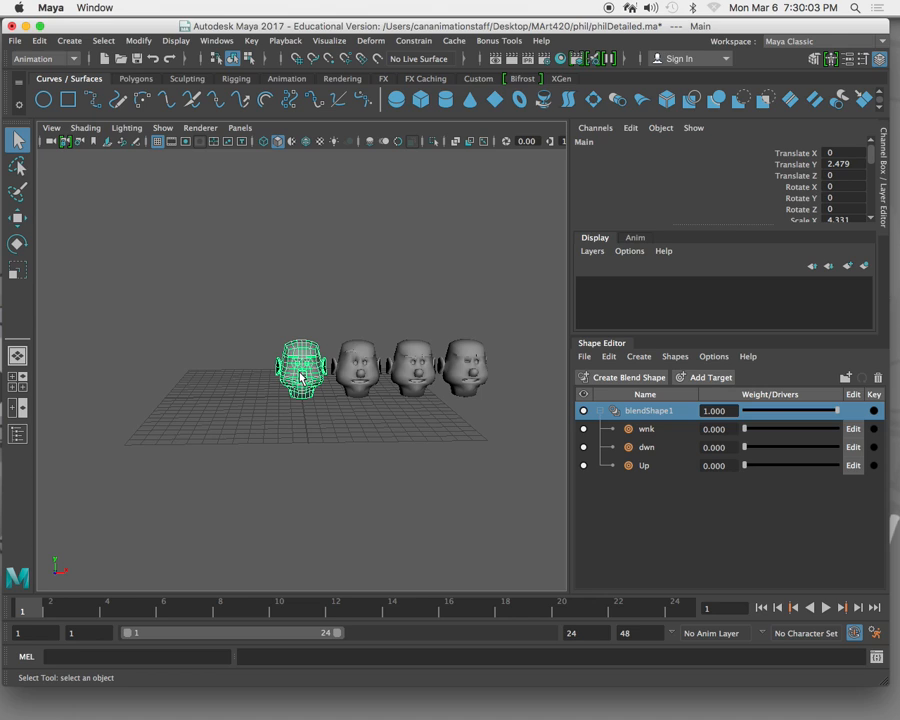
key("ctrl+d")
key("w")
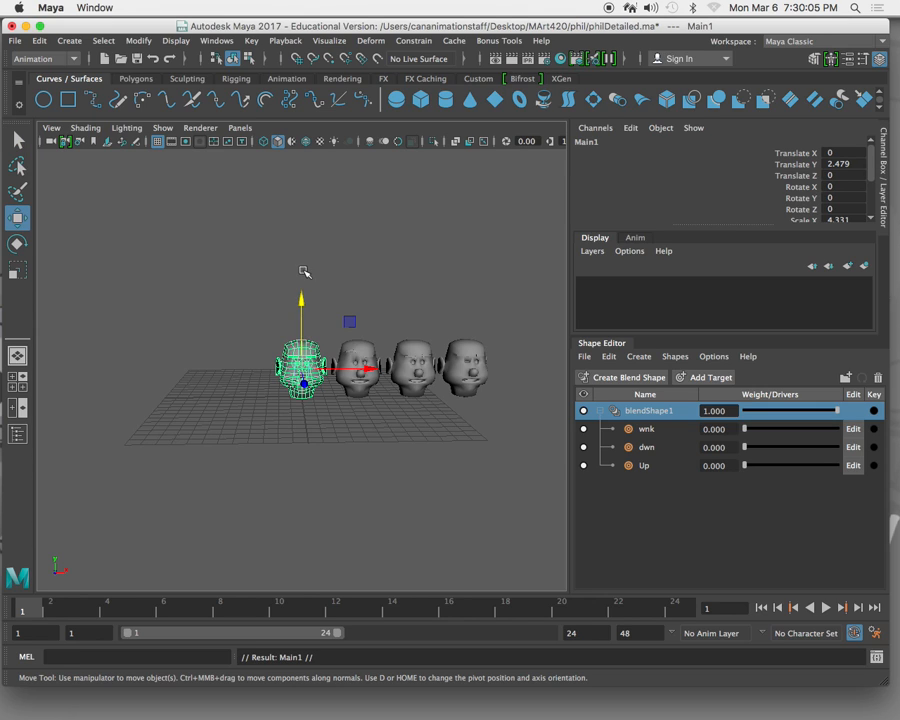
left_click_drag(333, 363, 596, 372)
Step: Scale the duplicated head up uniformly, stretch its height to about 11.5 and narrow its width to about 5.12
left_click_drag(520, 446, 402, 428, "alt")
key("f")
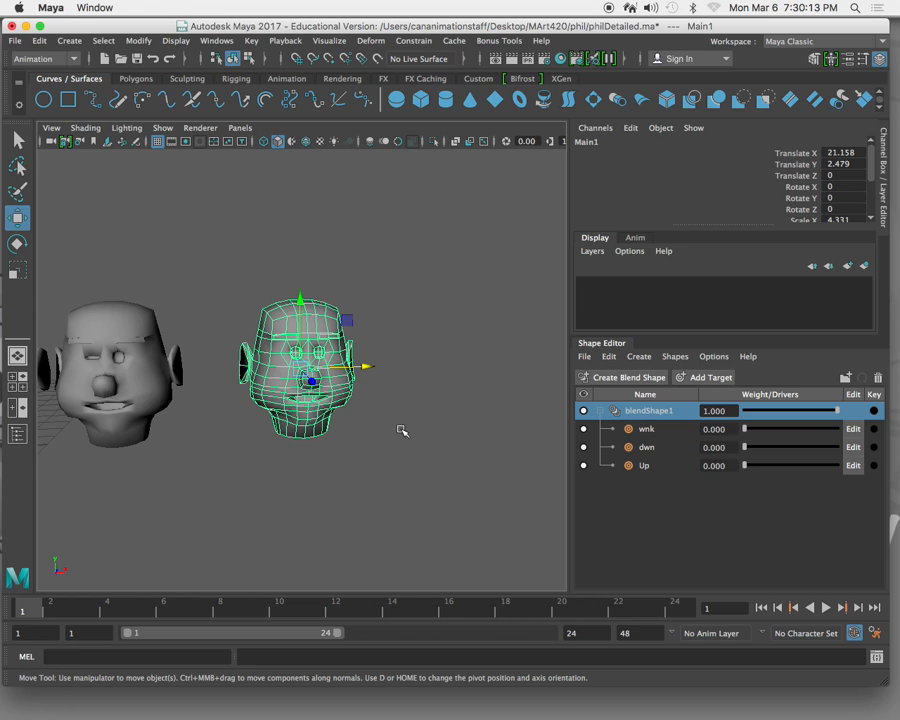
key("r")
left_click_drag(308, 370, 348, 366)
left_click_drag(297, 298, 327, 245)
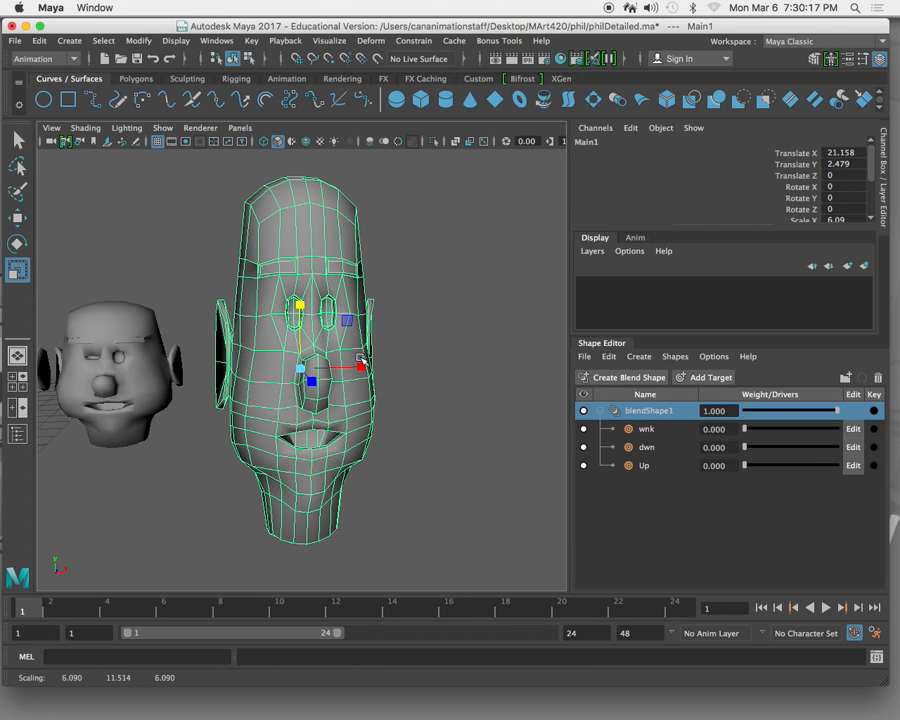
left_click_drag(361, 367, 355, 367)
Step: Create a second blend shape with the stretched copy, wnk, dwn and Up heads as targets and the Main head as the base
scroll(438, 418, "down", 5)
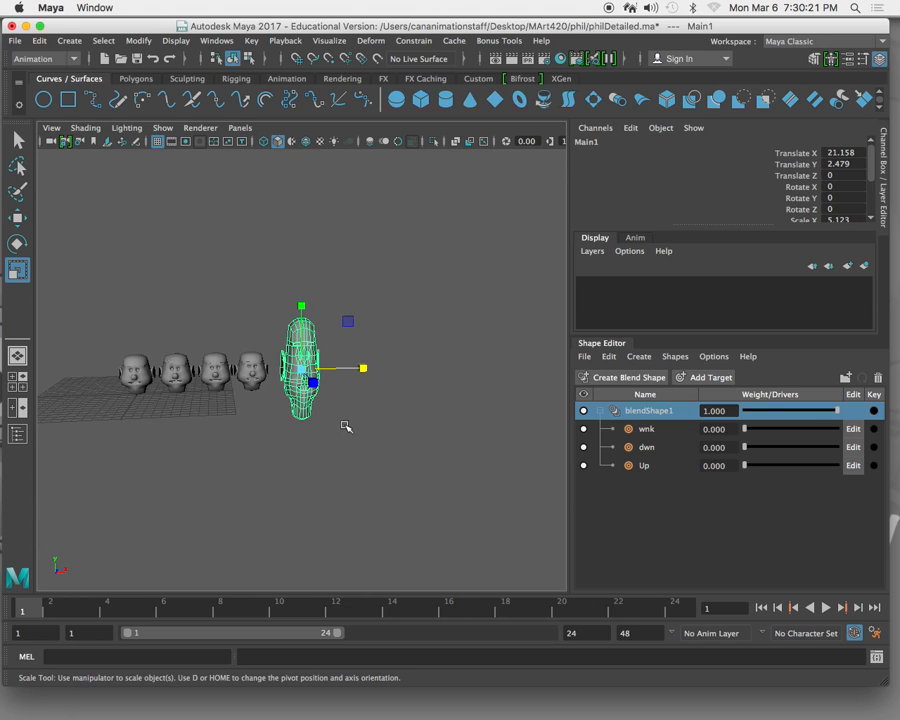
left_click(279, 425)
left_click(300, 390)
left_click(251, 371, "shift")
left_click(215, 376, "shift")
left_click(176, 372, "shift")
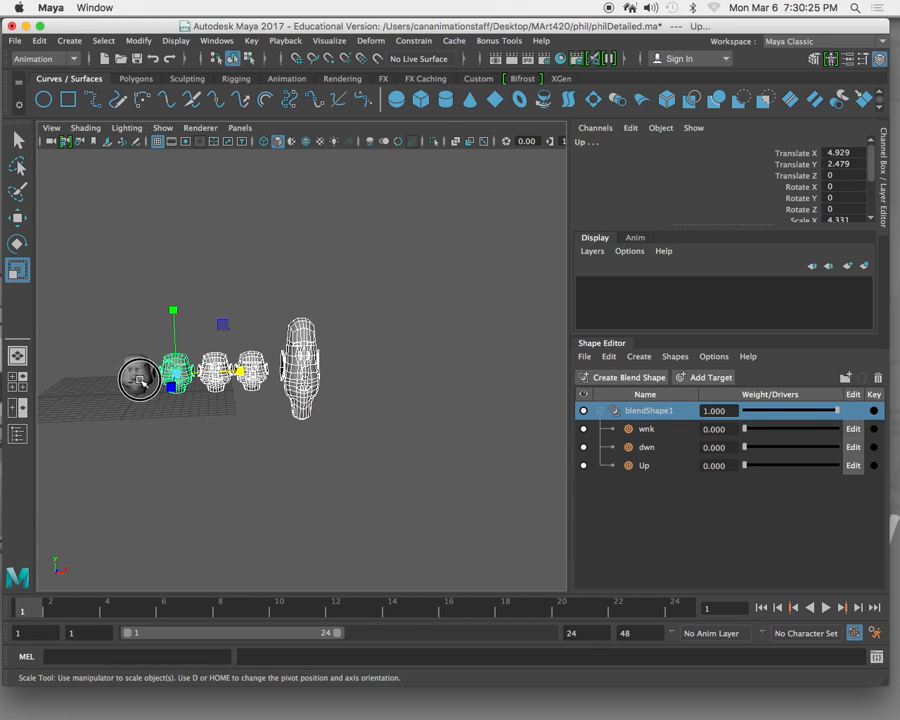
left_click(137, 372, "shift")
left_click(371, 41)
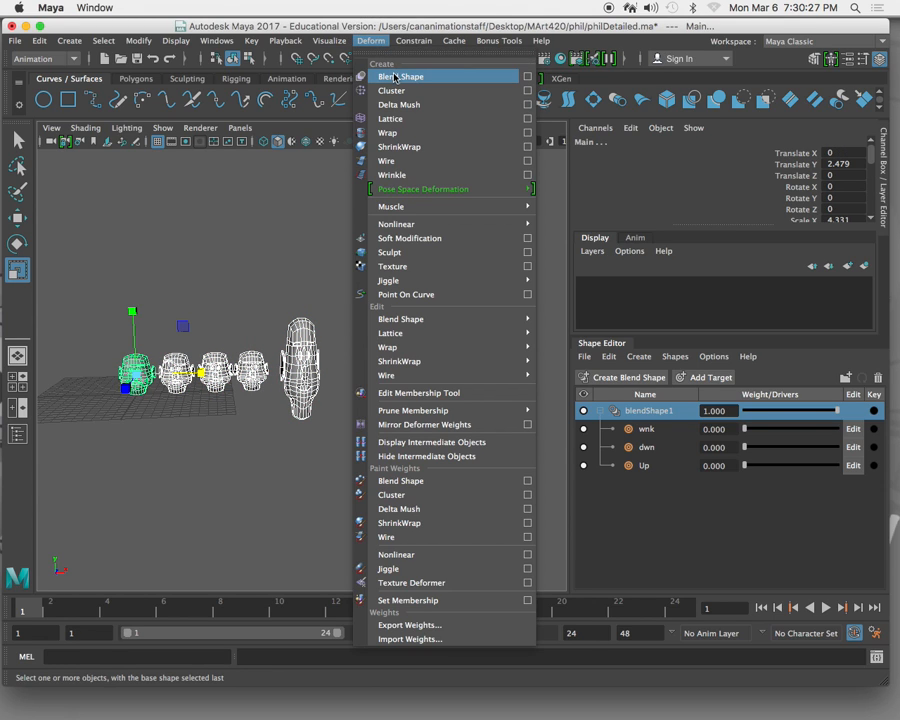
left_click(393, 77)
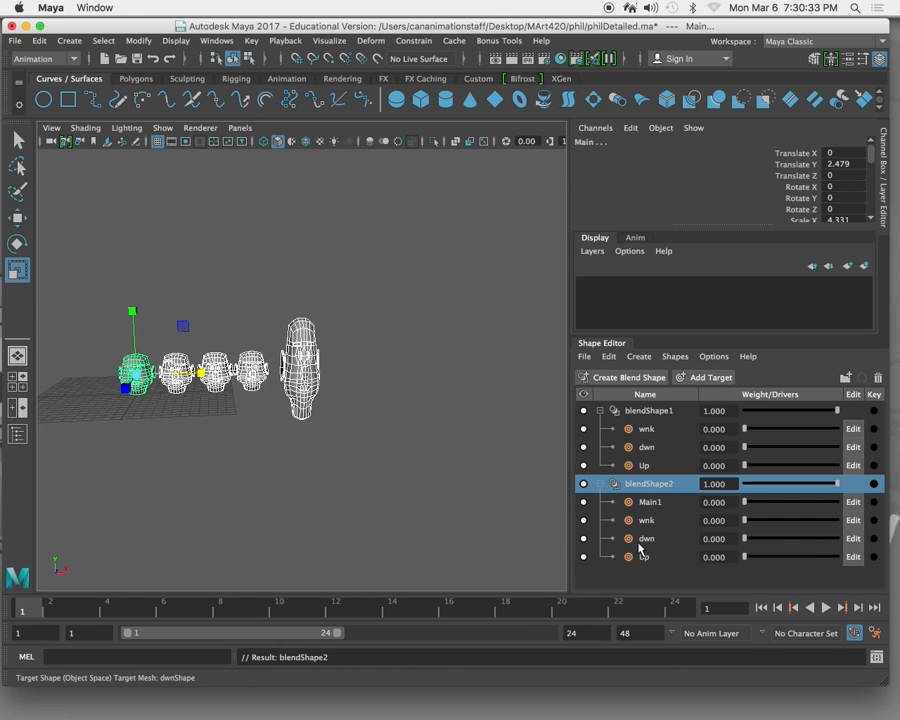
Step: Set the stretched-head target's weight in blendShape2 to about 0.894, and try its wnk weight before returning it to 0
left_click(372, 436)
left_click(310, 373)
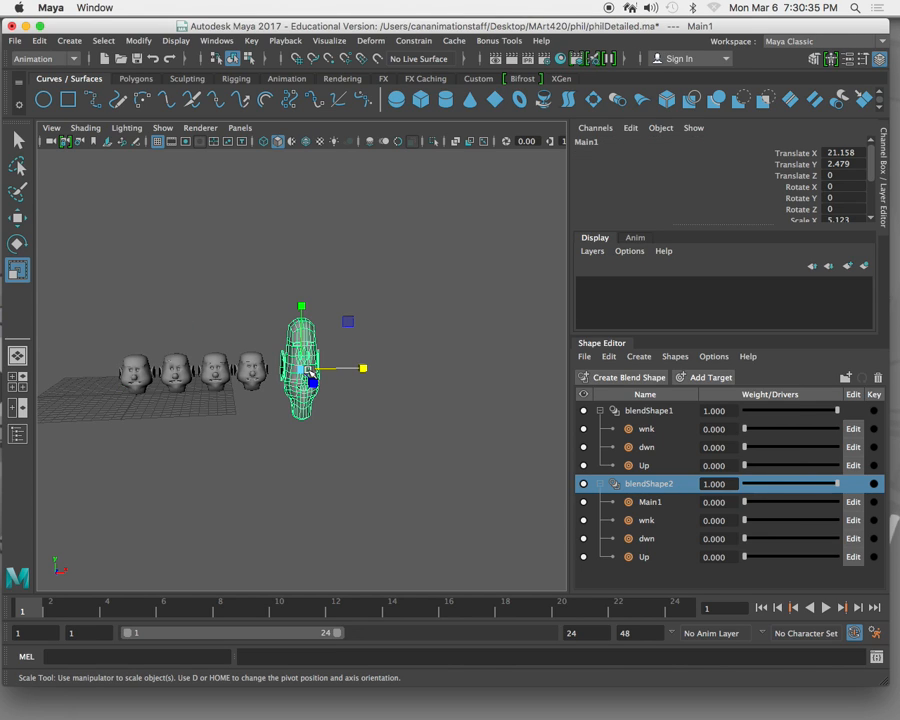
left_click(661, 503)
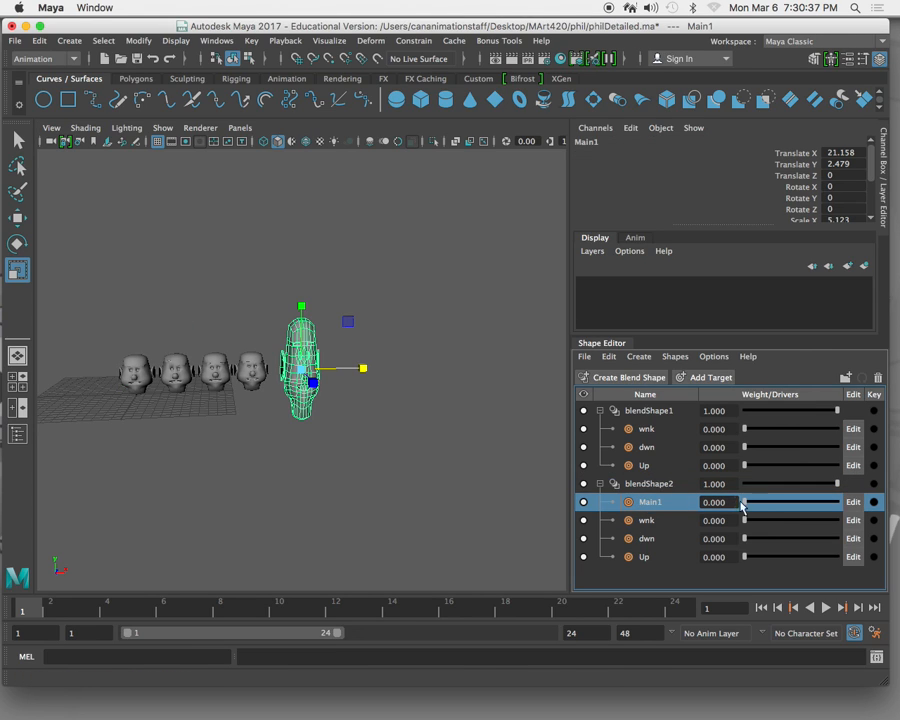
left_click_drag(745, 502, 826, 502)
mouse_move(745, 520)
left_mouse_down()
mouse_move(757, 521)
mouse_move(745, 521)
left_mouse_up()
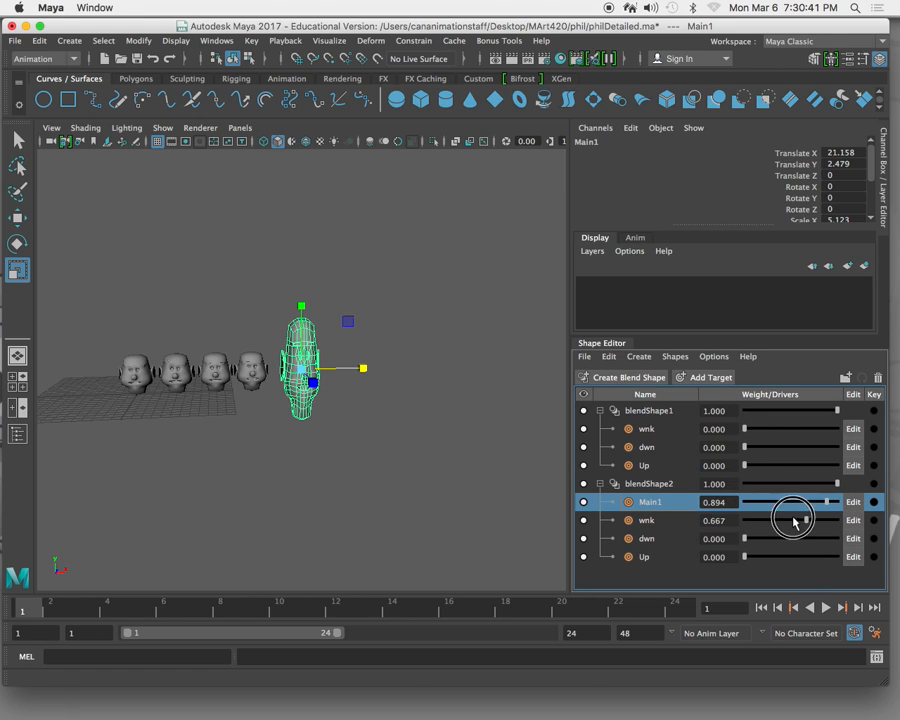
left_click_drag(96, 333, 157, 404, "ctrl+alt")
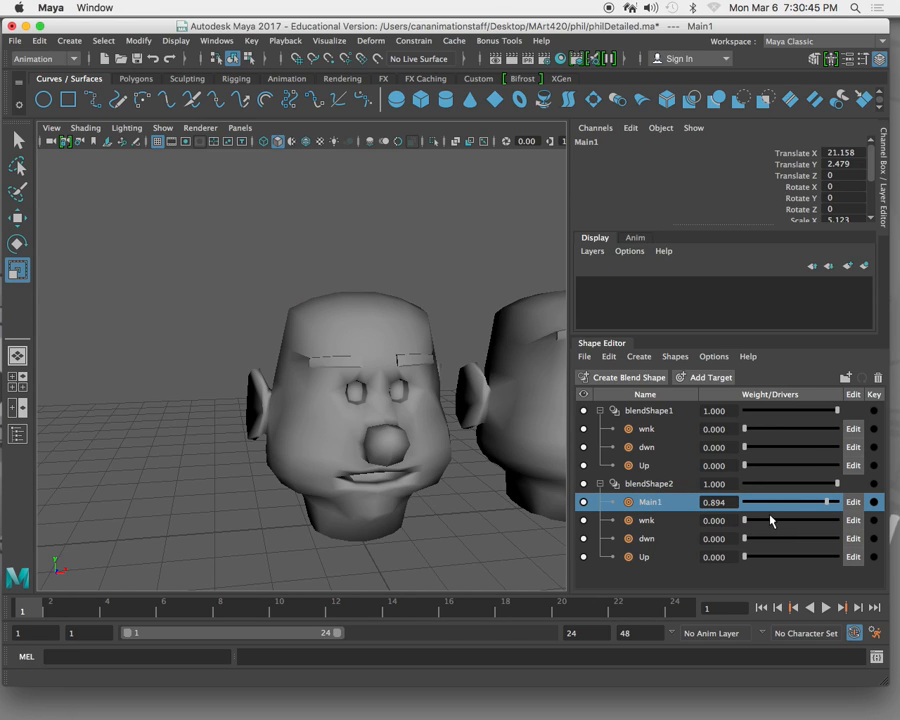
mouse_move(745, 521)
left_mouse_down()
mouse_move(814, 520)
mouse_move(745, 520)
left_mouse_up()
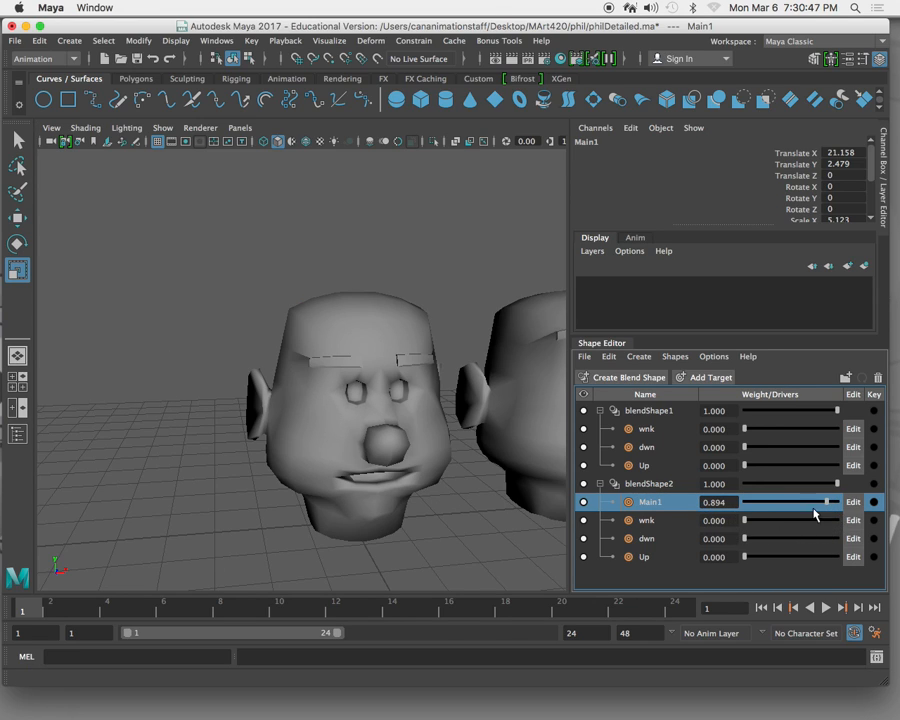
Step: Return the stretched-head target's weight to 0 in blendShape2 and delete the blendShape2 node
scroll(447, 490, "down", 3)
scroll(440, 484, "down", 5)
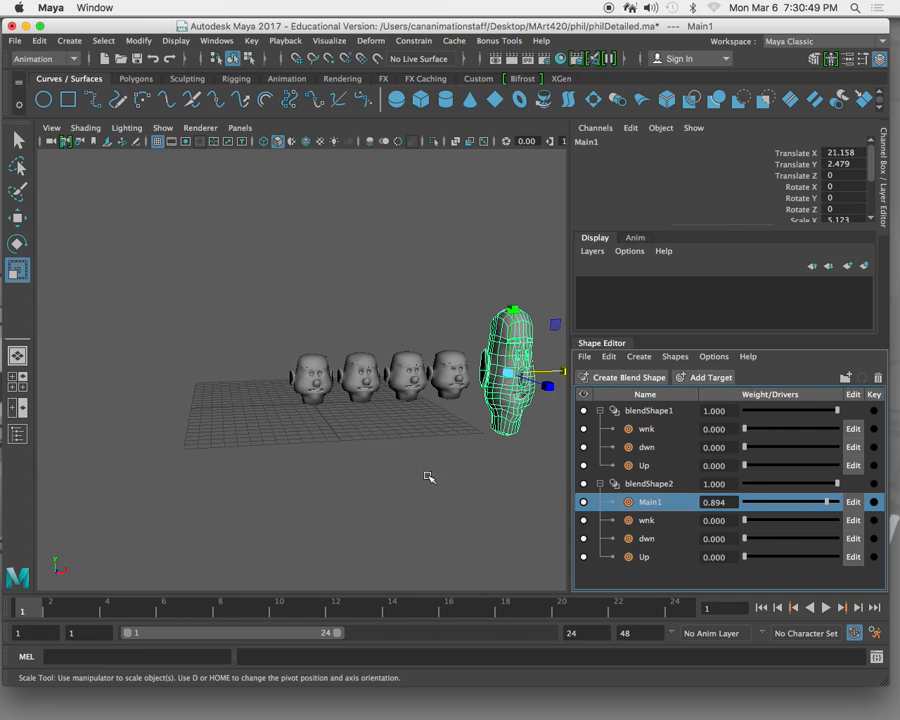
left_click_drag(826, 505, 677, 506)
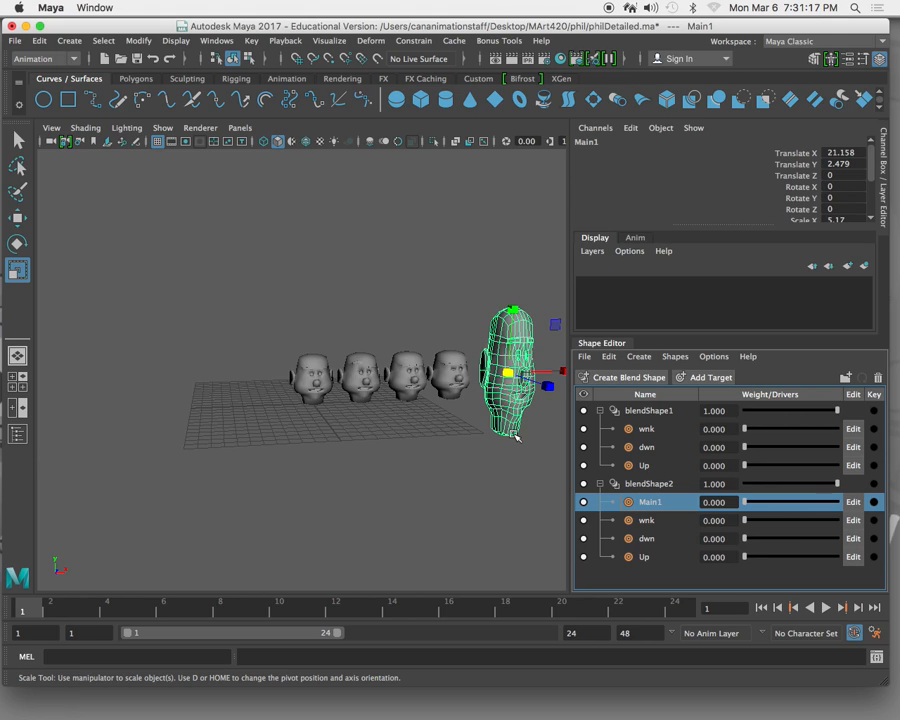
right_click(640, 487)
left_click(664, 642)
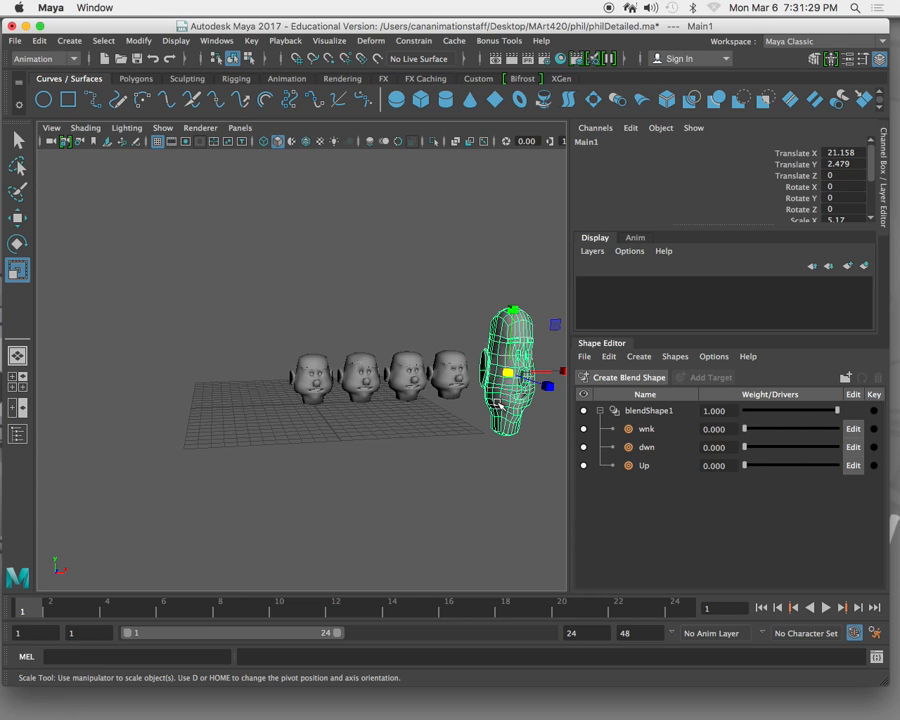
Step: Delete the stretched head copy from the scene and minimize the program window
key("Delete")
left_click_drag(422, 432, 337, 428, "alt")
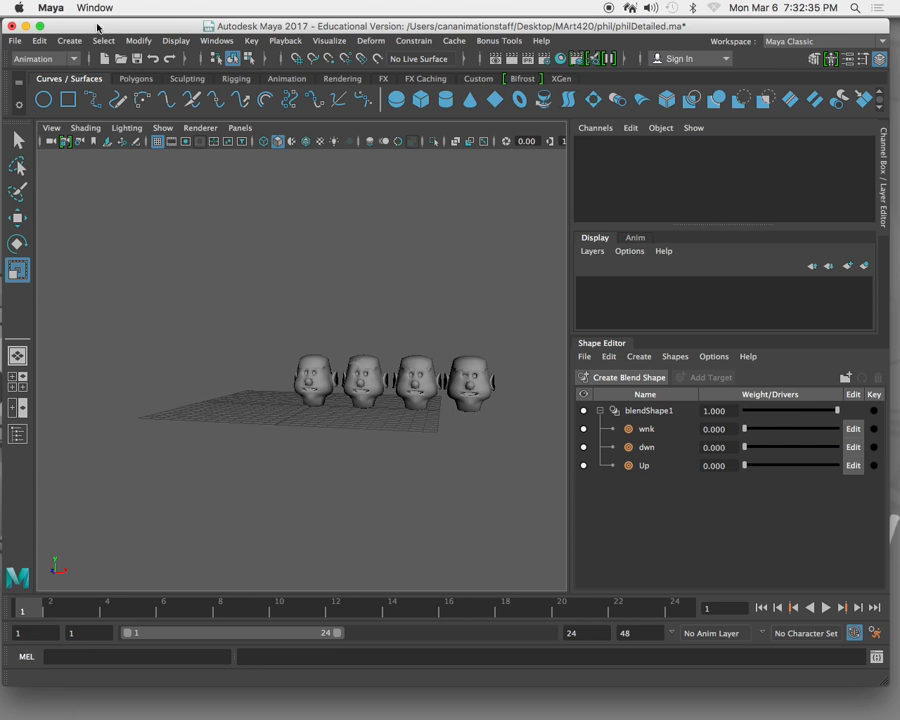
left_click(26, 26)
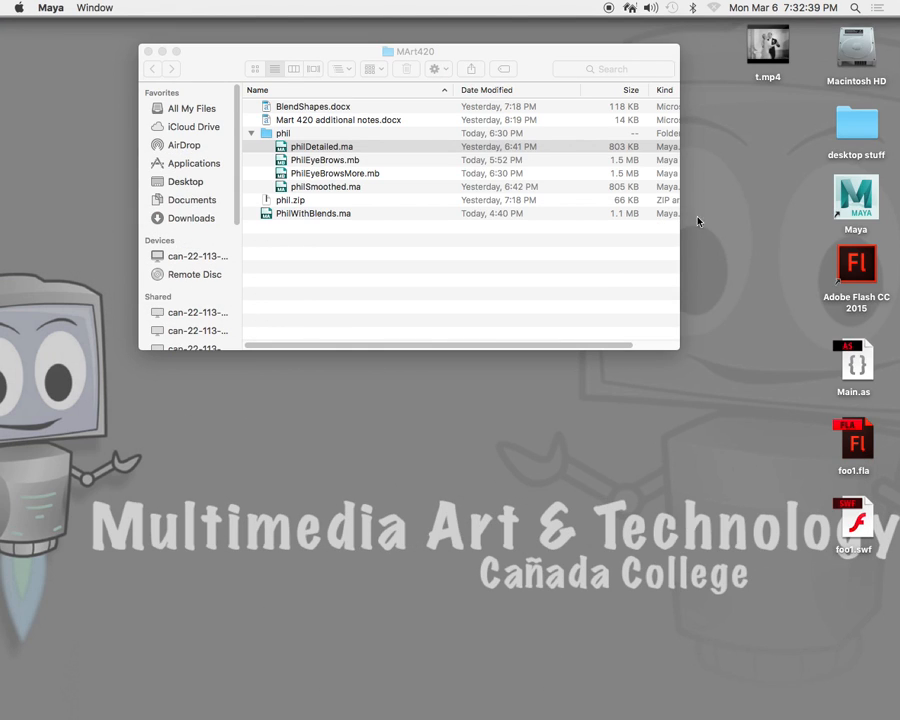
left_click(608, 9)
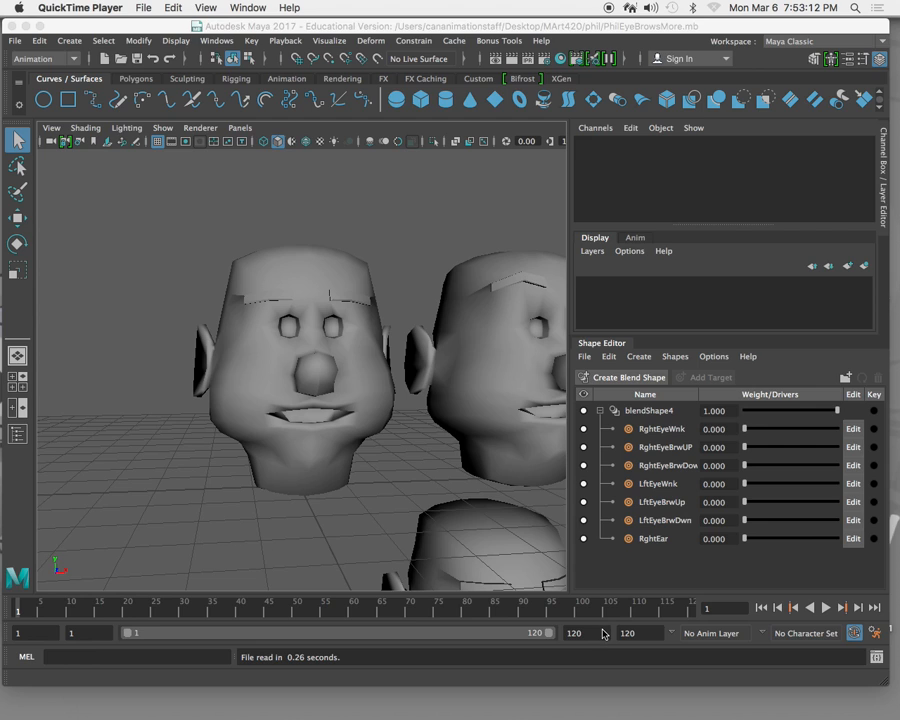
Step: Select the main head in PhilEyeBrowsMore.mb and examine the rows of expression heads around it
left_click(354, 458)
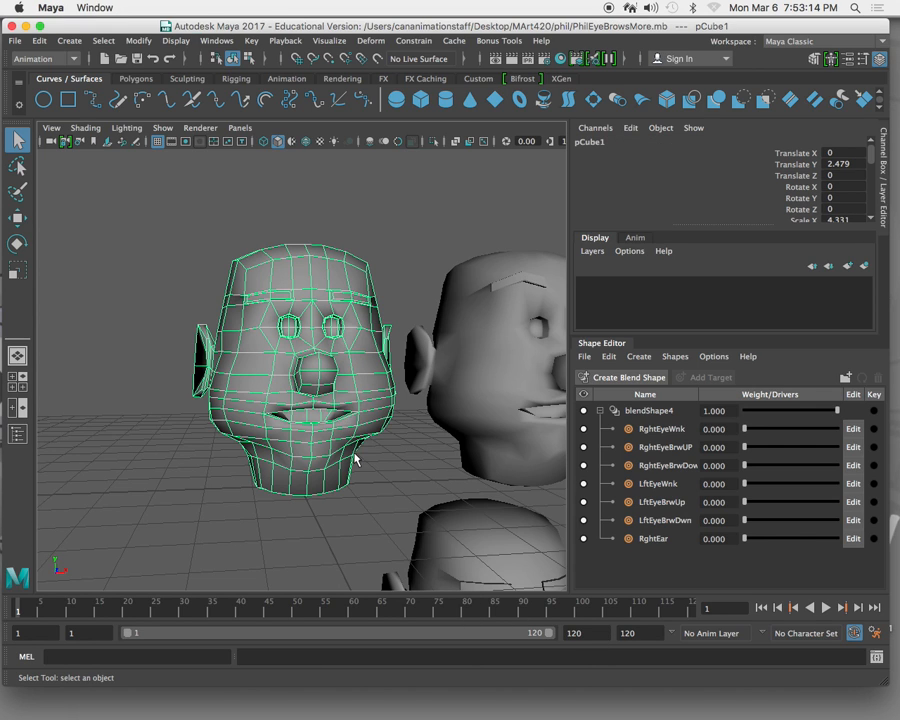
key("f")
mouse_move(398, 450)
left_mouse_down("alt")
mouse_move(368, 442)
mouse_move(388, 452)
left_mouse_up("alt")
scroll(388, 452, "down", 10)
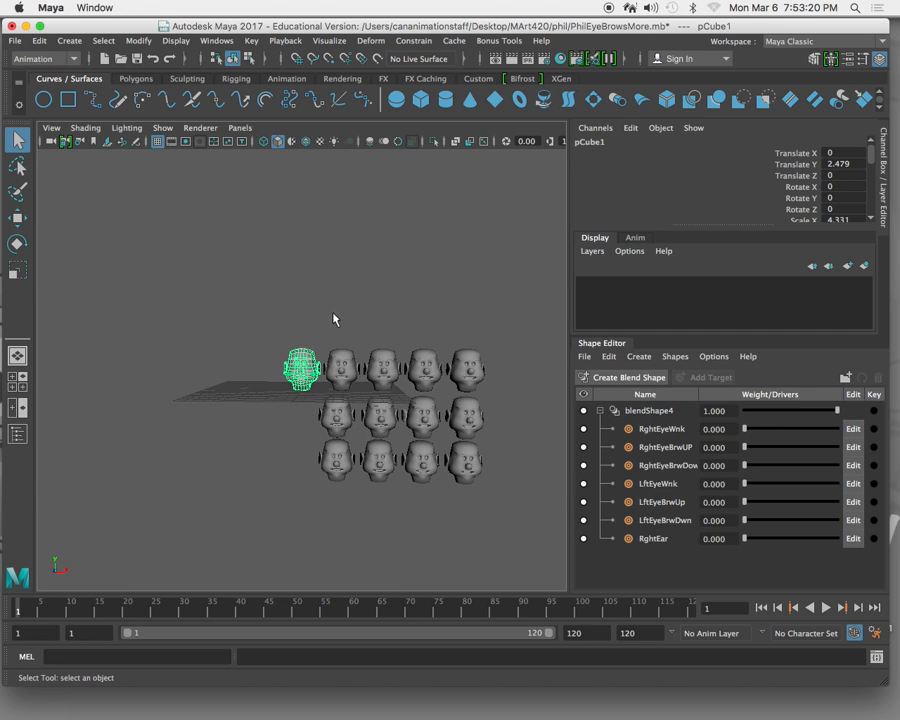
key("f")
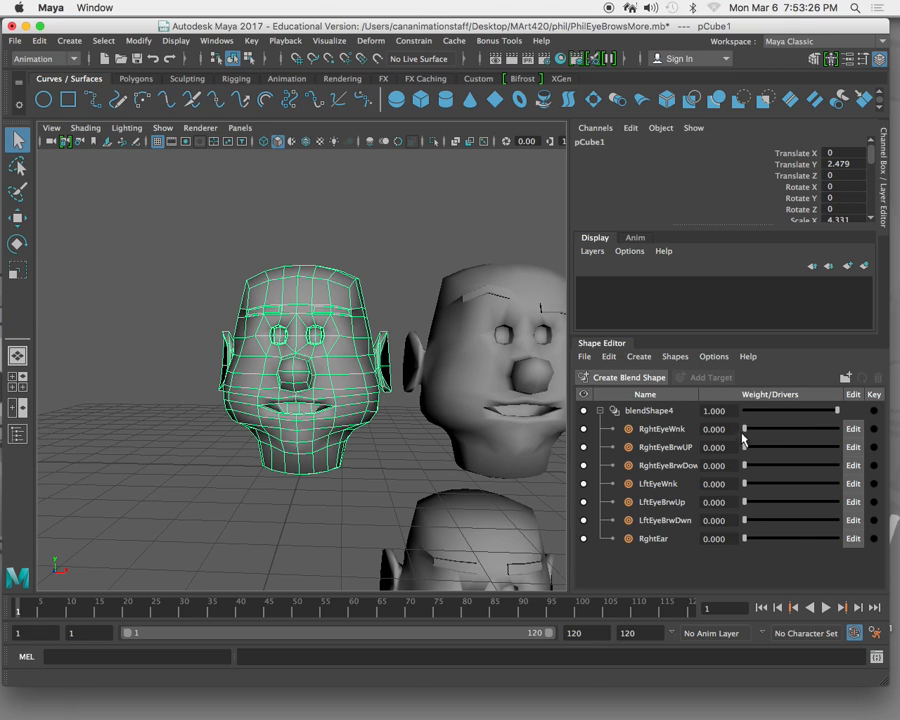
Step: Try the RghtEyeWnk, LftEyeBrwUp and RghtEar weights of blendShape4, returning each one to 0
left_click_drag(744, 428, 687, 488)
left_click_drag(745, 503, 639, 526)
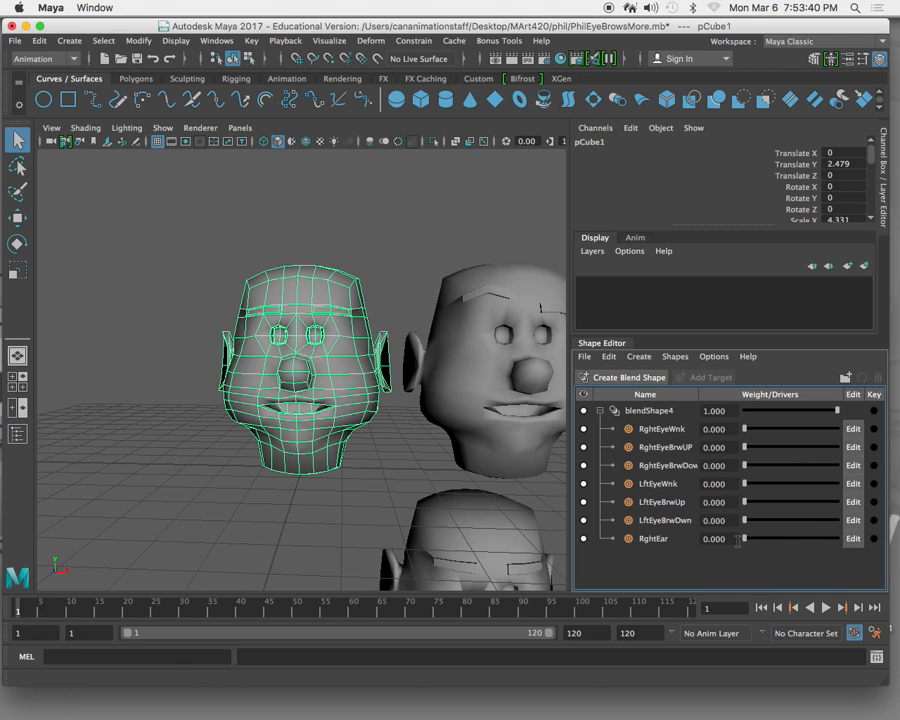
left_click_drag(742, 537, 668, 530)
Step: Try RghtEyeBrwUP at weight 1 from frame 32 without any key, play the timeline, and return the weight to 0
left_click_drag(190, 614, 195, 613)
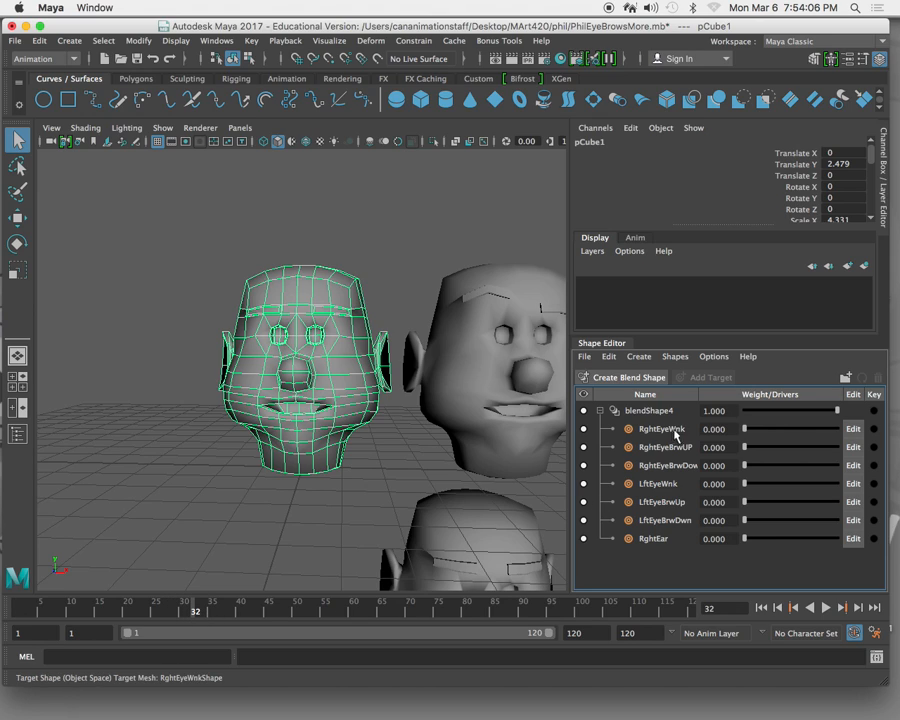
left_click_drag(745, 447, 843, 450)
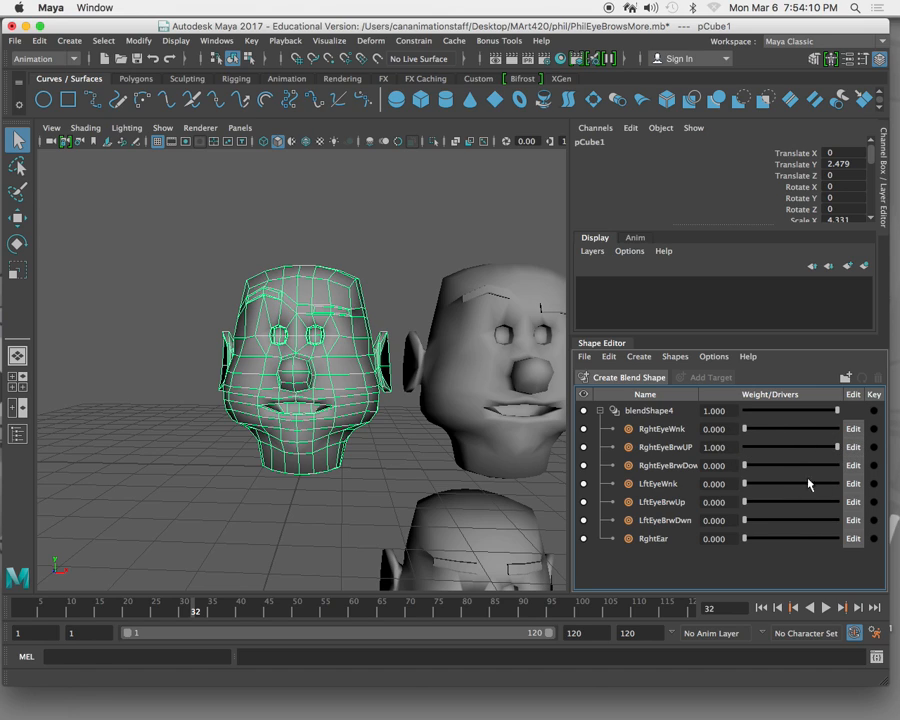
left_click(762, 606)
left_click(825, 607)
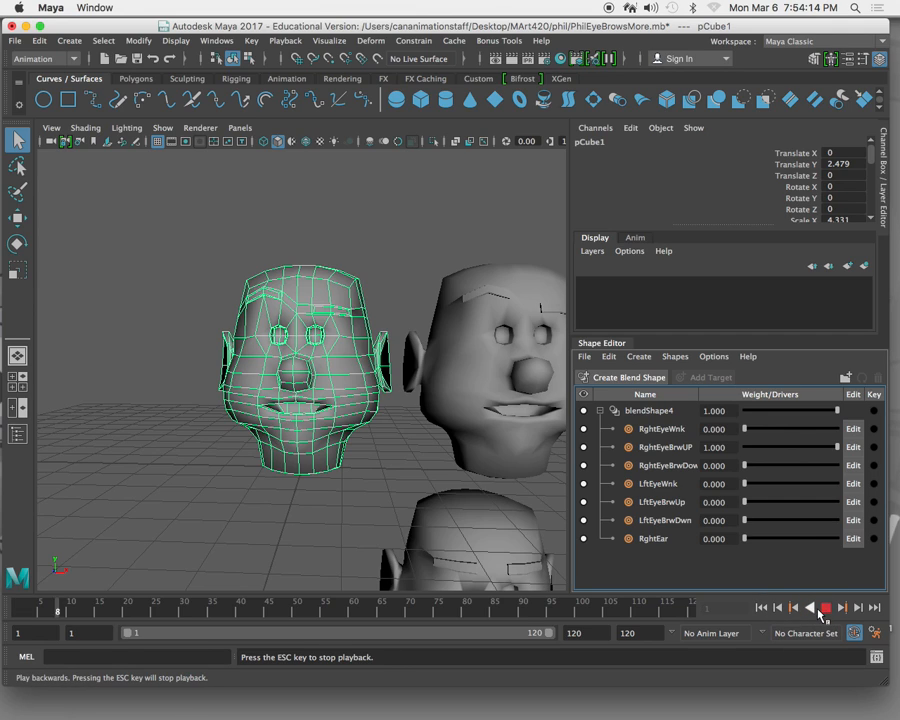
left_click(793, 607)
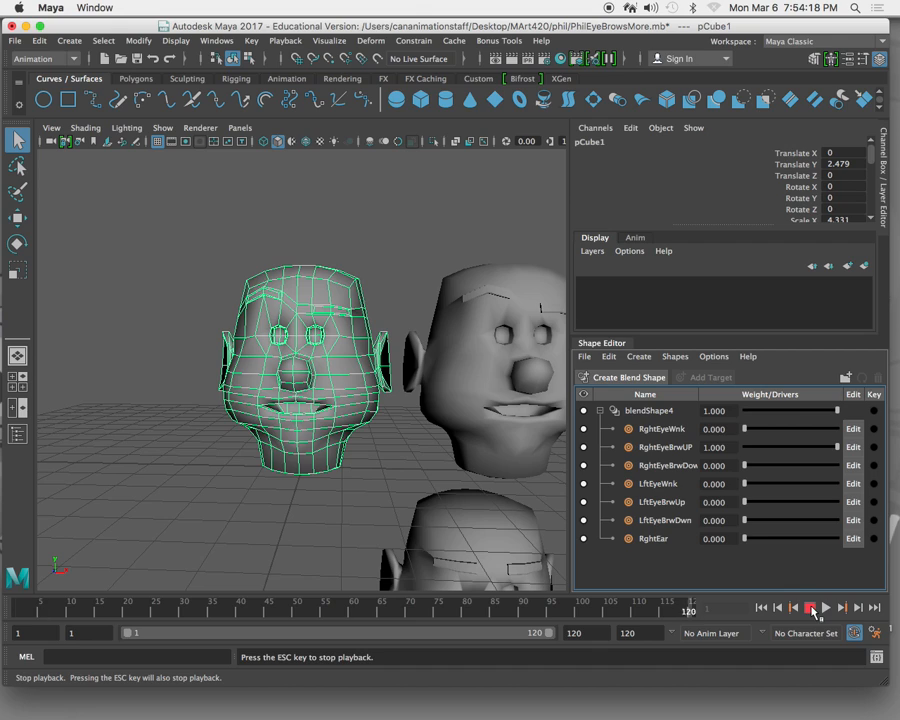
left_click(812, 610)
left_click_drag(662, 607, 45, 594)
left_click_drag(837, 446, 677, 446)
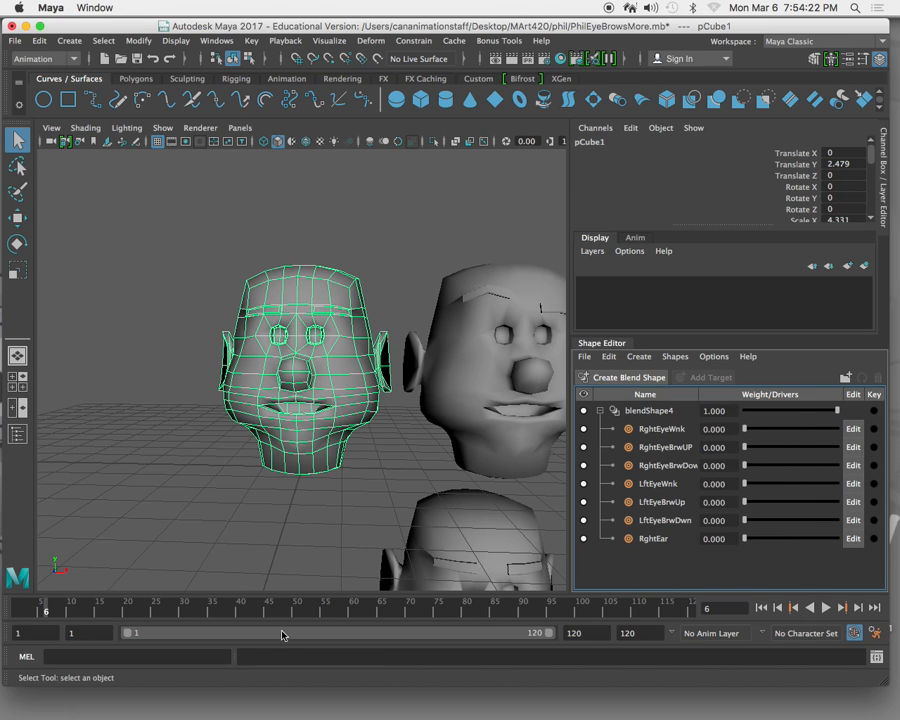
Step: Key blendShape4 and all seven of its target weights at their current values on frame 1
left_click(18, 607)
left_click(874, 429)
left_click(874, 447)
left_click(874, 465)
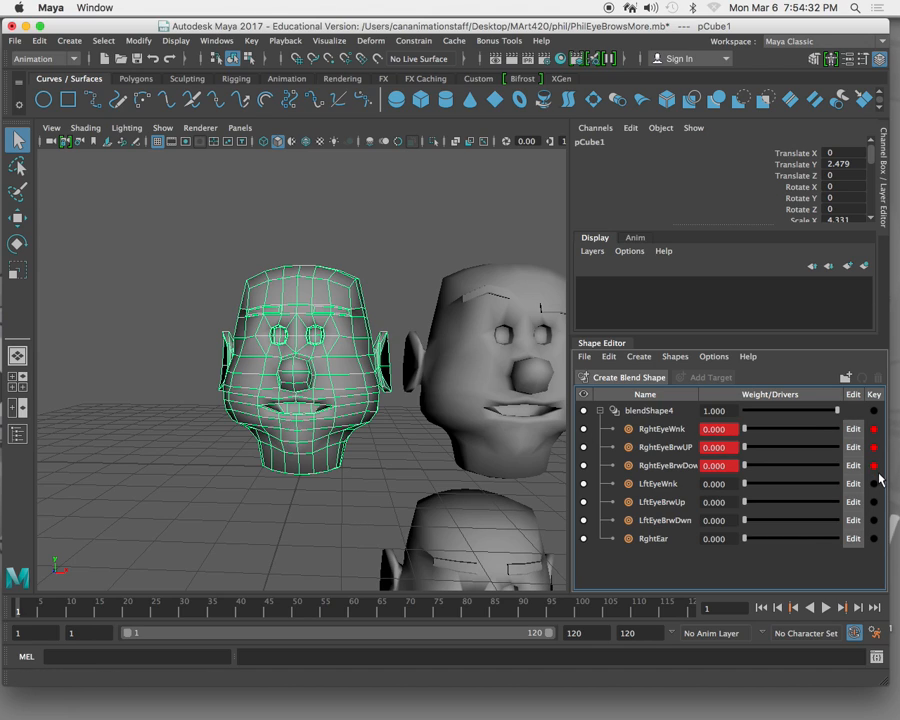
left_click(874, 483)
left_click(874, 502)
left_click(874, 411)
left_click(874, 520)
left_click(874, 538)
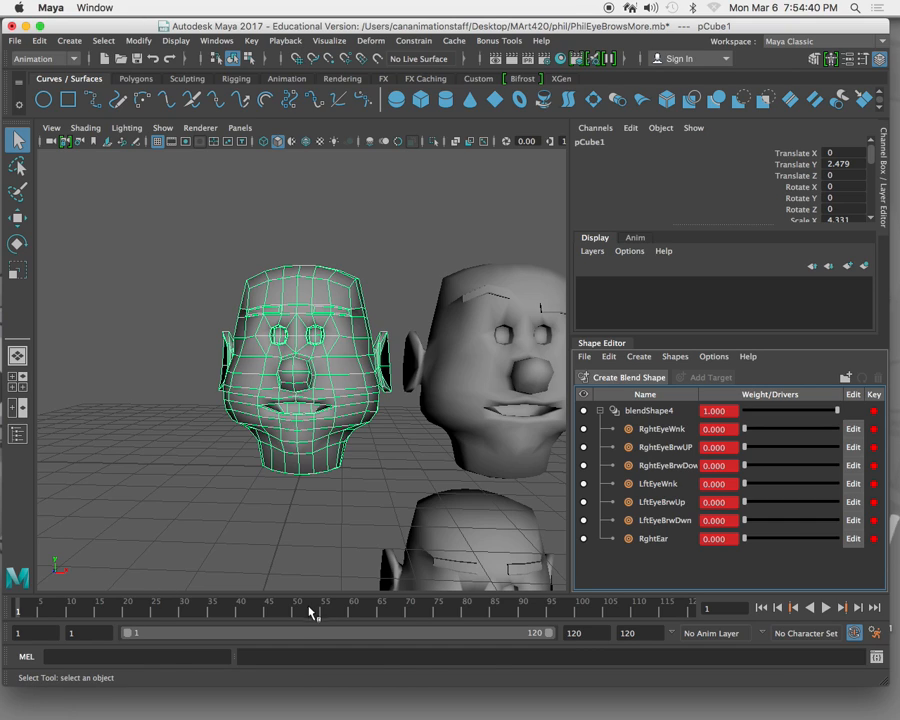
Step: Key the RghtEyeBrwUP weight at 1 on frame 48 and at 0 on frame 62
left_click_drag(243, 614, 285, 612)
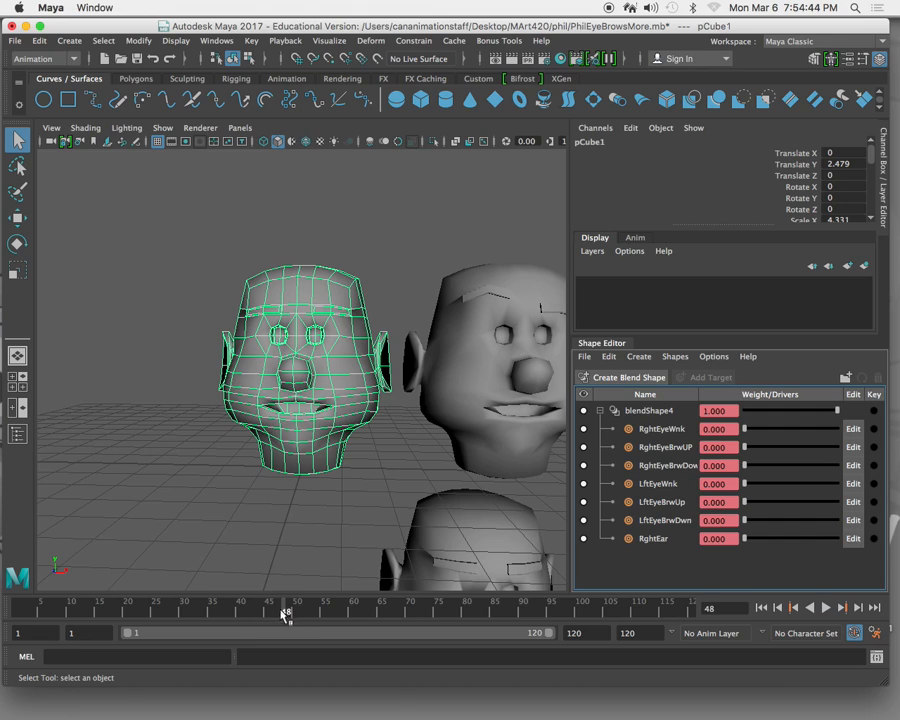
left_click_drag(745, 447, 866, 448)
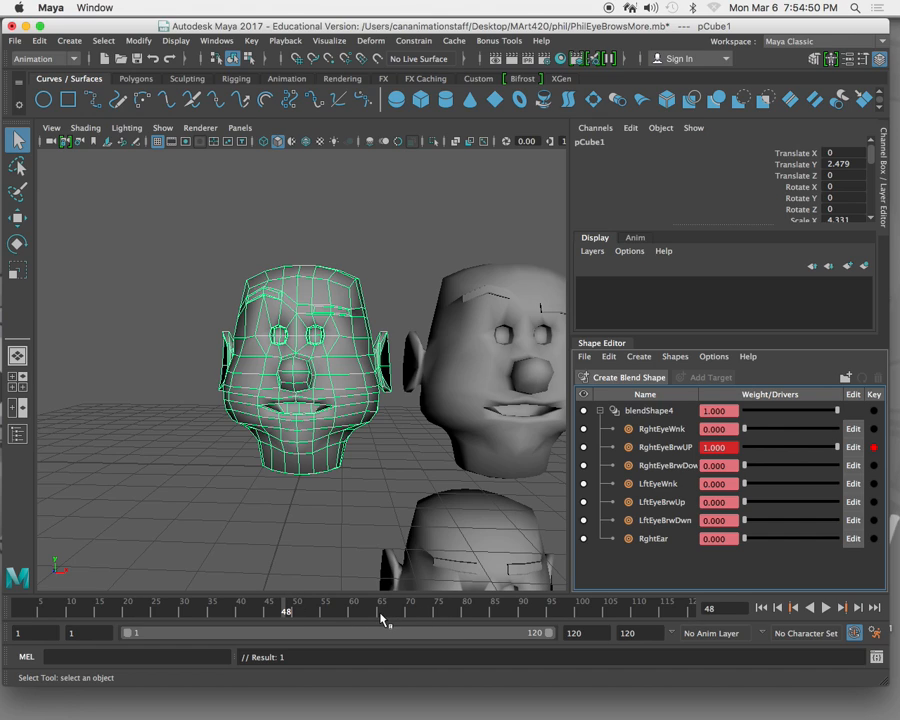
left_click_drag(353, 616, 364, 613)
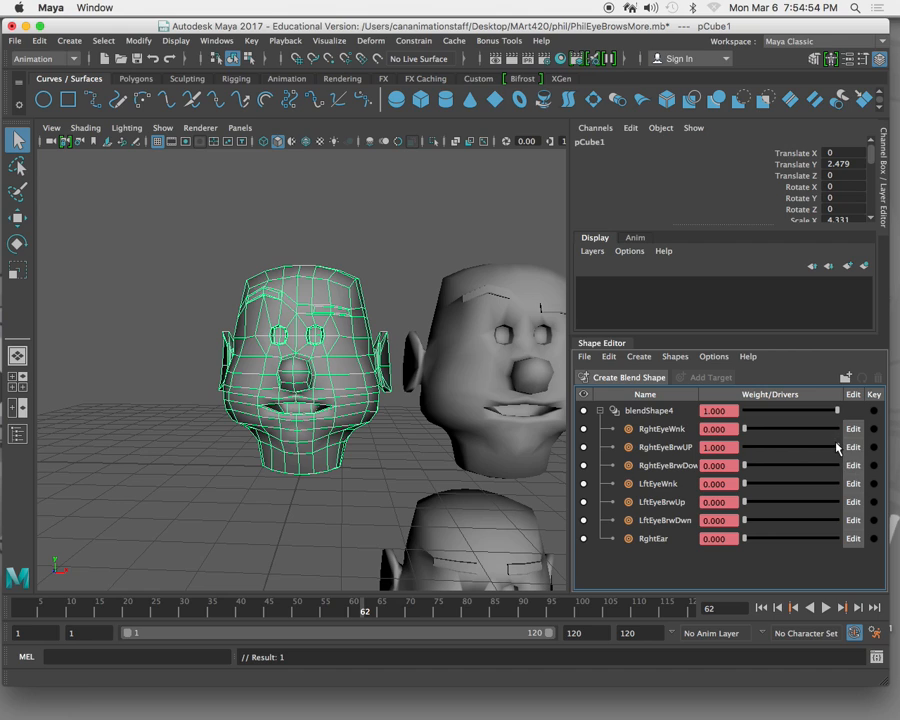
left_click_drag(836, 447, 743, 447)
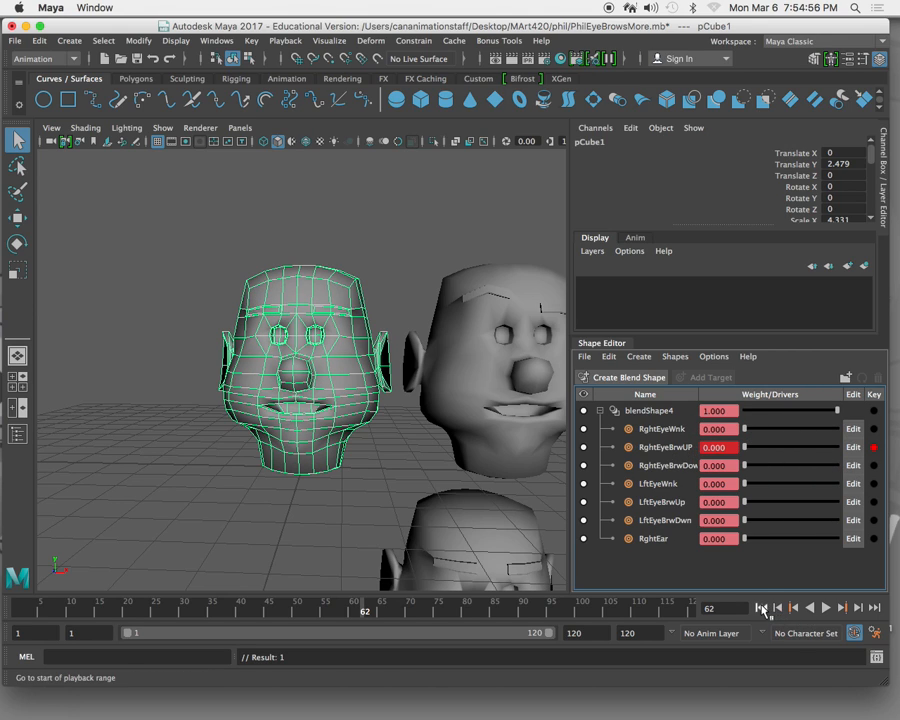
Step: Play the right eyebrow animation from the first frame, stop it and return to frame 1
left_click(762, 608)
left_click(826, 608)
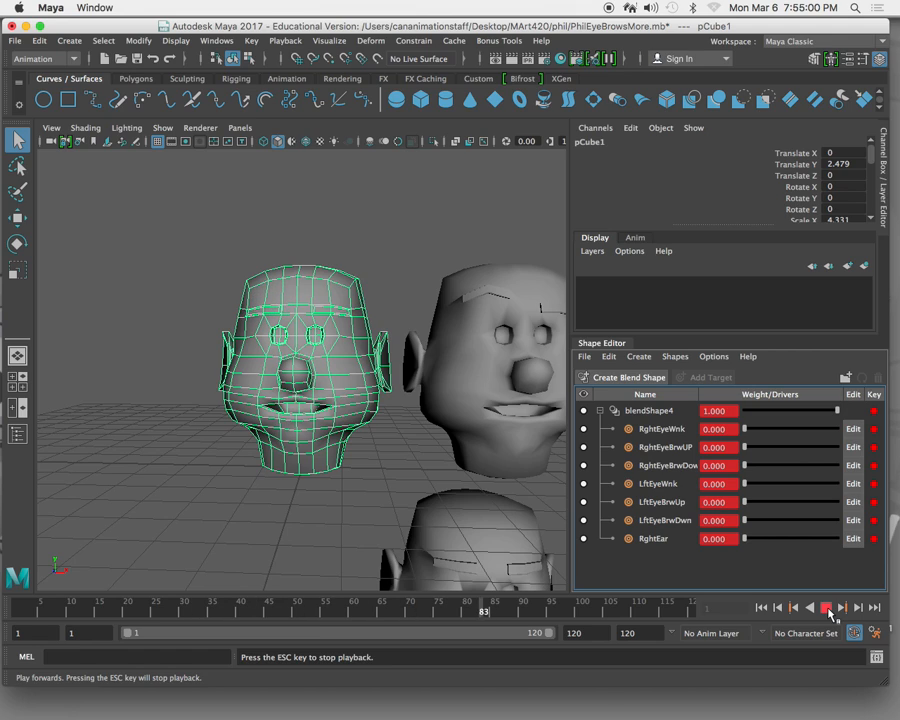
left_click(826, 608)
left_click(762, 608)
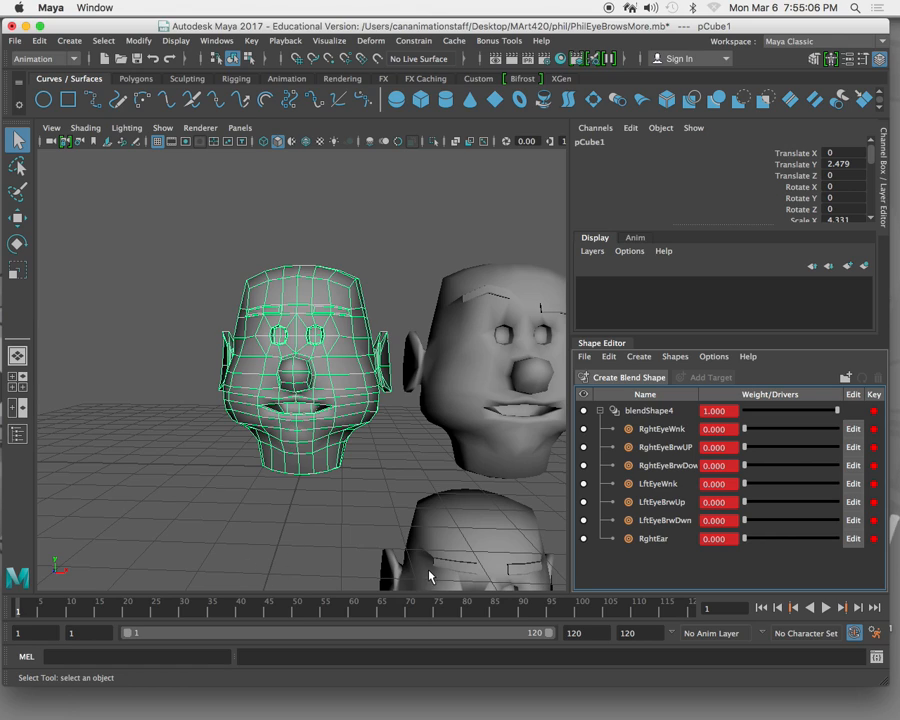
Step: Key the LftEyeBrwUp weight at 1 on frame 97 and play the animation from the start to check it
left_click(562, 610)
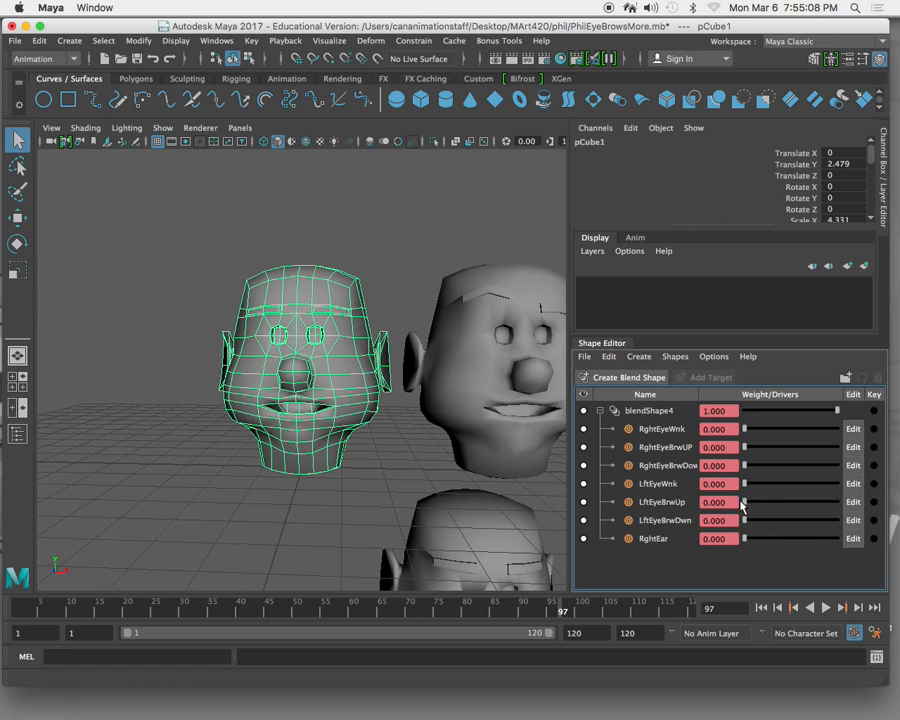
left_click_drag(746, 501, 846, 507)
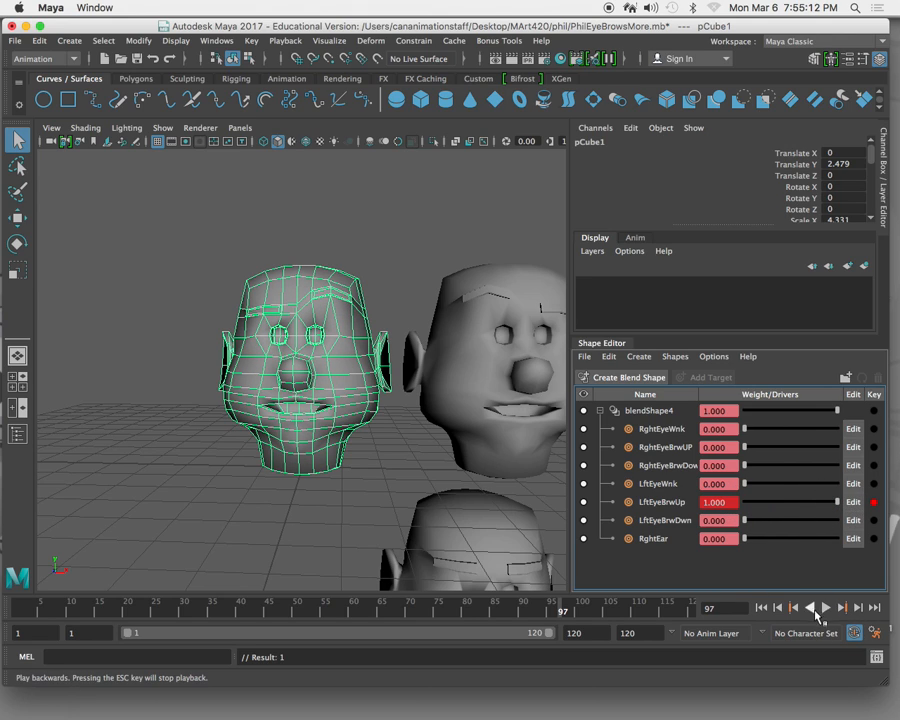
left_click(762, 607)
left_click(826, 608)
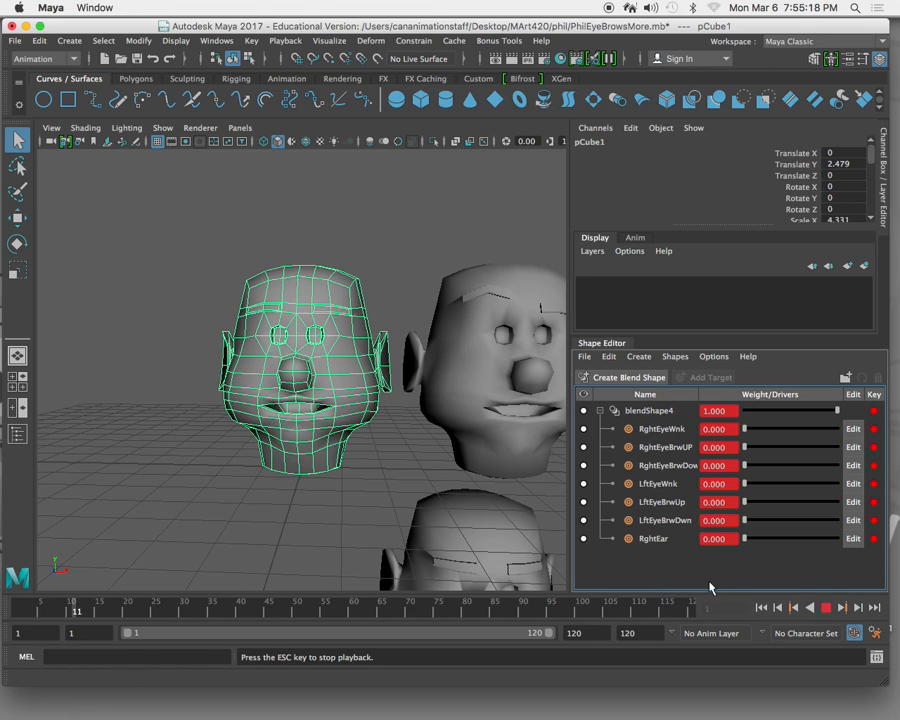
left_click(826, 607)
Step: Key the LftEyeBrwUp weight at 0 on frame 70 so the left eyebrow starts rising from there
left_click_drag(226, 606, 293, 612)
left_click_drag(363, 611, 409, 607)
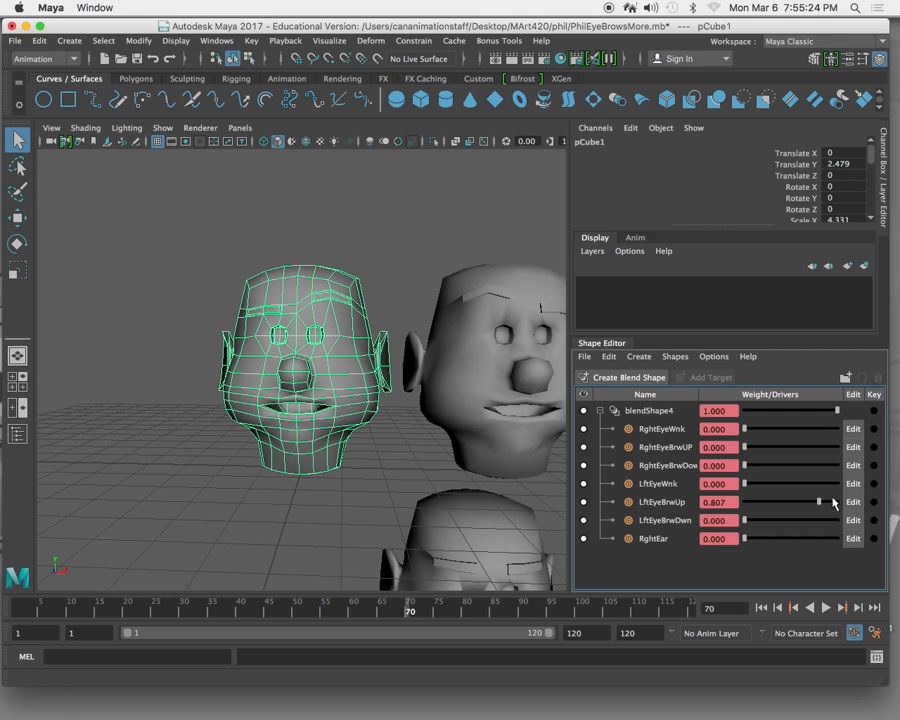
left_click_drag(819, 502, 741, 502)
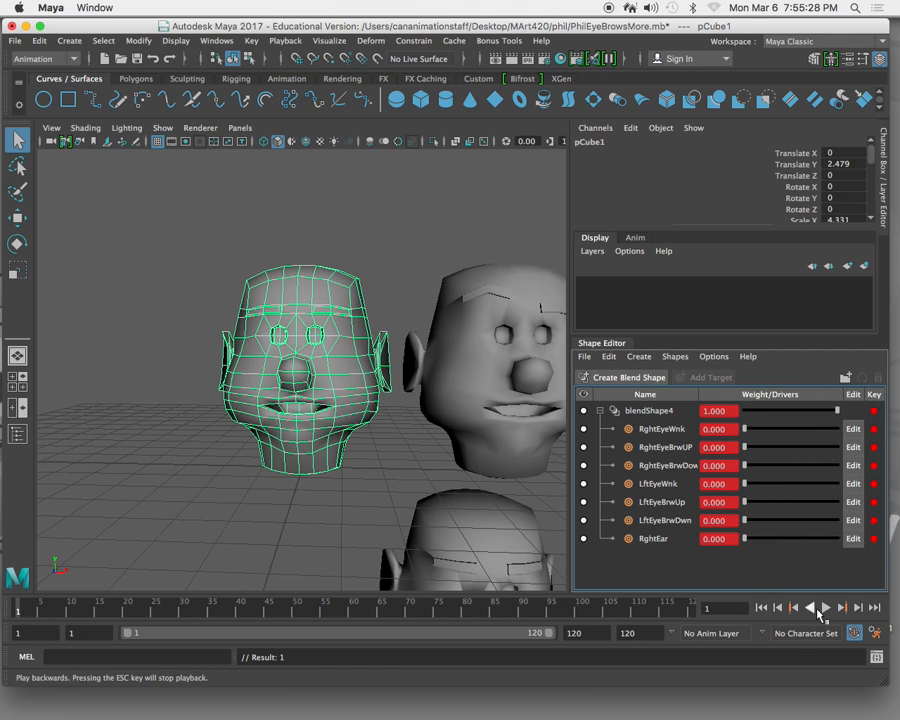
Step: Play back the animation of both eyebrows, stop it and return to frame 1
left_click(825, 608)
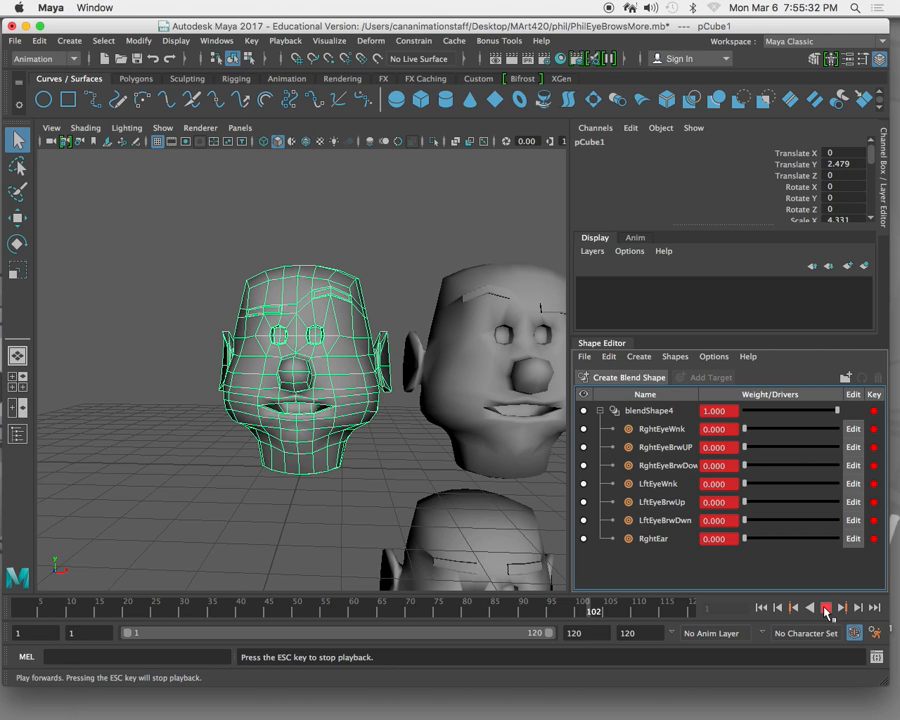
left_click(825, 608)
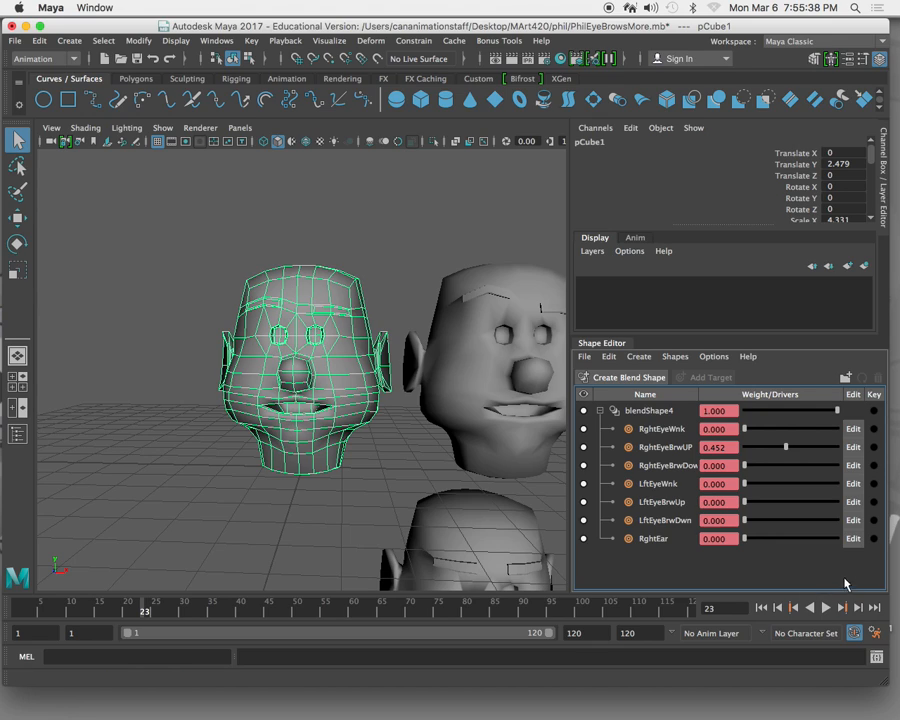
left_click(762, 608)
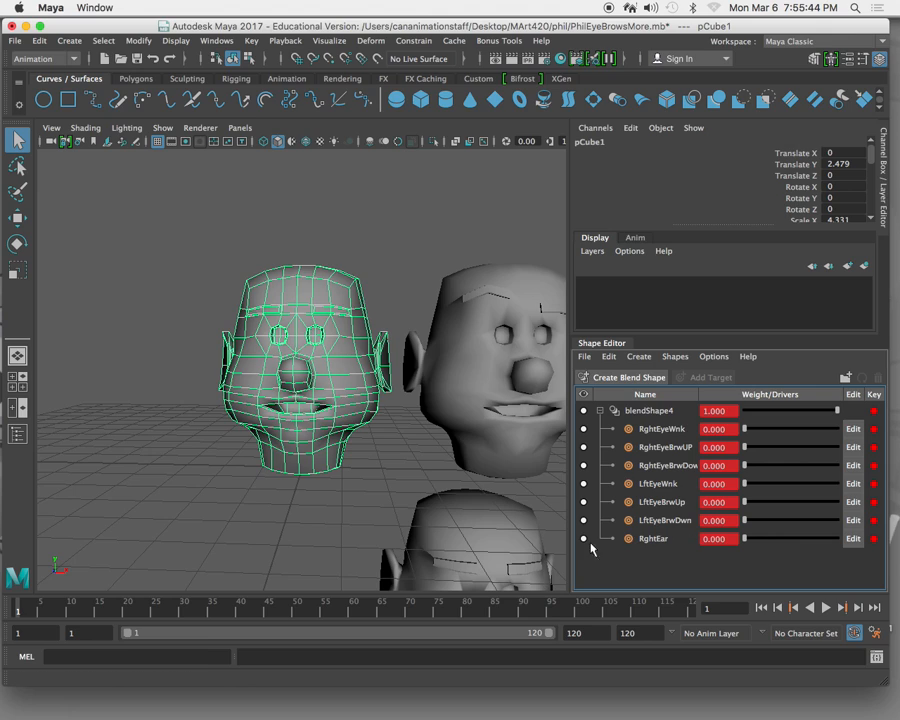
Step: Set the LftEyeWnk weight to 1 and key it on frame 116
left_click(663, 612)
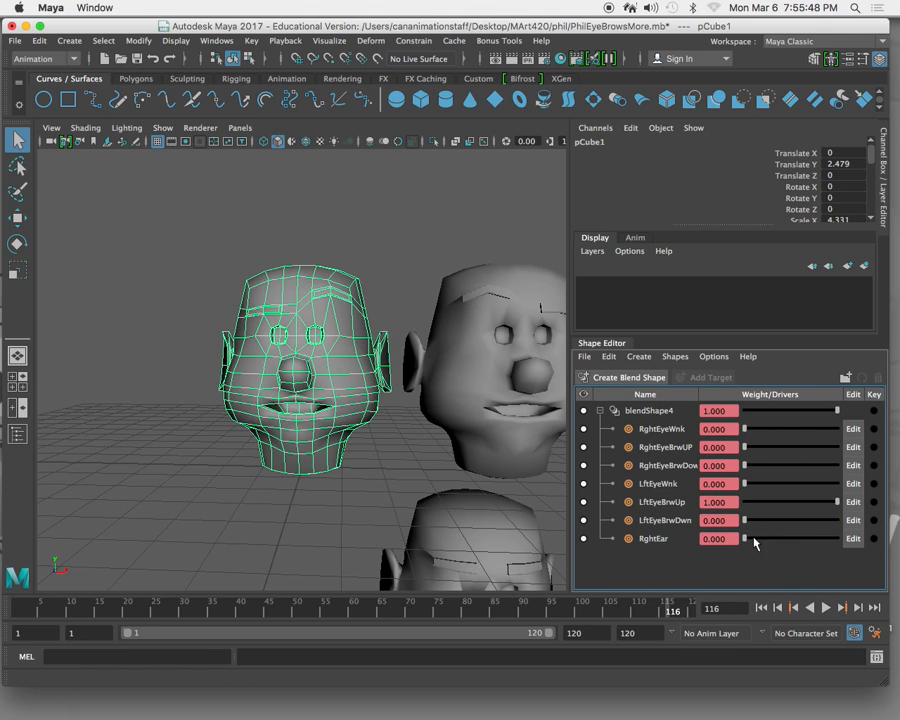
left_click_drag(745, 484, 853, 487)
left_click(874, 484)
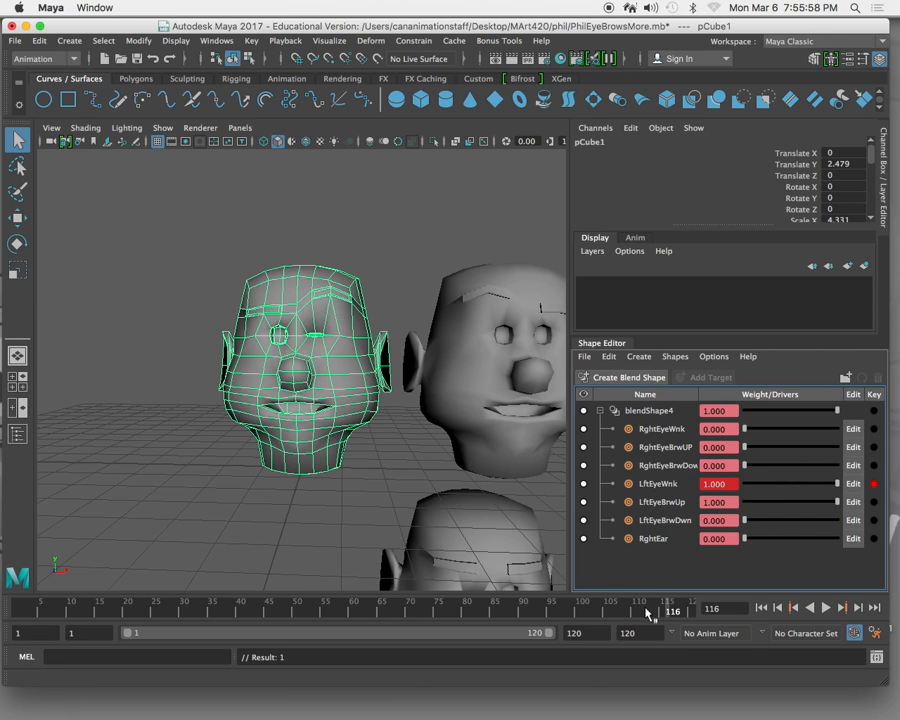
Step: Key the LftEyeBrwUp weight at 0 on frame 111 and go back to frame 116
left_click(650, 612)
left_click_drag(650, 612, 641, 612)
left_click_drag(838, 505, 663, 497)
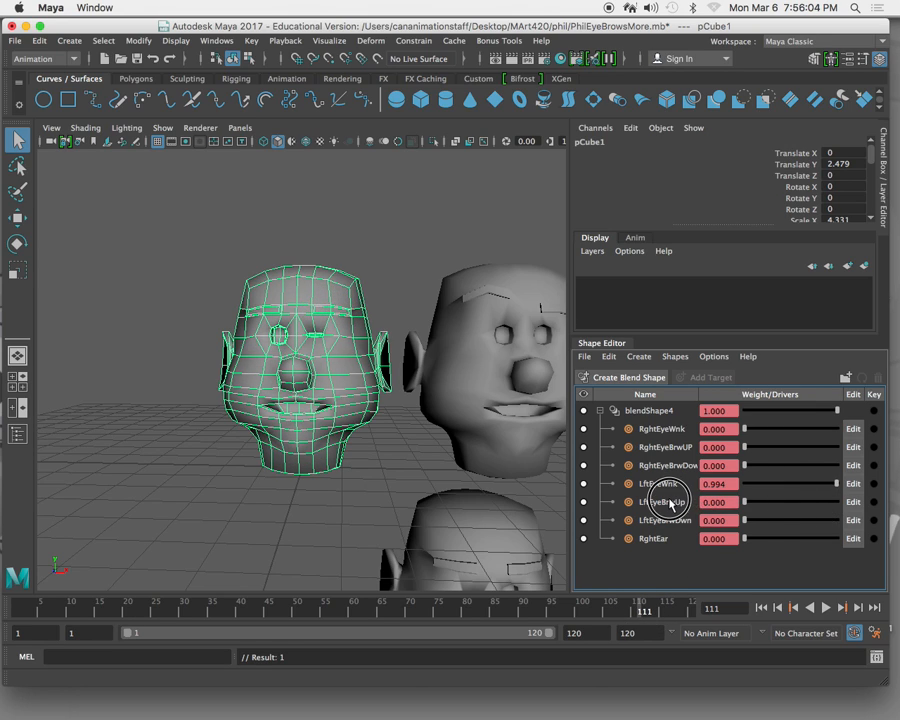
mouse_move(655, 612)
left_mouse_down()
mouse_move(679, 607)
mouse_move(663, 611)
mouse_move(670, 615)
left_mouse_up()
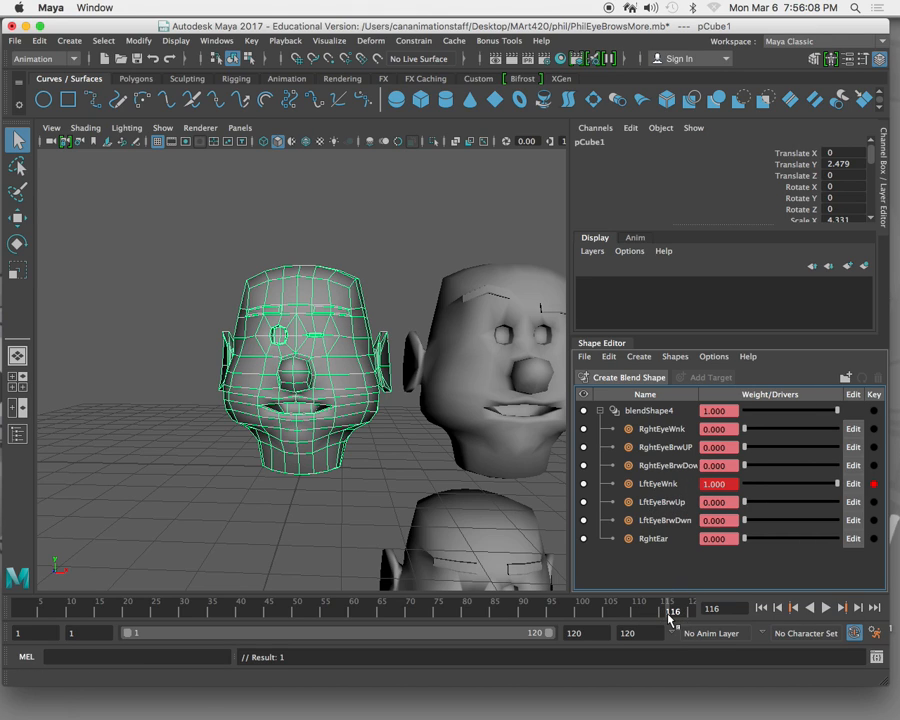
Step: Play the animation from frame 1, stop it at frame 35 and key the LftEyeWnk weight at 0 there
left_click(761, 607)
left_click(824, 607)
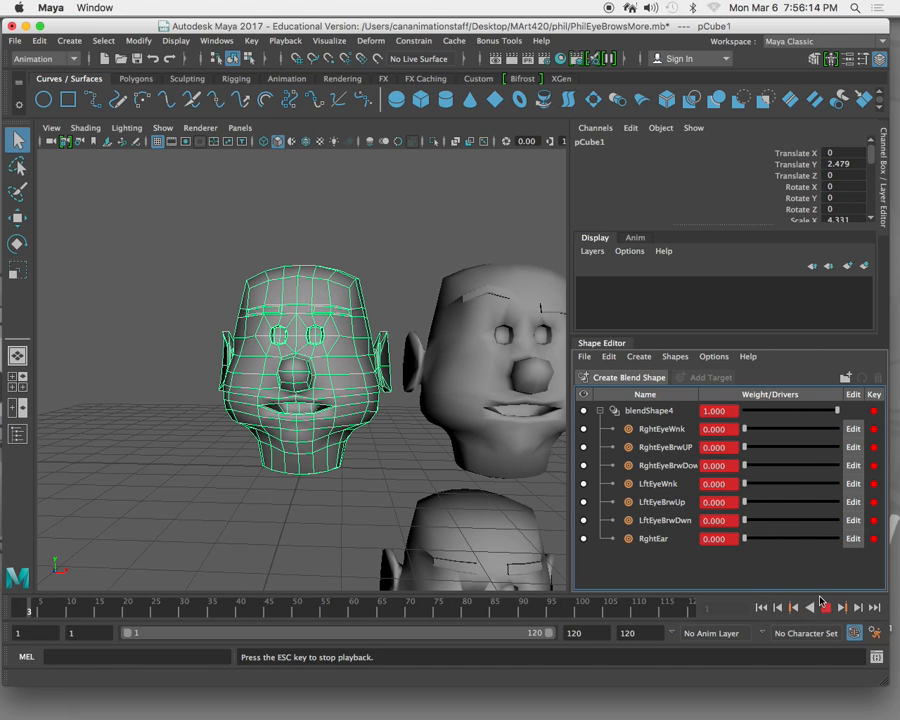
left_click(824, 607)
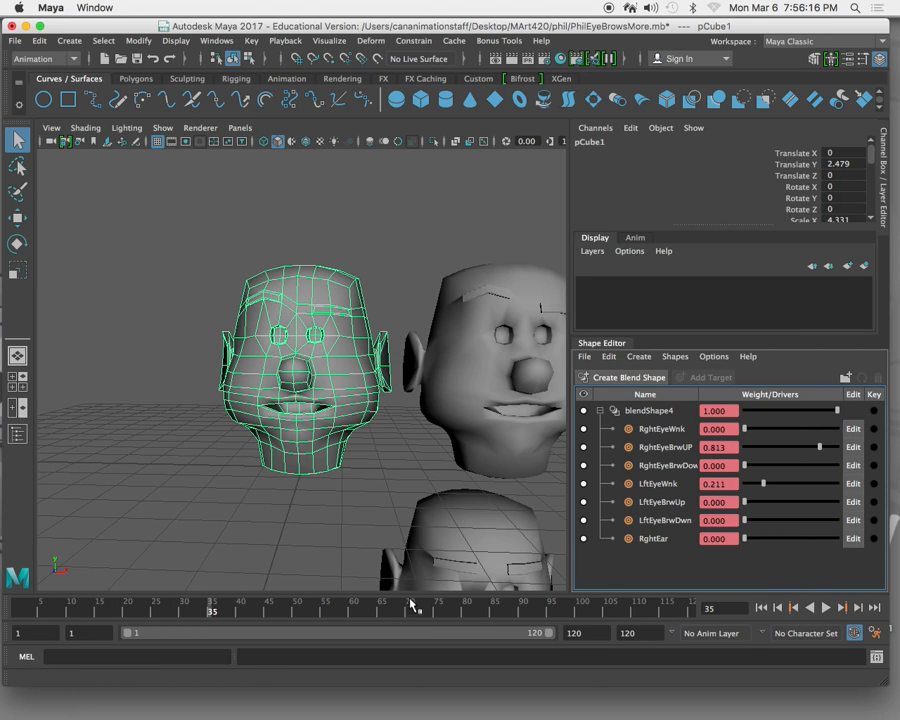
left_click_drag(766, 484, 648, 485)
Step: Check the eyebrow motion up to frame 80 and key the LftEyeWnk weight at 0 on that frame
left_click_drag(30, 610, 408, 614)
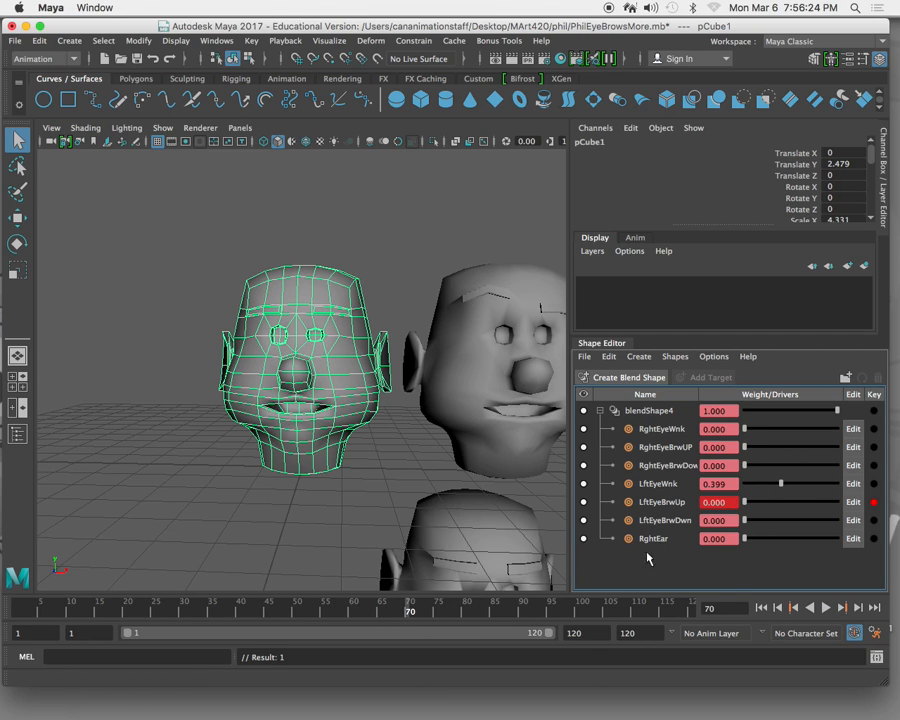
left_click_drag(410, 609, 466, 605)
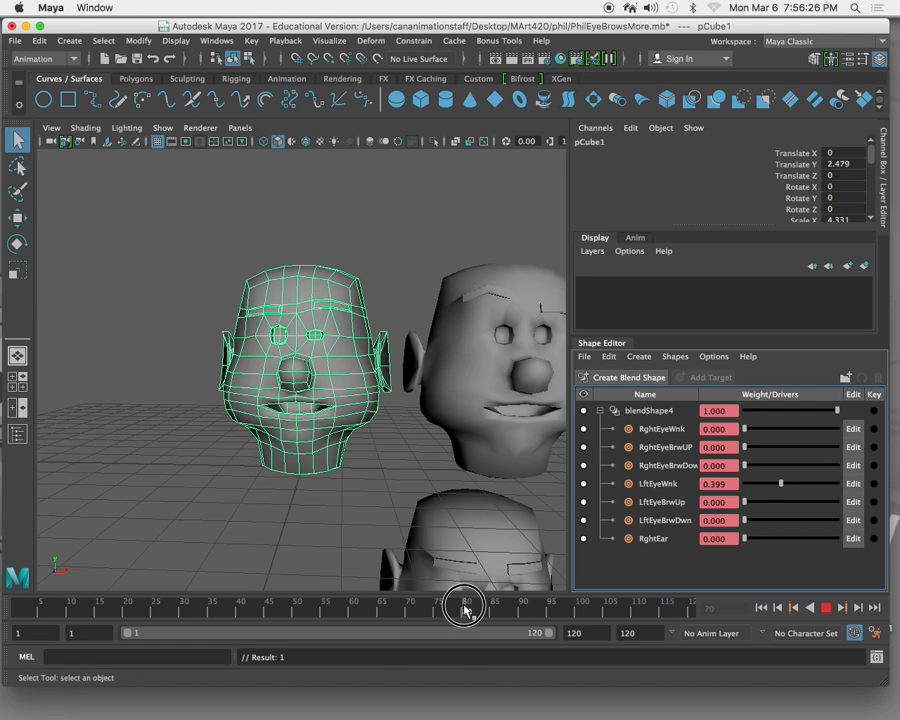
left_click(716, 487)
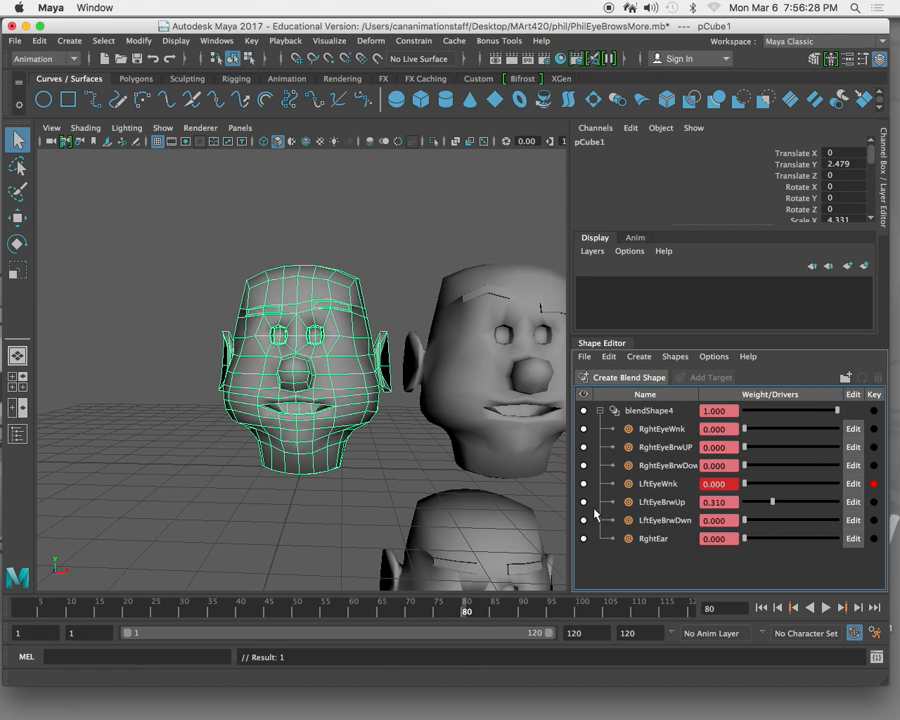
Step: Key both the LftEyeWnk and LftEyeBrwUp weights at 0 on frame 96
left_click_drag(474, 609, 556, 607)
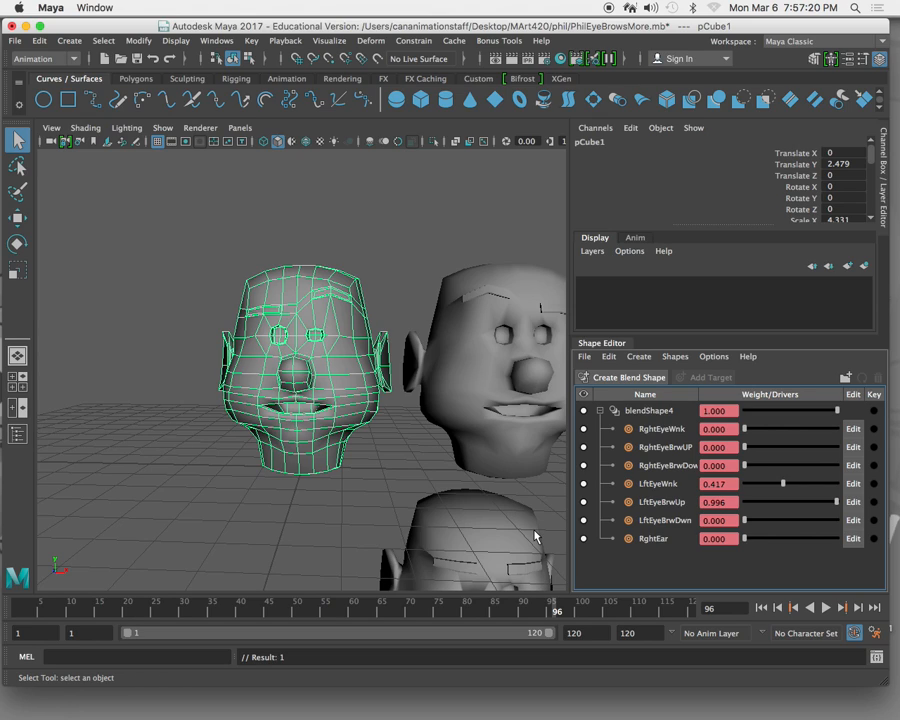
left_click_drag(782, 483, 676, 489)
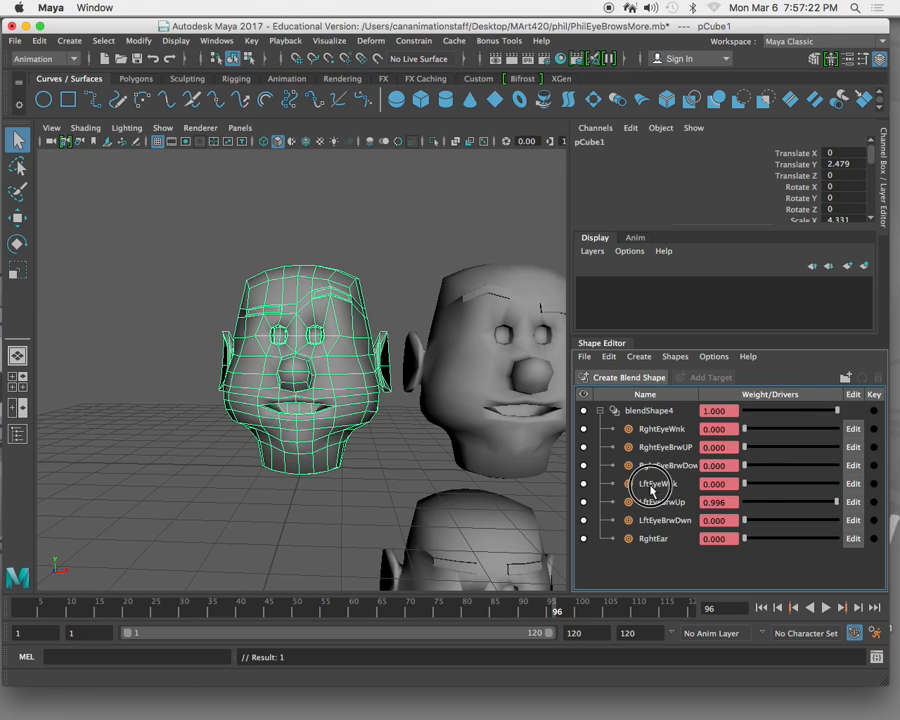
left_click_drag(836, 502, 668, 508)
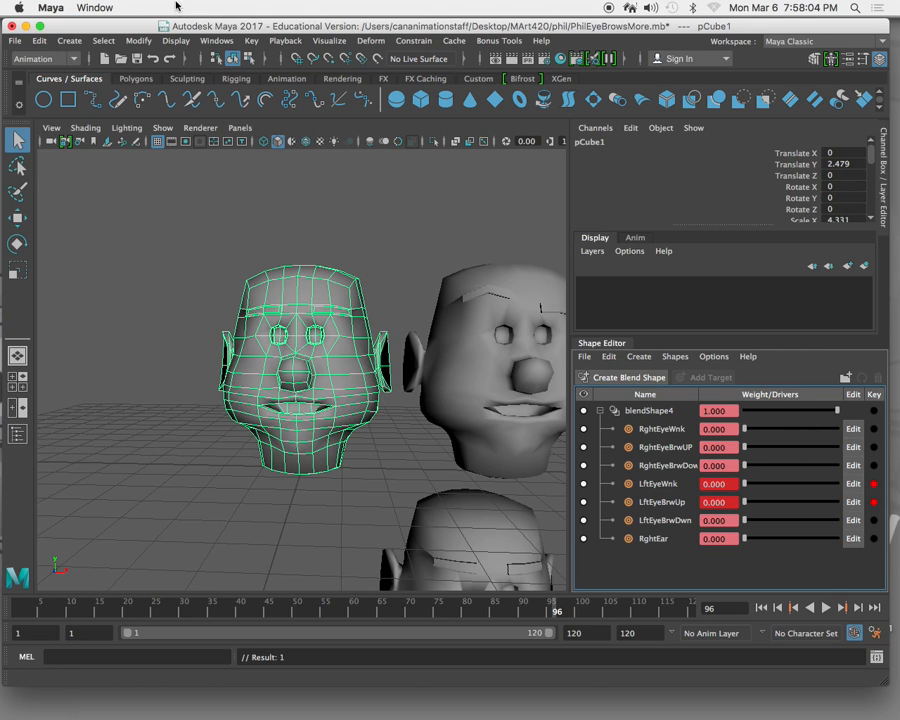
Step: Open the Graph Editor and enlarge it so the full blend shape channel names and their curves fit
left_click(214, 41)
mouse_move(207, 91)
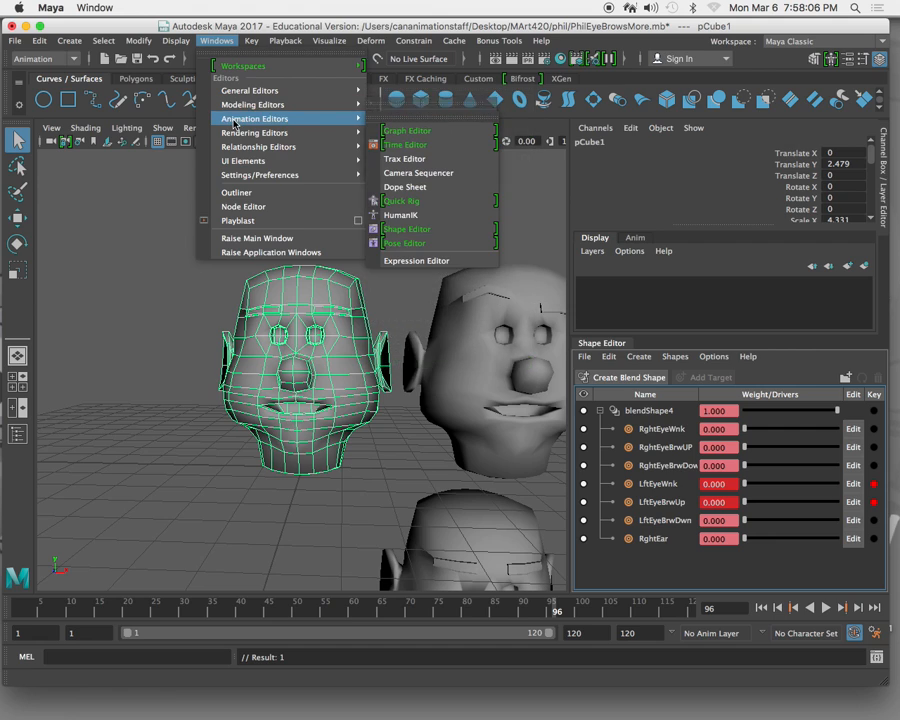
mouse_move(300, 133)
mouse_move(350, 119)
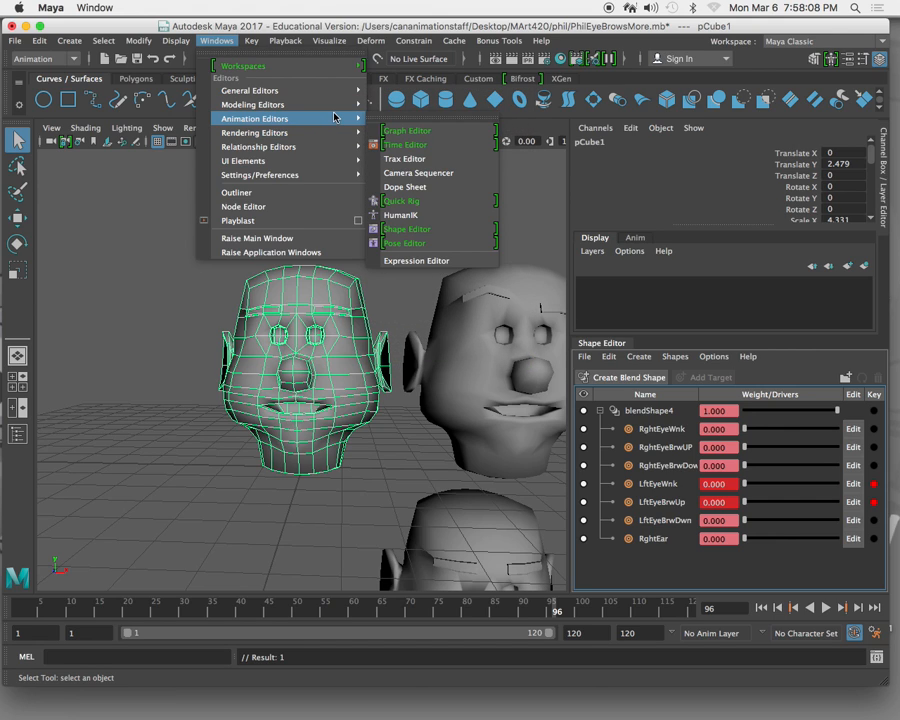
left_click(408, 133)
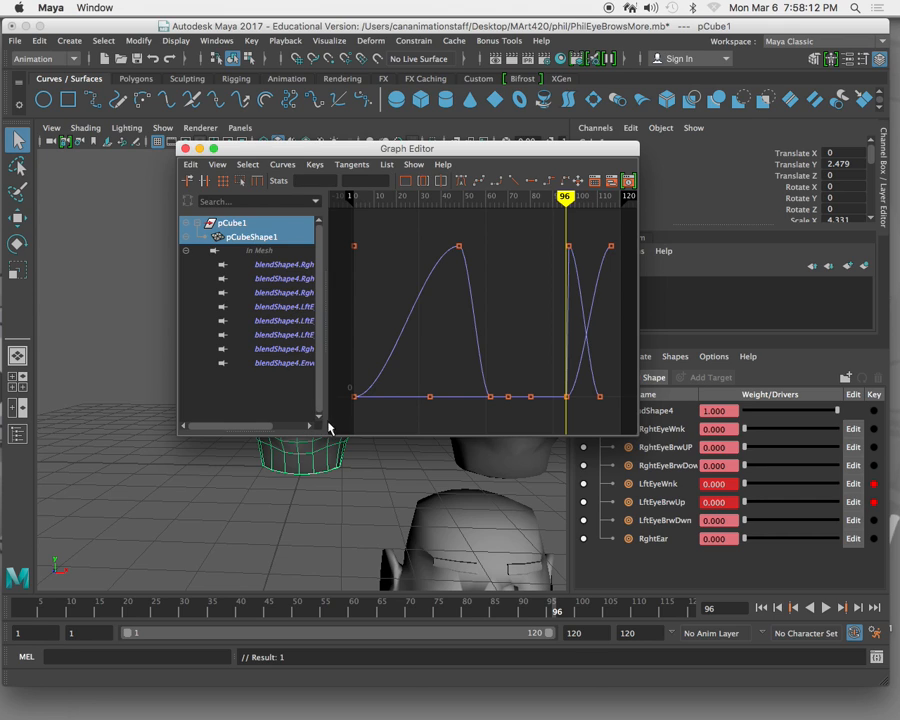
left_click_drag(319, 427, 402, 427)
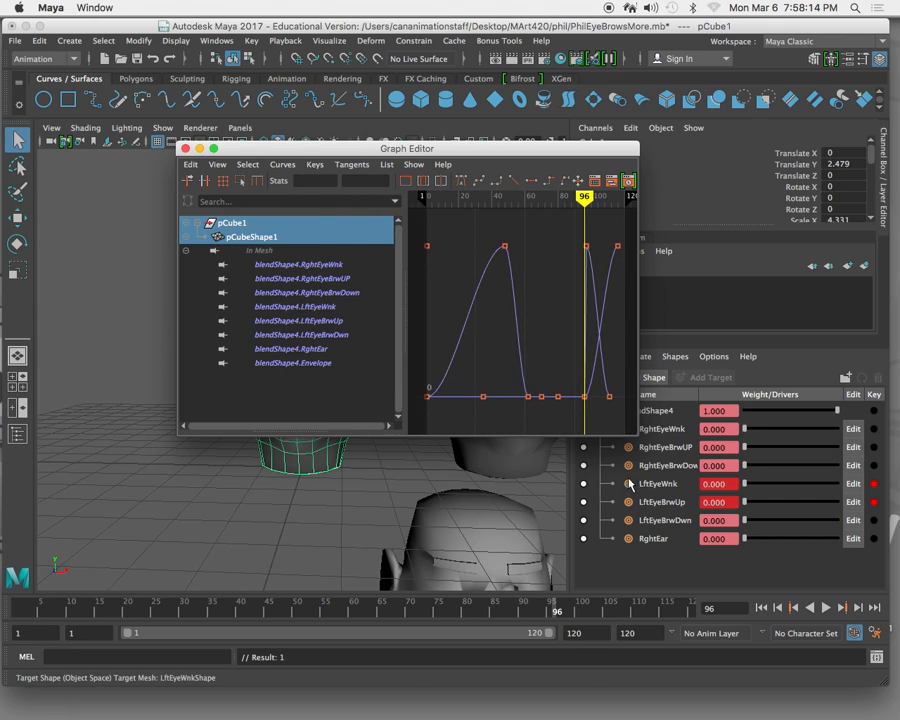
left_click_drag(638, 427, 884, 426)
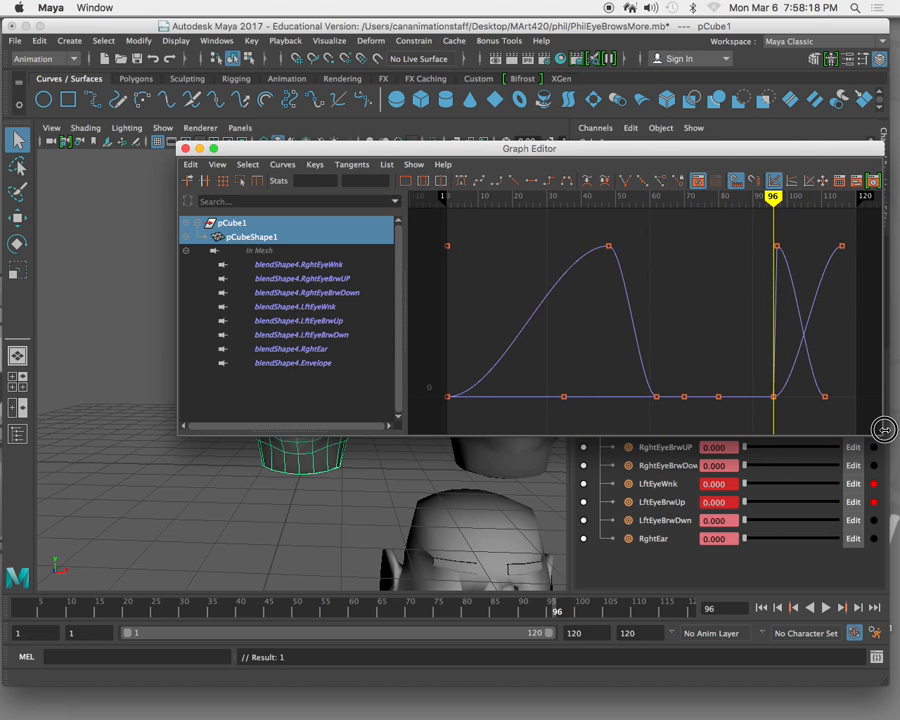
Step: Inspect the animation curves of the right eye wink, right eyebrow and LftEyeWnk channels one by one
left_click(348, 265)
left_click(351, 279)
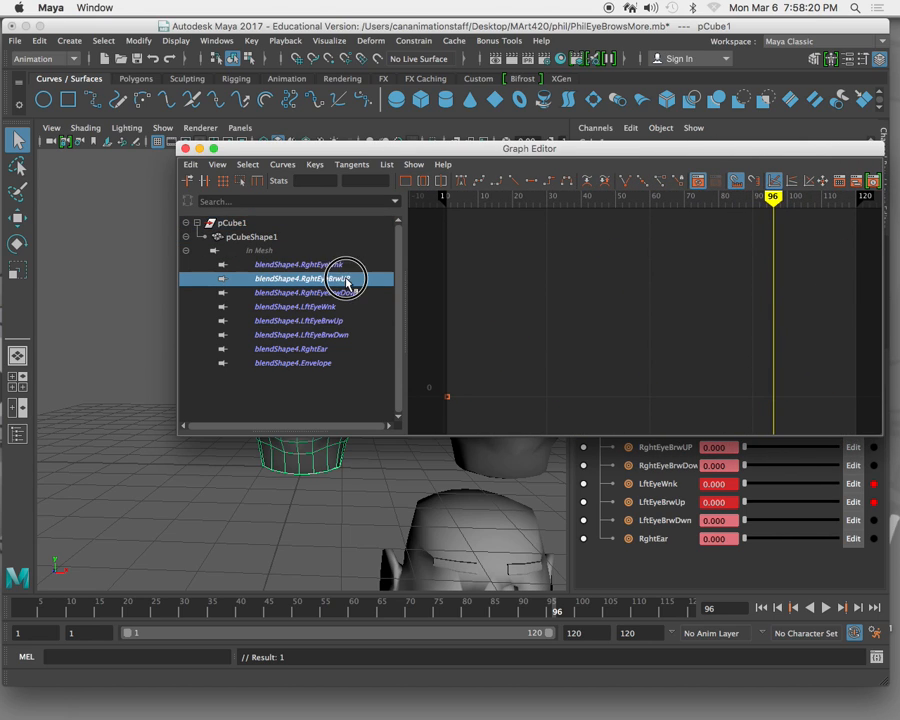
left_click(349, 293)
left_click(356, 306)
left_click(356, 293)
left_click(336, 306)
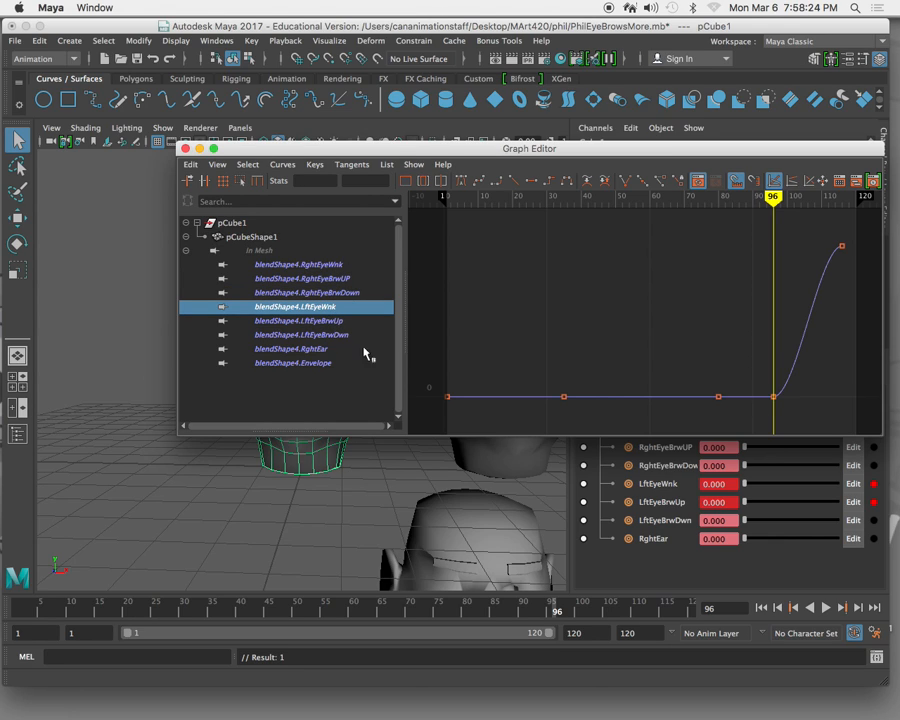
Step: Move the LftEyeWnk curve's frame 96 key to about frame 108 and close the Graph Editor
left_click(775, 397)
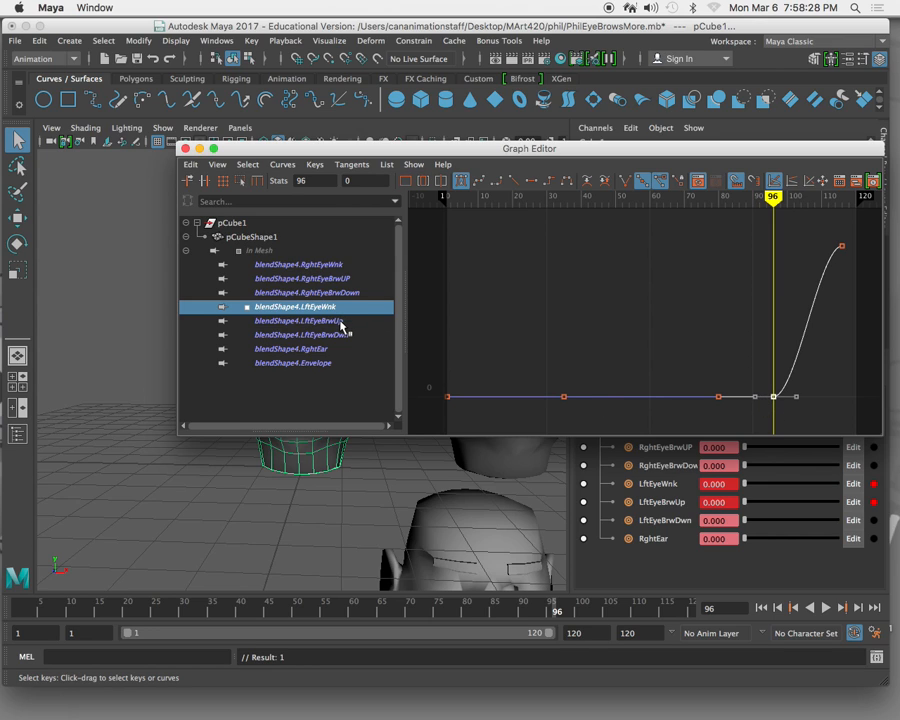
left_click_drag(188, 149, 153, 144)
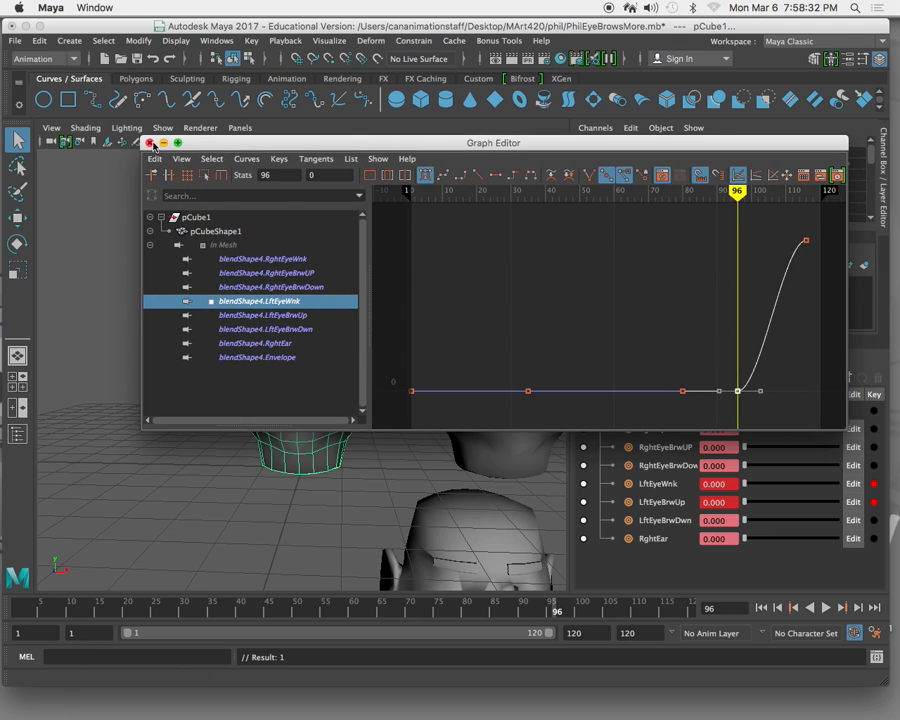
left_click_drag(739, 393, 779, 389)
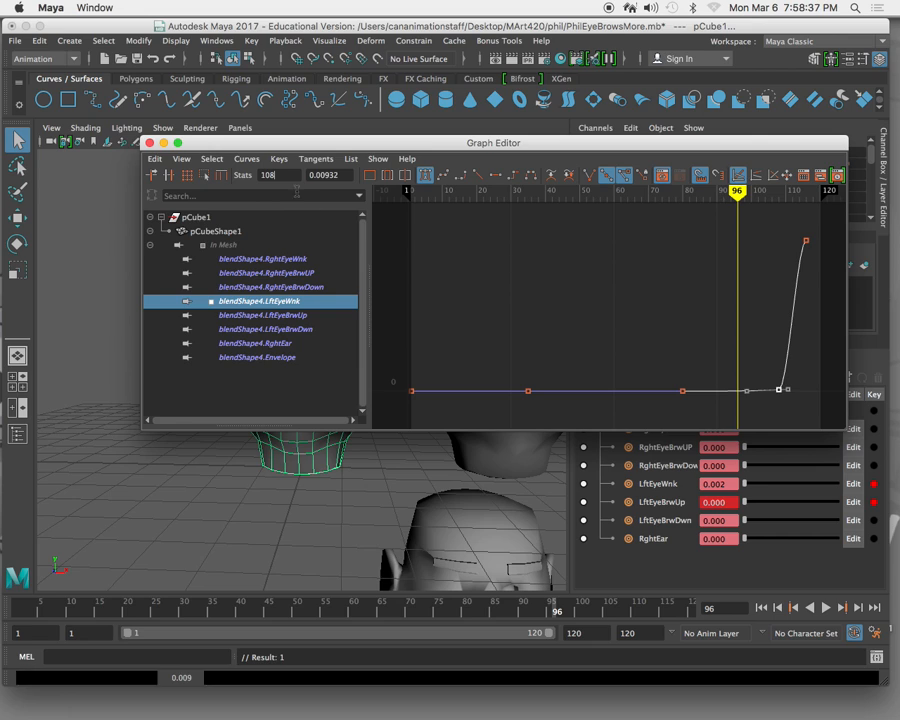
left_click(149, 142)
Step: Play back the animation from frame 1 to check the wink timing, stop it and return to frame 1
left_click(761, 607)
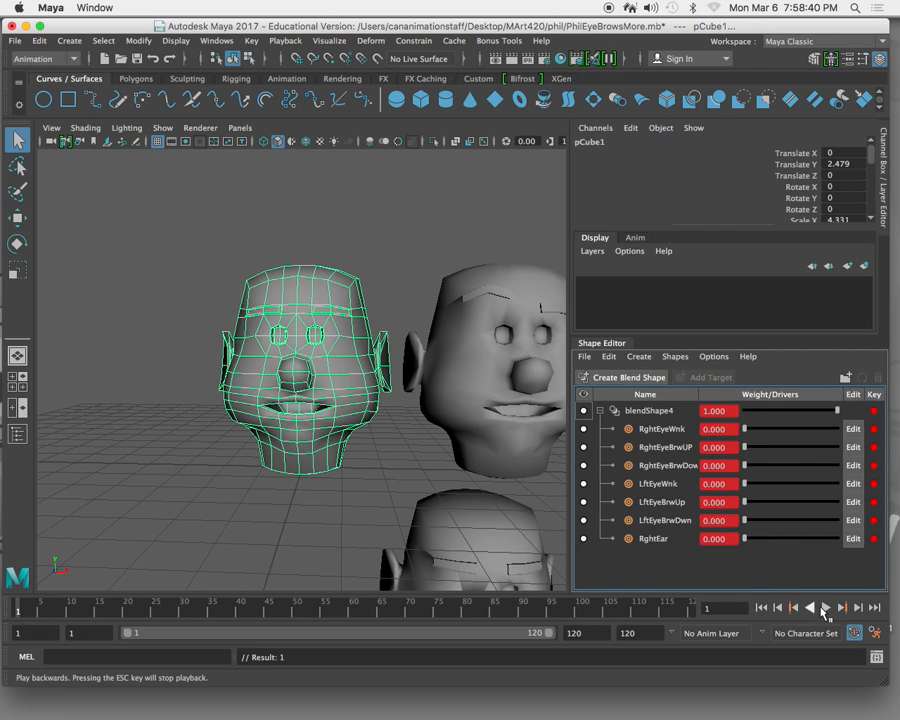
left_click(825, 607)
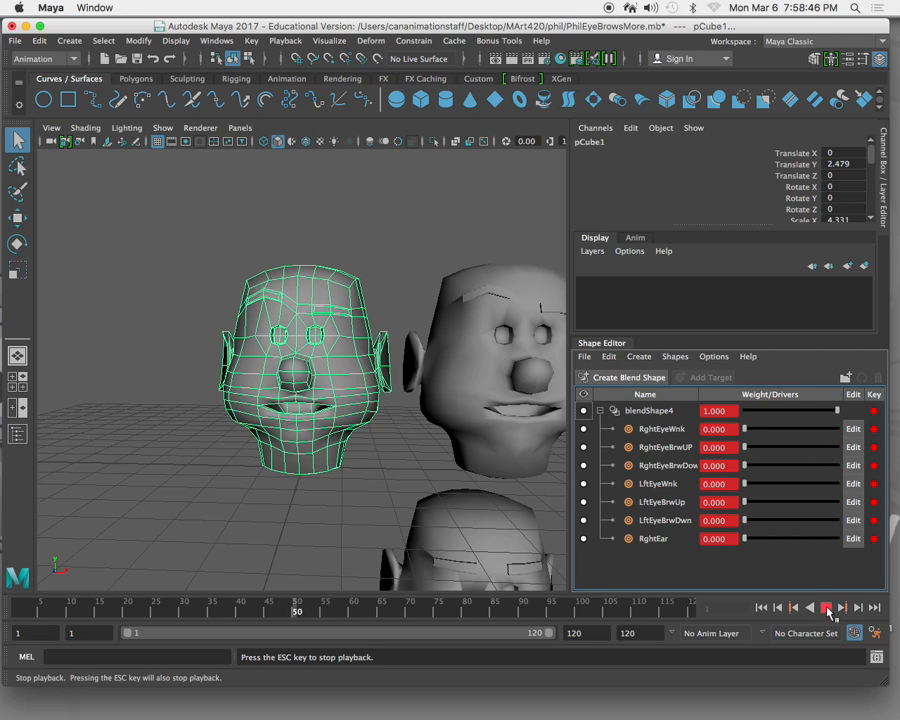
left_click(823, 606)
left_click(763, 607)
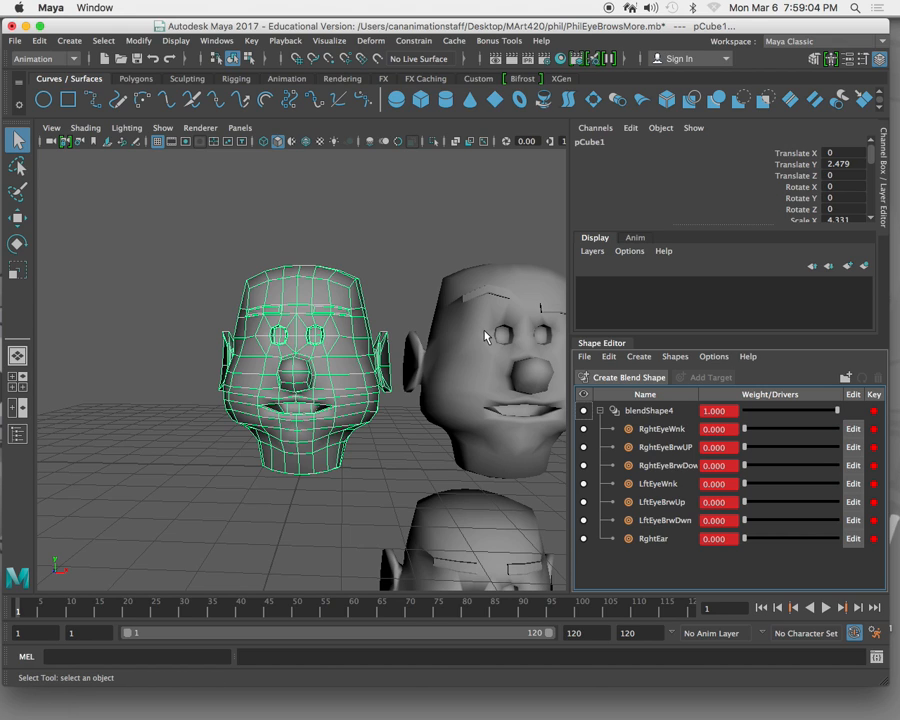
Step: Deselect the main head, bring all the head copies into view and hide the viewport grid
left_click(411, 251)
scroll(410, 253, "down", 10)
scroll(409, 275, "up", 3)
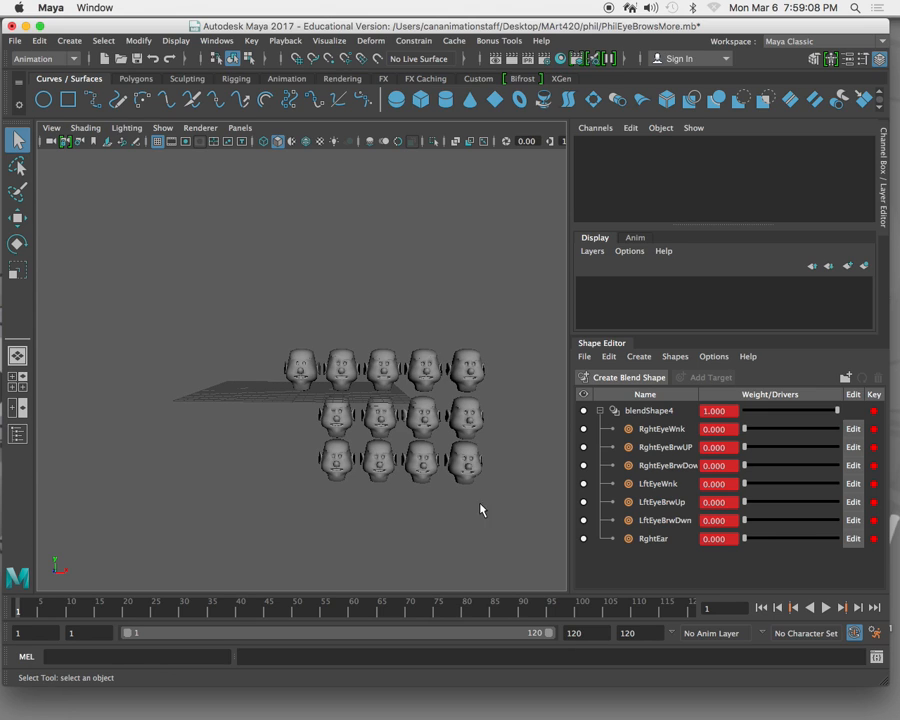
mouse_move(388, 500)
left_mouse_down("alt")
mouse_move(395, 488)
mouse_move(382, 492)
left_mouse_up("alt")
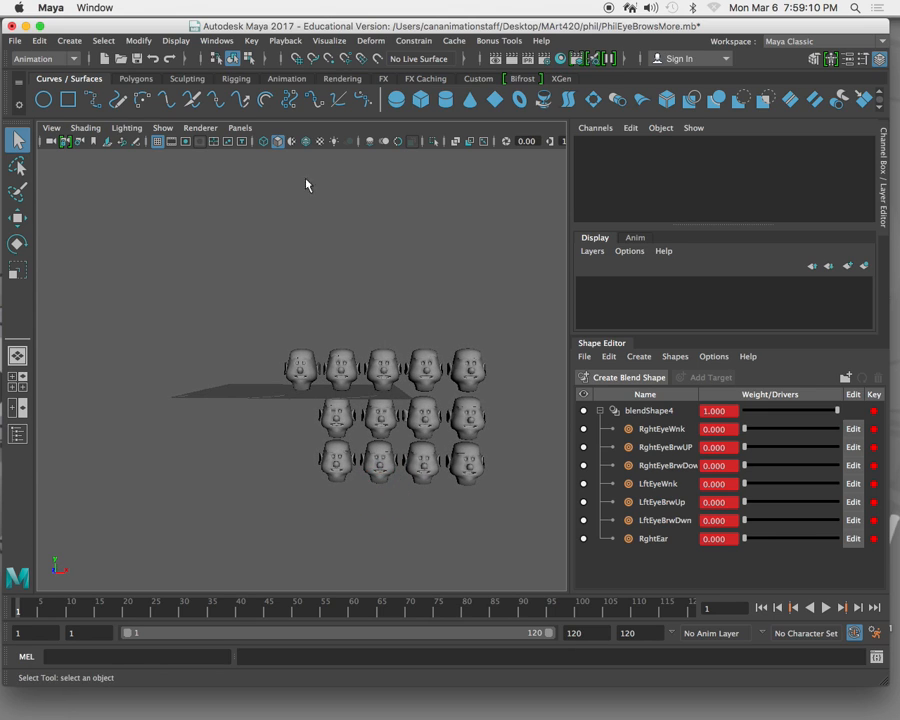
left_click(162, 127)
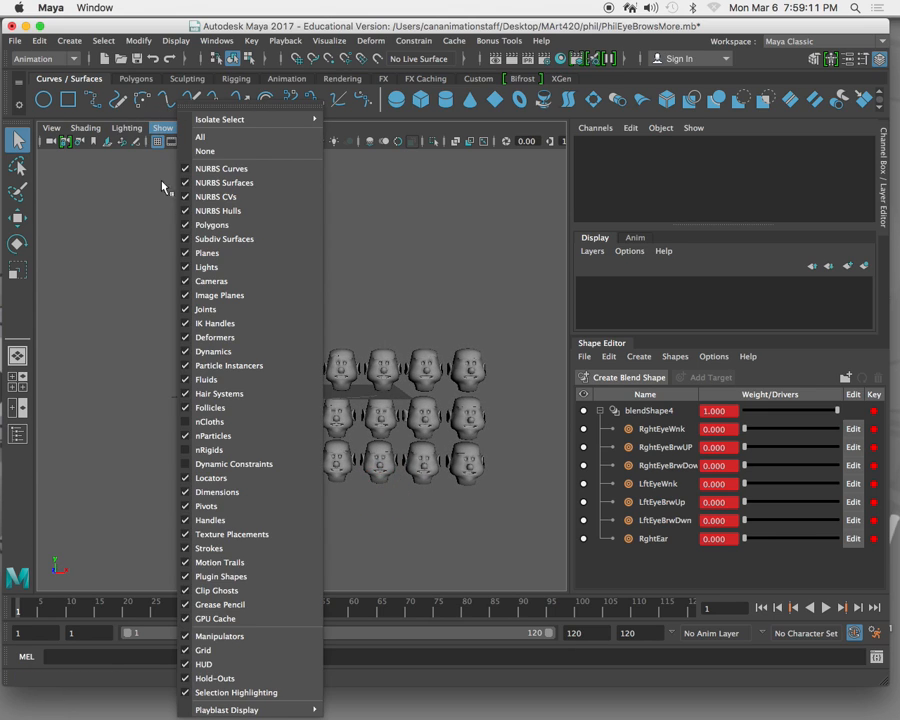
left_click(203, 652)
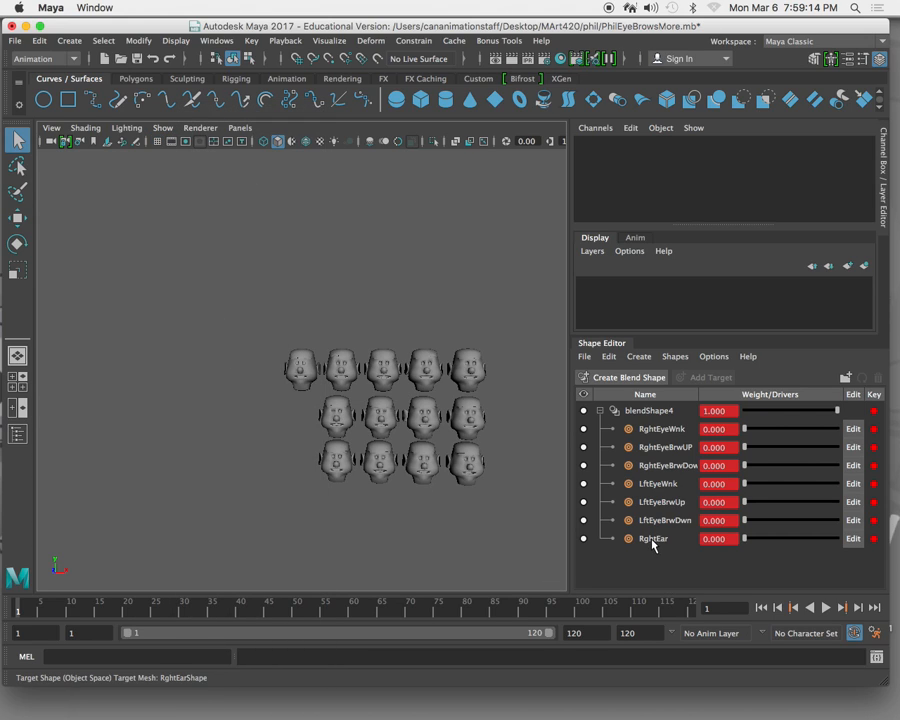
Step: Select the RghtEar target in the Shape Editor and examine the main head up close in the viewport
left_click(650, 538)
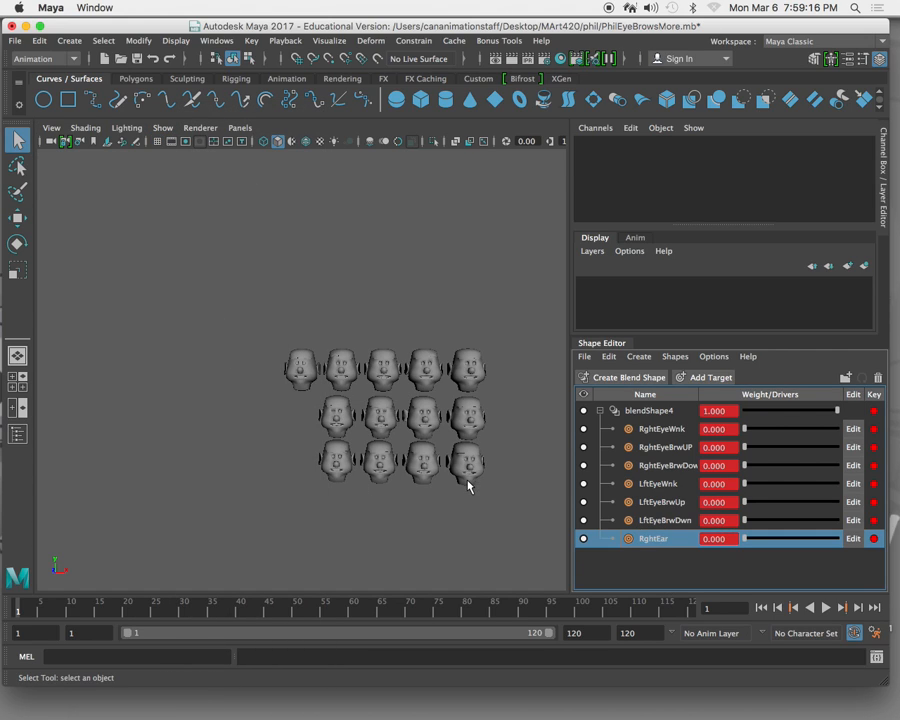
left_click(341, 362)
left_click(295, 369)
key("f")
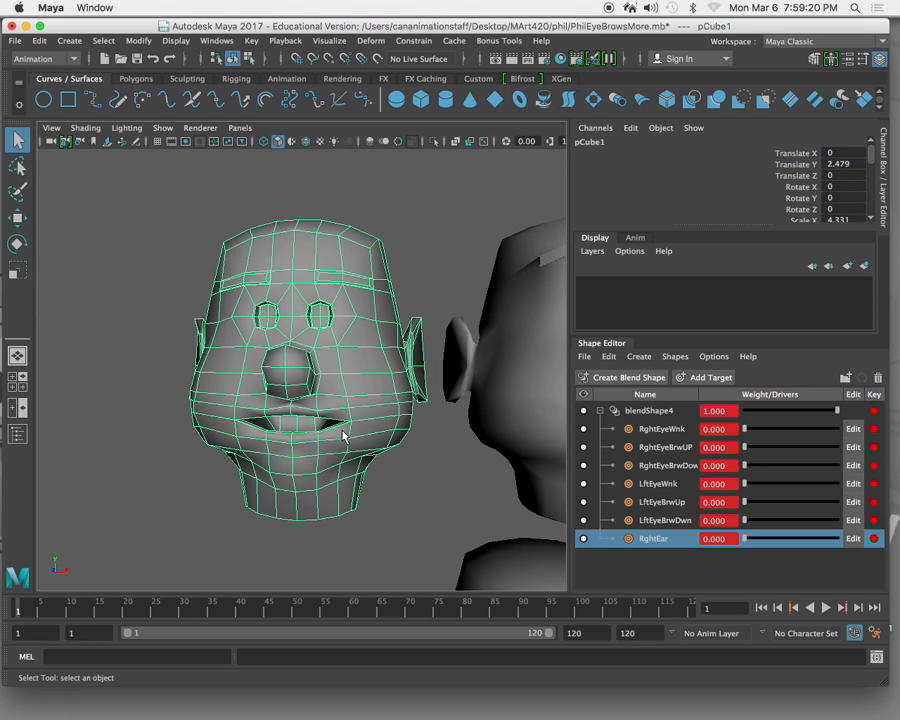
left_click(380, 512)
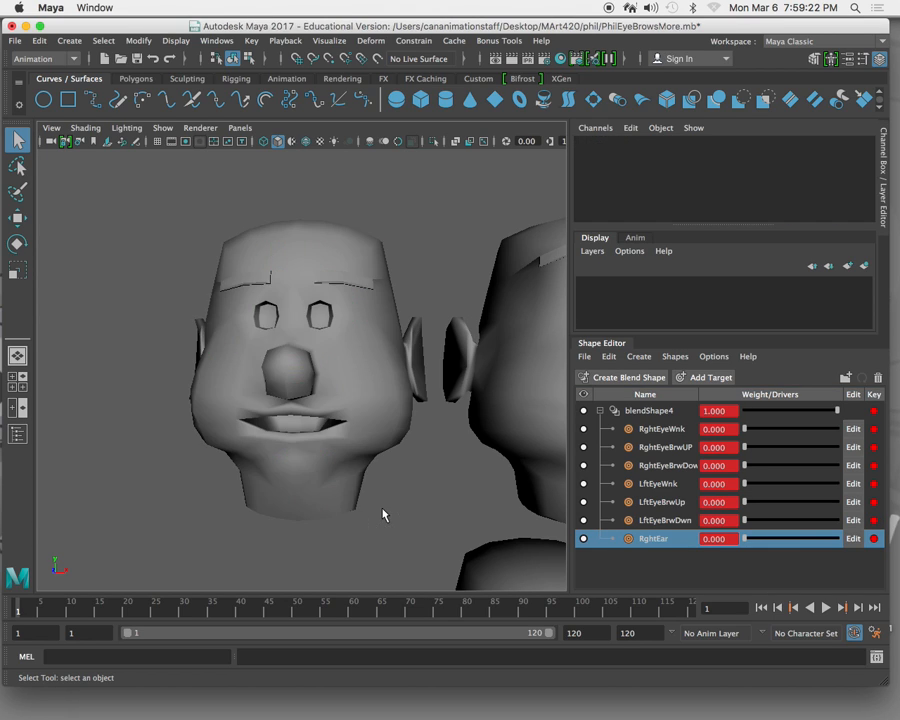
left_click(330, 390)
scroll(336, 412, "down", 6)
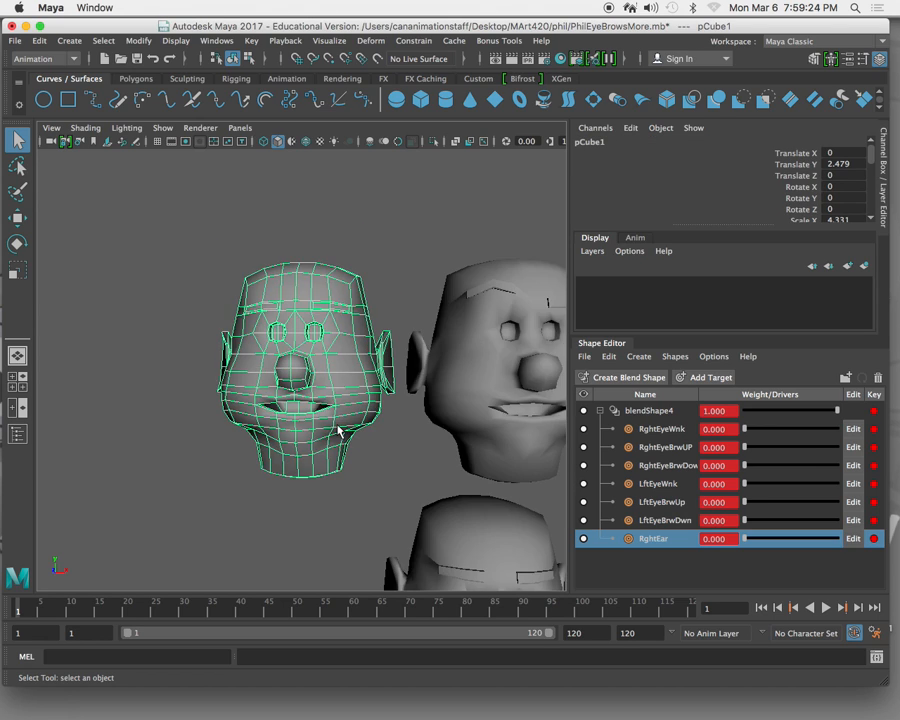
Step: Select the eyebrow and wink head copies one after another to examine each blend shape target
left_click(480, 420)
scroll(408, 452, "down", 5)
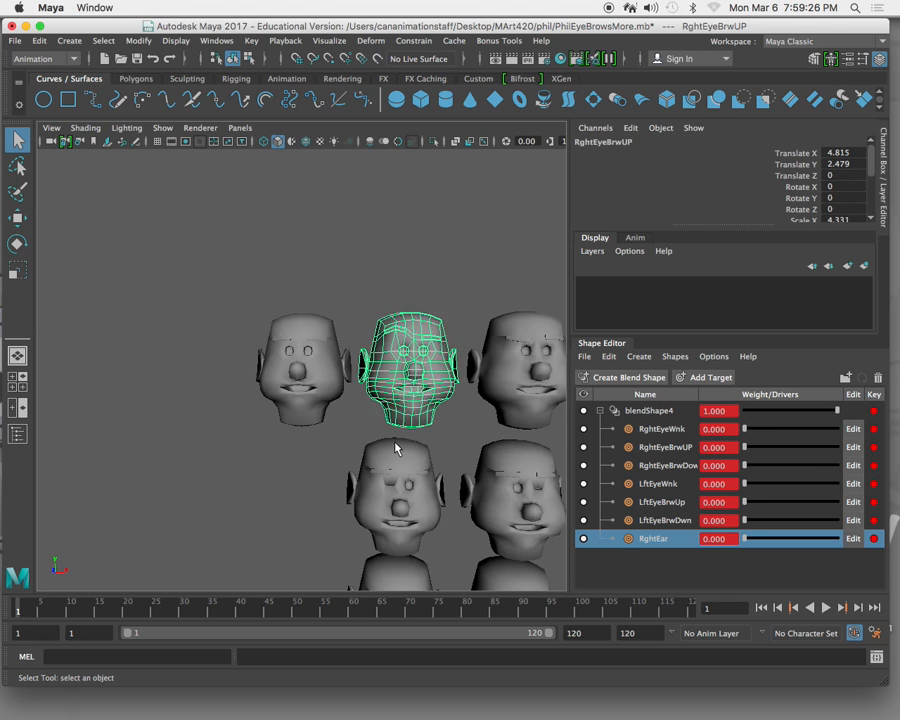
left_click(472, 398)
scroll(490, 410, "down", 3)
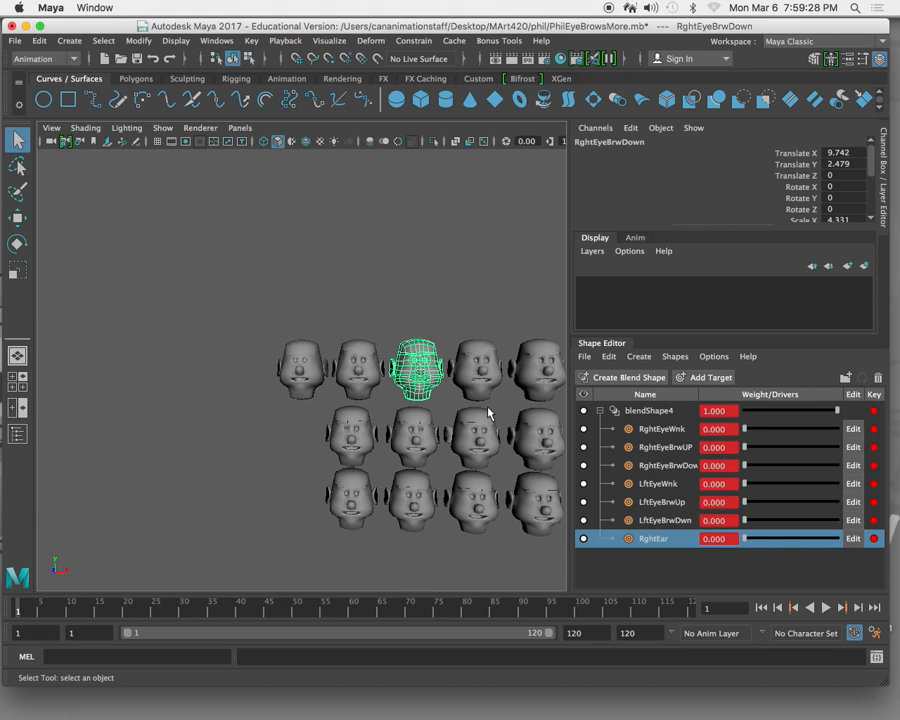
left_click(481, 373)
left_click(535, 372)
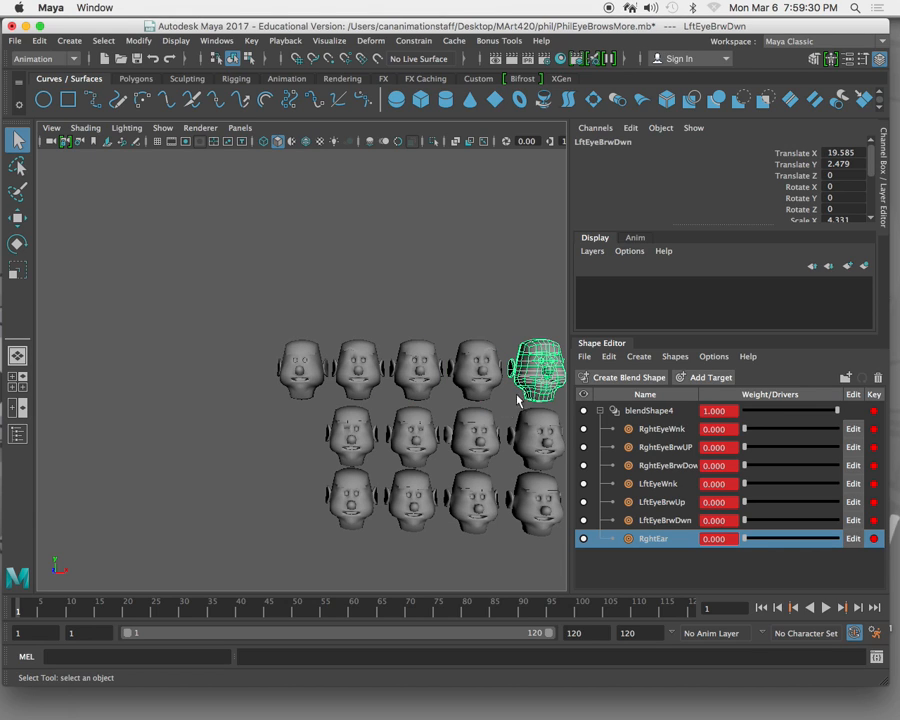
left_click(354, 440)
left_click(413, 430)
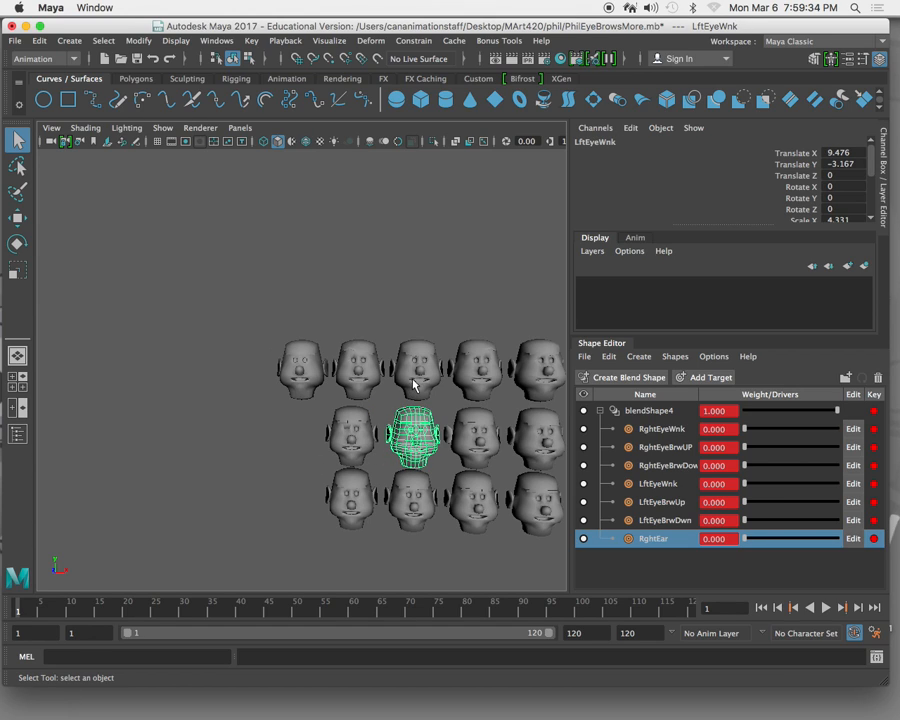
Step: Select the main head in the viewport and the LftEyeWnk target in the Shape Editor
left_click(296, 366)
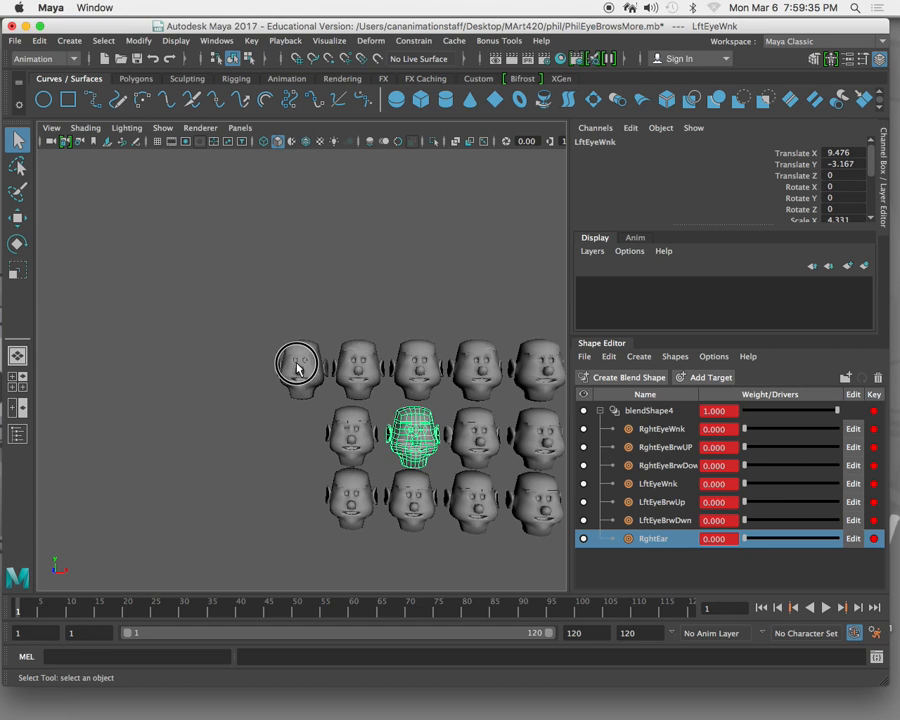
left_click(744, 430)
left_click_drag(744, 432, 730, 486)
left_click(743, 486)
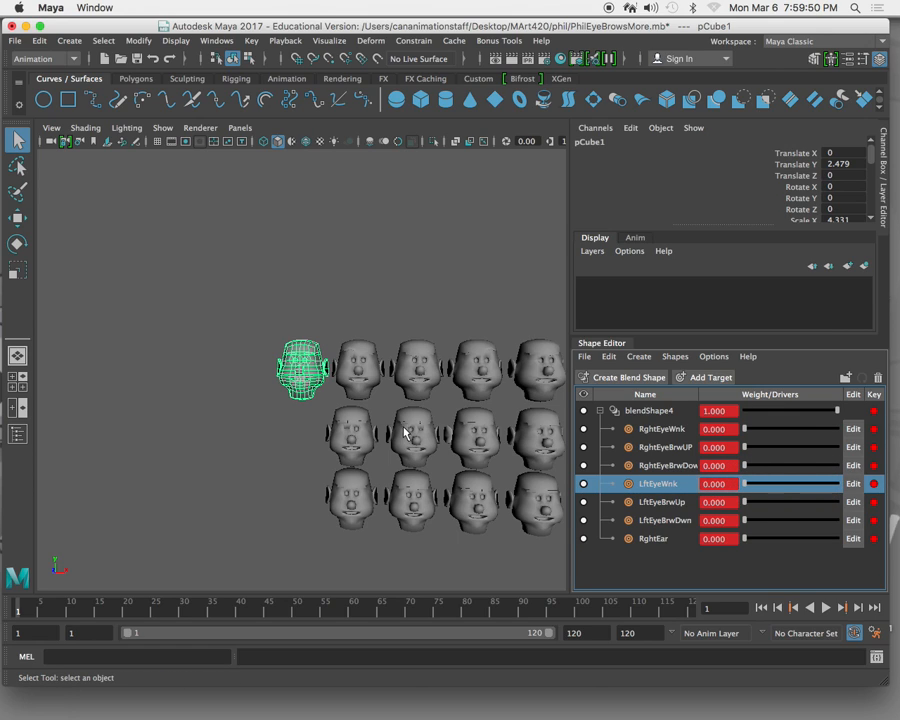
Step: Reopen the PhilEyeBrowsMore.mb scene, discarding the unsaved changes
left_click(248, 344)
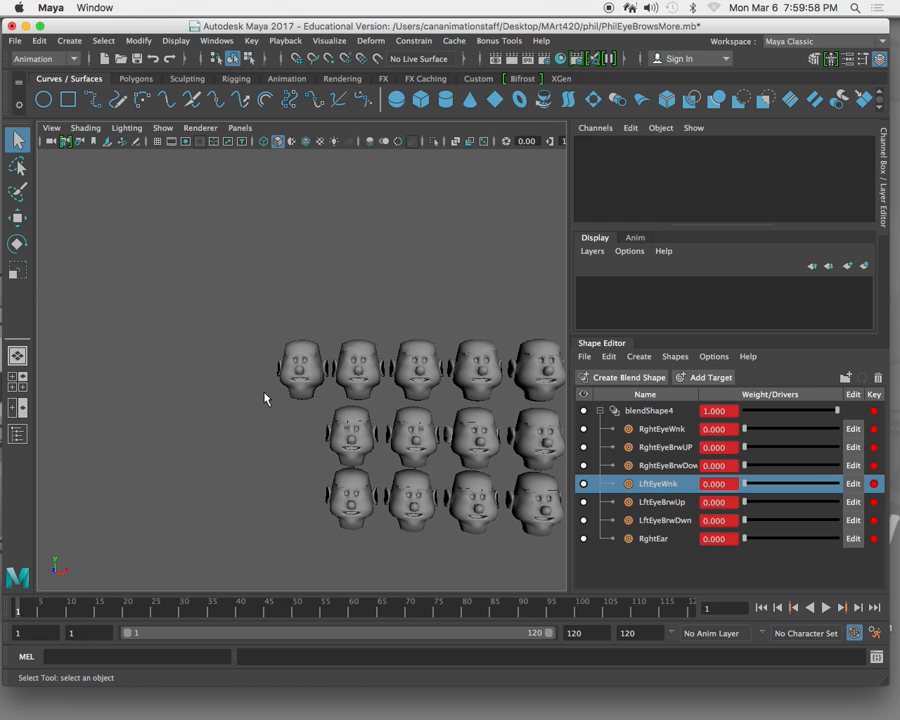
left_click(15, 41)
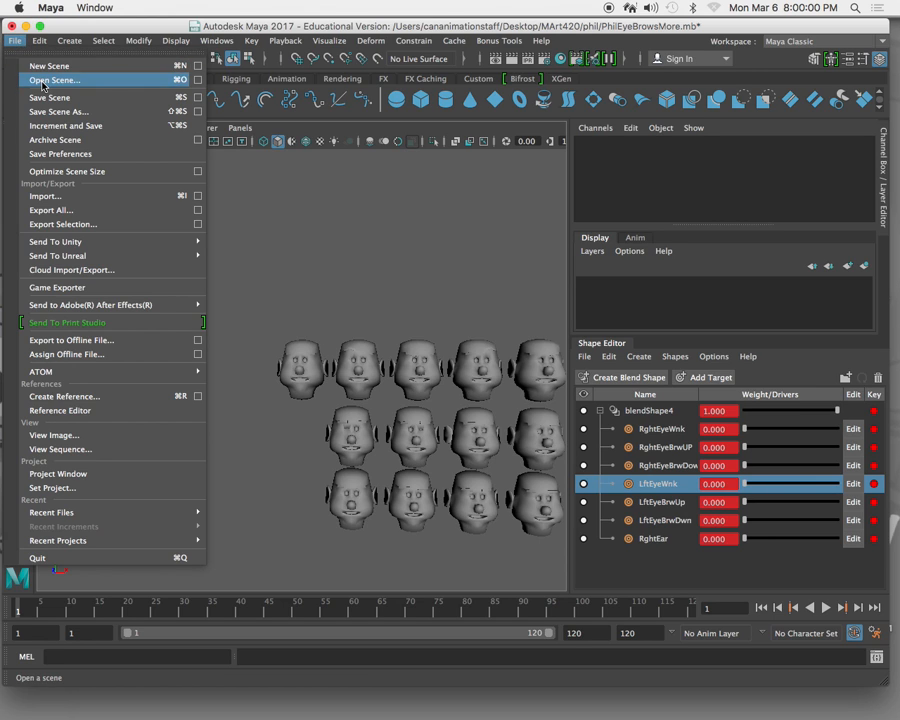
left_click(41, 84)
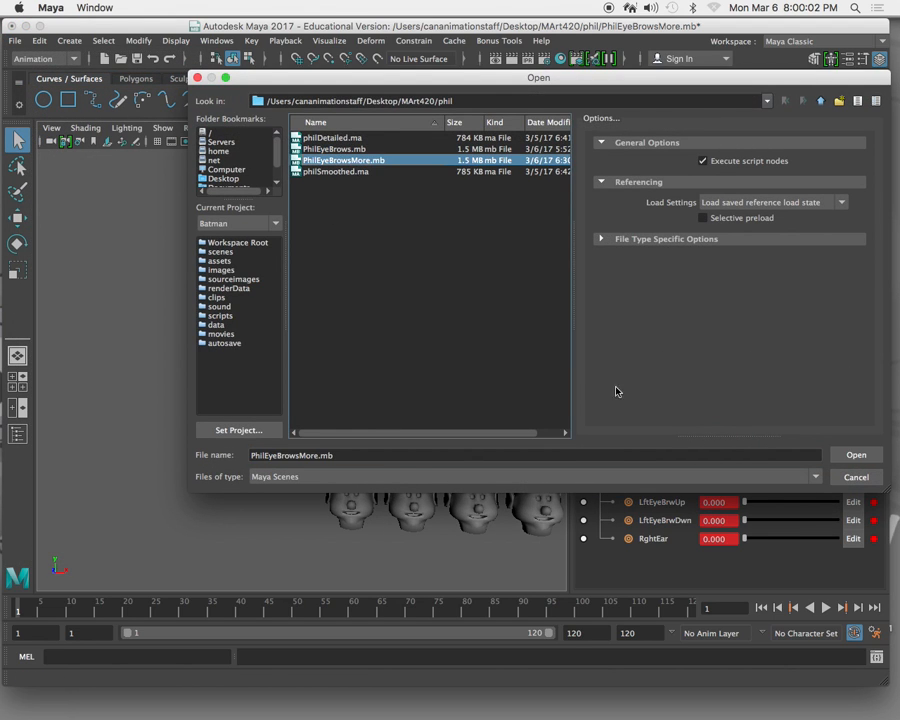
key("Return")
left_click(449, 377)
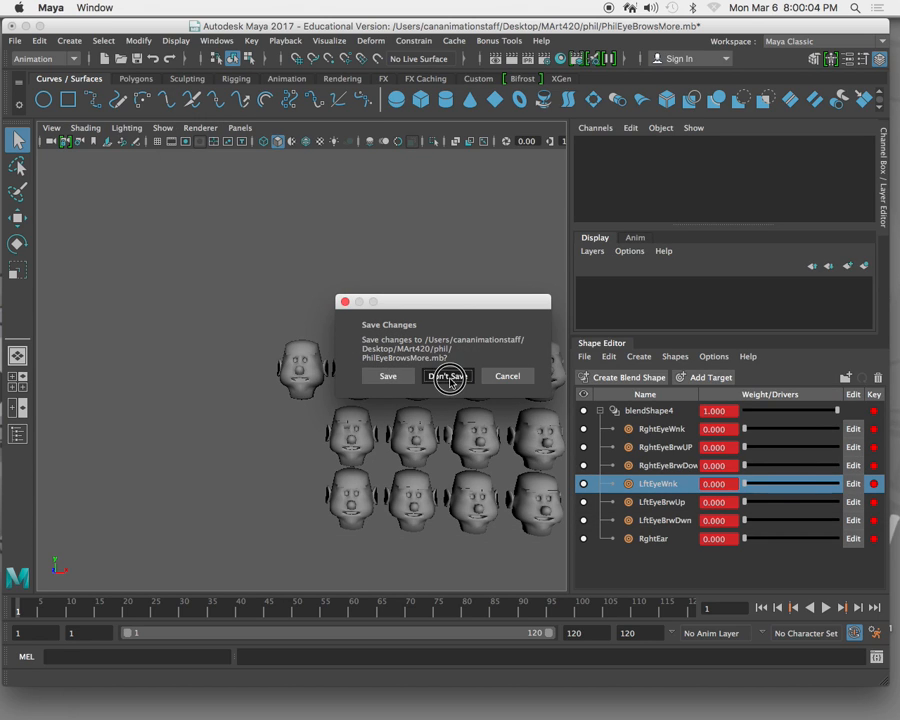
scroll(364, 410, "down", 10)
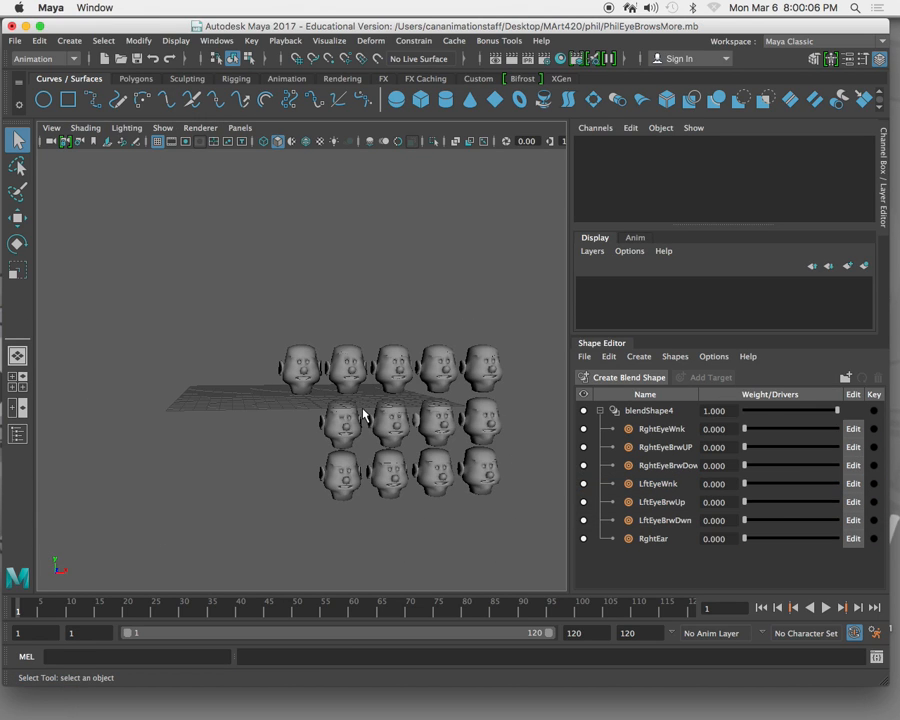
Step: Select the four upper-row head copies and the first two in the middle row to examine the targets, and clear the selection
left_click(340, 434)
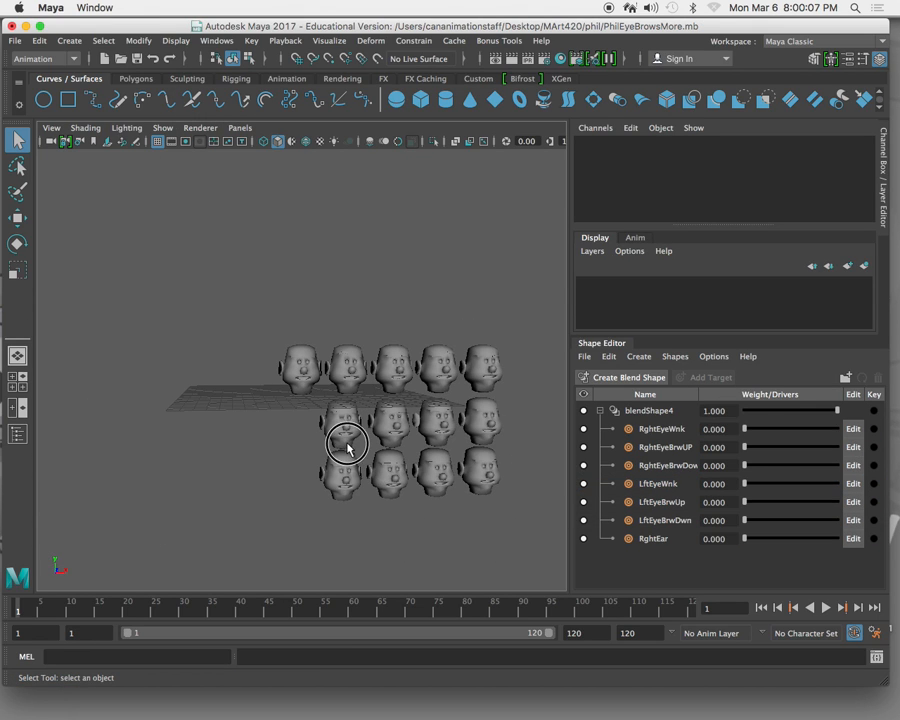
left_click(301, 468)
mouse_move(287, 457)
left_mouse_down("alt")
mouse_move(275, 441)
mouse_move(293, 452)
left_mouse_up("alt")
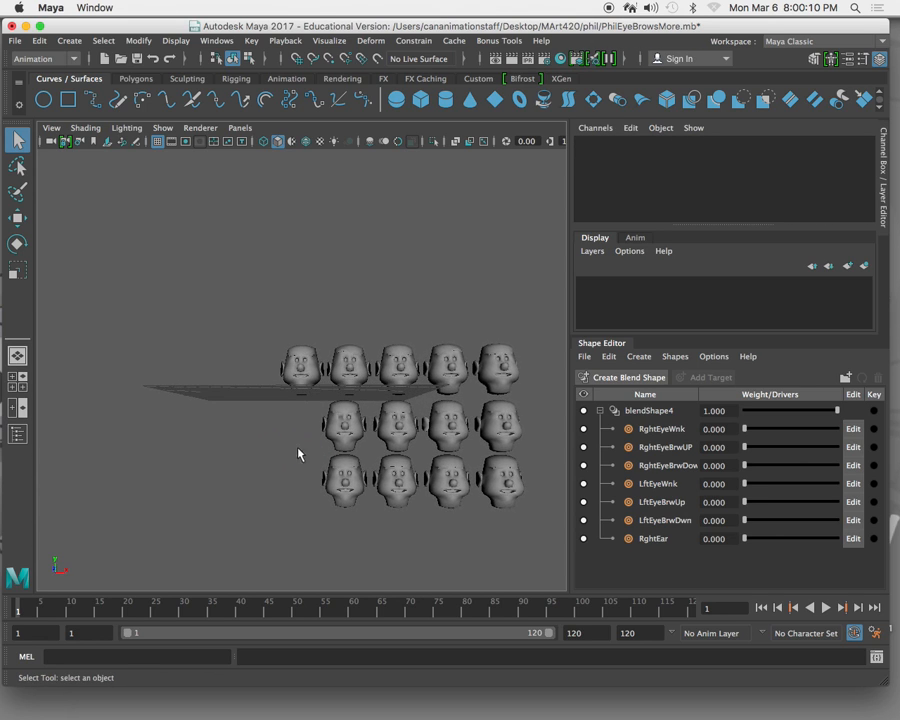
scroll(333, 452, "down", 5)
scroll(336, 451, "up", 8)
scroll(340, 452, "up", 3)
scroll(344, 450, "down", 3)
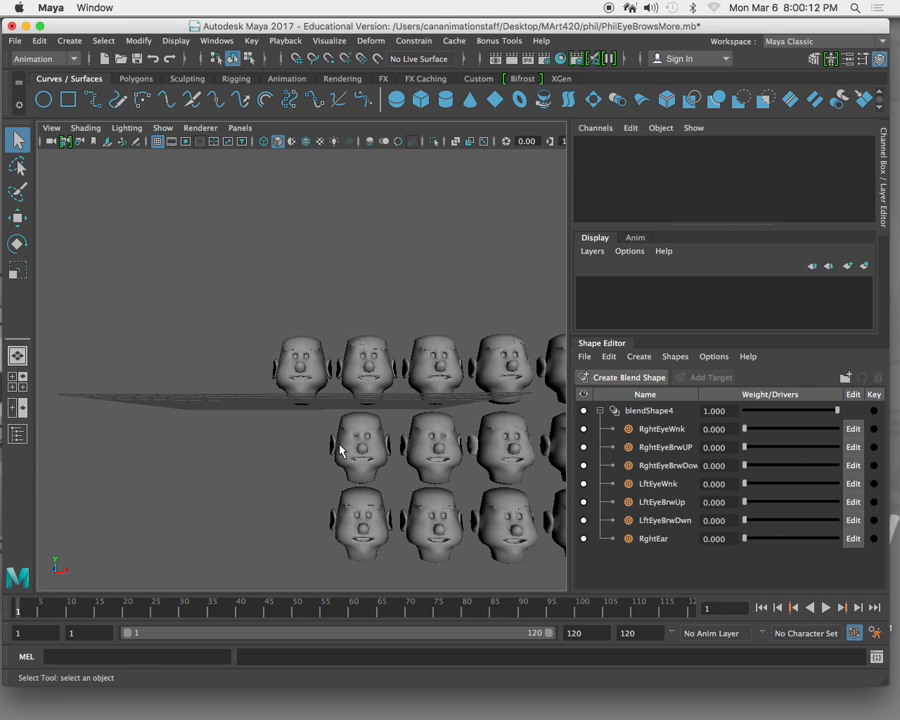
left_click(447, 452)
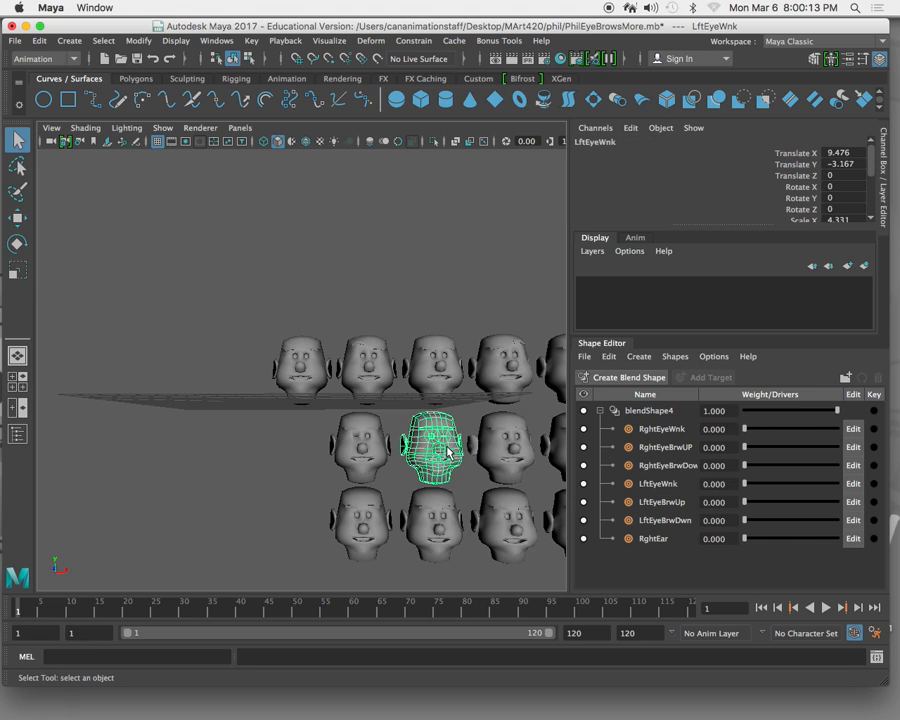
left_click(372, 368, "shift")
left_click(430, 375, "shift")
left_click(358, 446, "shift")
left_click(487, 372, "shift")
scroll(487, 390, "down", 2)
left_click(494, 366, "shift")
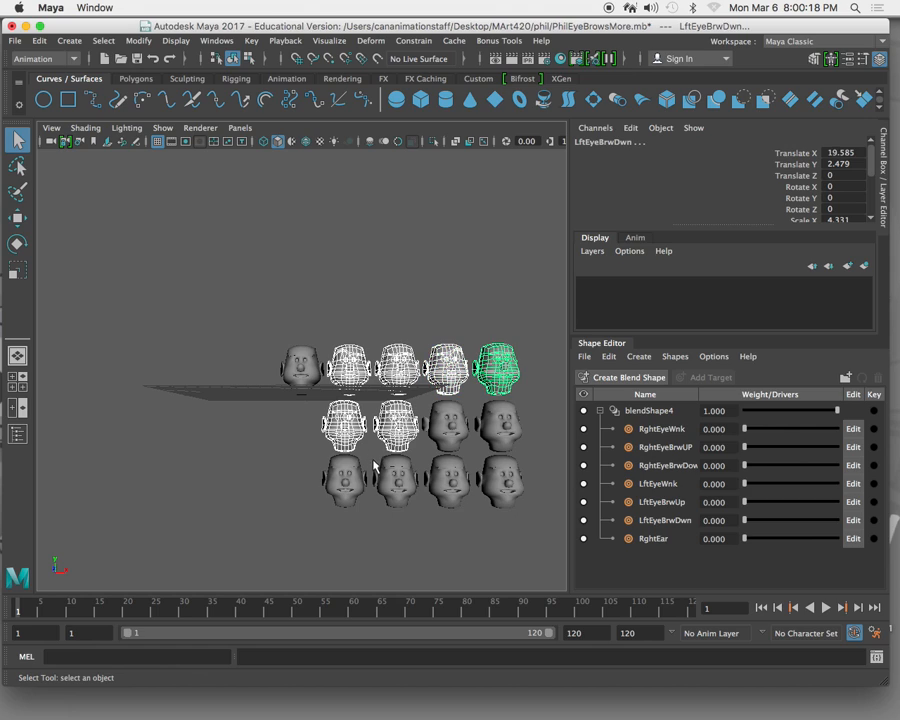
left_click(454, 541)
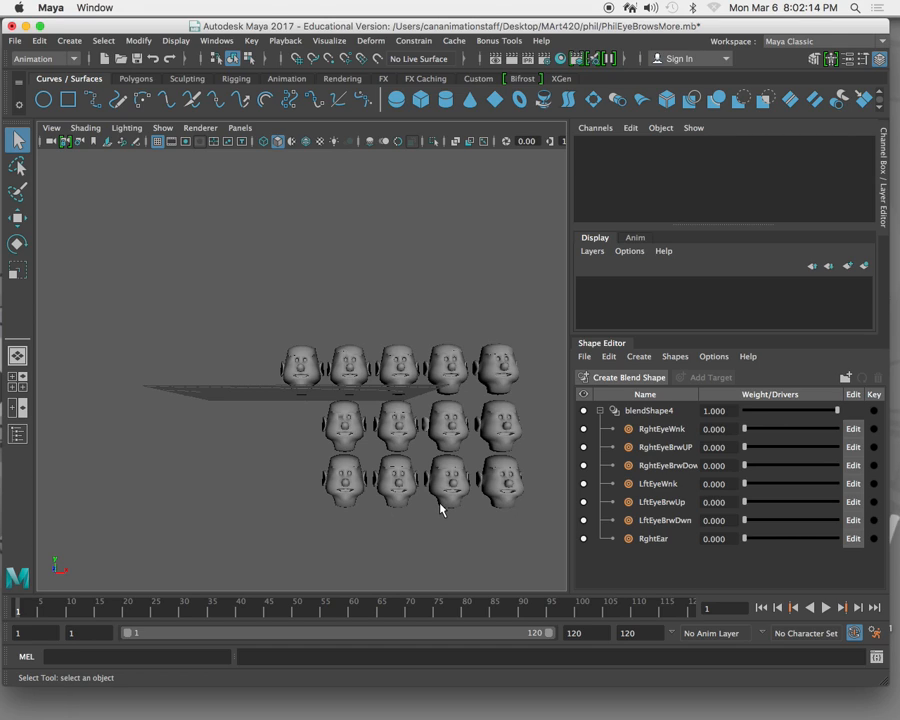
Step: Frame the main head up close from the front in the viewport and deselect it
left_click(294, 364)
key("f")
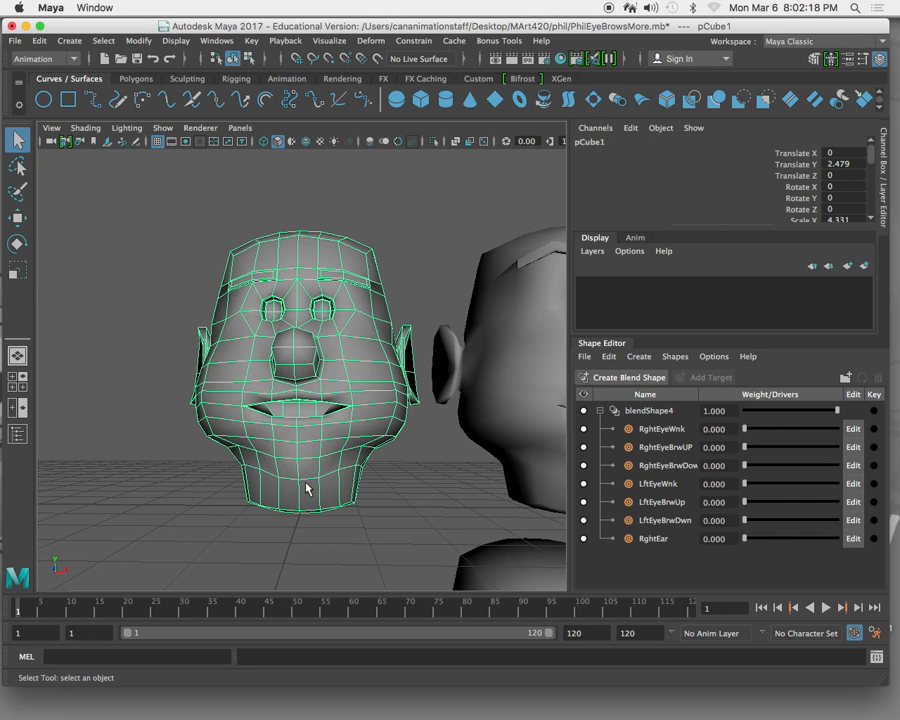
left_click(438, 462)
left_click_drag(745, 428, 712, 506)
left_click_drag(744, 543, 689, 538)
mouse_move(348, 458)
left_mouse_down("alt")
mouse_move(333, 432)
mouse_move(346, 442)
mouse_move(338, 452)
left_mouse_up("alt")
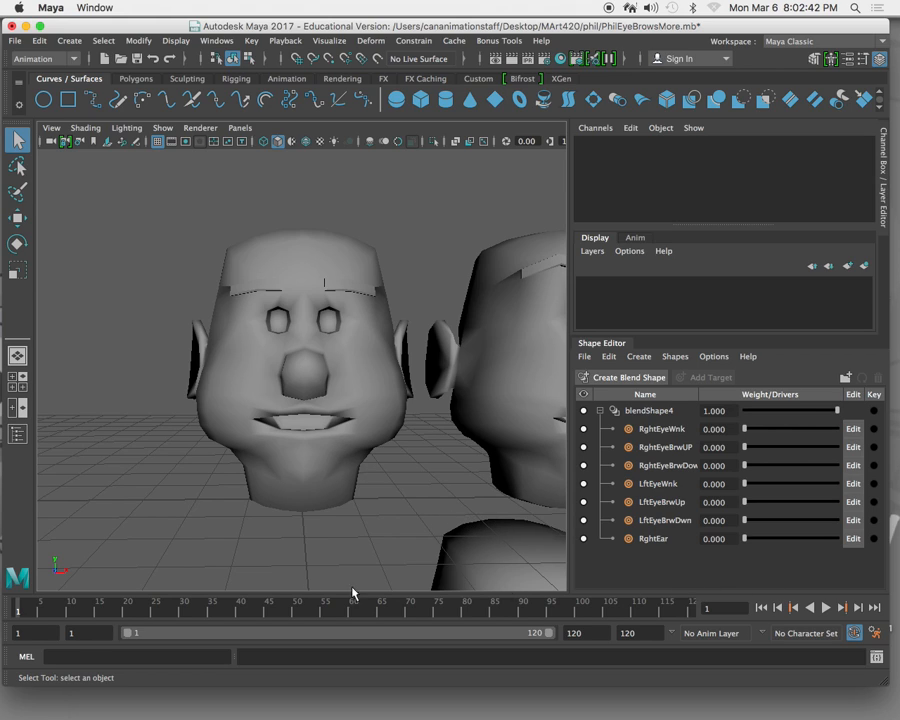
Step: Select the main head and key all seven blend shape targets at weight 0 on frame 1
left_click(24, 607)
left_click_drag(26, 607, 2, 606)
left_click(293, 432)
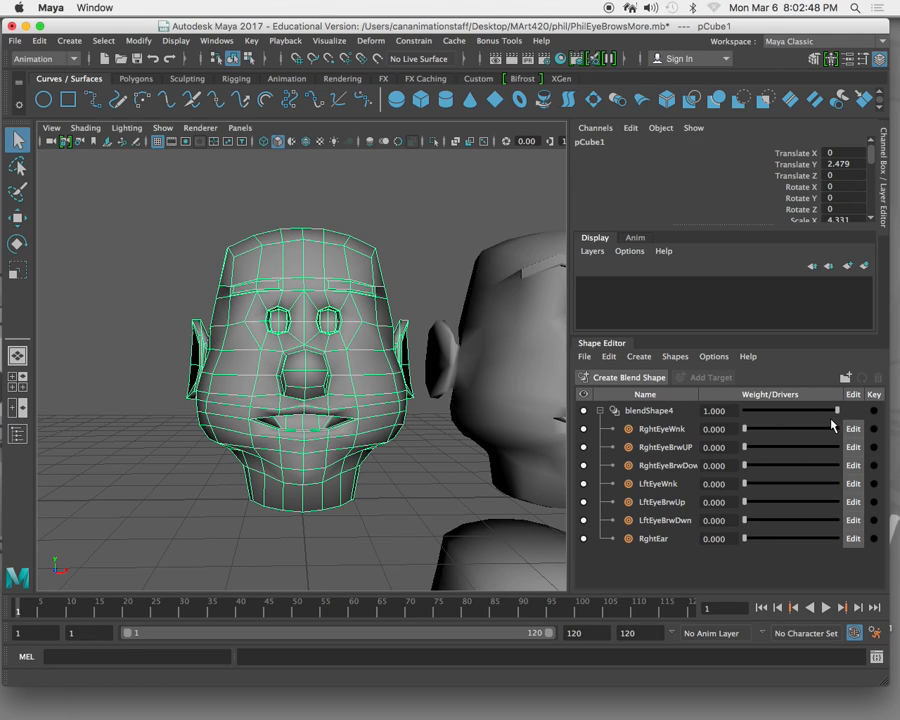
left_click(875, 429)
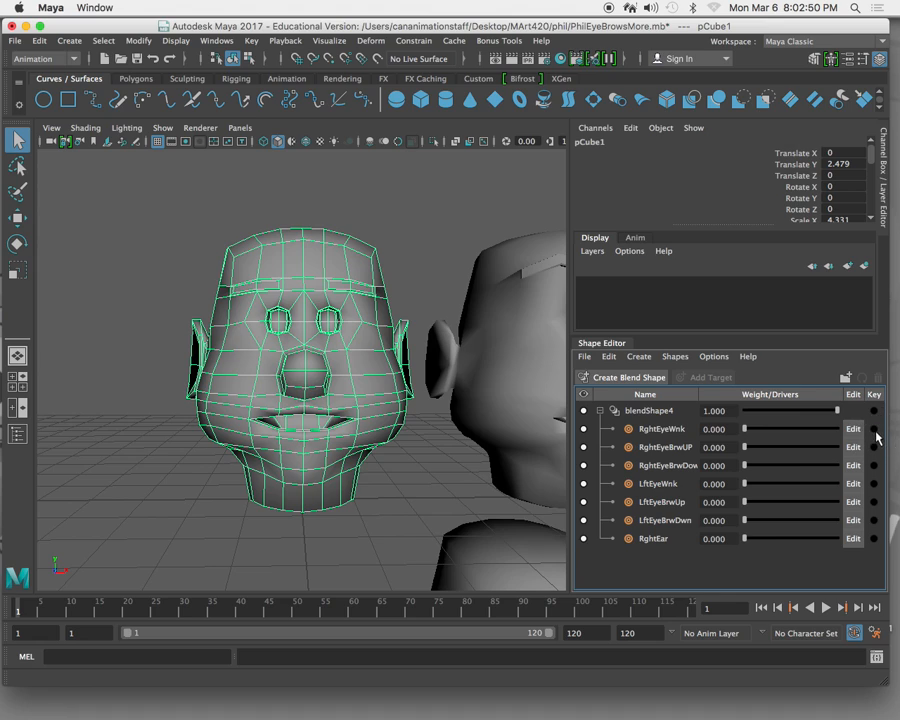
left_click(874, 447)
left_click(874, 465)
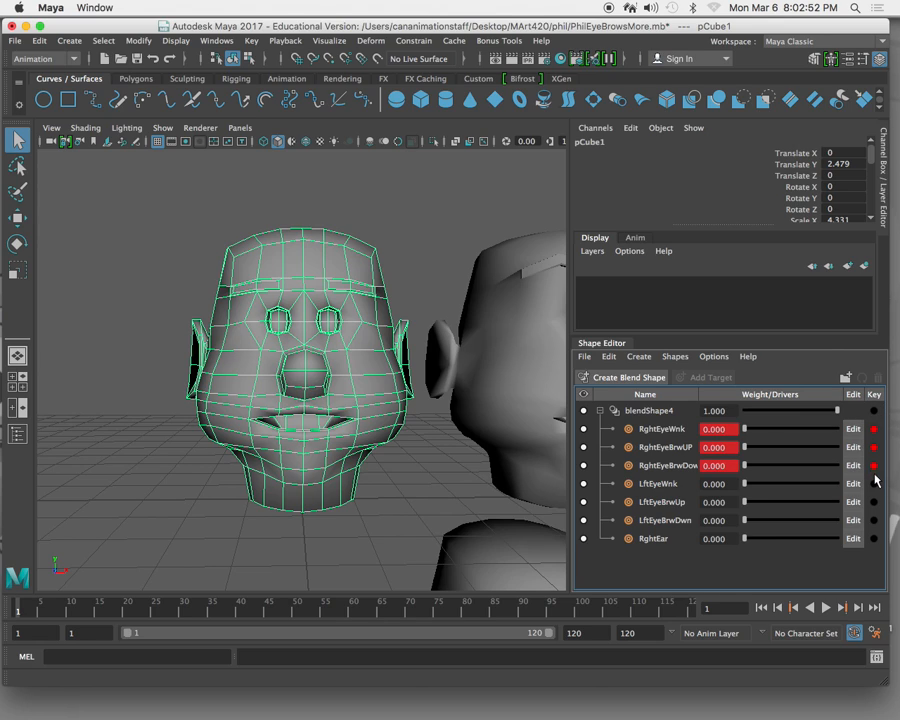
left_click(874, 484)
left_click(874, 502)
left_click(874, 520)
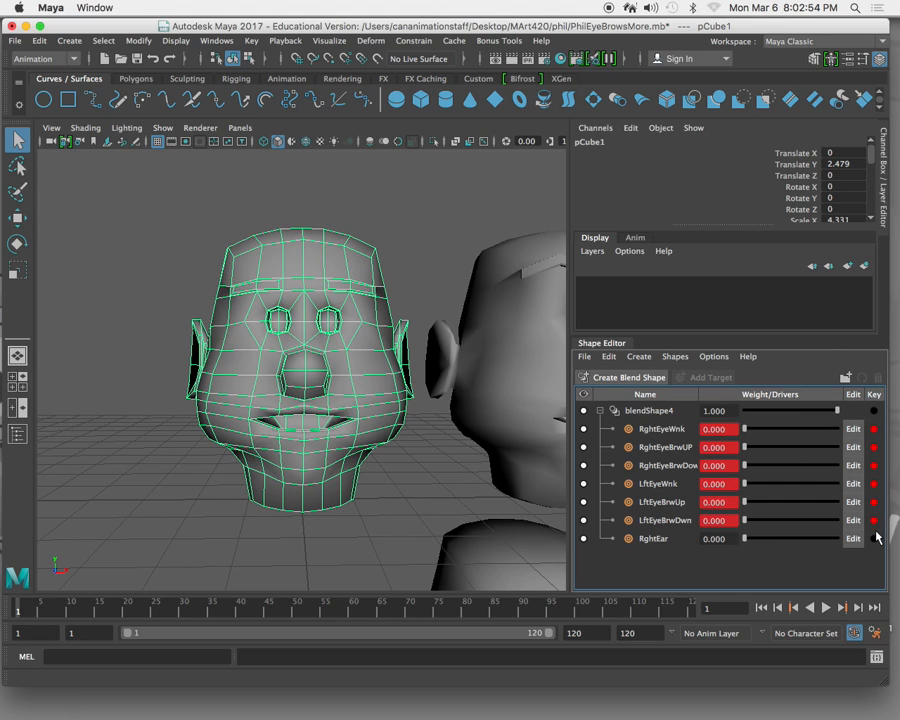
left_click(874, 538)
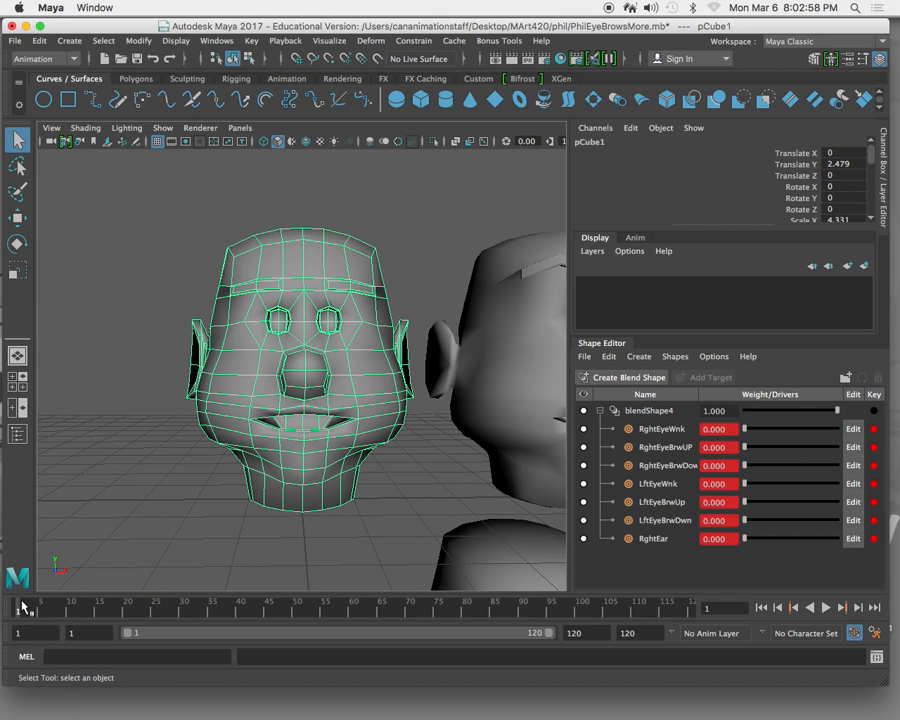
Step: Key the LftEyeWnk target at weight 0 on frame 27
key("alt+v")
mouse_move(4, 607)
left_mouse_down()
mouse_move(245, 614)
mouse_move(8, 609)
left_mouse_up()
mouse_move(187, 612)
left_mouse_down()
mouse_move(146, 612)
mouse_move(174, 614)
left_mouse_up()
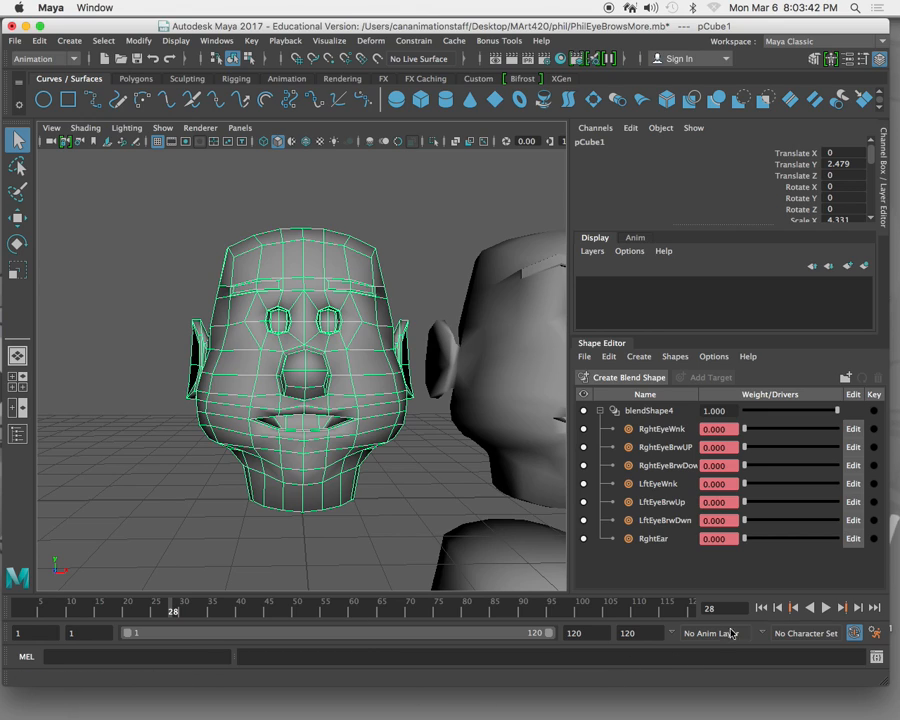
left_click(778, 611)
left_click(874, 486)
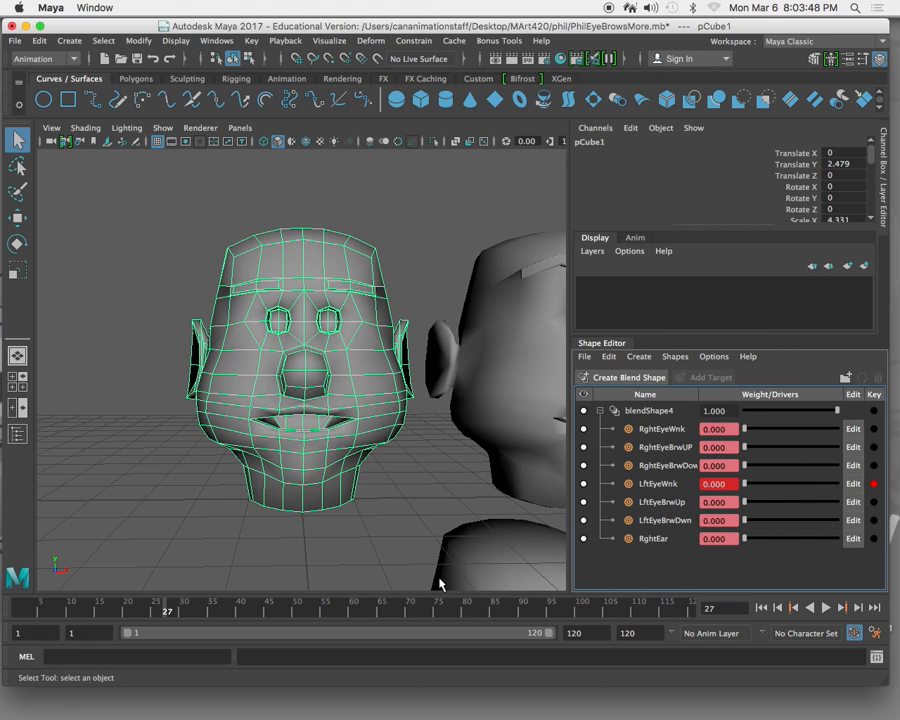
Step: Set the LftEyeWnk weight to 1 on frame 32 and key it
left_click(178, 616)
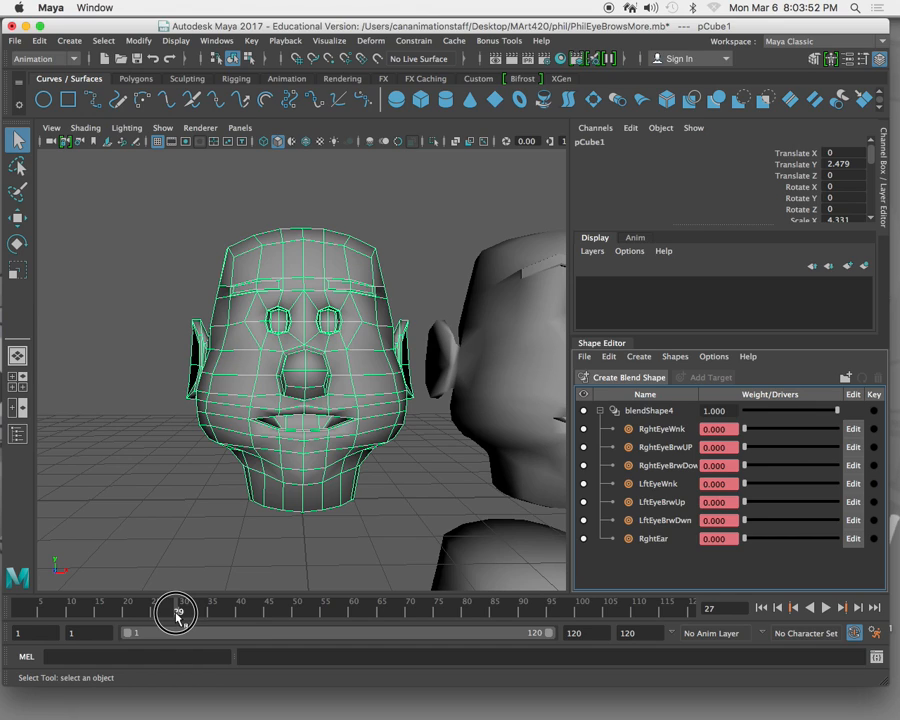
left_click_drag(175, 614, 182, 616)
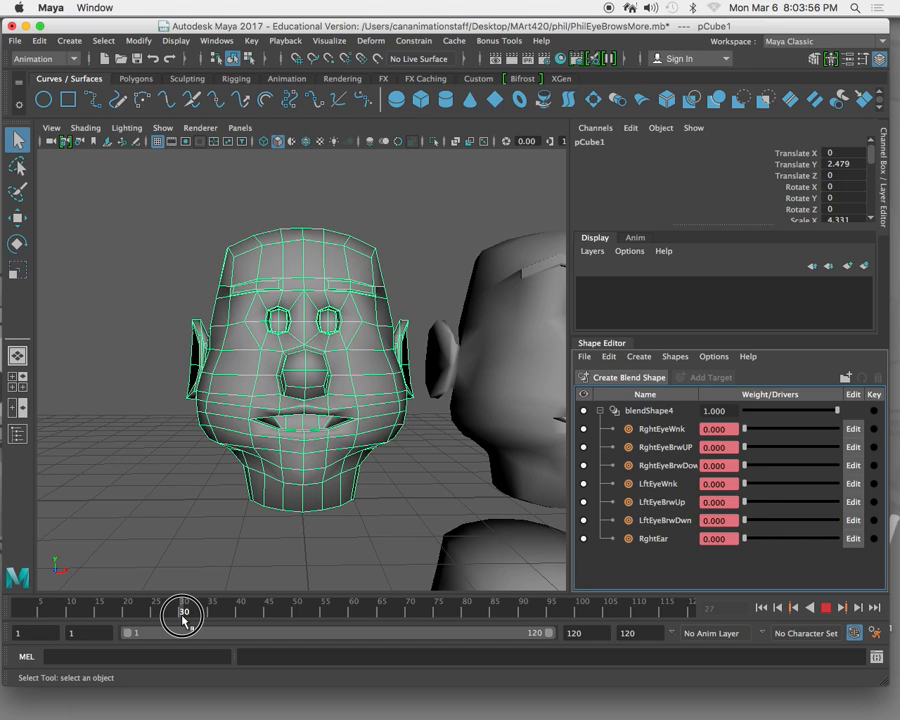
left_click_drag(183, 619, 195, 619)
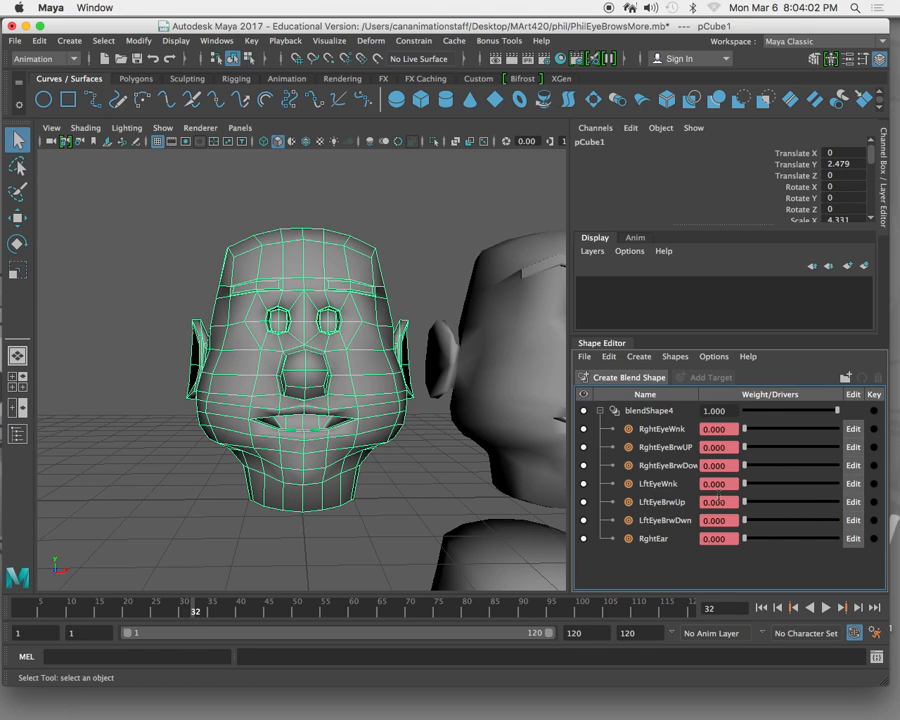
left_click_drag(744, 484, 844, 484)
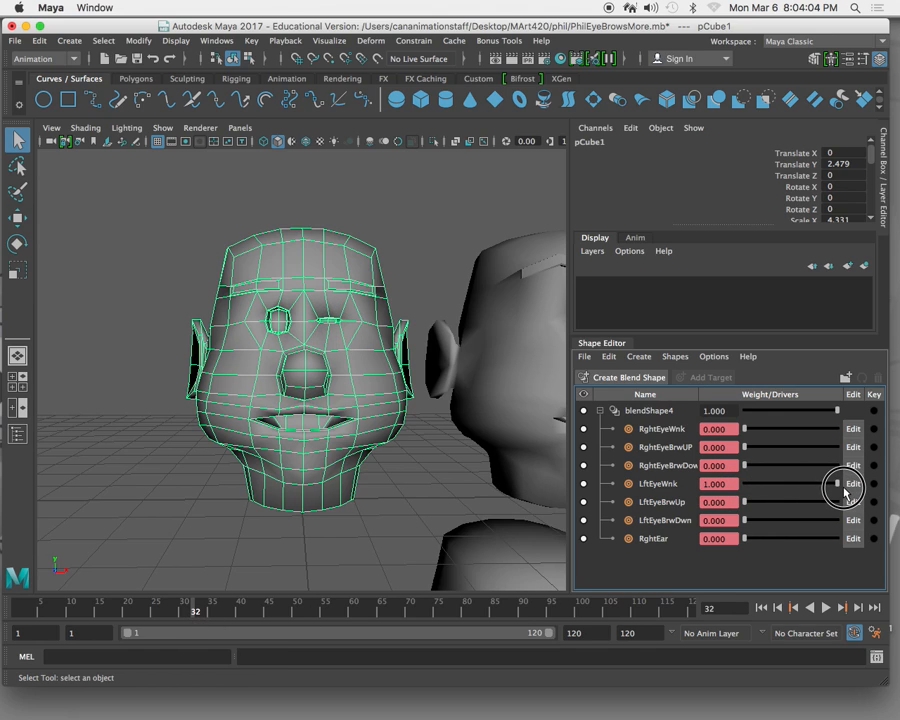
left_click(874, 483)
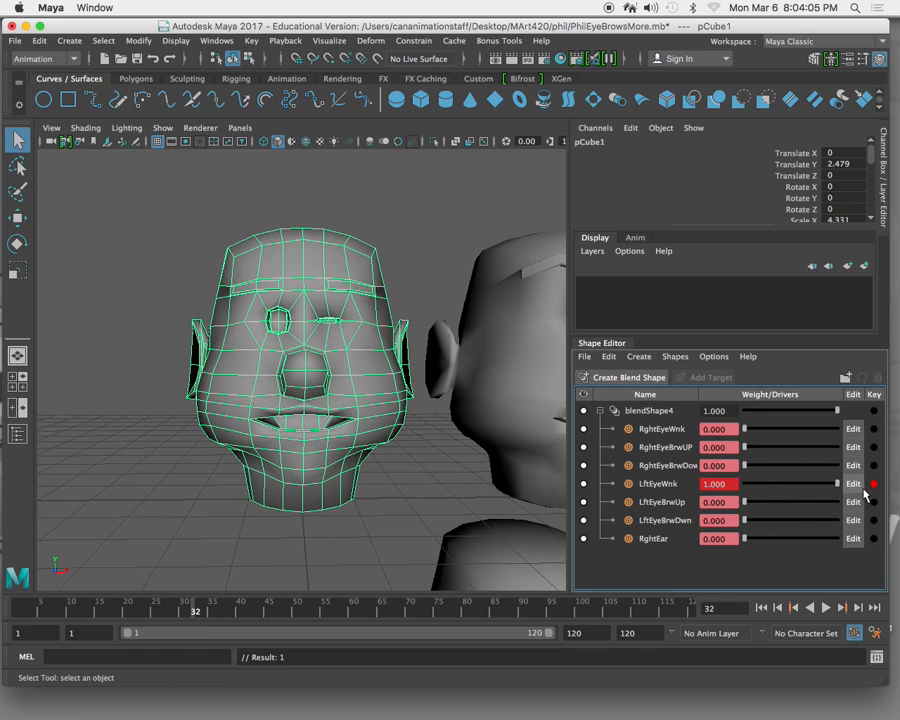
Step: Set the LftEyeWnk weight back to 0 on frame 38 and key it
left_click(228, 612)
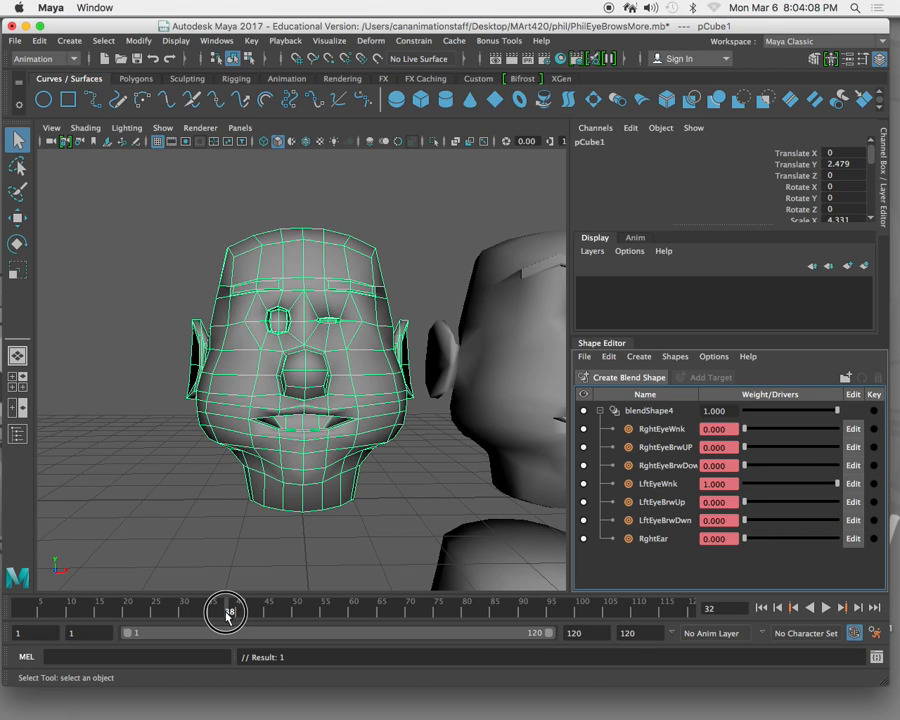
left_click_drag(836, 484, 718, 484)
left_click(874, 484)
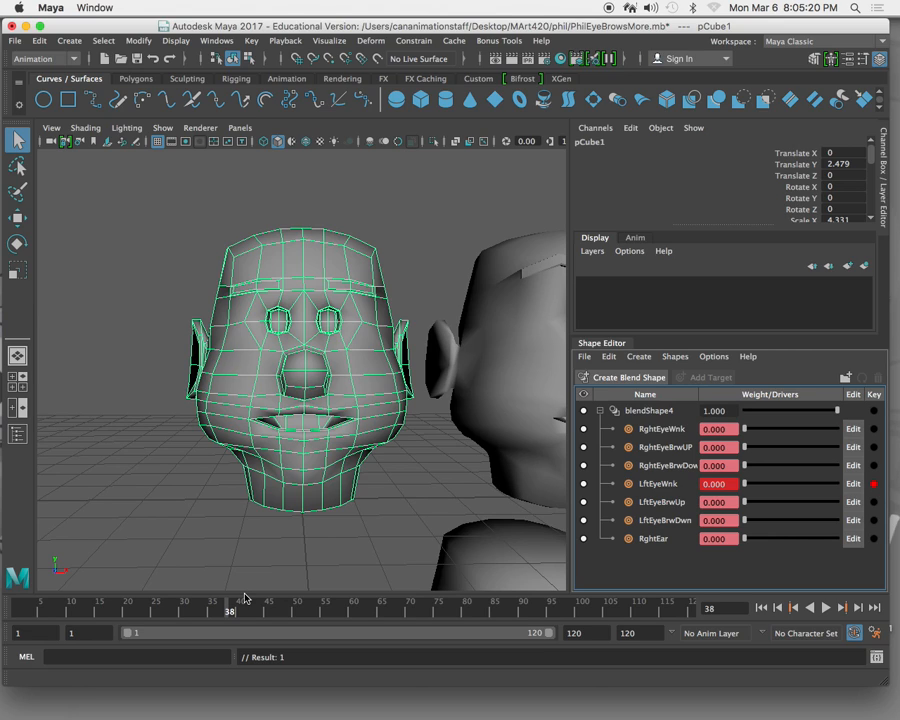
Step: Scrub through and play back the animation to review the left eye wink, and return to frame 1
left_click(224, 611)
mouse_move(78, 612)
left_mouse_down()
mouse_move(237, 614)
mouse_move(168, 610)
left_mouse_up()
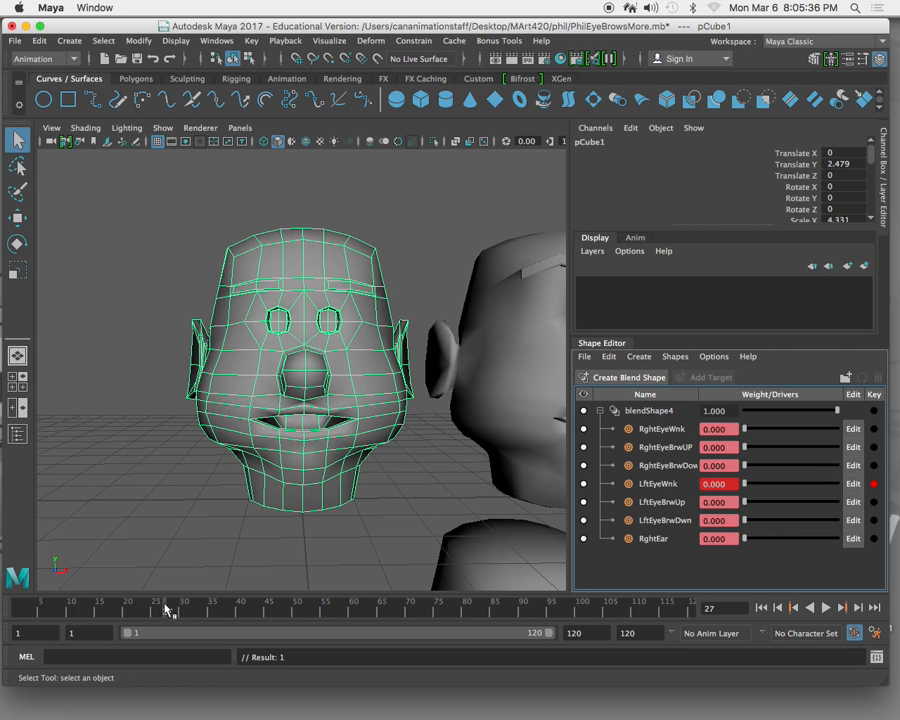
left_click_drag(167, 607, 197, 608)
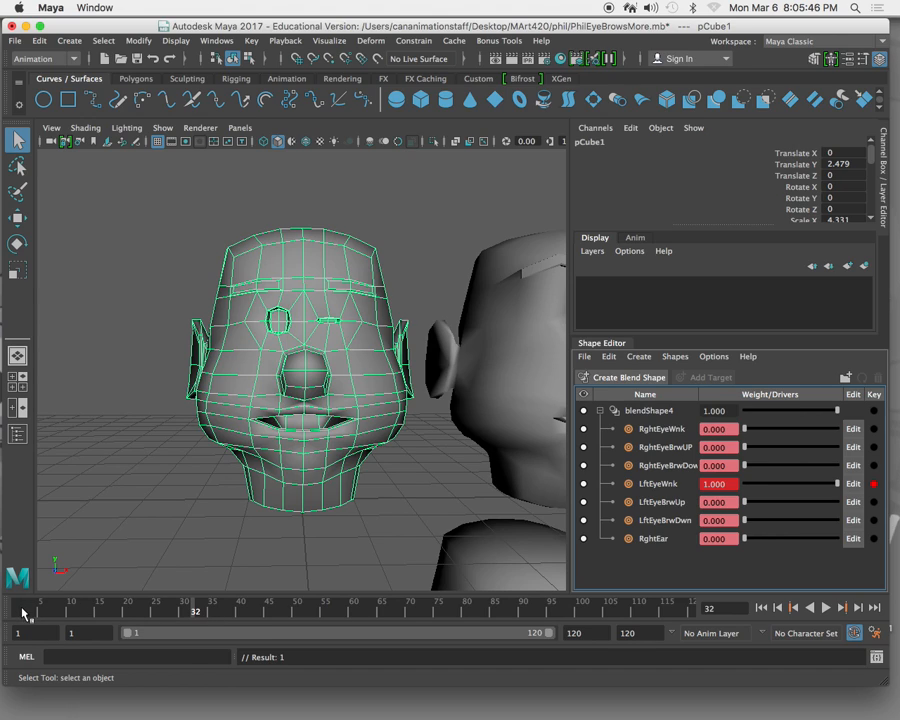
left_click(195, 612)
mouse_move(195, 612)
left_mouse_down()
mouse_move(249, 607)
mouse_move(320, 618)
left_mouse_up()
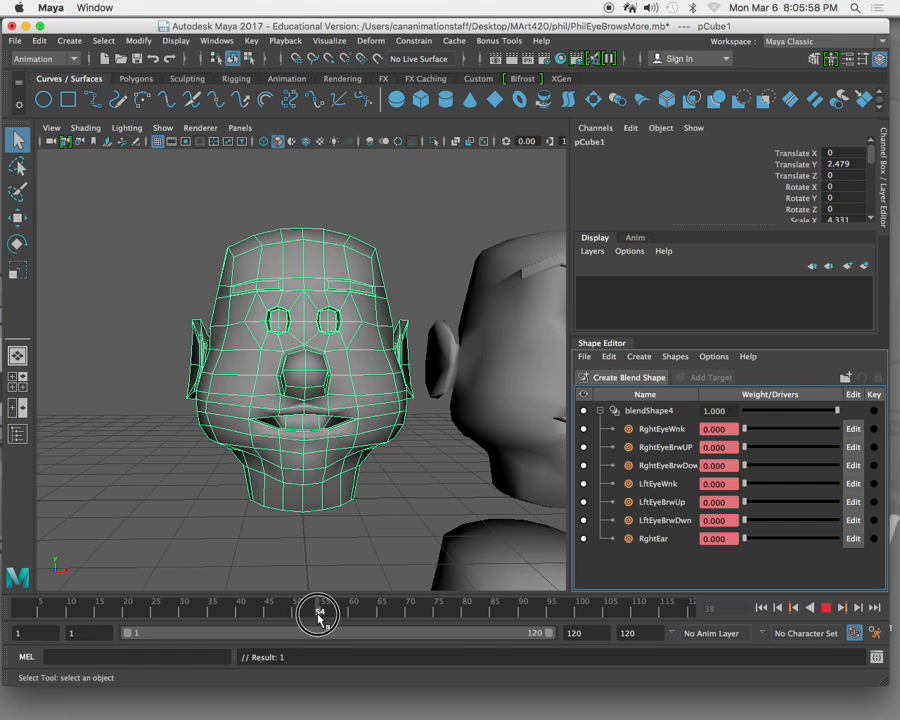
left_click(761, 607)
left_click(826, 607)
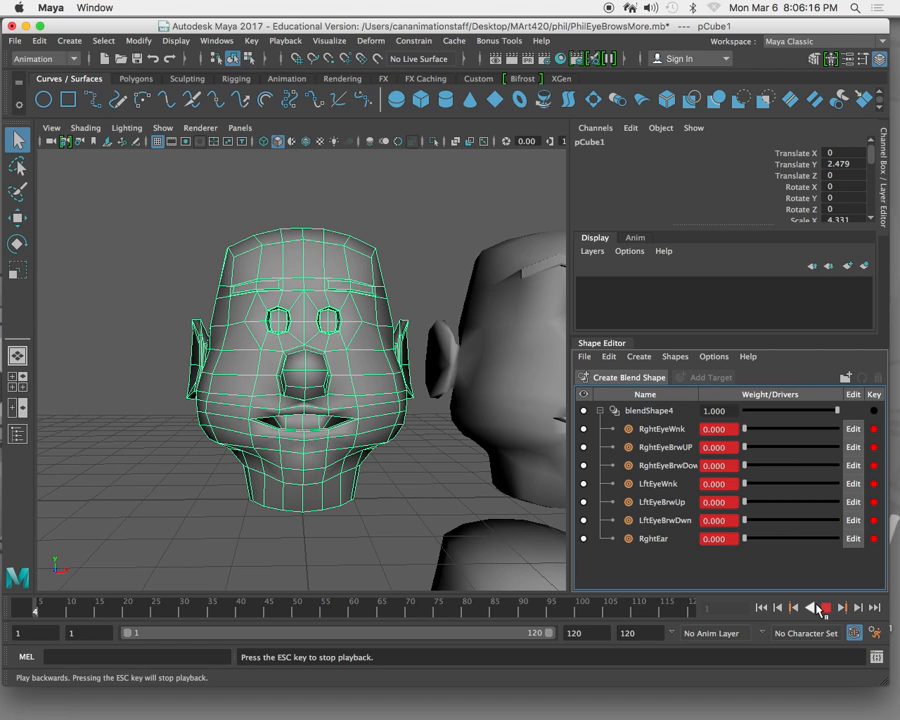
left_click(826, 608)
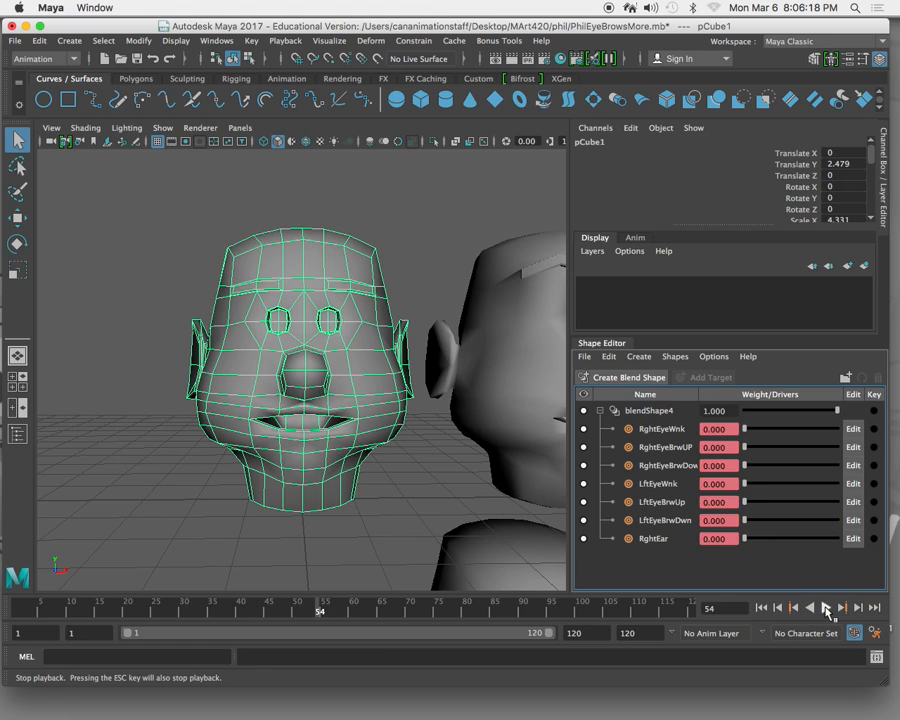
left_click(762, 608)
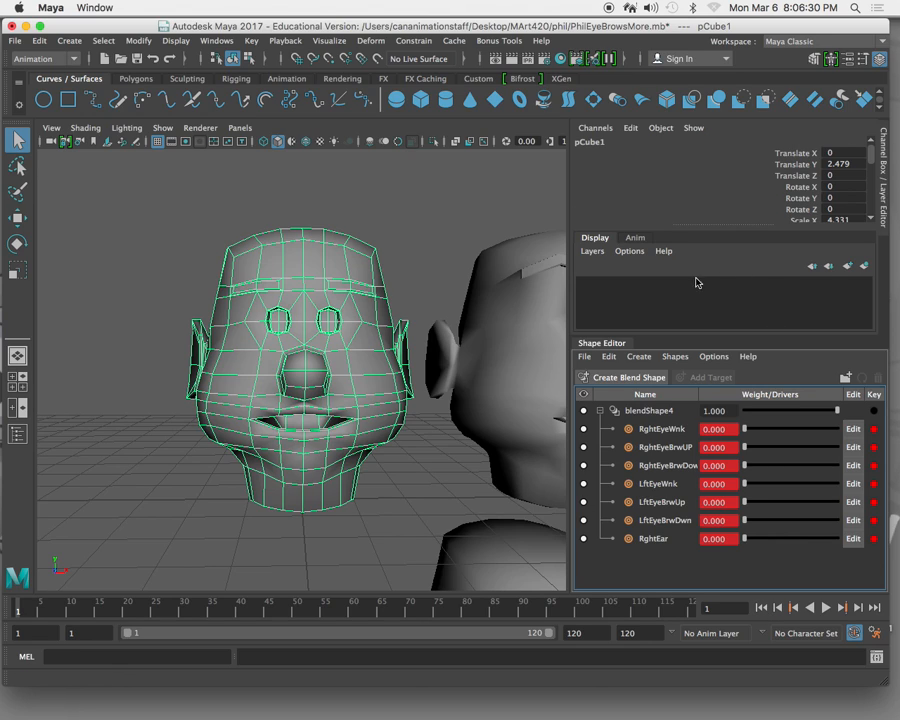
Step: Create a new display layer and add the twelve head copies to it, leaving out the main head
left_click(849, 268)
scroll(453, 305, "down", 5)
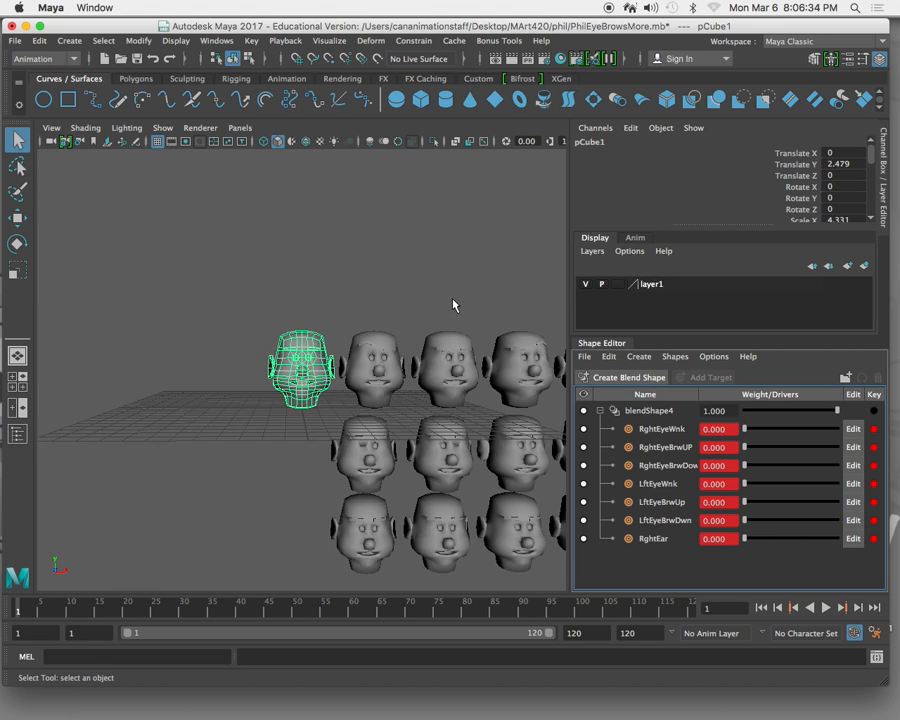
scroll(453, 305, "down", 2)
left_click_drag(360, 297, 520, 526)
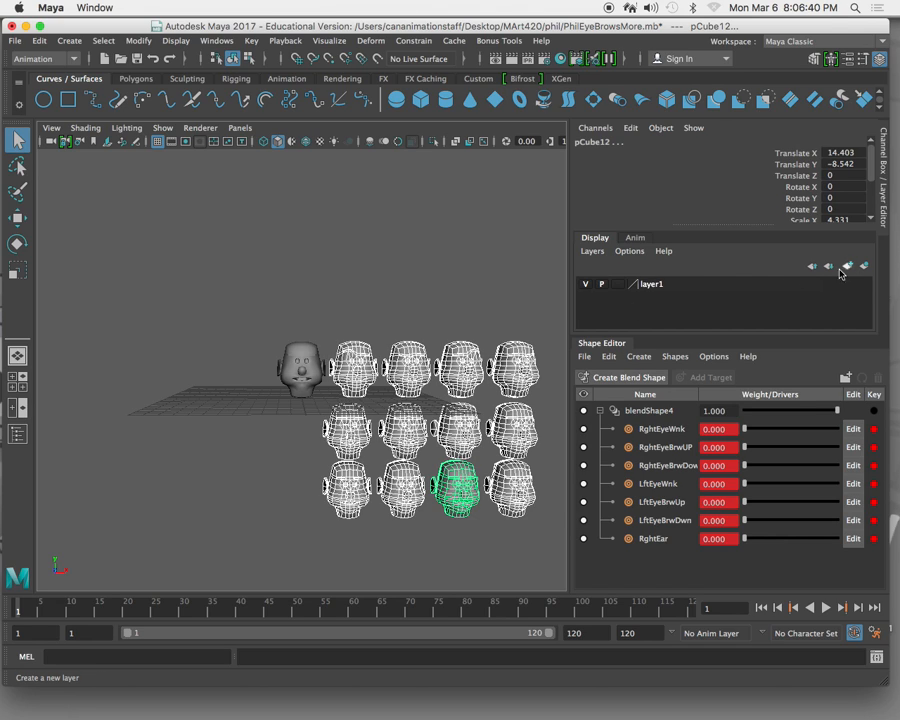
right_click(650, 286)
left_click(684, 314)
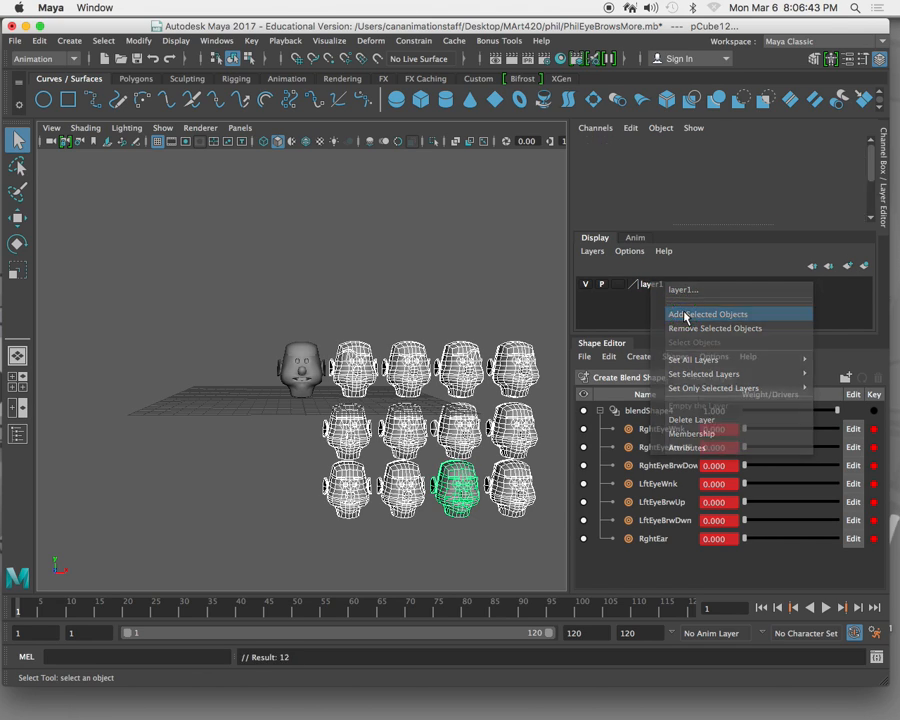
Step: Cycle the new layer's display type through Template and Normal, set it to Reference, and test whether a head copy can be selected
left_click(586, 286)
left_click(586, 286)
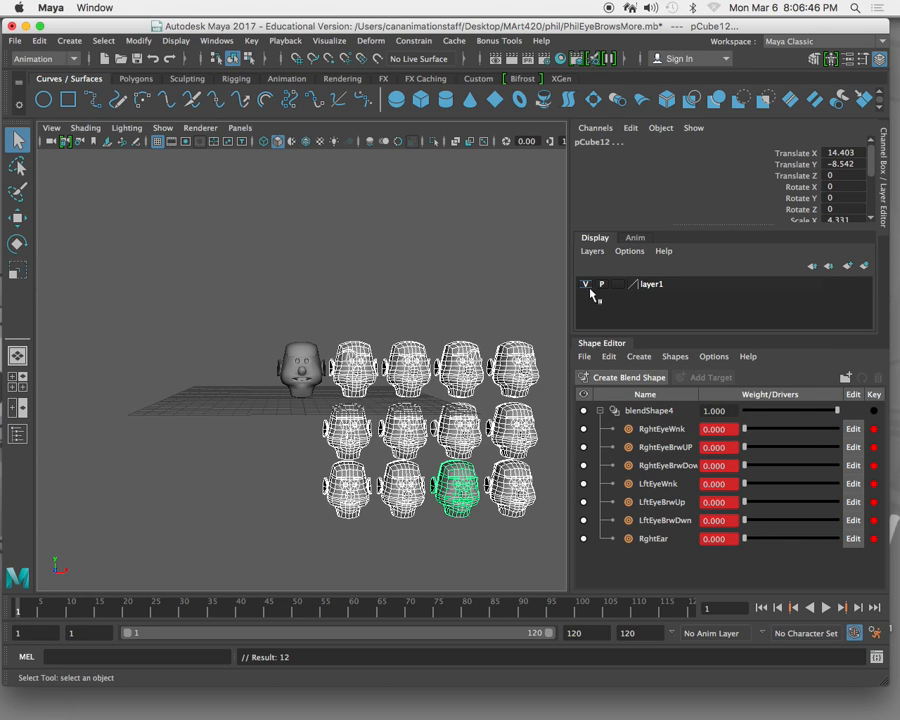
left_click(618, 285)
left_click(532, 291)
left_click(619, 286)
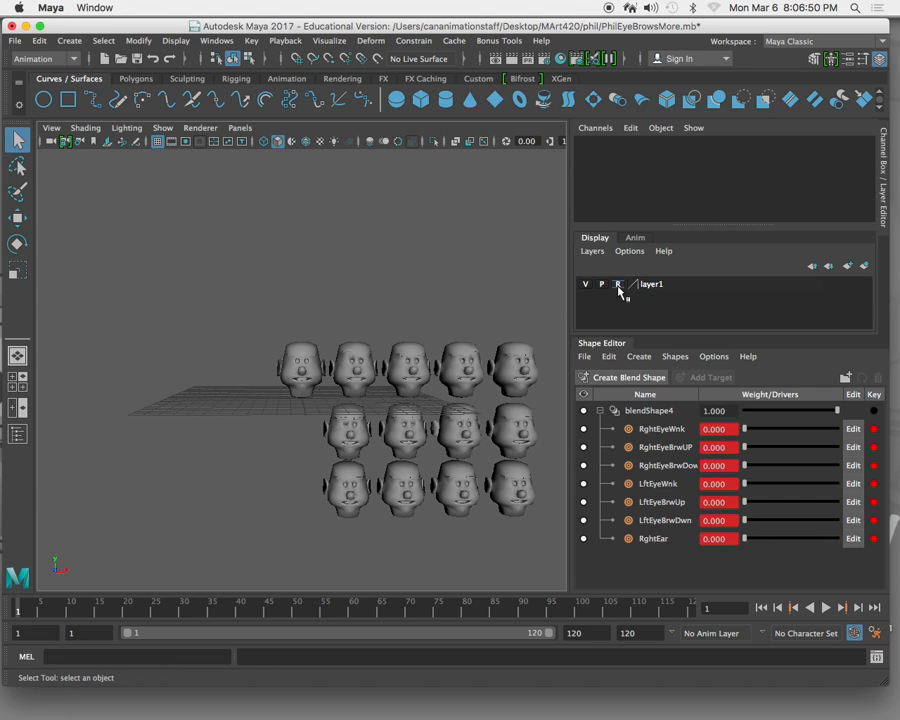
left_click(620, 286)
left_click(620, 286)
left_click(621, 286)
left_click(621, 286)
left_click(619, 286)
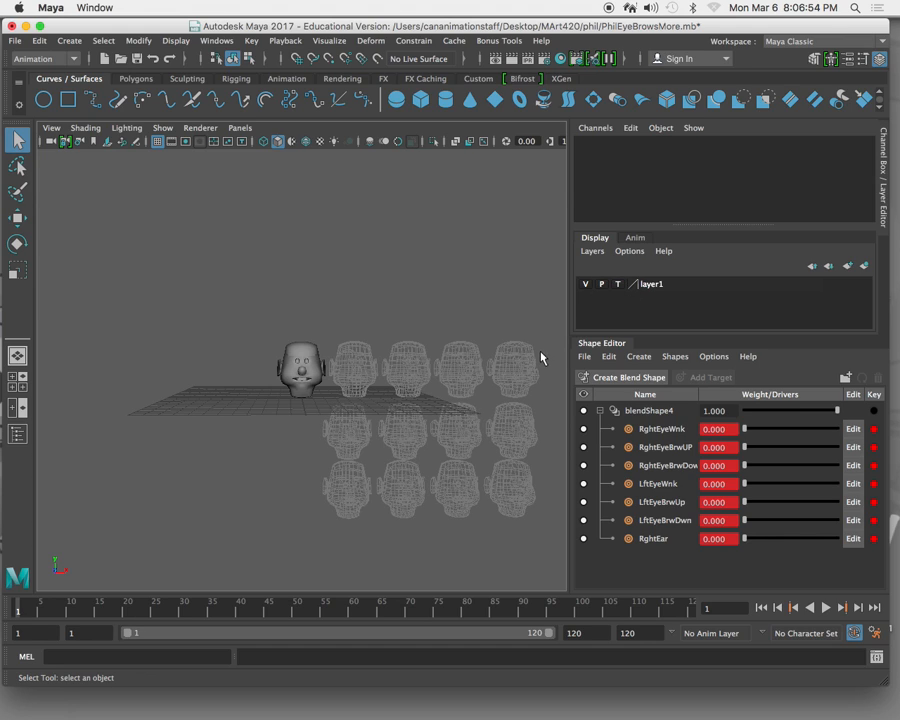
left_click(620, 286)
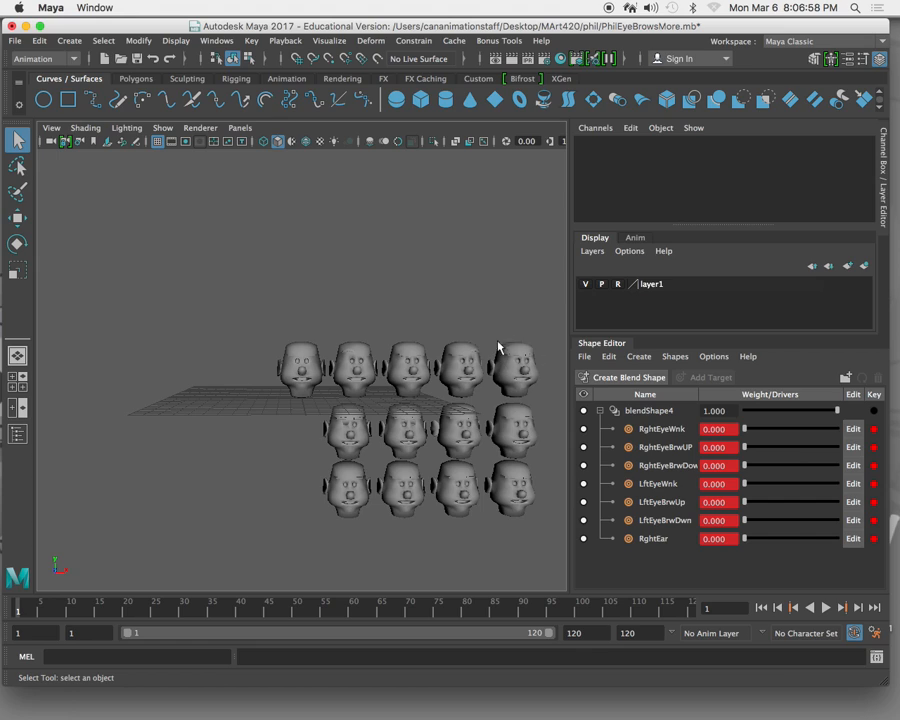
left_click(516, 370)
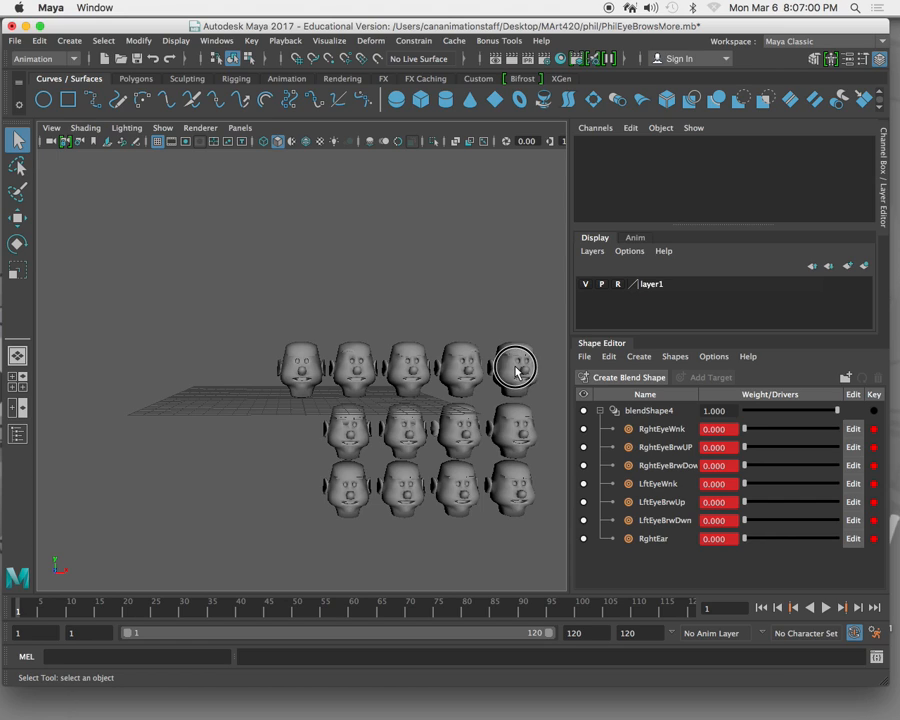
left_click(618, 285)
Step: Hide and show the layer repeatedly to compare the main head alone with all the copies, leaving the layer visible
left_click(585, 285)
left_click(585, 286)
left_click(585, 286)
left_click(585, 286)
left_click(585, 286)
left_click(585, 286)
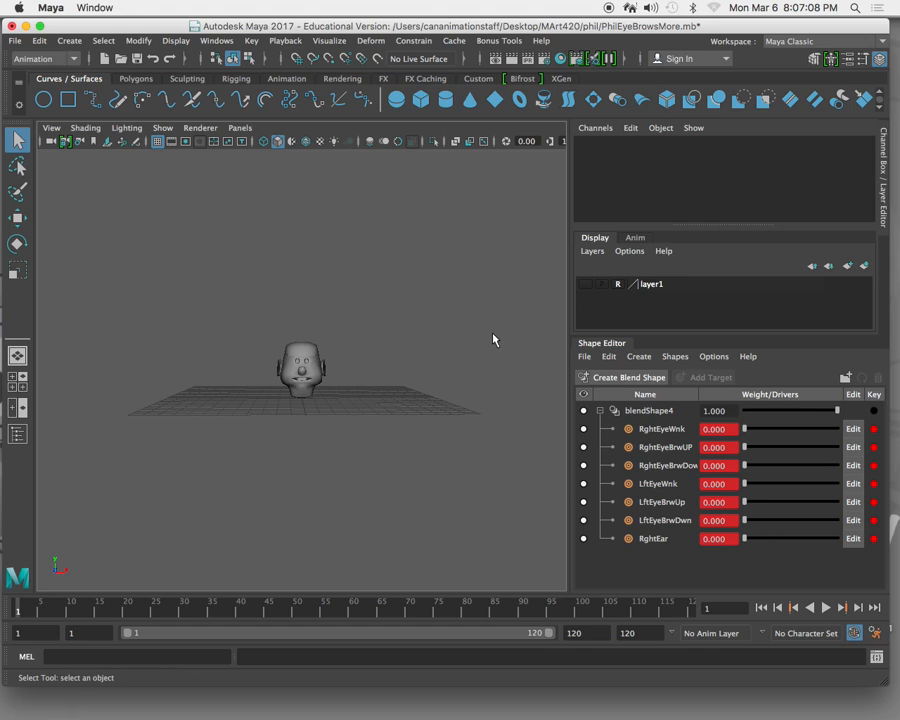
left_click(585, 286)
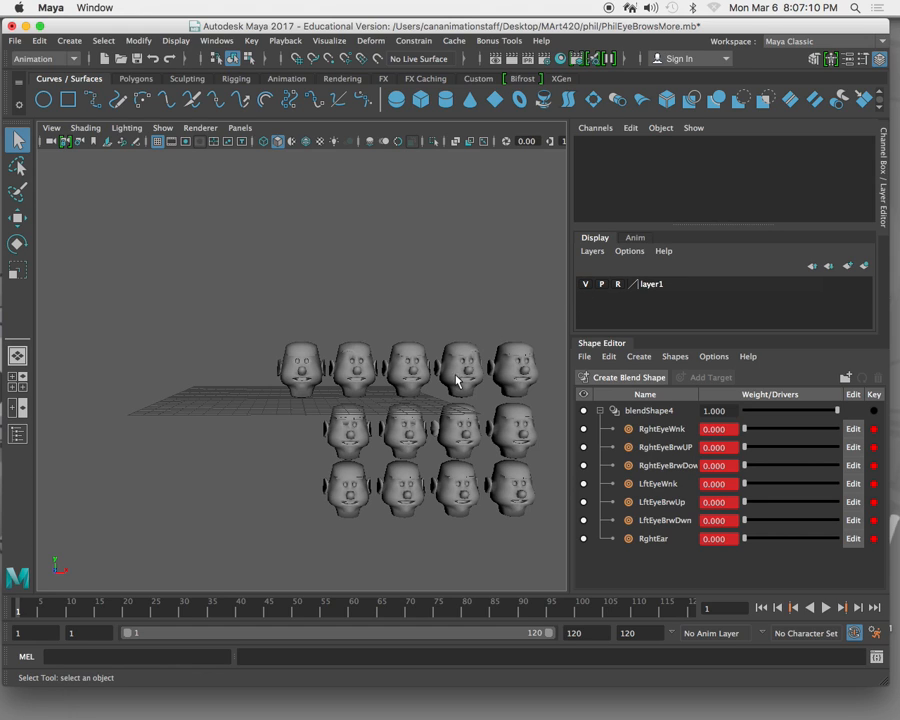
left_click(586, 287)
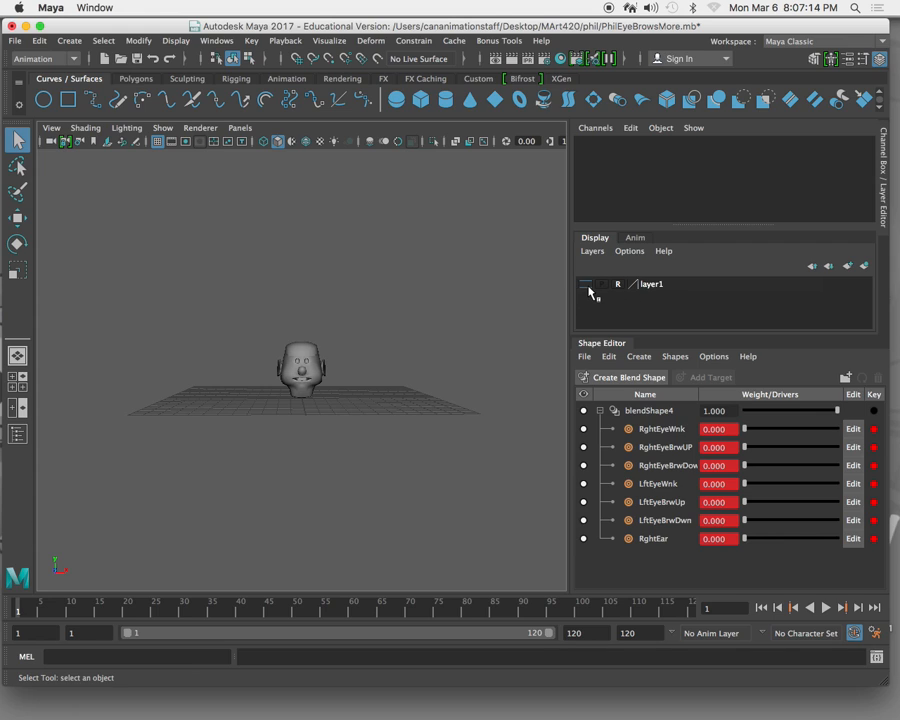
left_click(586, 286)
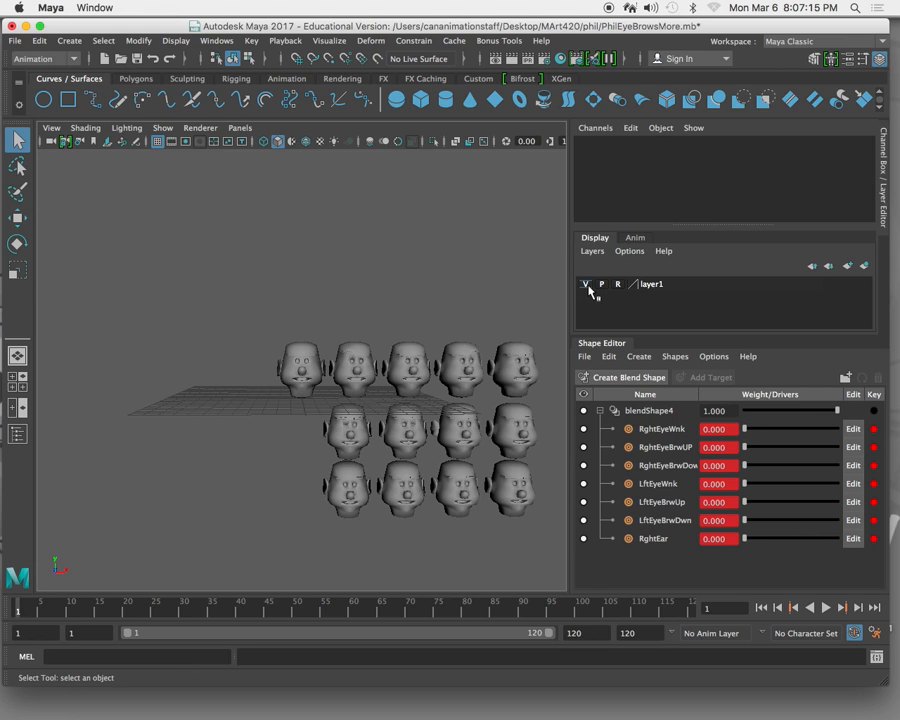
Step: Rename the display layer as blendshapes and save the layer settings
double_click(656, 286)
double_click(358, 276)
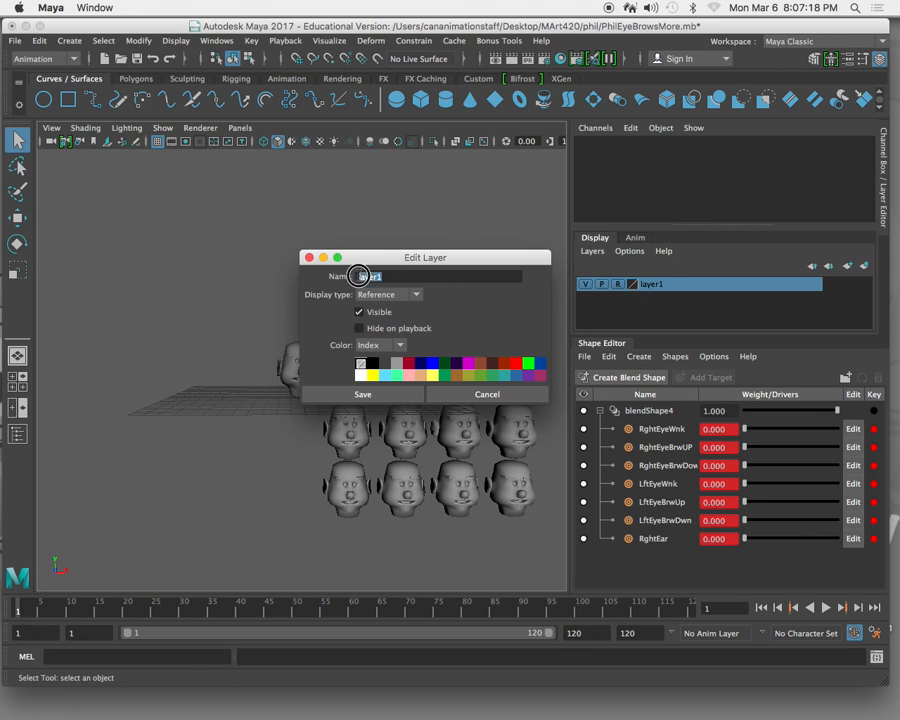
type("blendshapes")
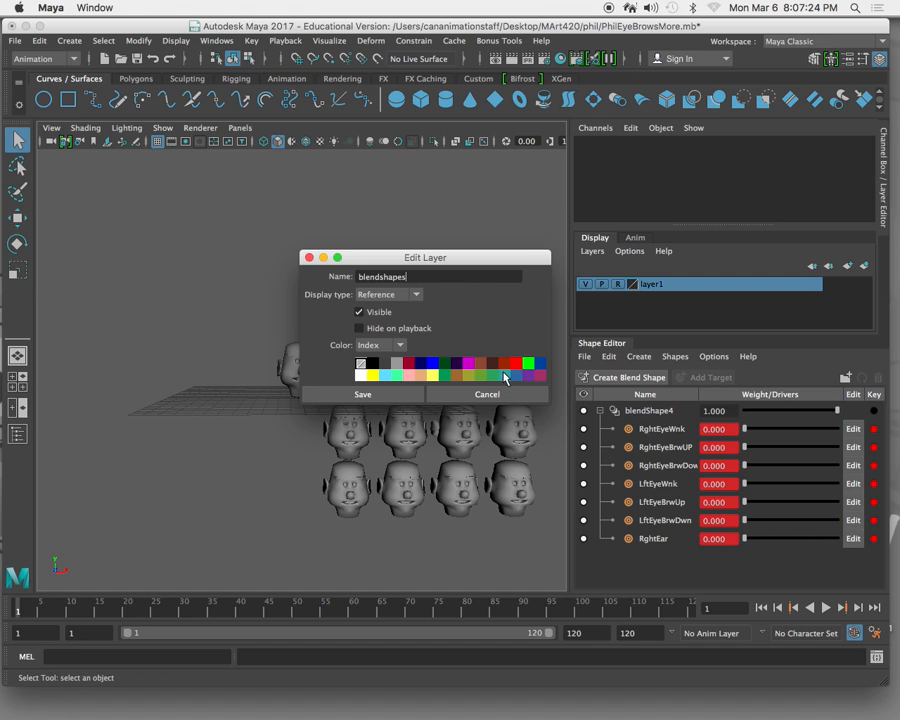
left_click(410, 395)
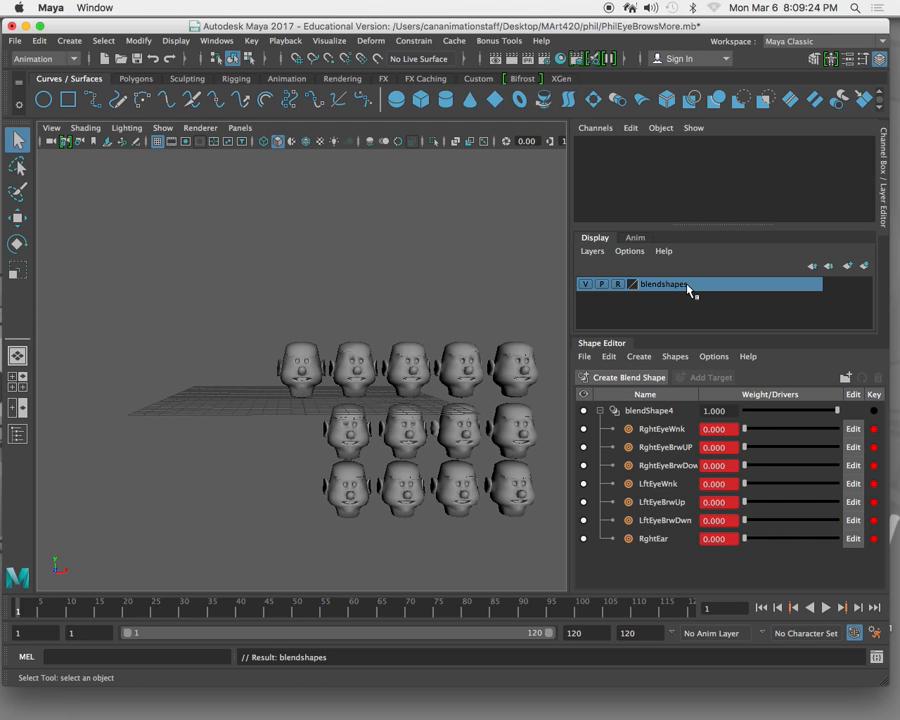
Step: Cycle the blendshapes layer through Normal and Template back to Reference, and try selecting a head copy
left_click(618, 287)
left_click(618, 285)
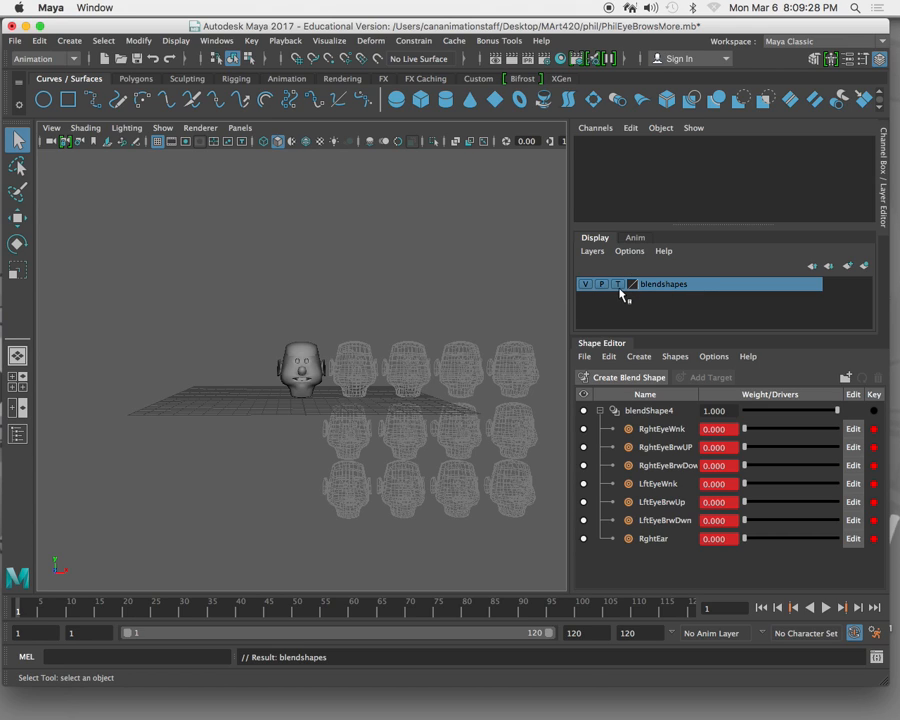
left_click(618, 285)
left_click(463, 374)
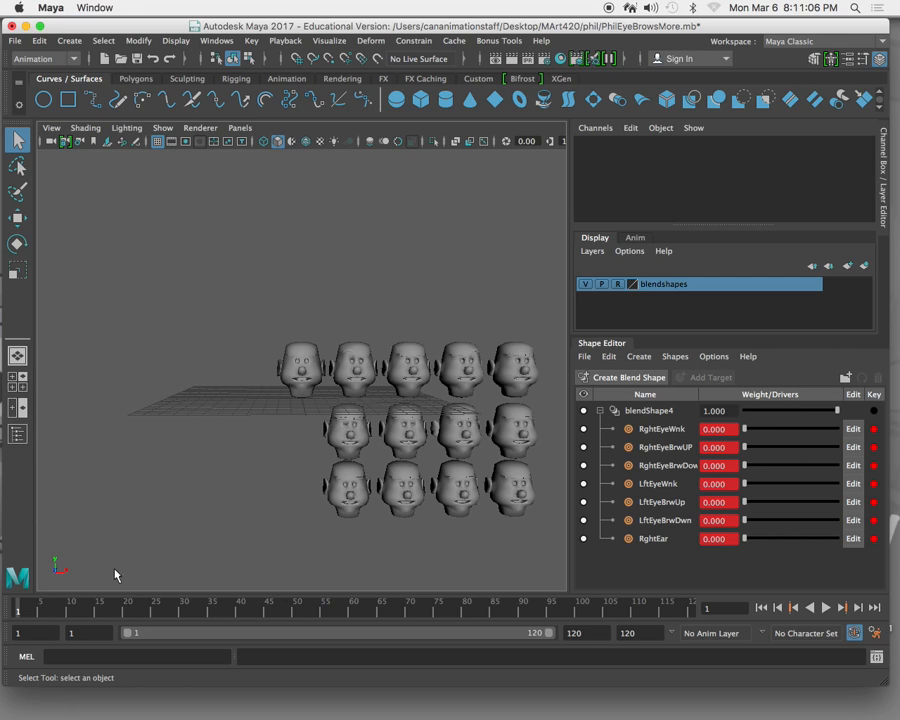
Step: Go to frame 76 and examine the main head's undeformed face up close and from the side
left_click_drag(33, 611, 444, 614)
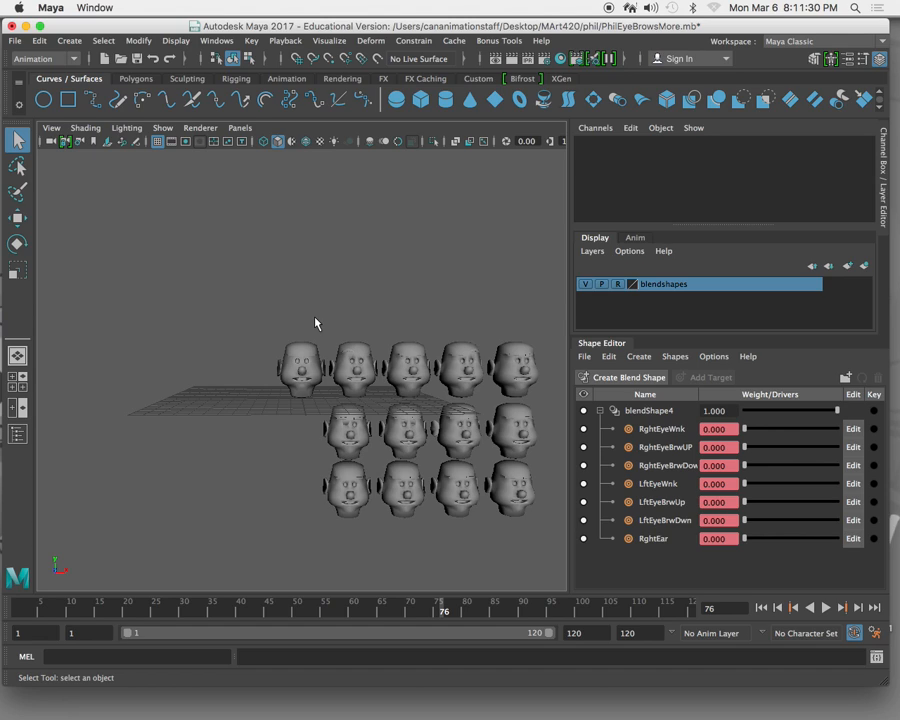
left_click(302, 371)
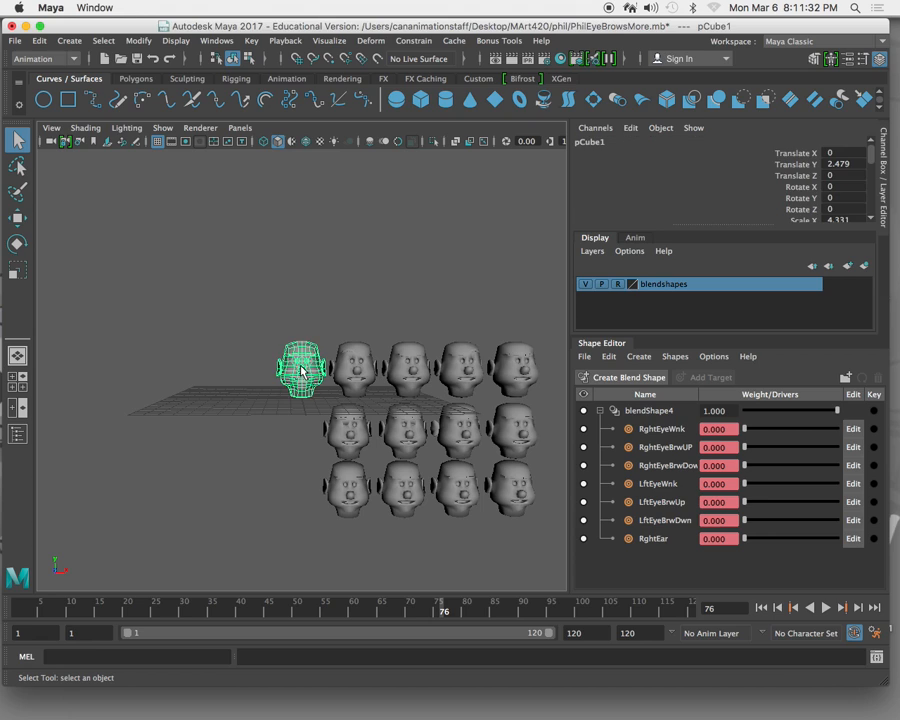
key("f")
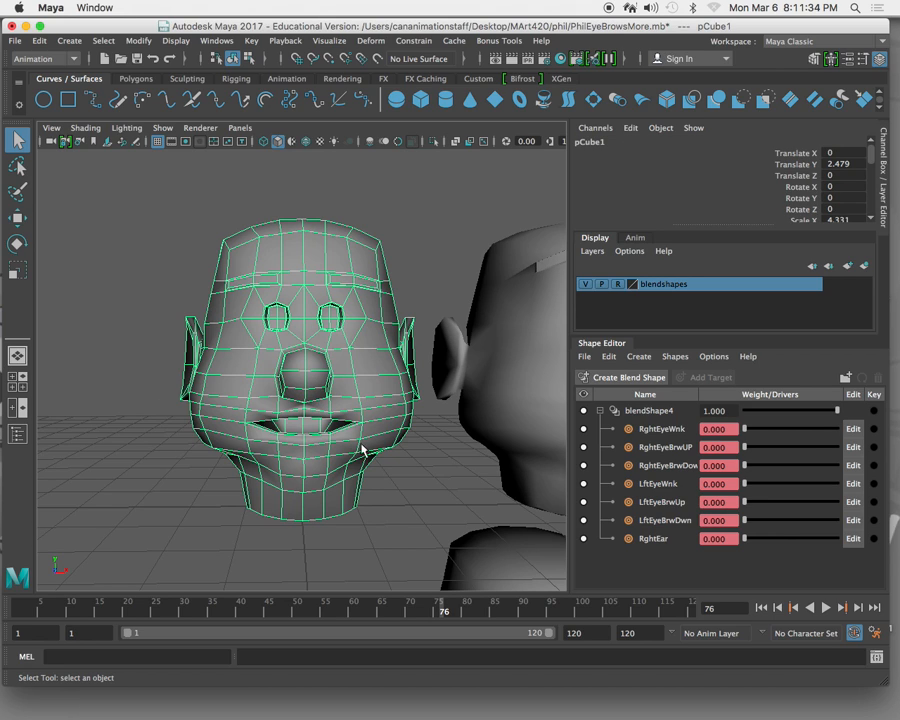
left_click(429, 196)
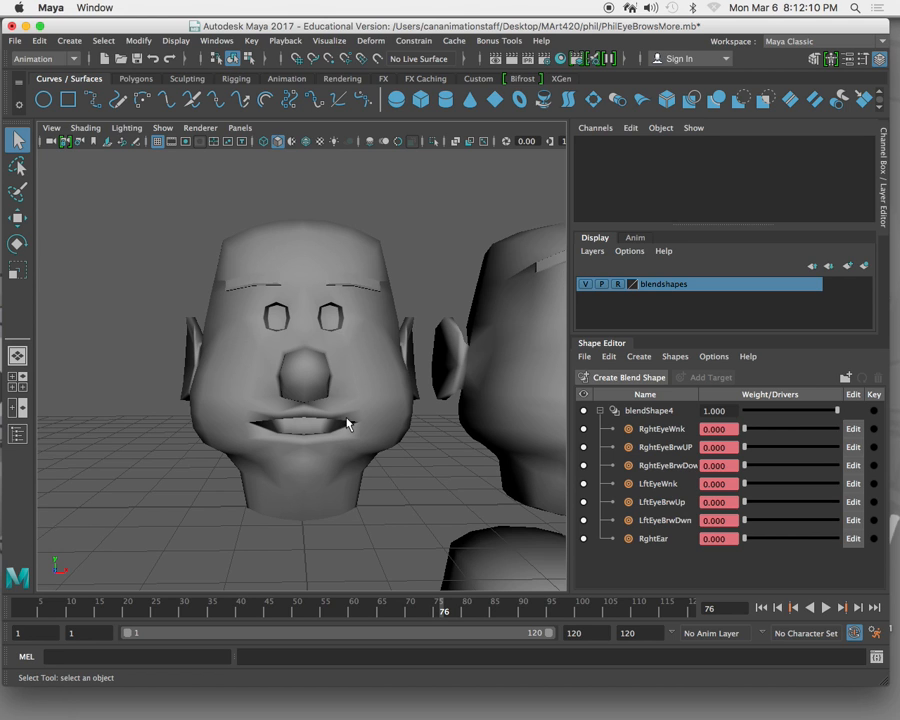
left_click_drag(321, 398, 237, 393, "alt")
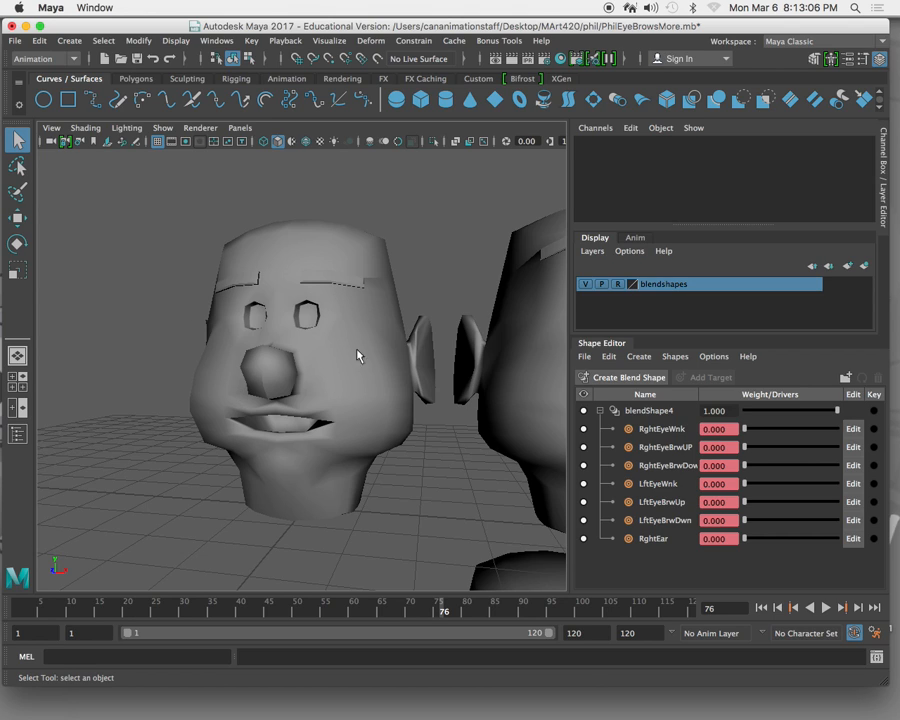
left_click_drag(314, 393, 323, 390, "alt")
scroll(323, 390, "down", 10)
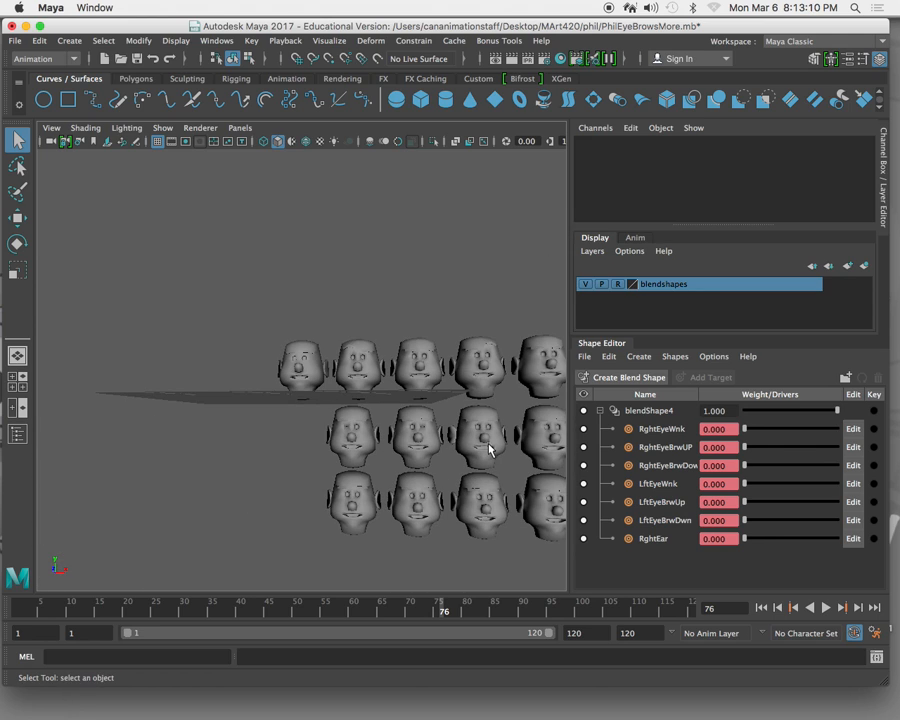
Step: Set the blendshapes layer to the normal display type, select the RghtEar head copy, and look at the blend shape editing commands
left_click(618, 285)
left_click(472, 445)
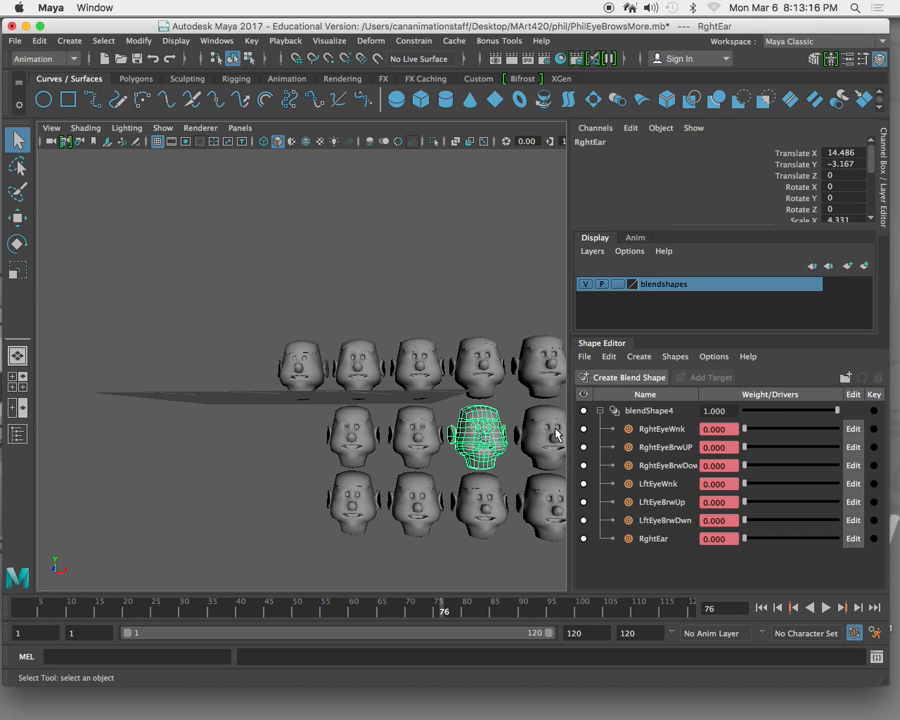
left_click(372, 41)
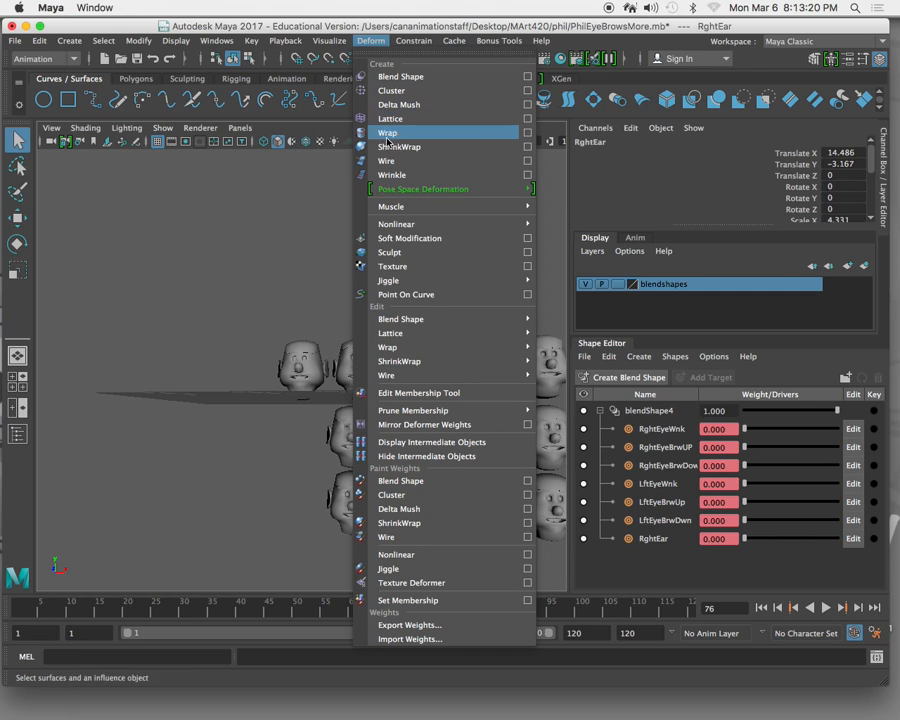
mouse_move(435, 325)
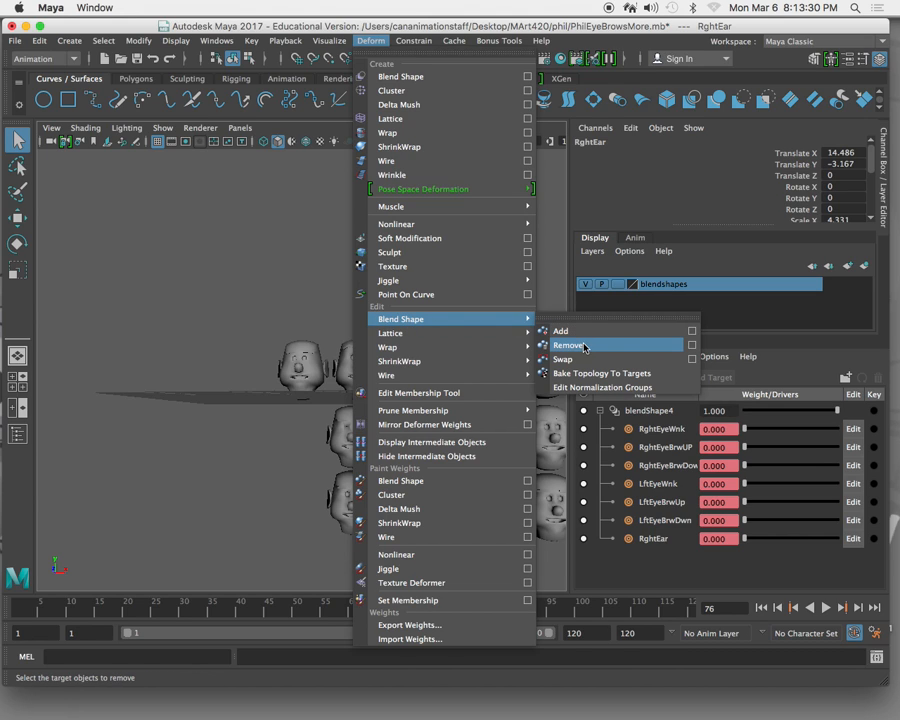
left_click(261, 291)
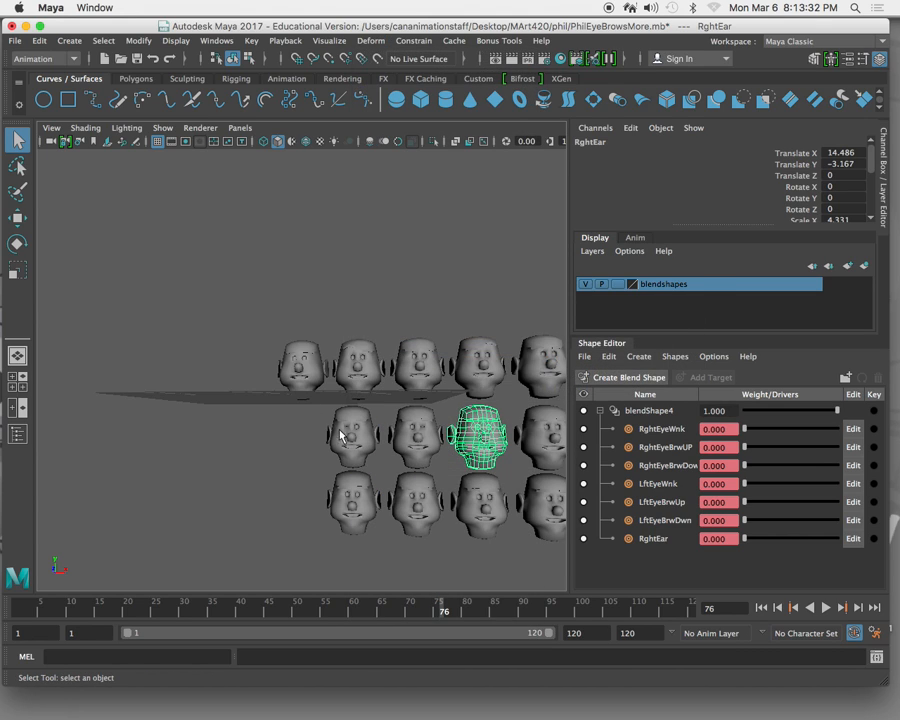
Step: Examine the RghtEar head's ears up close and check the commands for adding blend shape targets
scroll(452, 452, "down", 3)
scroll(450, 452, "up", 6)
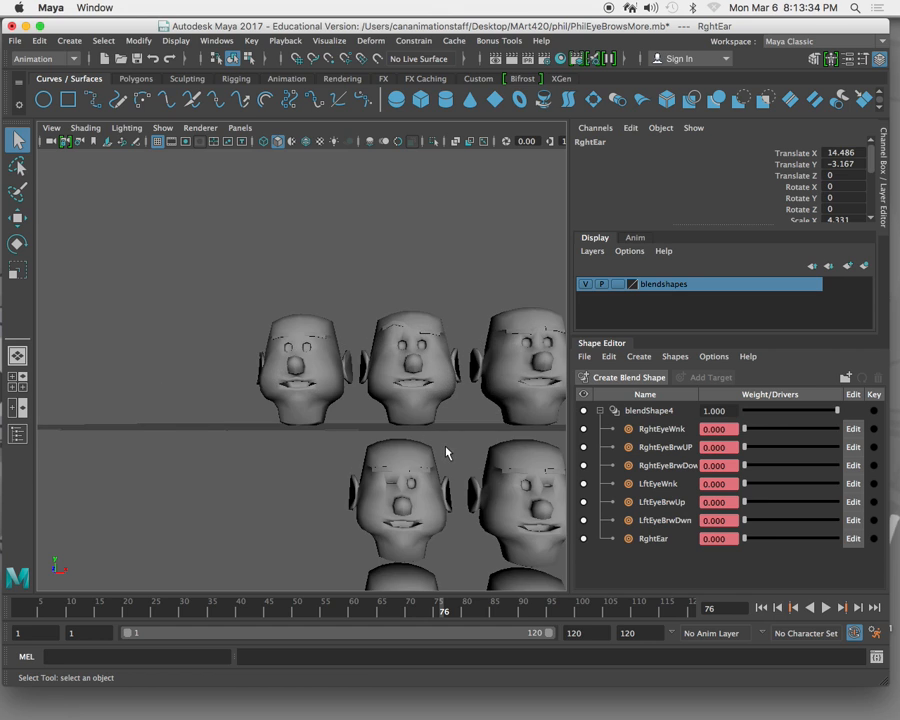
key("f")
left_click_drag(281, 377, 341, 404, "alt")
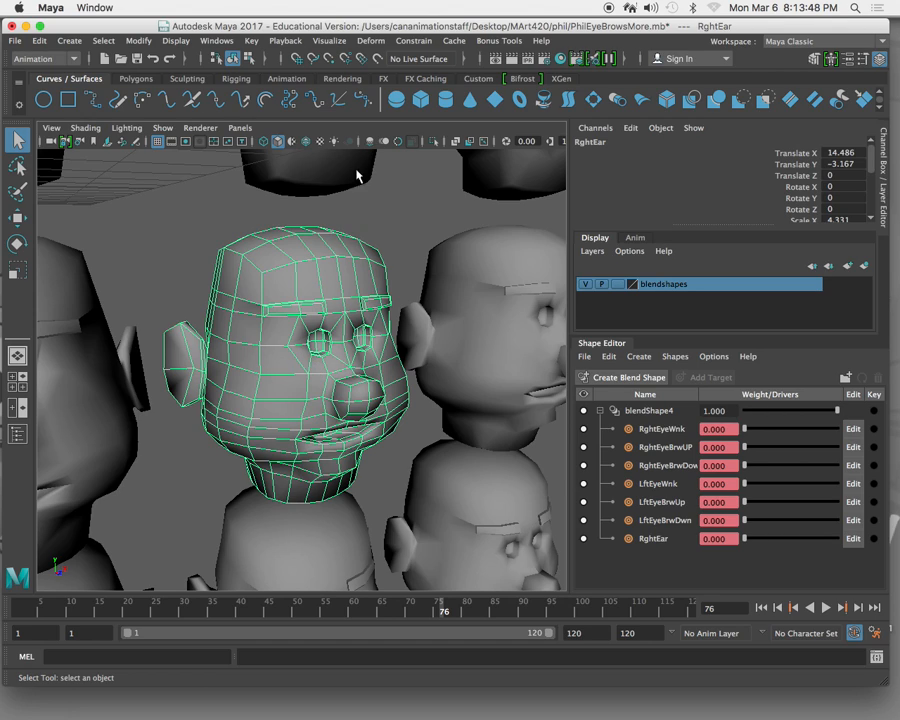
left_click(370, 41)
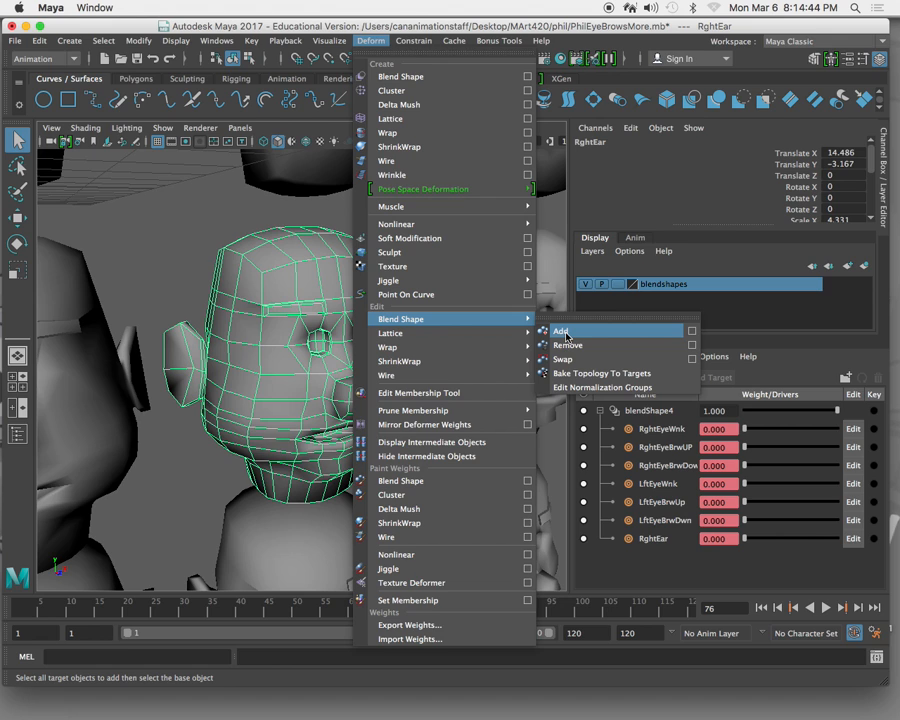
left_click(200, 243)
left_click_drag(297, 364, 281, 362, "alt")
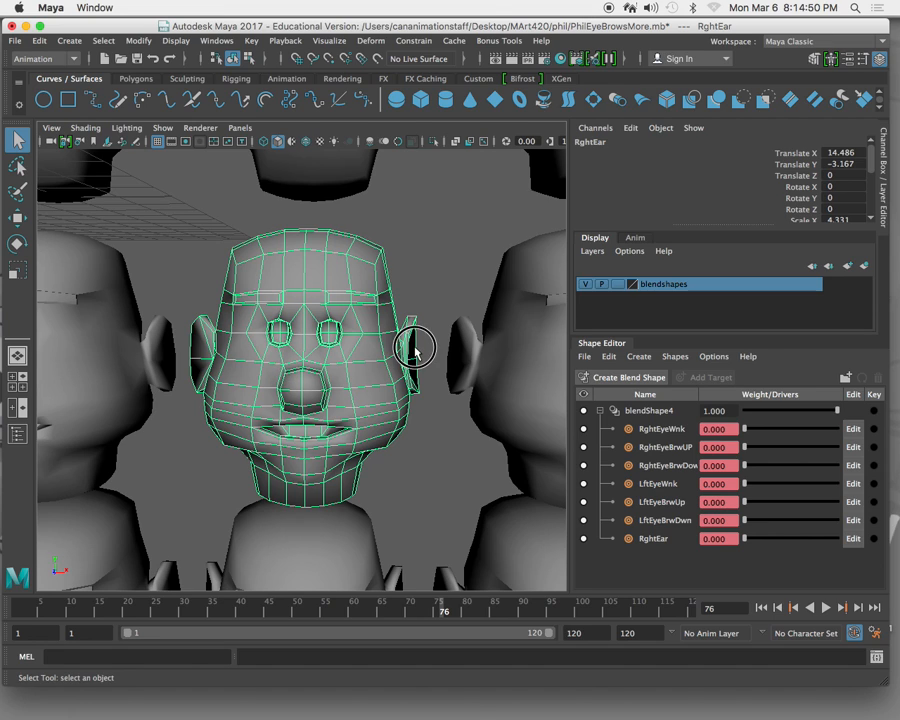
Step: Select only the left ear's vertices on the RghtEar head, rotate the ear, and return to object mode
right_click_drag(416, 345, 335, 300)
left_click_drag(440, 298, 348, 396)
left_click_drag(351, 302, 498, 418, "ctrl")
left_click(411, 409, "ctrl")
left_click(404, 364, "ctrl")
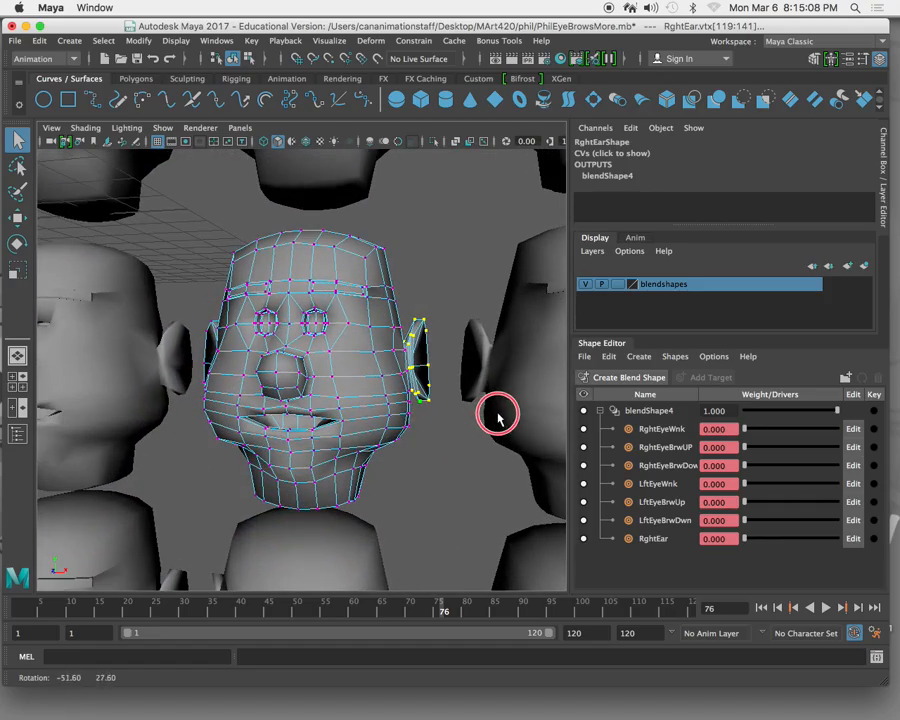
key("e")
left_click_drag(443, 365, 476, 375)
key("w")
key("e")
right_click_drag(343, 268, 333, 362)
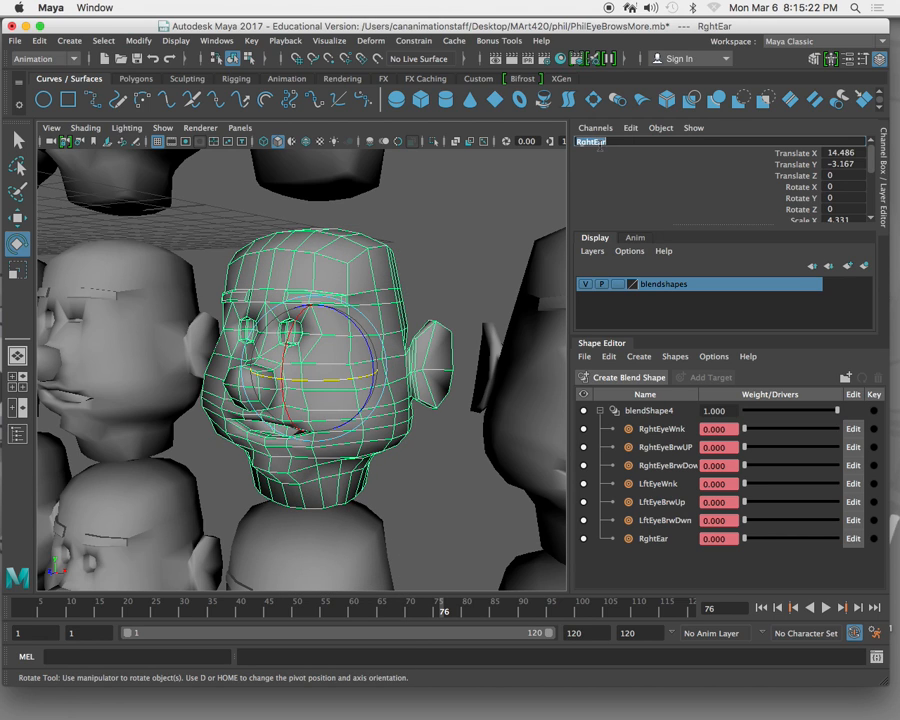
Step: Leave the name editing, compare the edited head with the other copies, and reselect the RghtEar head
left_click(508, 206)
left_click_drag(508, 206, 479, 289, "alt")
scroll(463, 304, "down", 5)
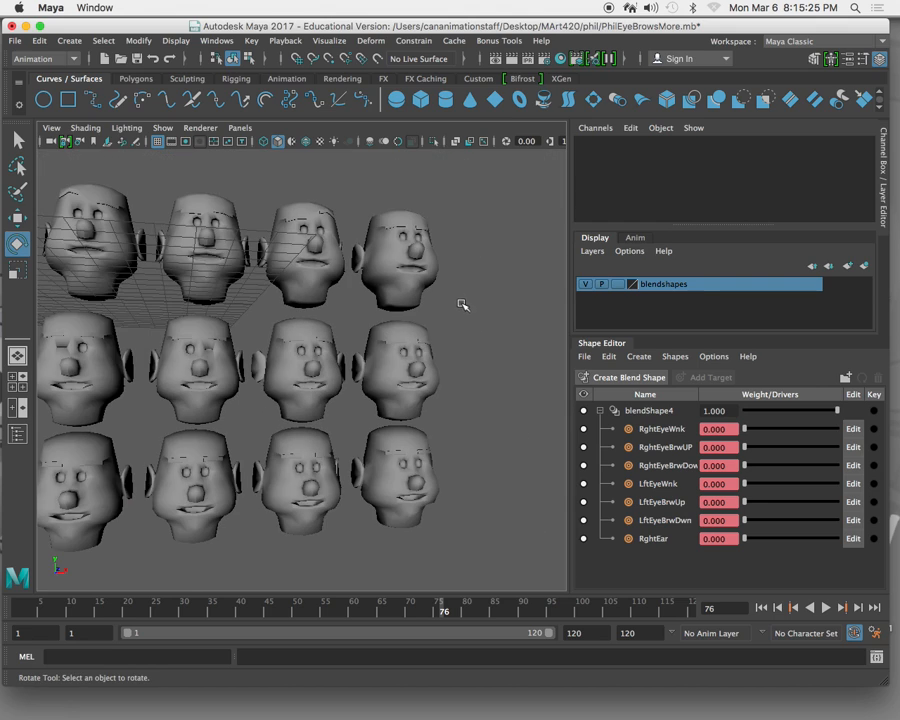
left_click(322, 362)
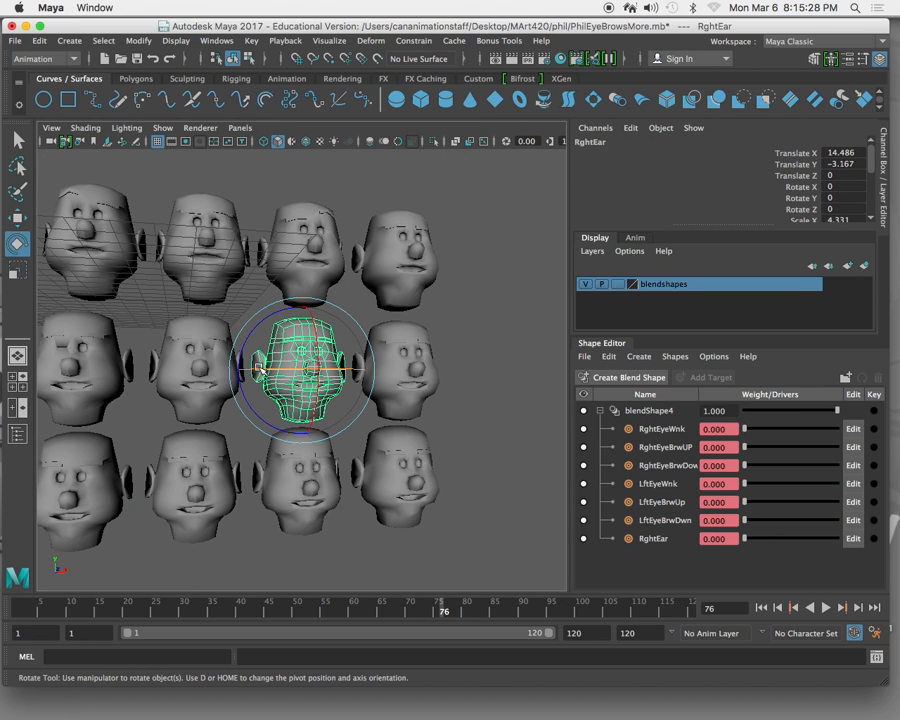
Step: Compare the RghtEar head with the neighbouring copies and undo the latest selection changes
left_click(216, 370)
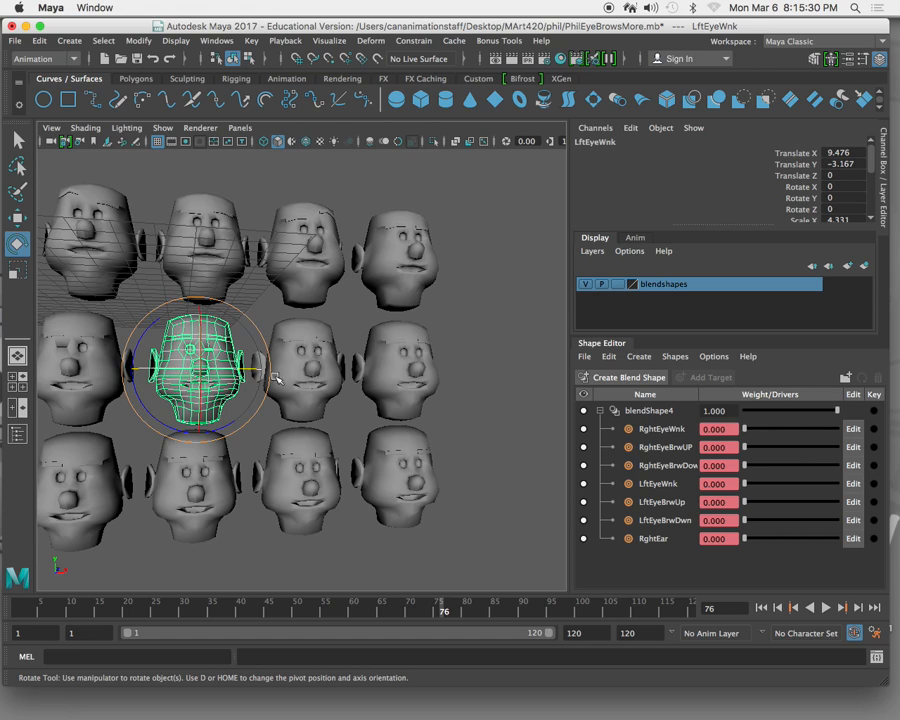
left_click(306, 370)
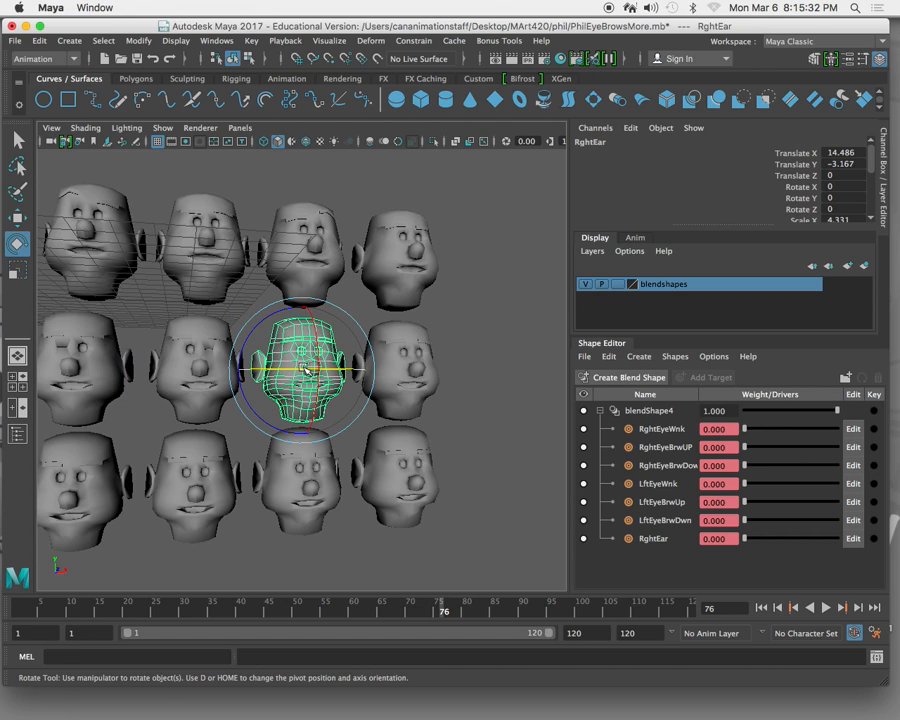
left_click(436, 369)
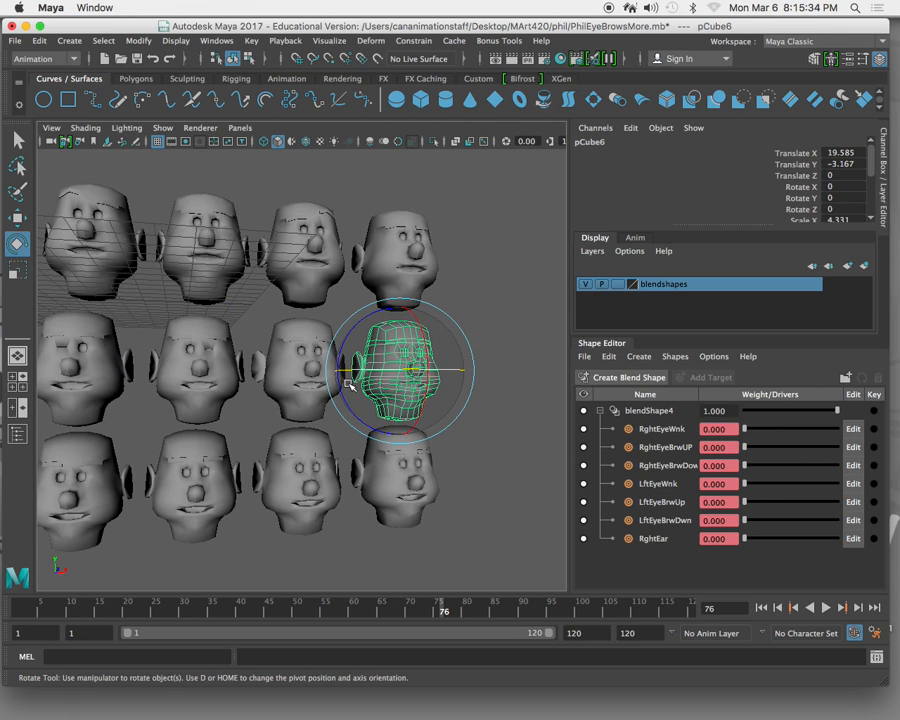
key("z")
key("z")
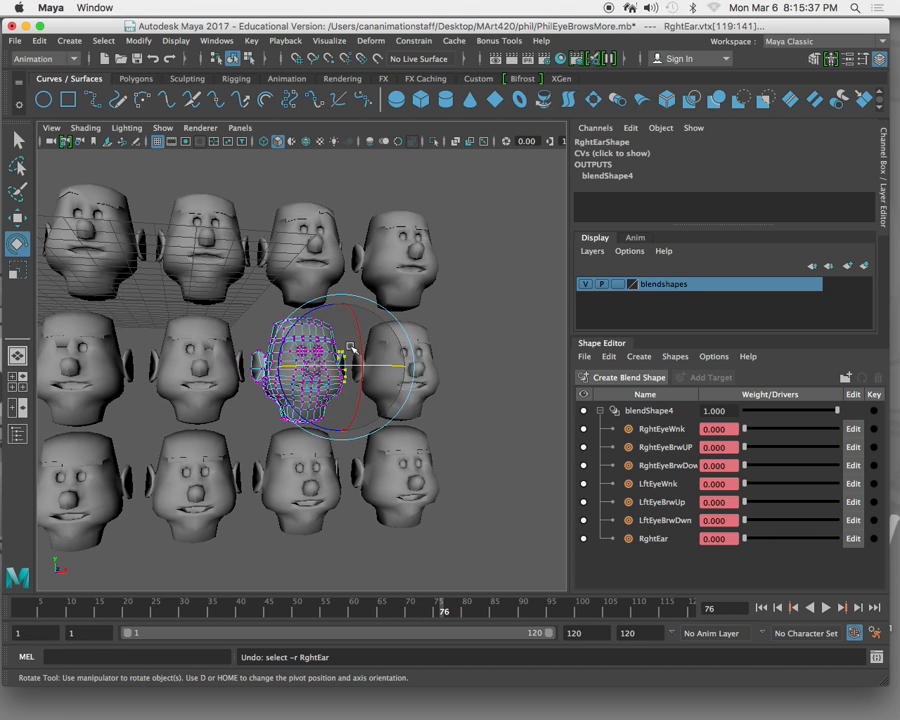
Step: Reopen PhilEyeBrowsMore.mb without saving the current changes
left_click(15, 41)
left_click(45, 80)
left_click(345, 160)
left_click(856, 455)
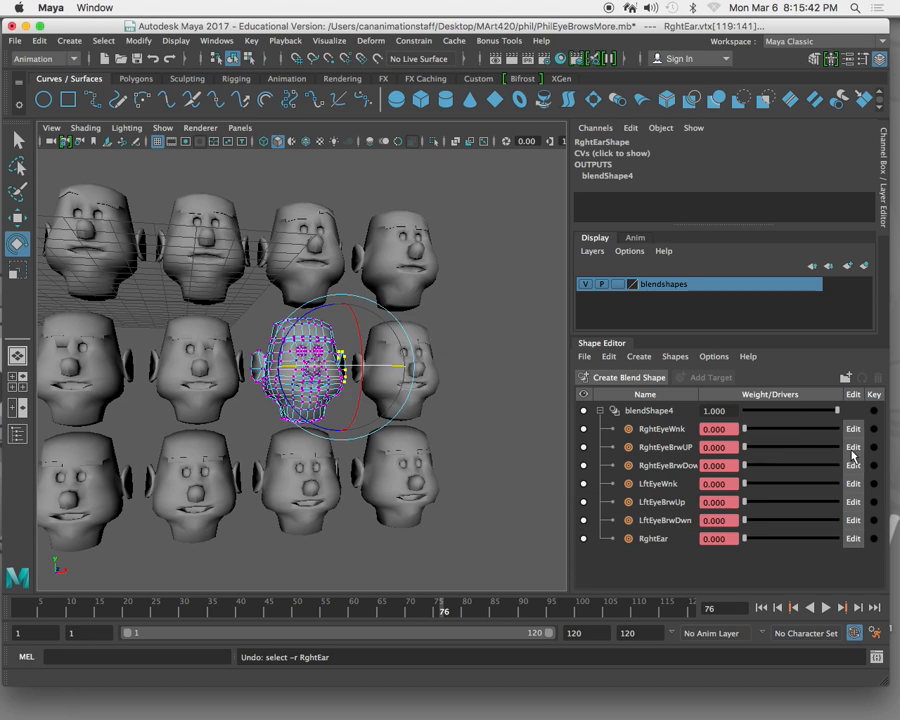
left_click(451, 375)
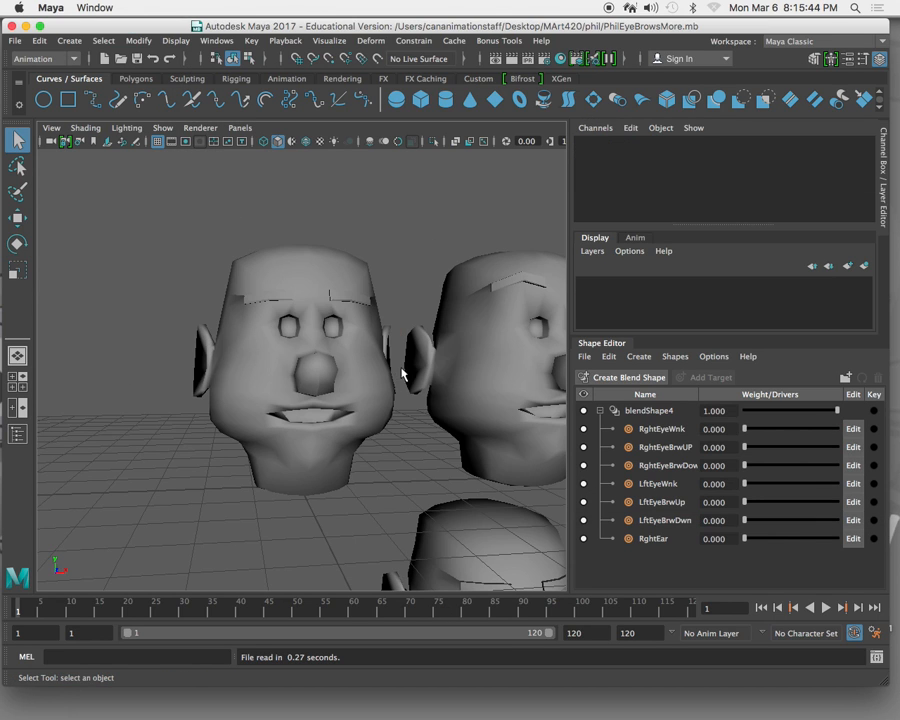
Step: Frame the pCube6 head in the middle row and select only the vertices of its left ear
scroll(446, 343, "down", 5)
left_click(549, 456)
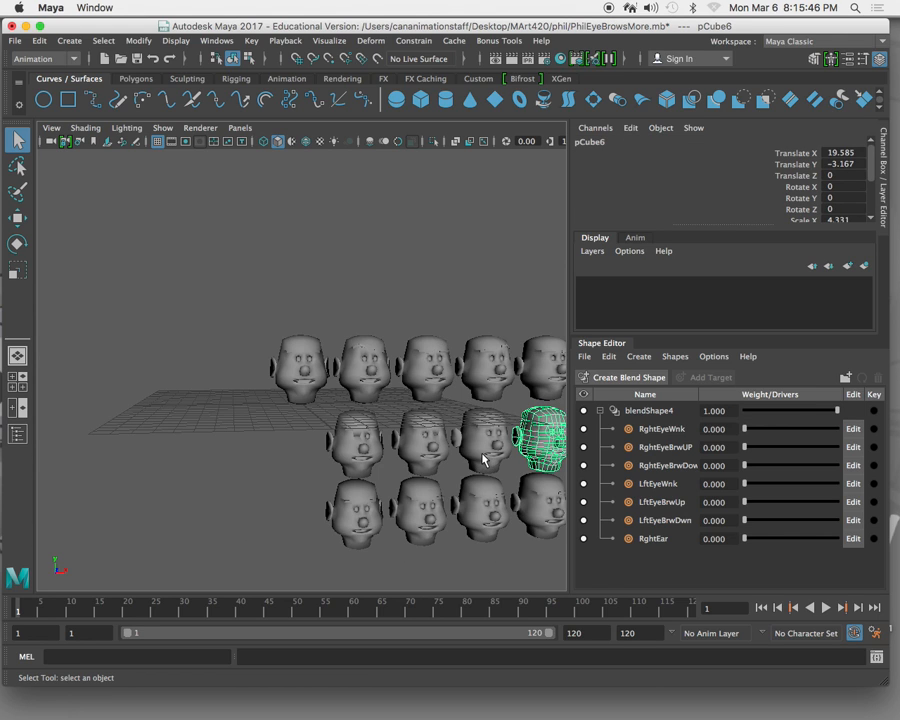
key("f")
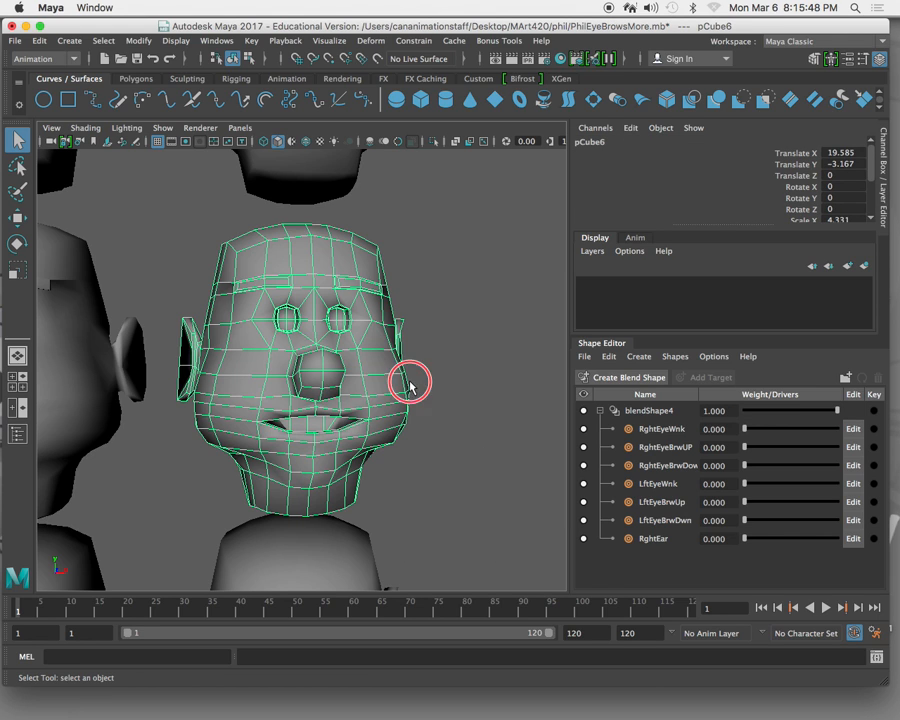
left_click_drag(410, 385, 381, 378, "alt")
right_click(338, 303)
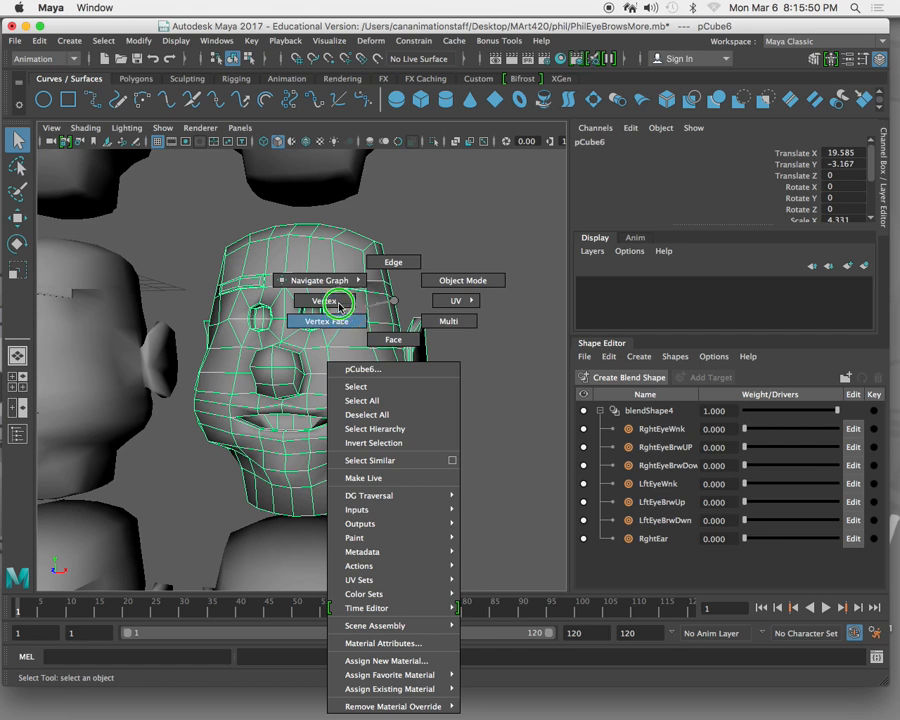
left_click(340, 305)
left_click_drag(452, 292, 368, 382)
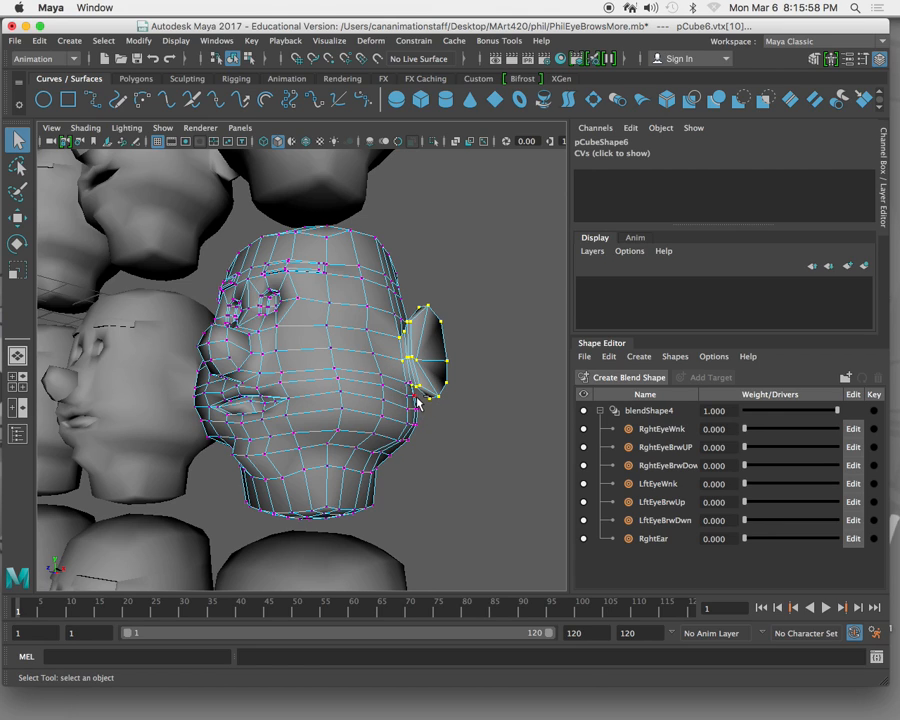
left_click_drag(387, 329, 474, 384, "ctrl")
left_click(199, 371, "shift")
Step: Rotate the pCube6 head's left ear so it turns outward, adjust its position, and return to object mode
key("e")
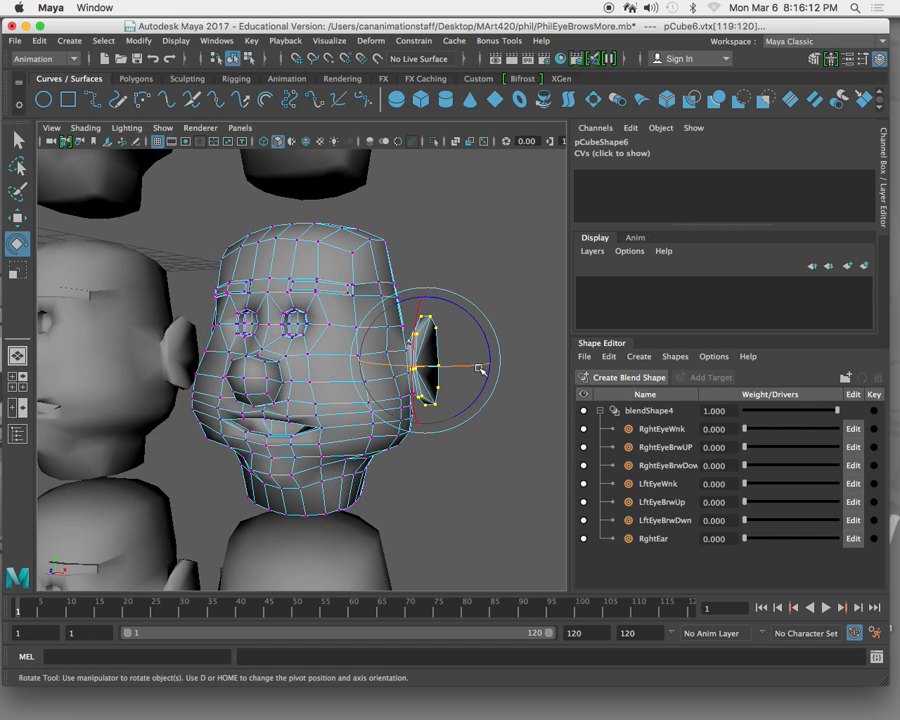
key("w")
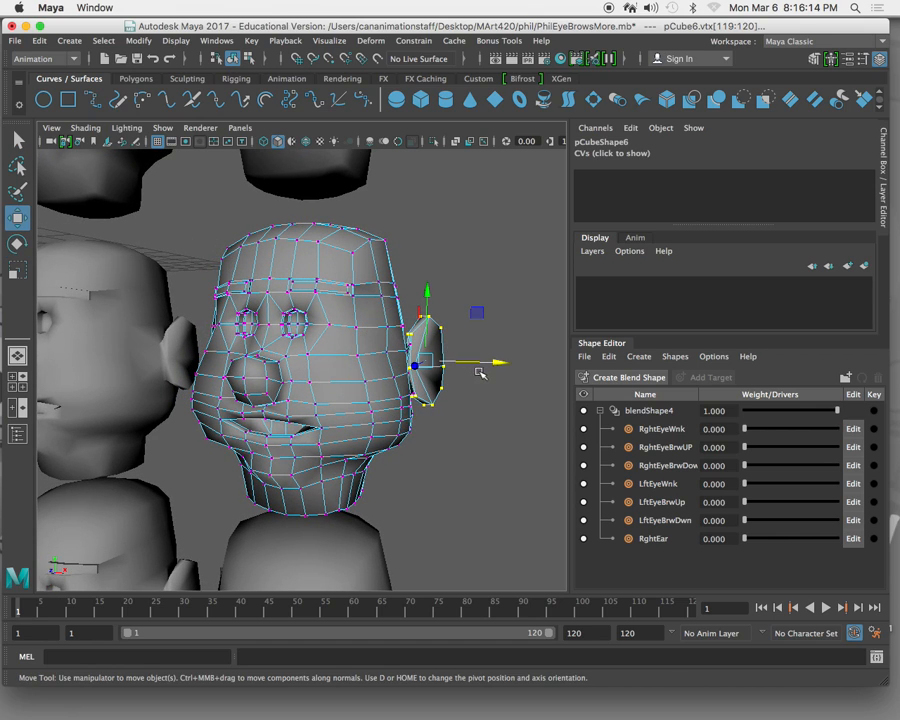
mouse_move(479, 373)
left_mouse_down()
mouse_move(492, 364)
mouse_move(492, 376)
left_mouse_up()
key("e")
left_click(506, 281)
right_click_drag(341, 282, 337, 370)
key("w")
Step: Rename the pCube6 head copy as LftEar
left_click(599, 153)
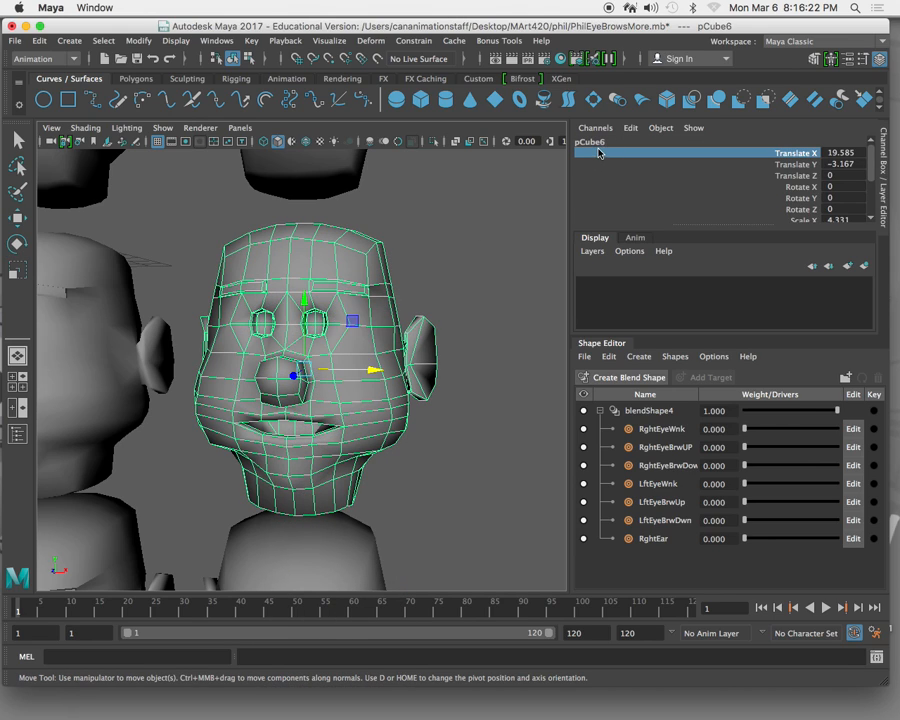
left_click(596, 140)
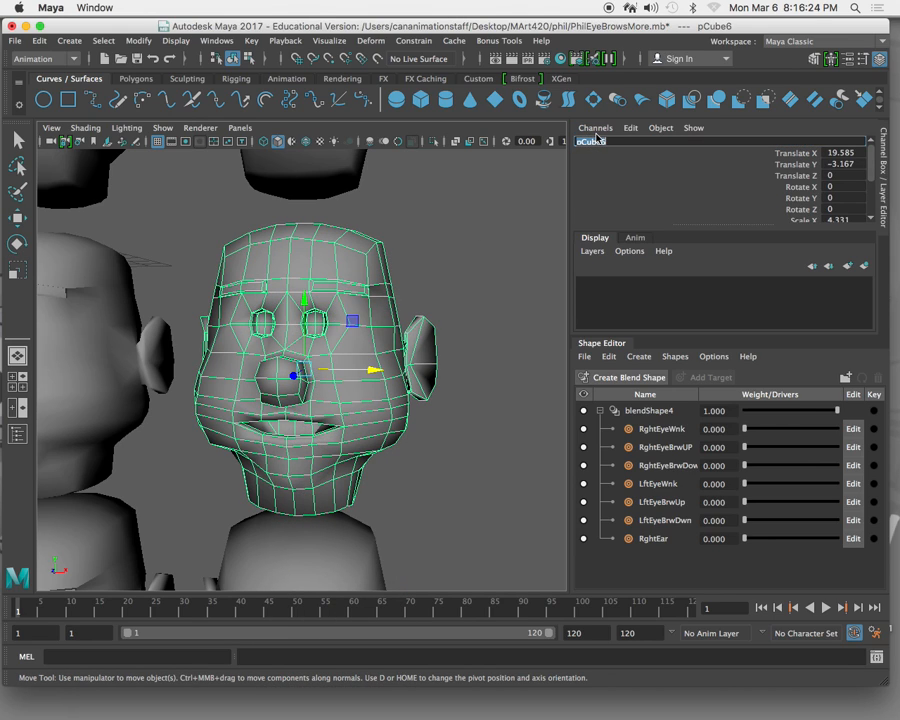
type("LftEar")
key("Return")
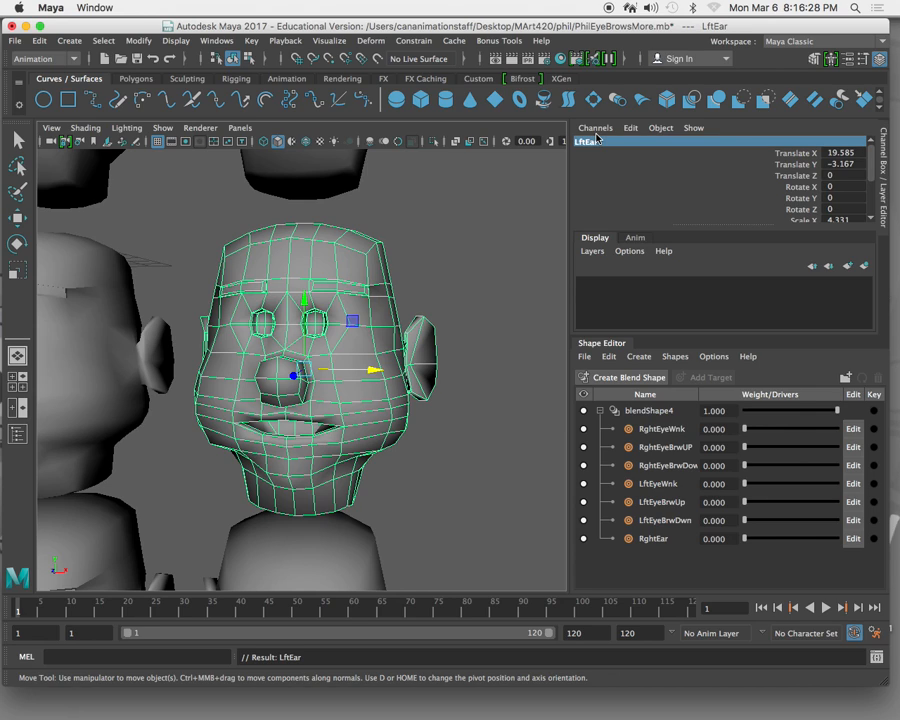
left_click(371, 41)
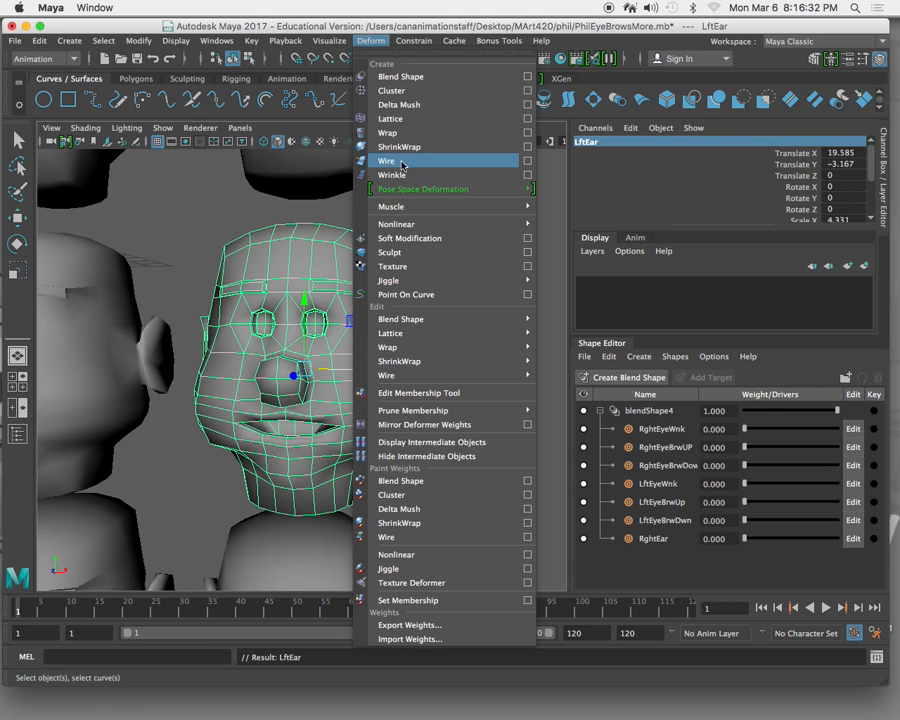
mouse_move(414, 325)
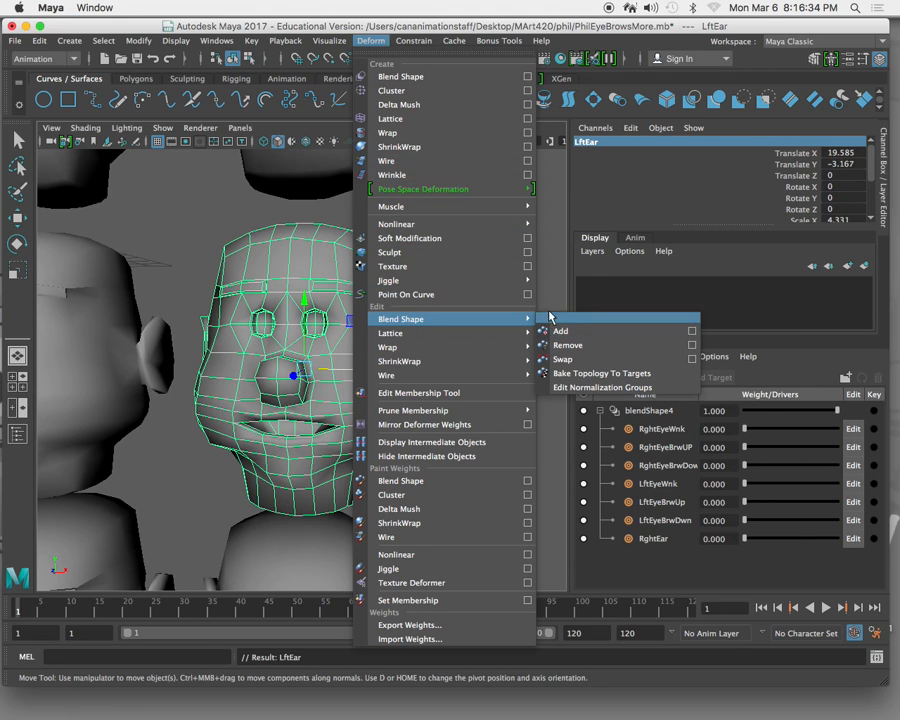
left_click(600, 334)
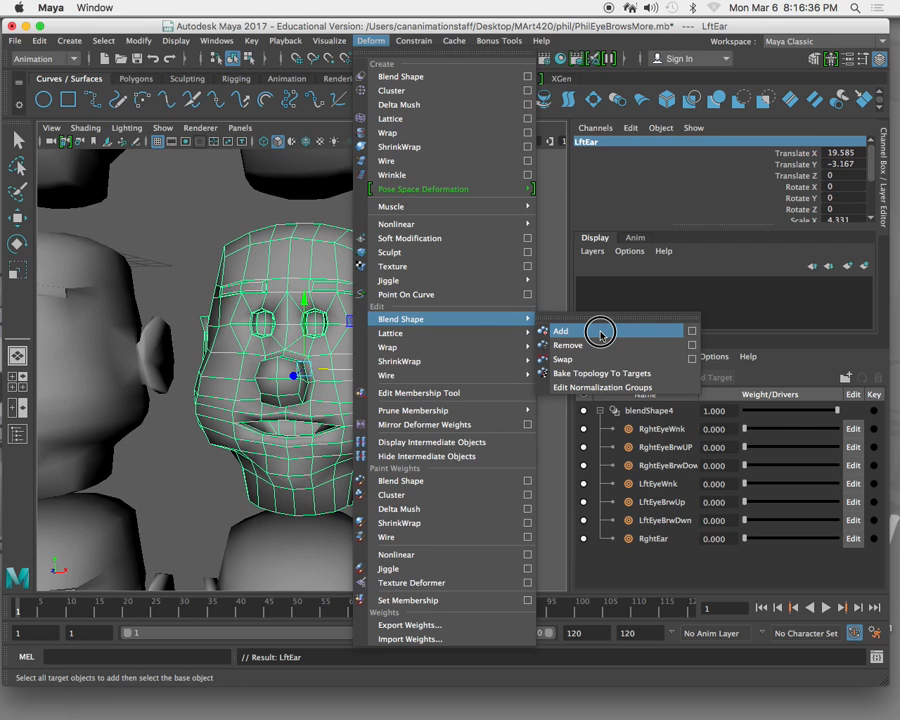
left_click_drag(600, 334, 546, 273)
left_click(548, 274)
key("e")
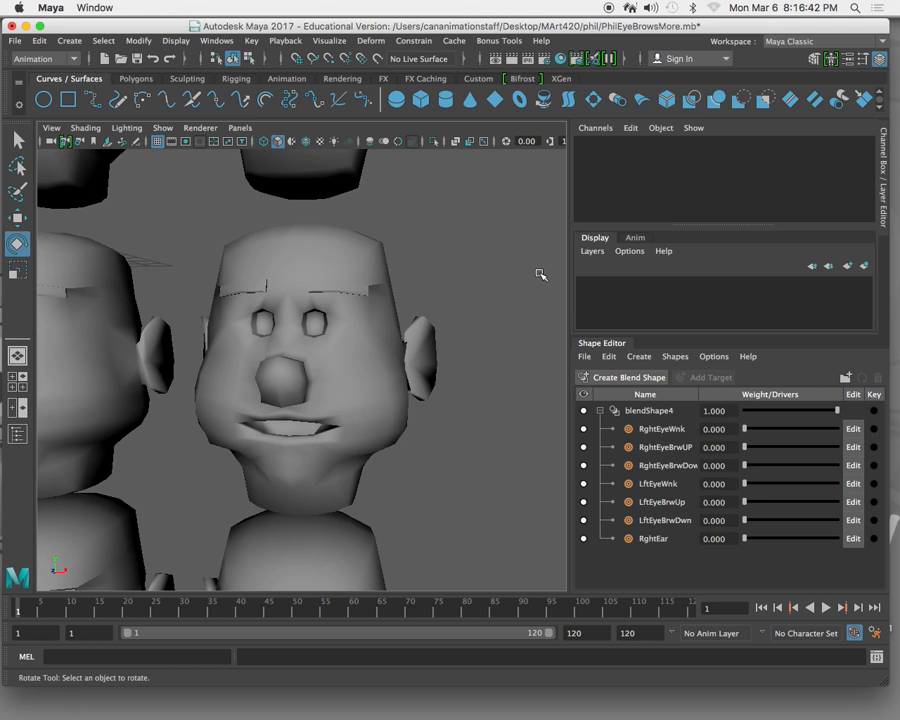
Step: Select the LftEar head and the base head pCube1, add LftEar as a blend shape target, and clear the selection
left_click(383, 320)
scroll(360, 330, "down", 15)
key("q")
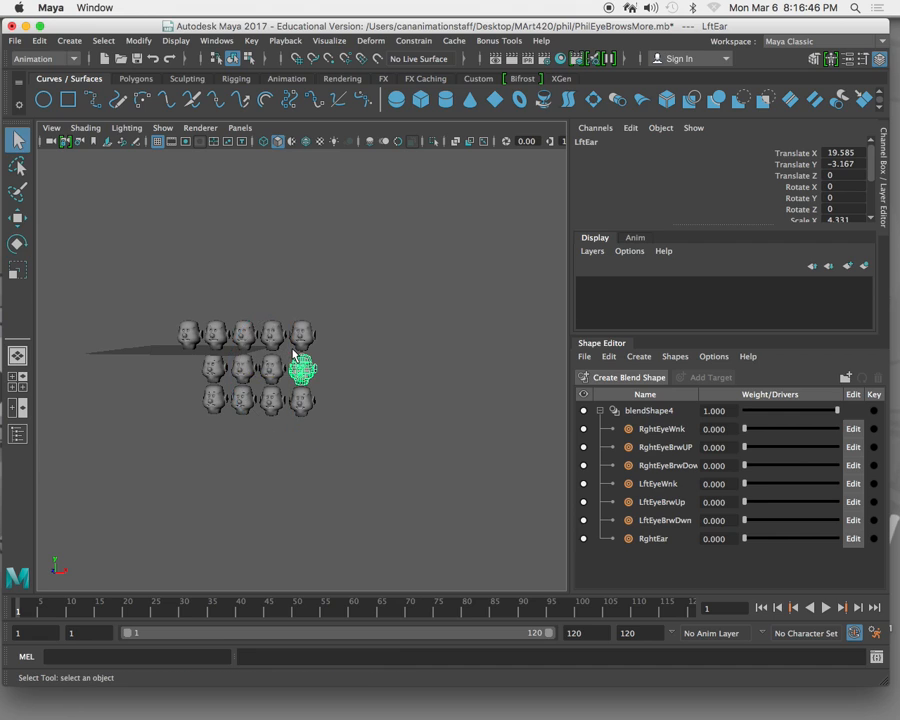
left_click(189, 334)
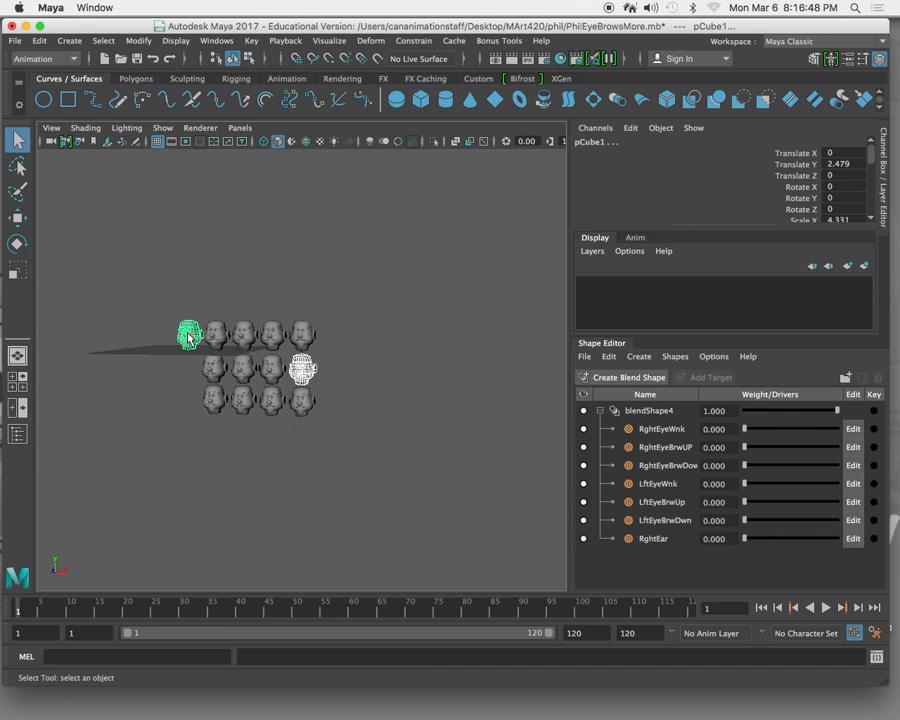
left_click(371, 41)
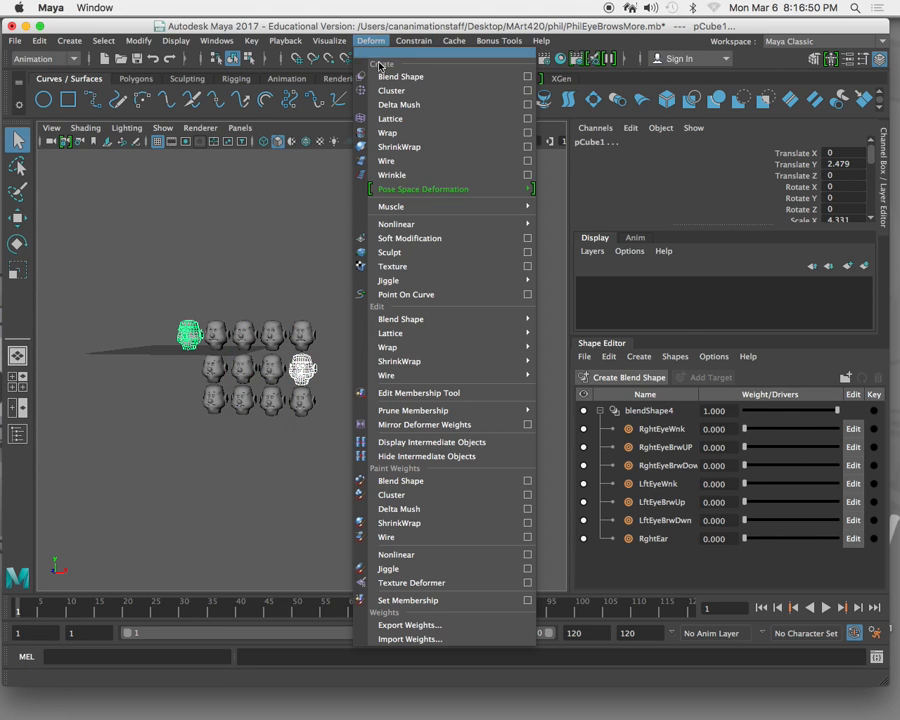
mouse_move(427, 318)
left_click(635, 329)
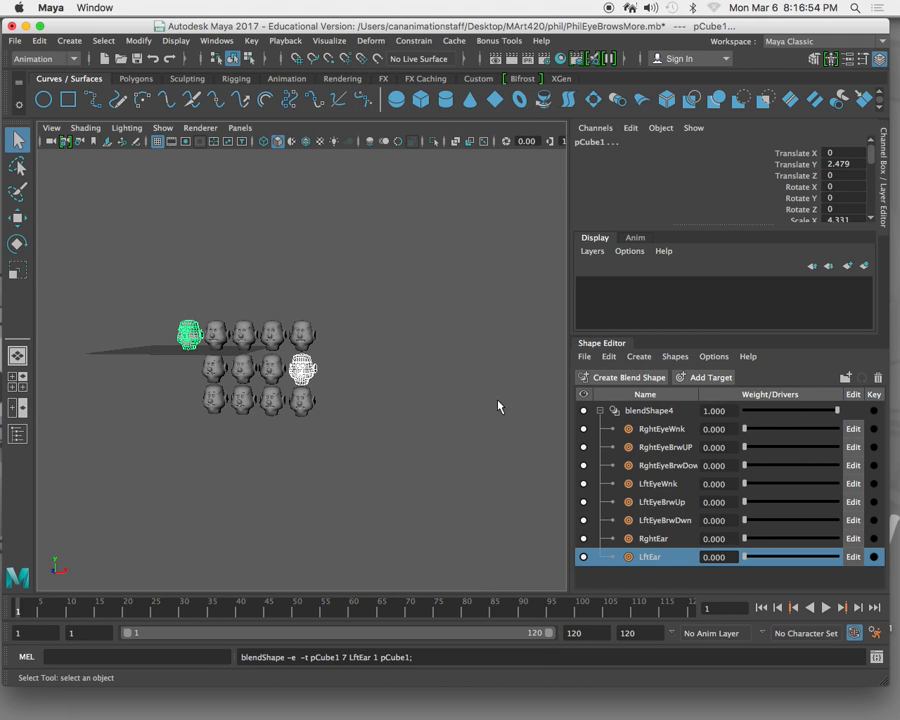
left_click(489, 406)
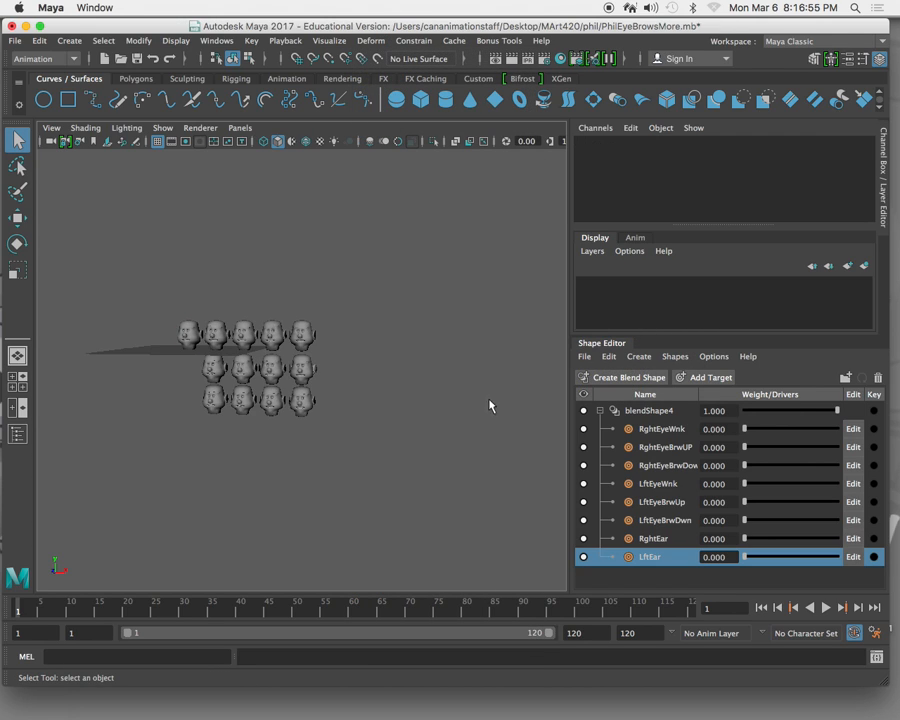
Step: Frame the base head, test the LftEar target's weight, and return the weight to 0
left_click(197, 337)
key("f")
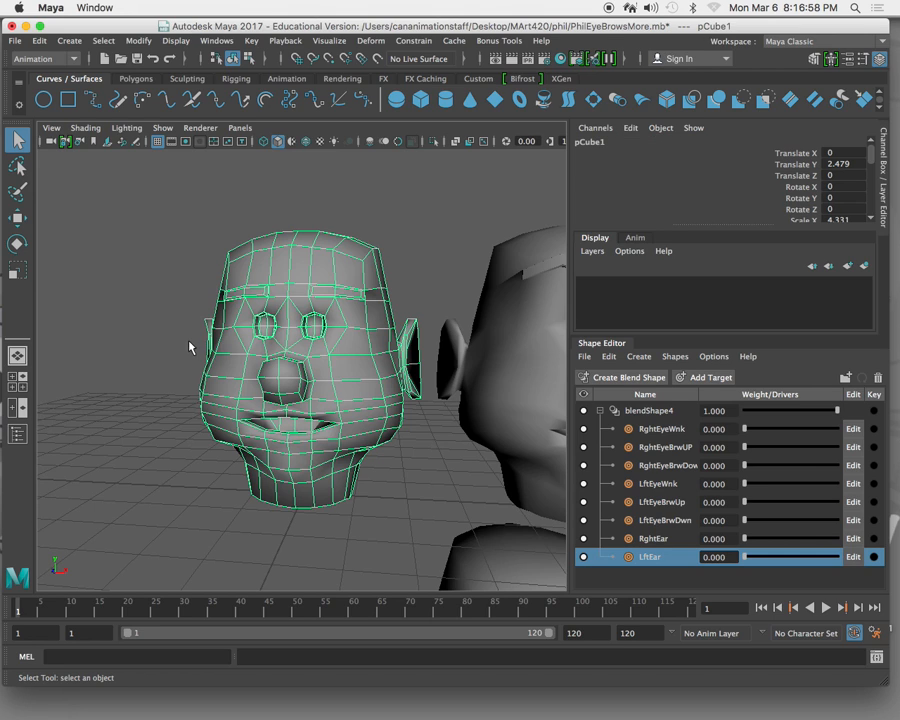
mouse_move(745, 556)
left_mouse_down()
mouse_move(823, 558)
mouse_move(723, 559)
mouse_move(810, 538)
mouse_move(743, 540)
left_mouse_up()
left_click_drag(412, 534, 408, 534, "alt")
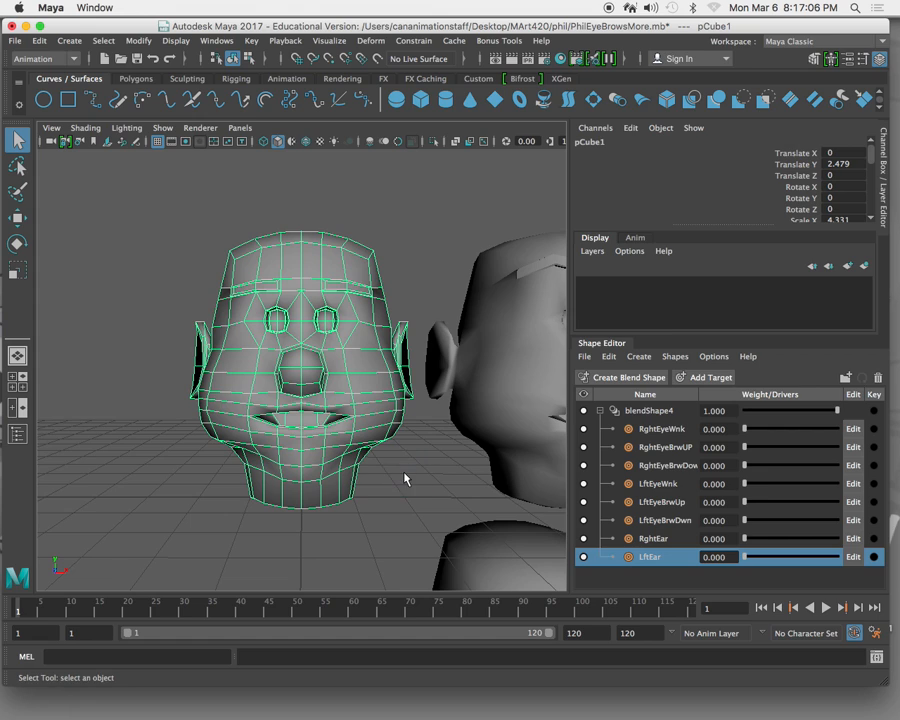
left_click(408, 478)
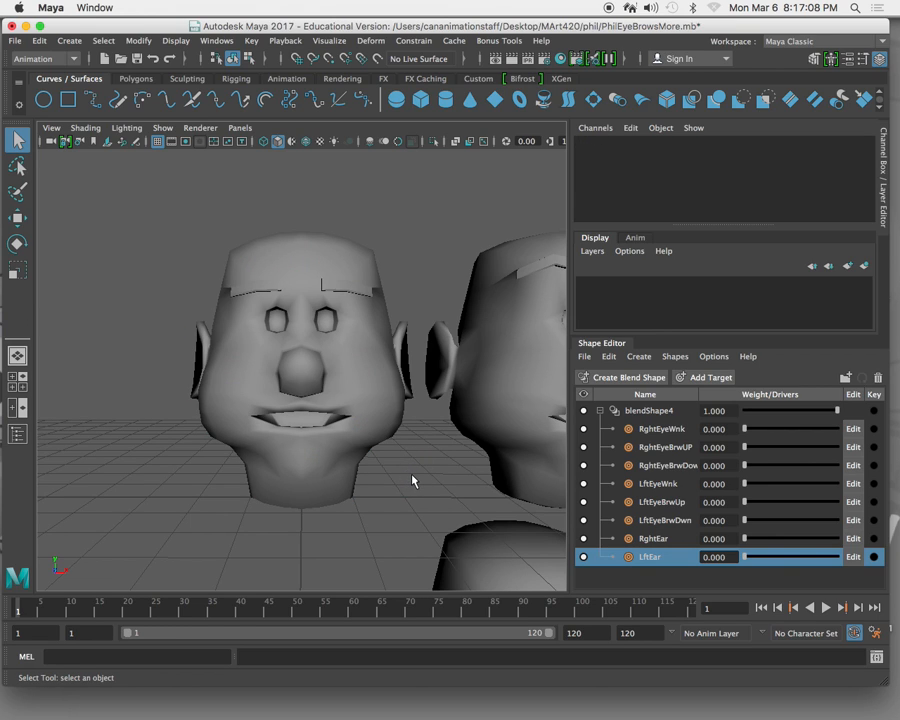
Step: Examine the rows of head copies around the base head, checking the LftEar copy and the unmodified pCube10 copy
right_click_drag(414, 478, 416, 430, "alt")
left_click_drag(445, 444, 423, 440, "alt")
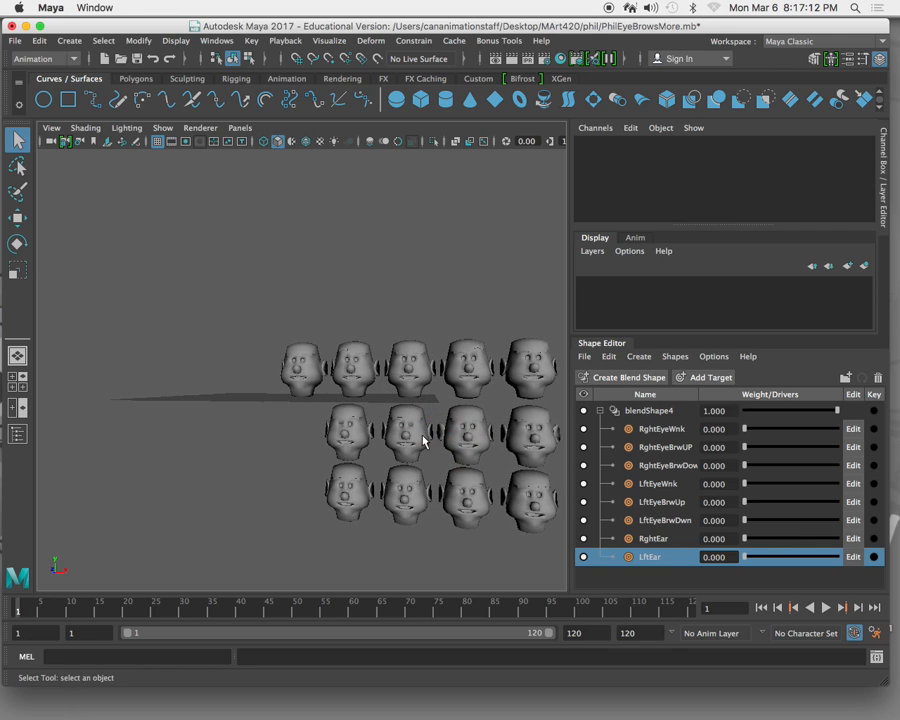
left_click(533, 446)
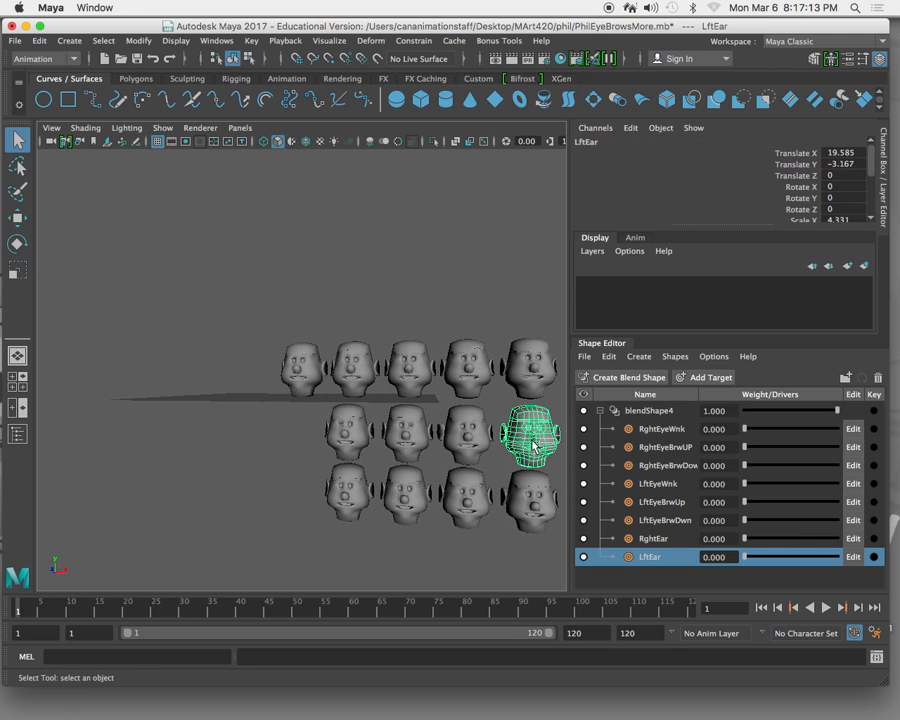
left_click(350, 500)
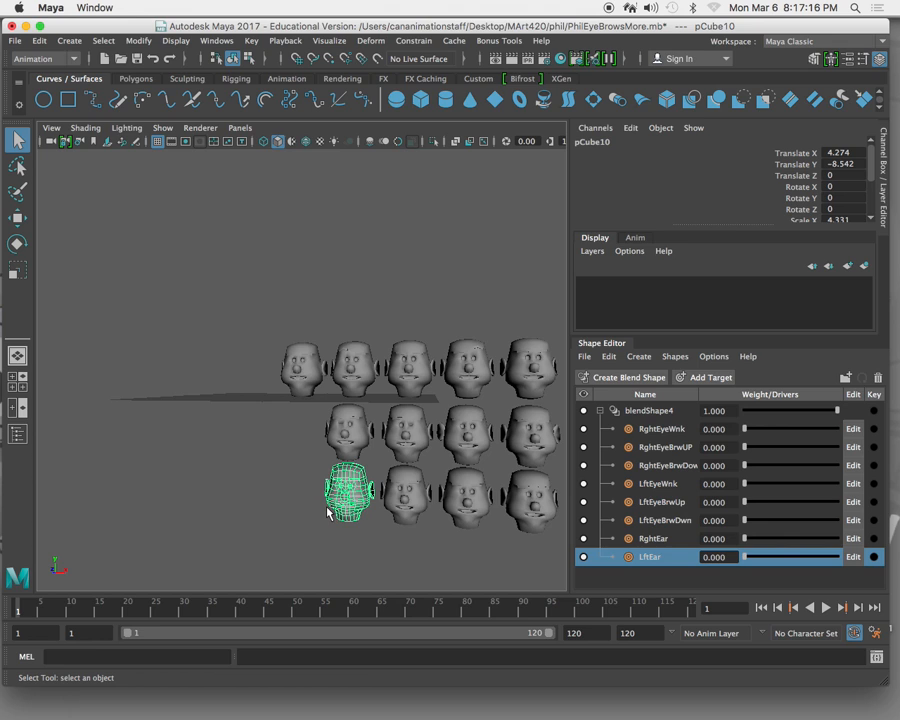
key("f")
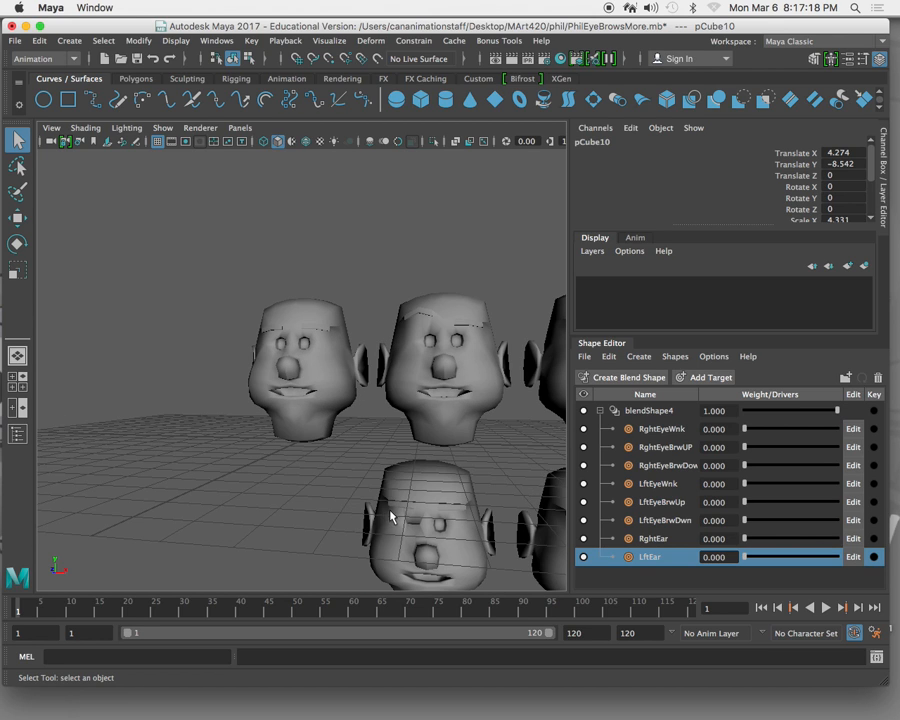
scroll(406, 508, "down", 6)
left_click_drag(390, 508, 397, 510, "alt")
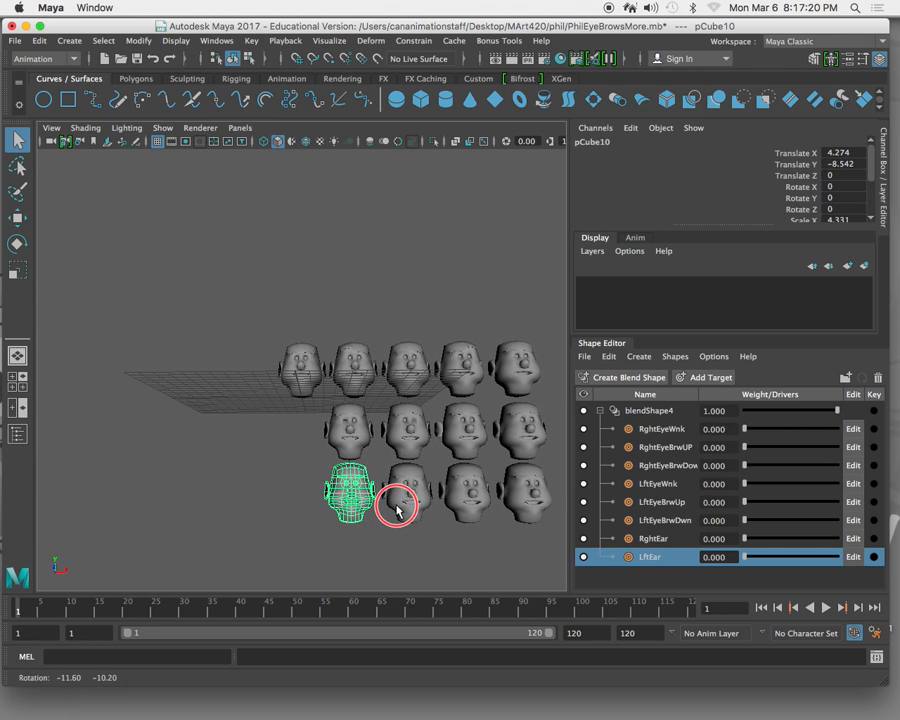
scroll(369, 525, "up", 4)
scroll(372, 528, "down", 4)
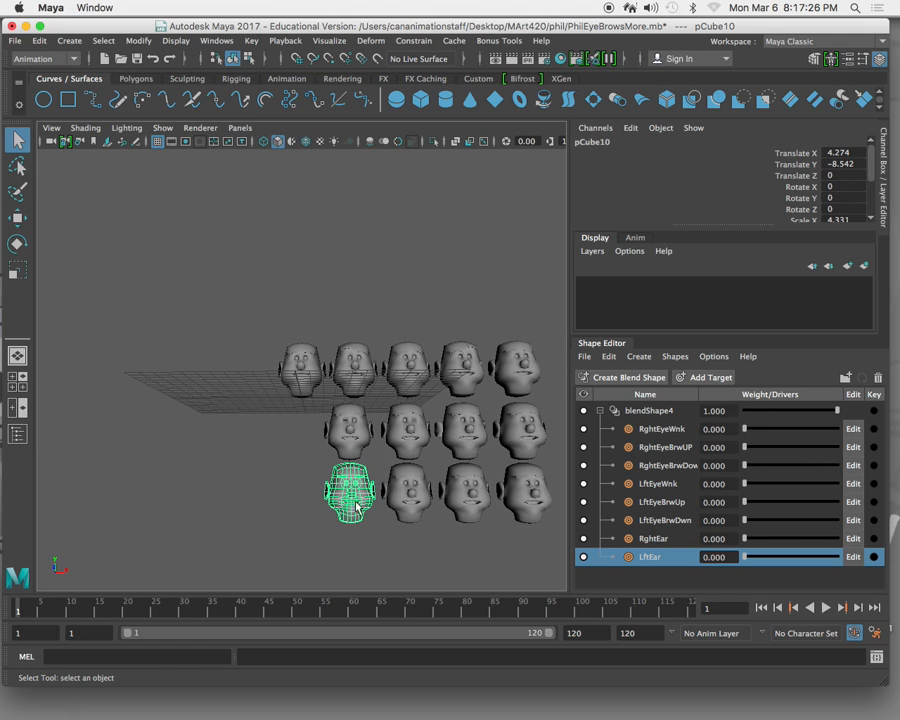
left_click(308, 392, "shift")
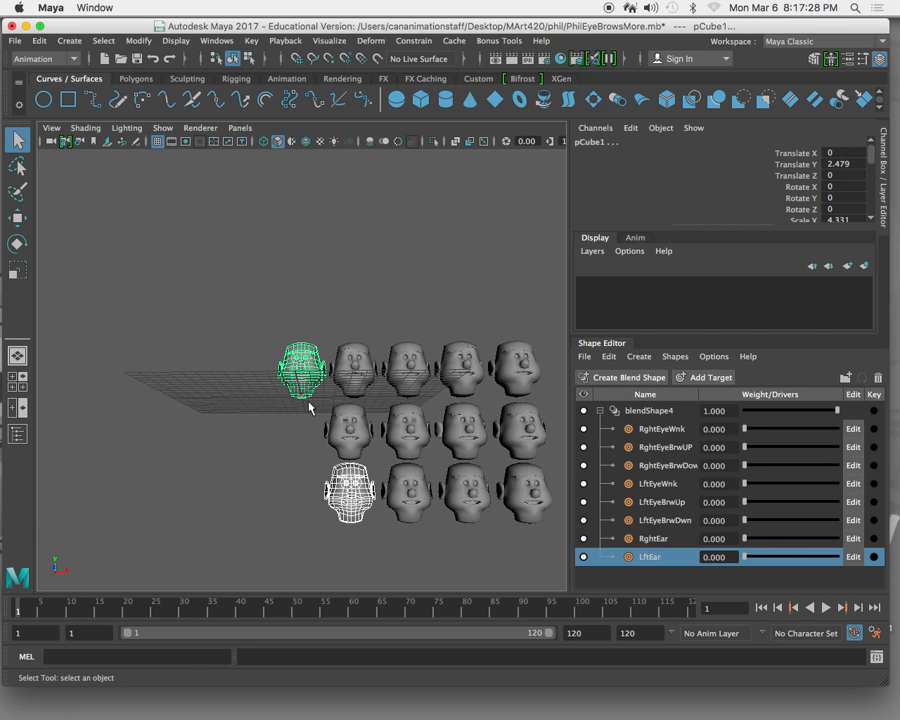
left_click(369, 41)
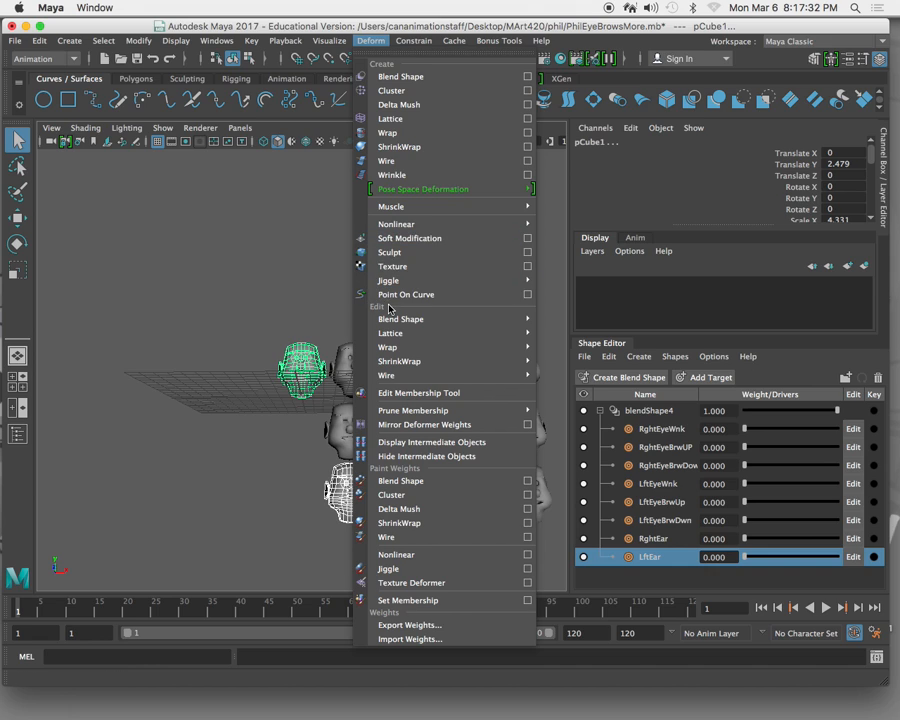
mouse_move(397, 320)
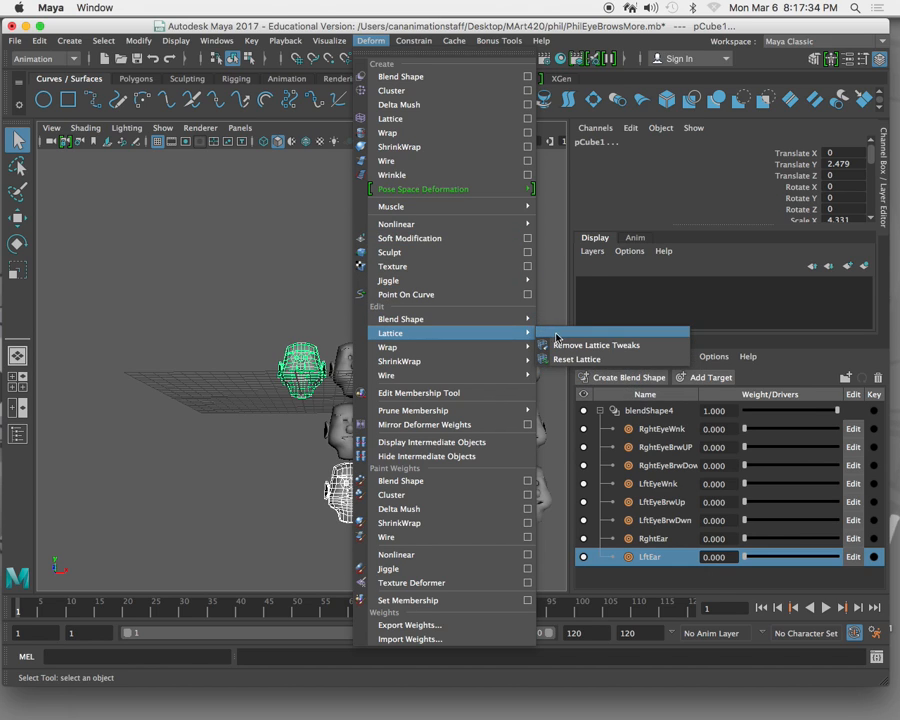
left_click(563, 332)
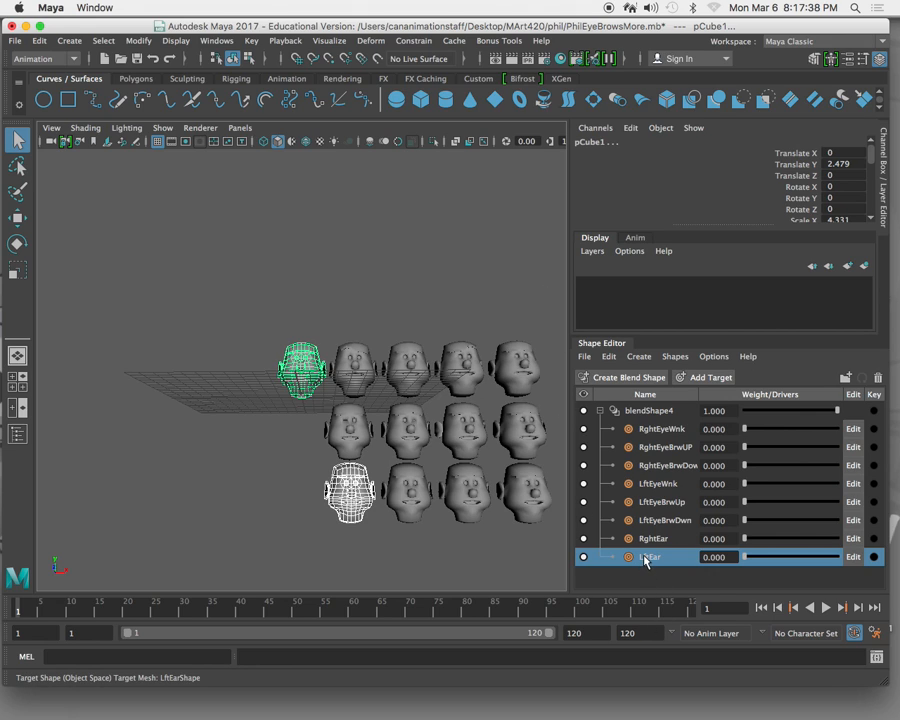
left_click(291, 462)
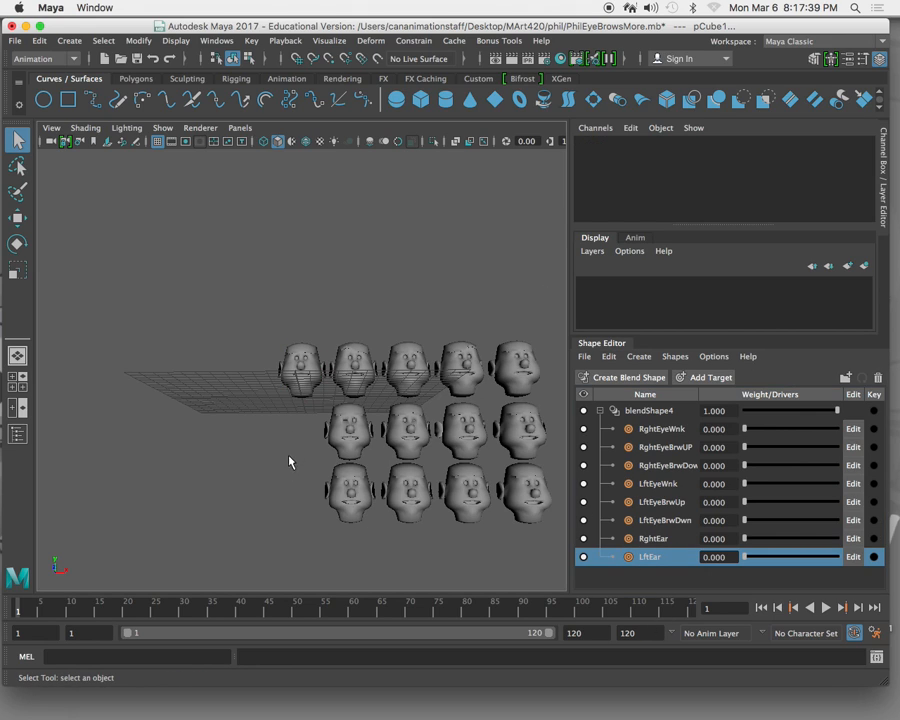
Step: Frame the base head, test the LftEar and RghtEar target weights, return both to 0, and clear the selection
left_click(306, 369)
key("f")
mouse_move(307, 420)
left_mouse_down("alt")
mouse_move(293, 418)
mouse_move(292, 430)
left_mouse_up("alt")
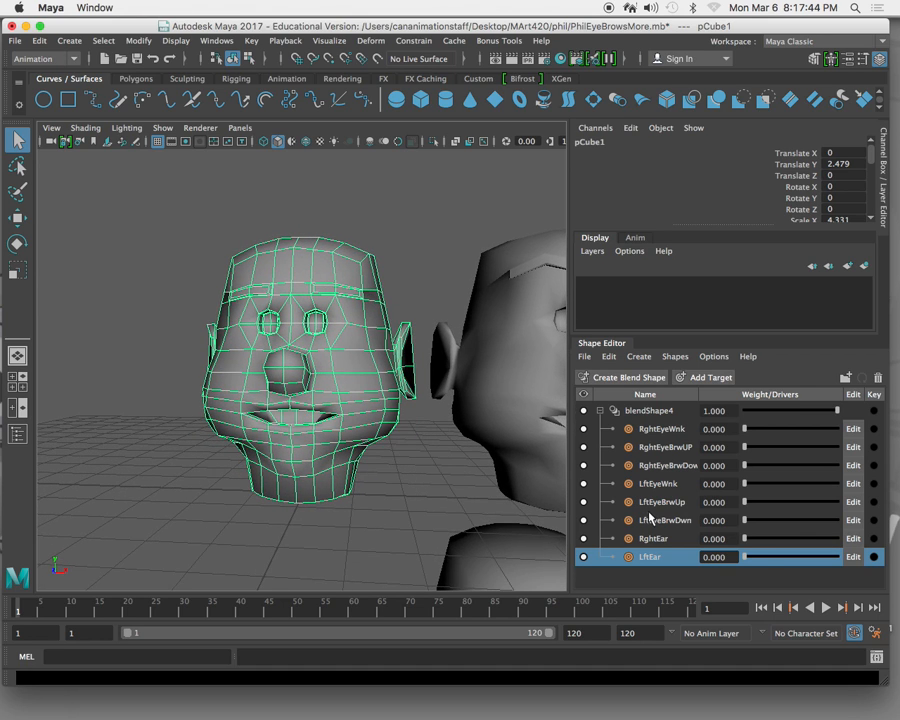
mouse_move(745, 561)
left_mouse_down()
mouse_move(835, 562)
mouse_move(739, 556)
left_mouse_up()
left_click_drag(444, 526, 462, 532, "alt")
mouse_move(745, 541)
left_mouse_down()
mouse_move(800, 533)
mouse_move(745, 540)
left_mouse_up()
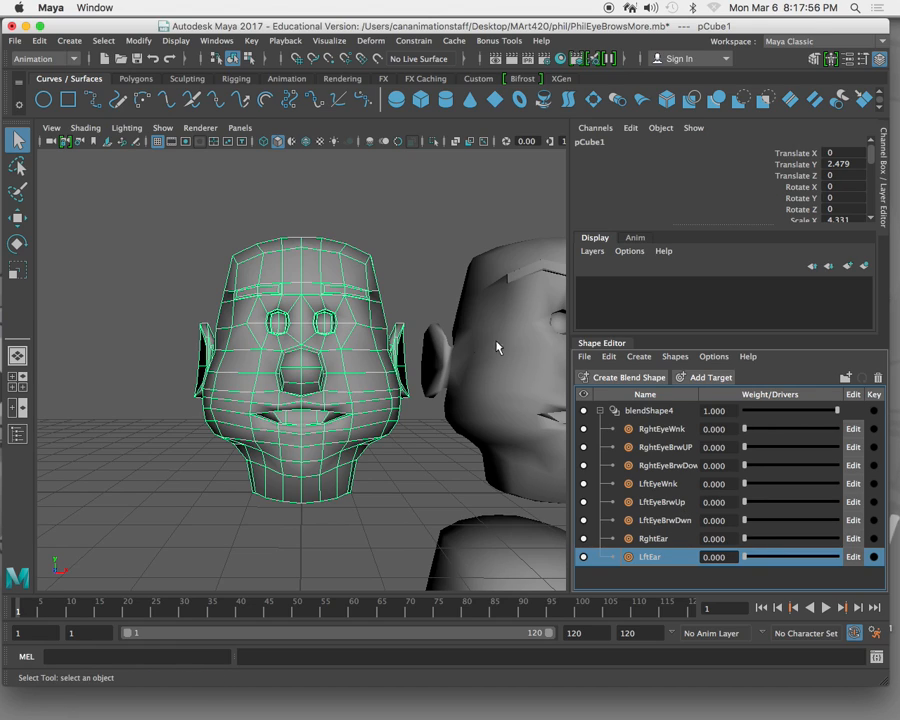
right_click_drag(346, 263, 337, 355)
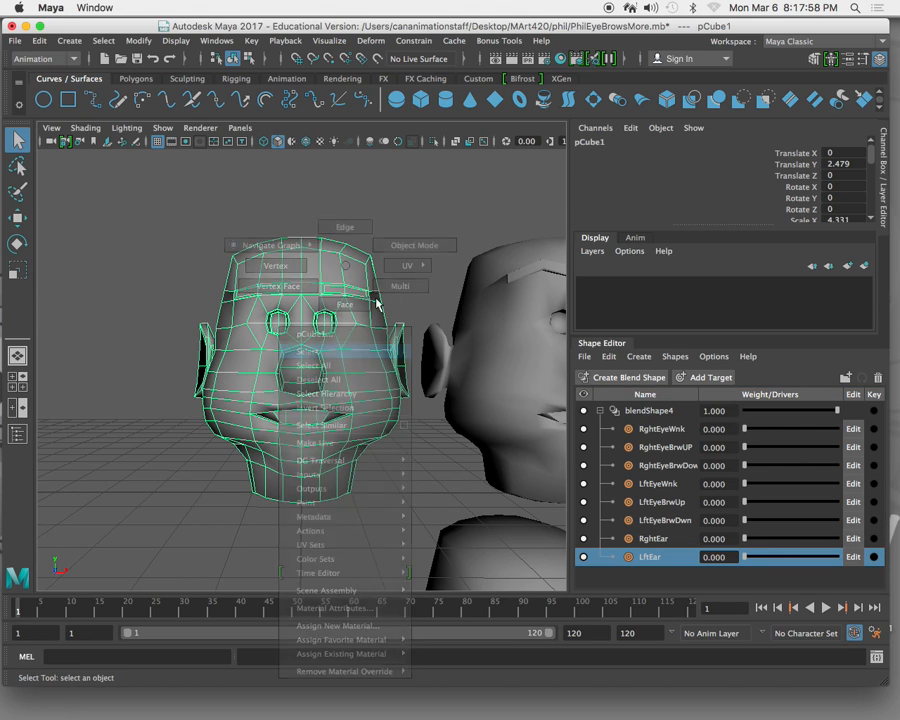
left_click(419, 263)
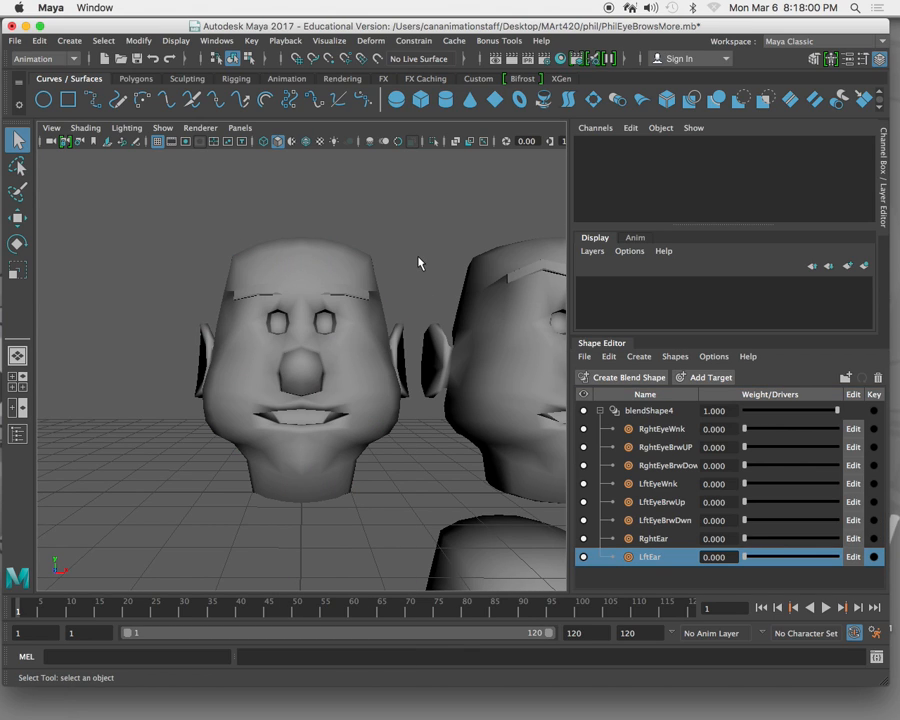
Step: Create a display layer, add all the head copies except the base head to it, and hide the layer
scroll(443, 253, "down", 10)
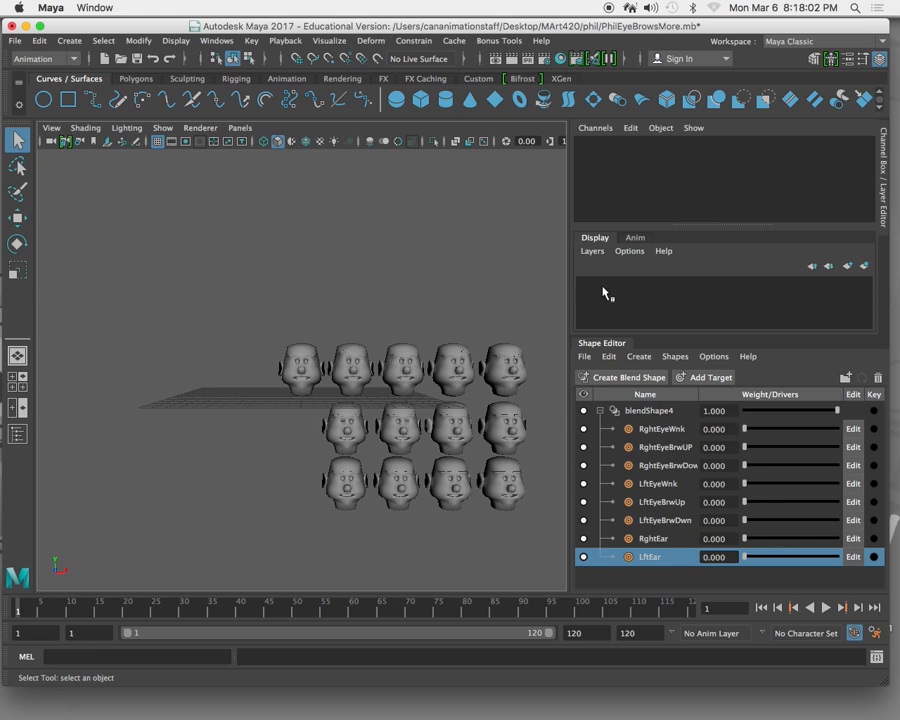
left_click_drag(346, 328, 514, 532)
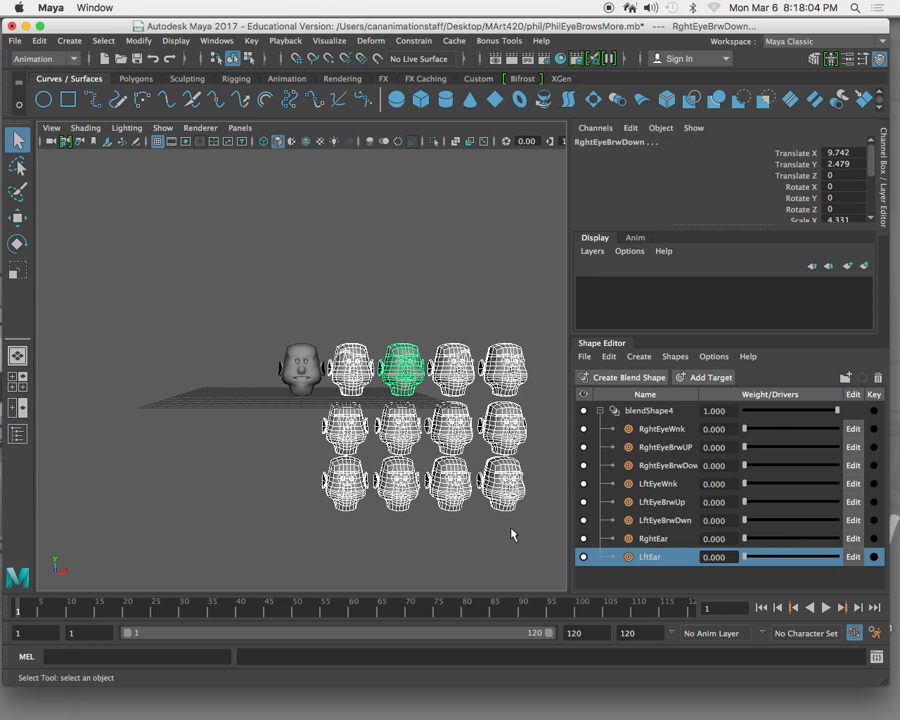
left_click(848, 265)
right_click(648, 286)
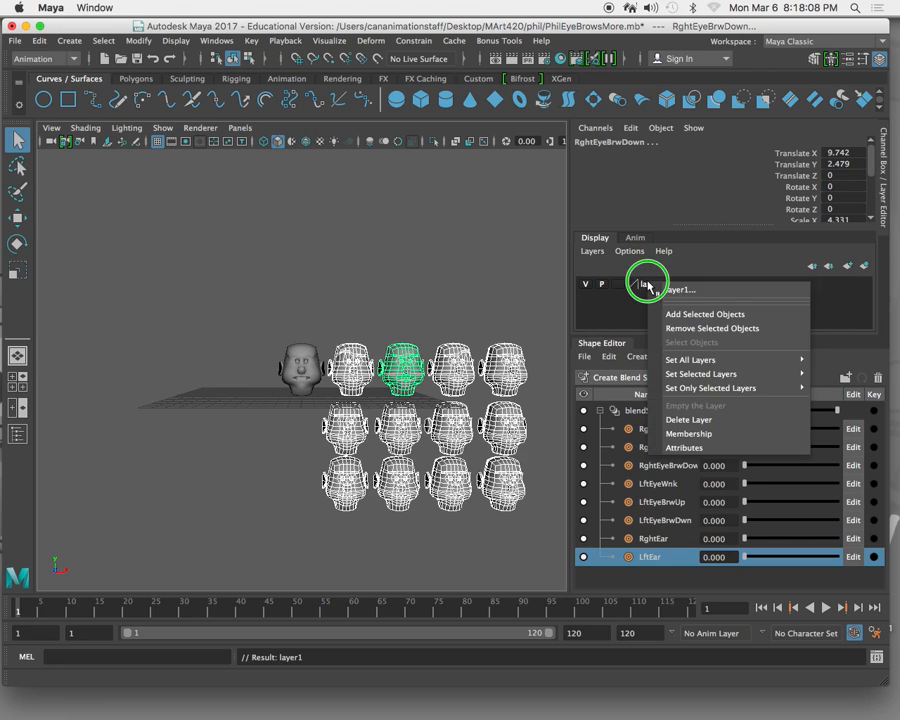
left_click(684, 314)
left_click(586, 285)
left_click(423, 358)
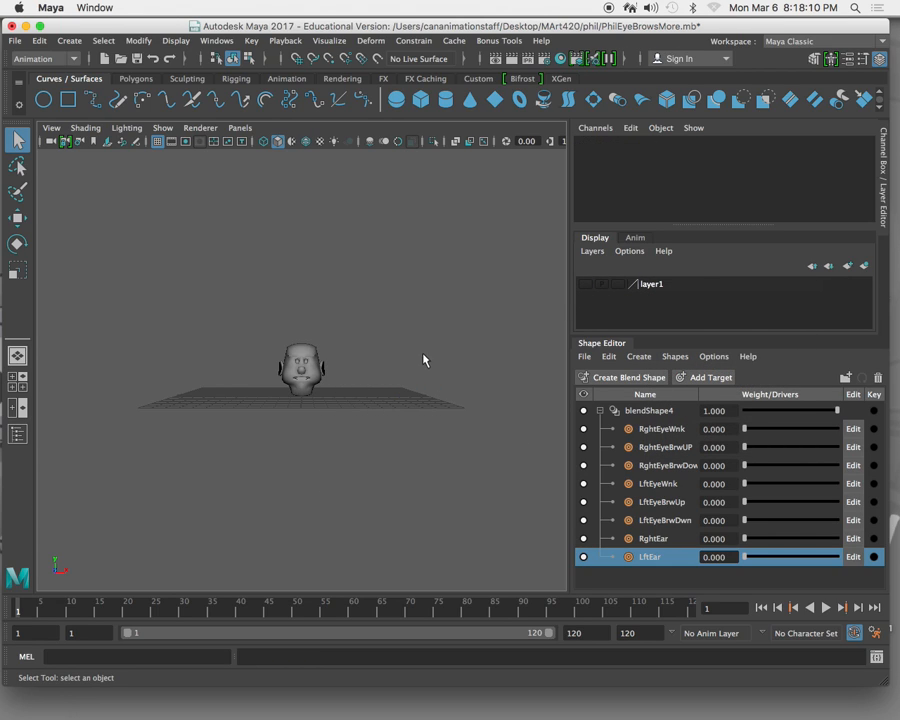
Step: Frame the base head, set the LftEar target's weight to 1, and clear the selection
left_click(316, 352)
key("f")
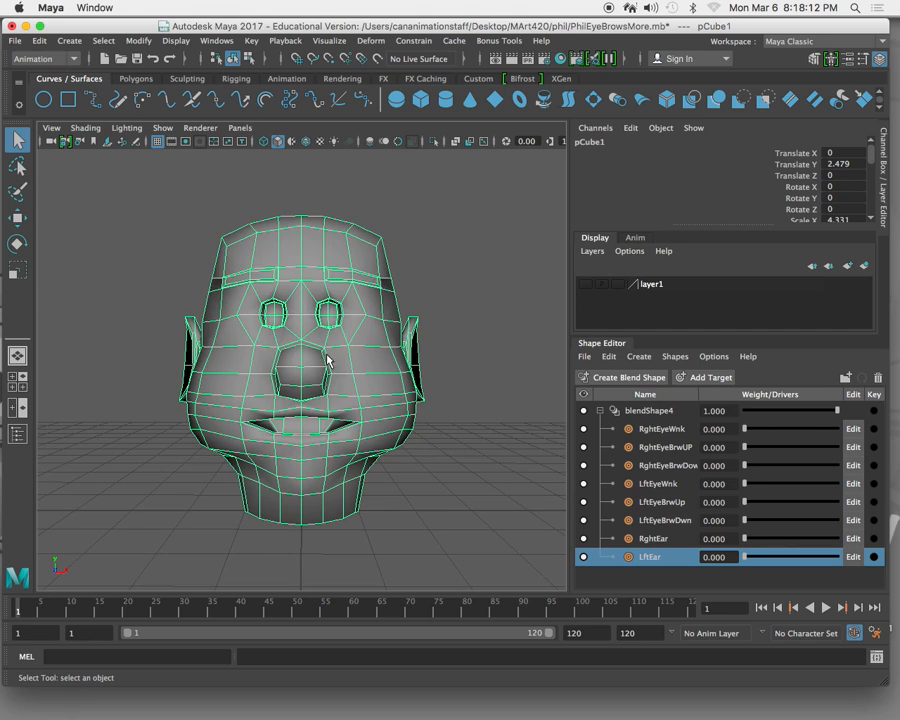
left_click_drag(745, 557, 842, 556)
left_click(422, 467)
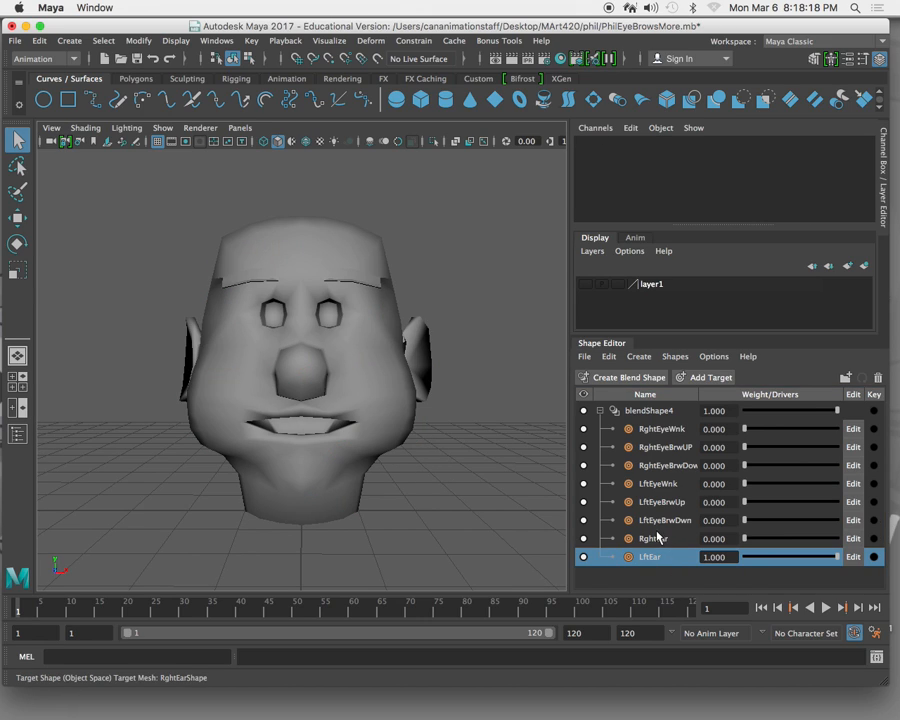
Step: Set the RghtEar and LftEyeBrwUp target weights to 1 and the RghtEyeBrwUP weight to 0.992
left_click_drag(746, 538, 843, 541)
left_click_drag(742, 503, 835, 505)
left_click_drag(744, 447, 838, 449)
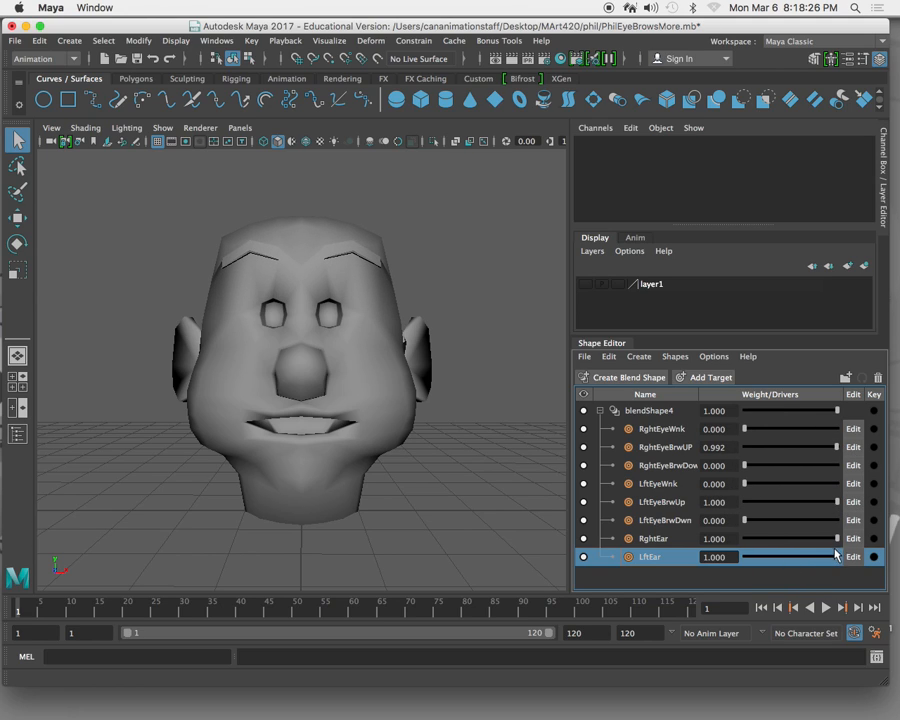